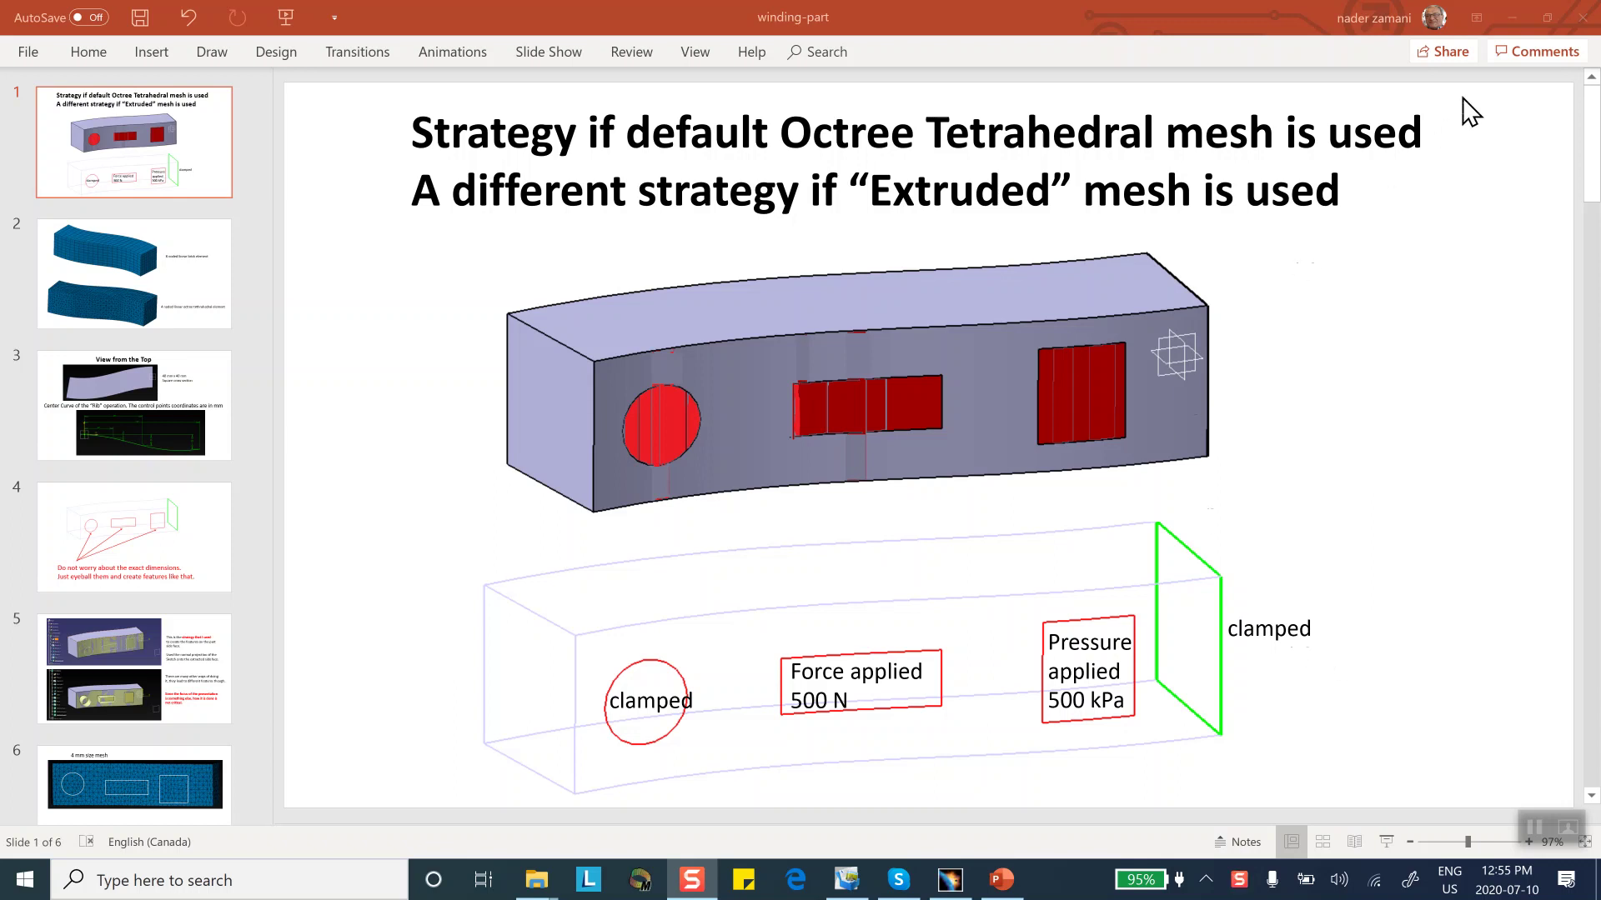
Step: Switch to CATIA and sketch a centered rectangle of about 80 x 65 mm around the origin on the yz plane
left_click(950, 879)
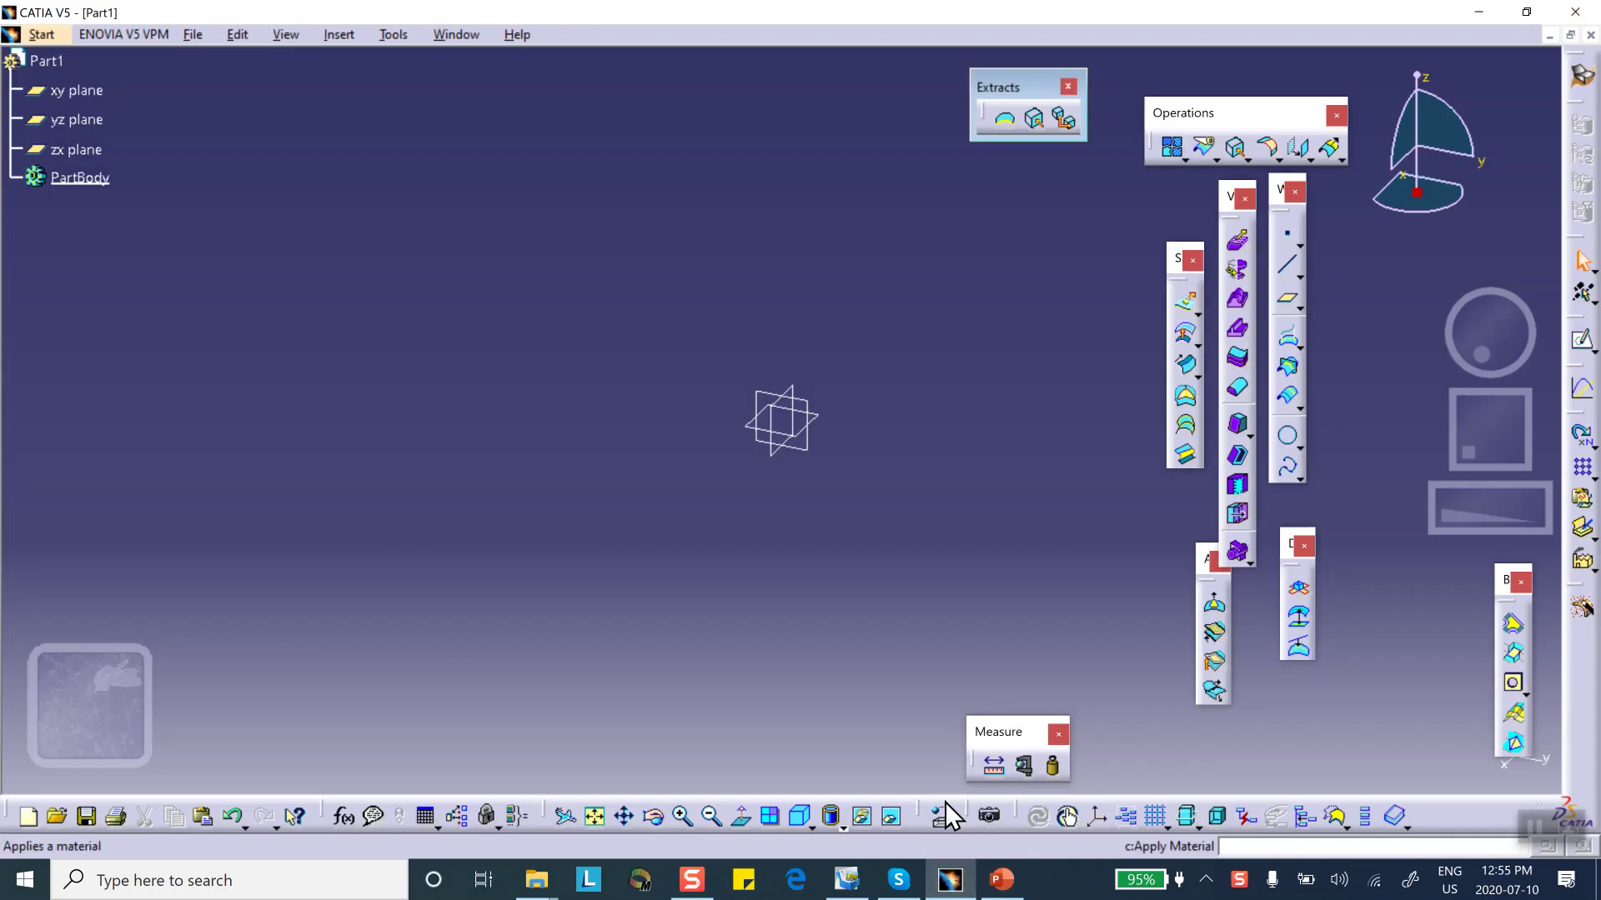
left_click(817, 414)
left_click(1581, 342)
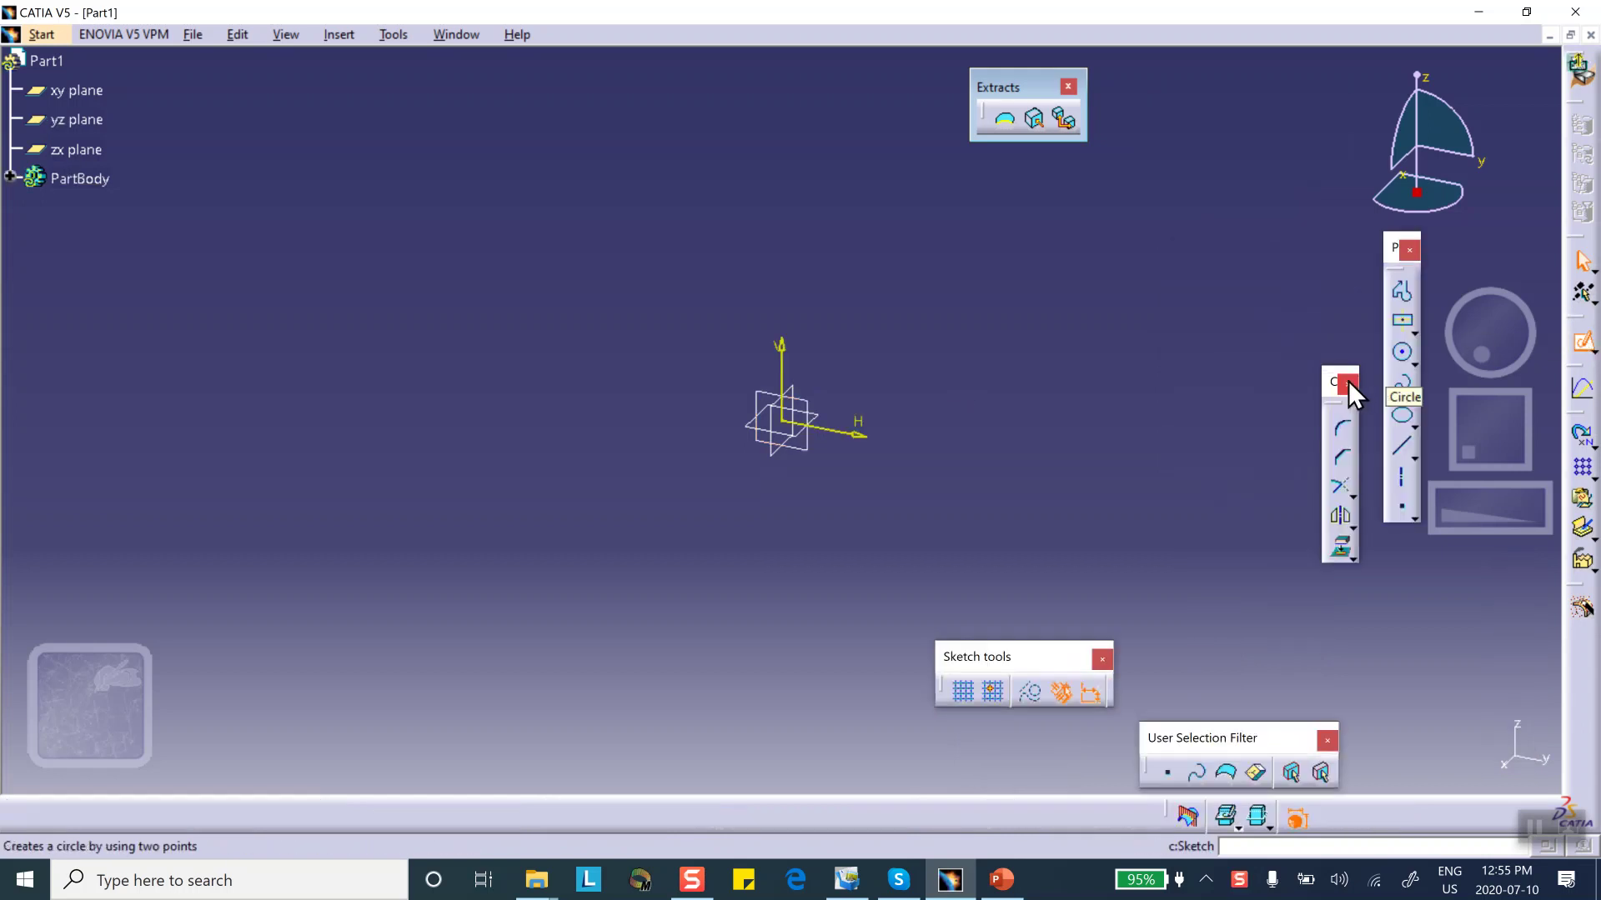
left_click(1403, 321)
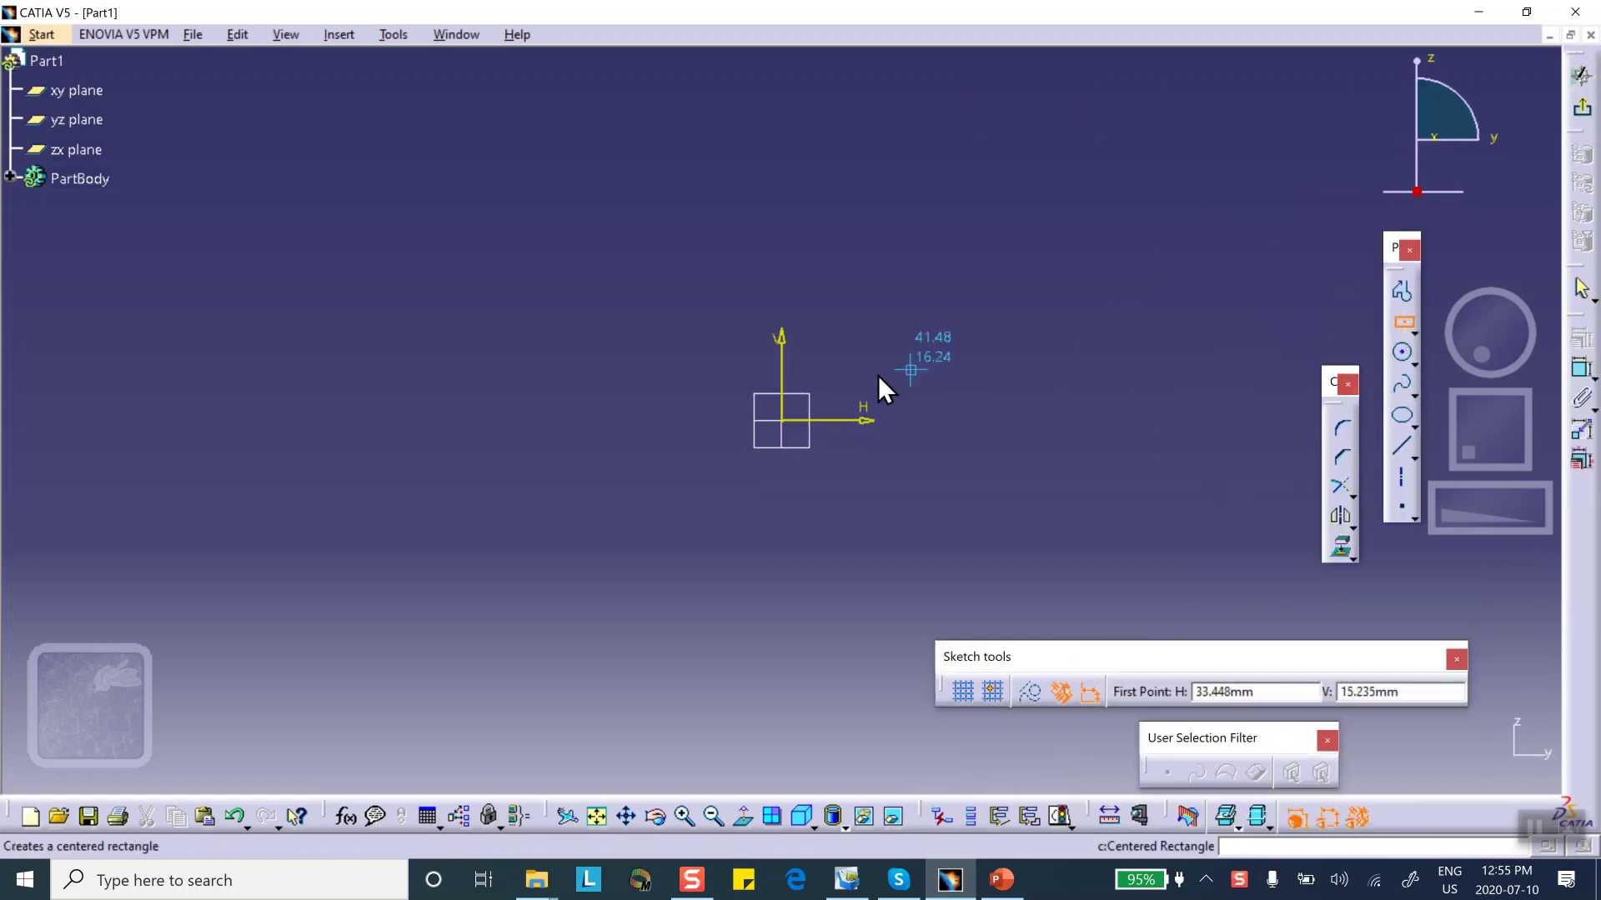
left_click(792, 419)
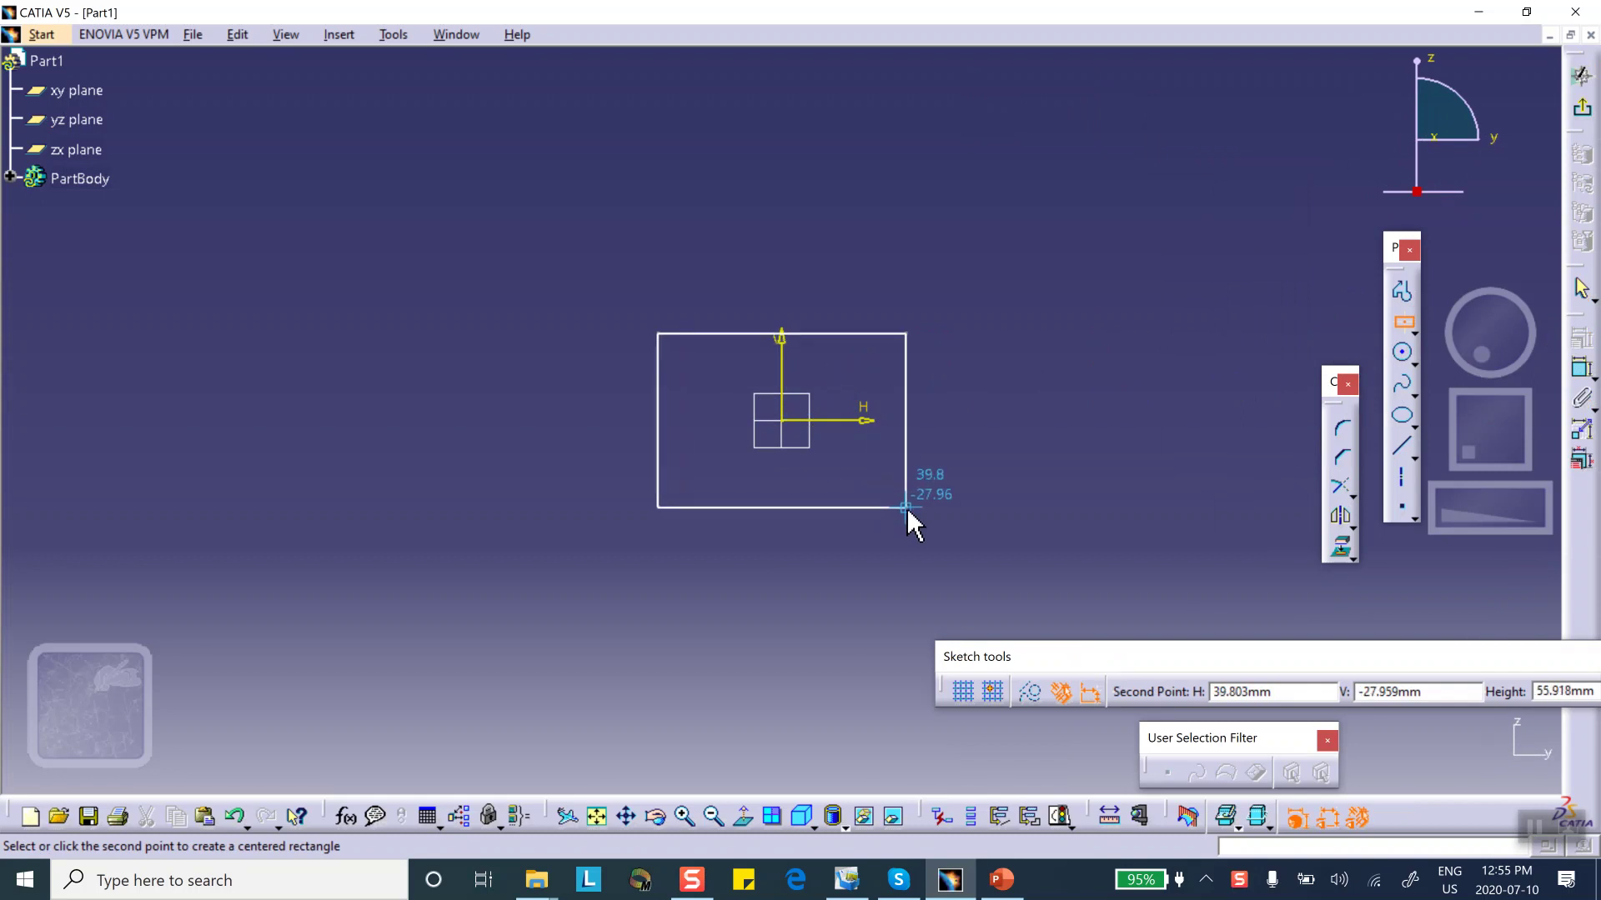
left_click(906, 520)
Step: Dimension the rectangle's width above its upper edge and its height beside its vertical edge
left_click(1581, 367)
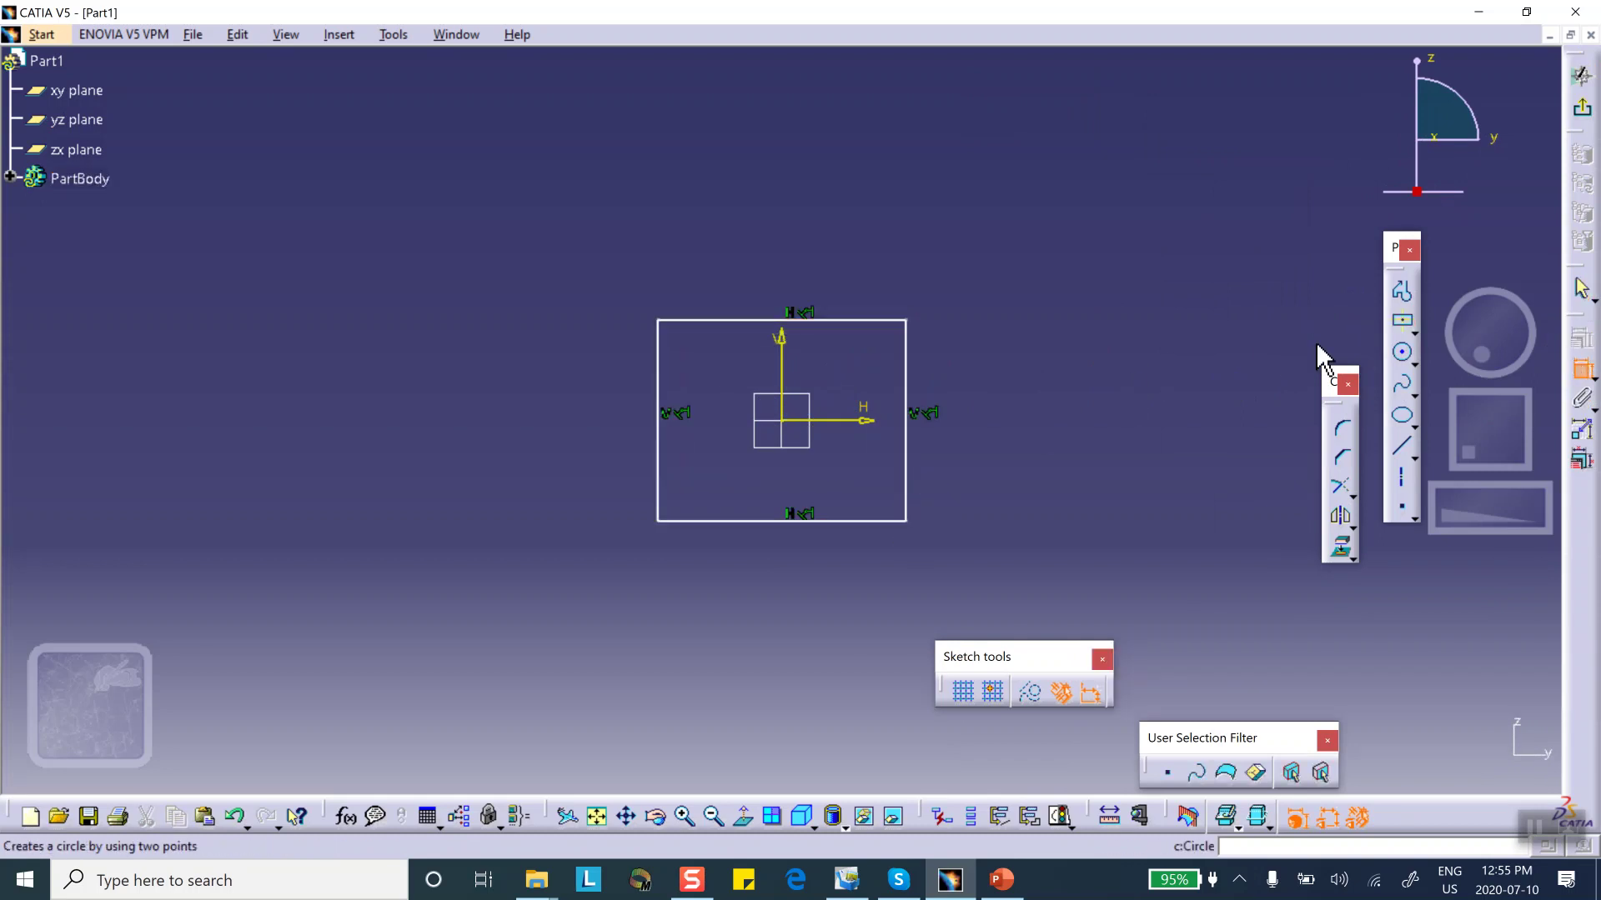
left_click(897, 322)
left_click(881, 265)
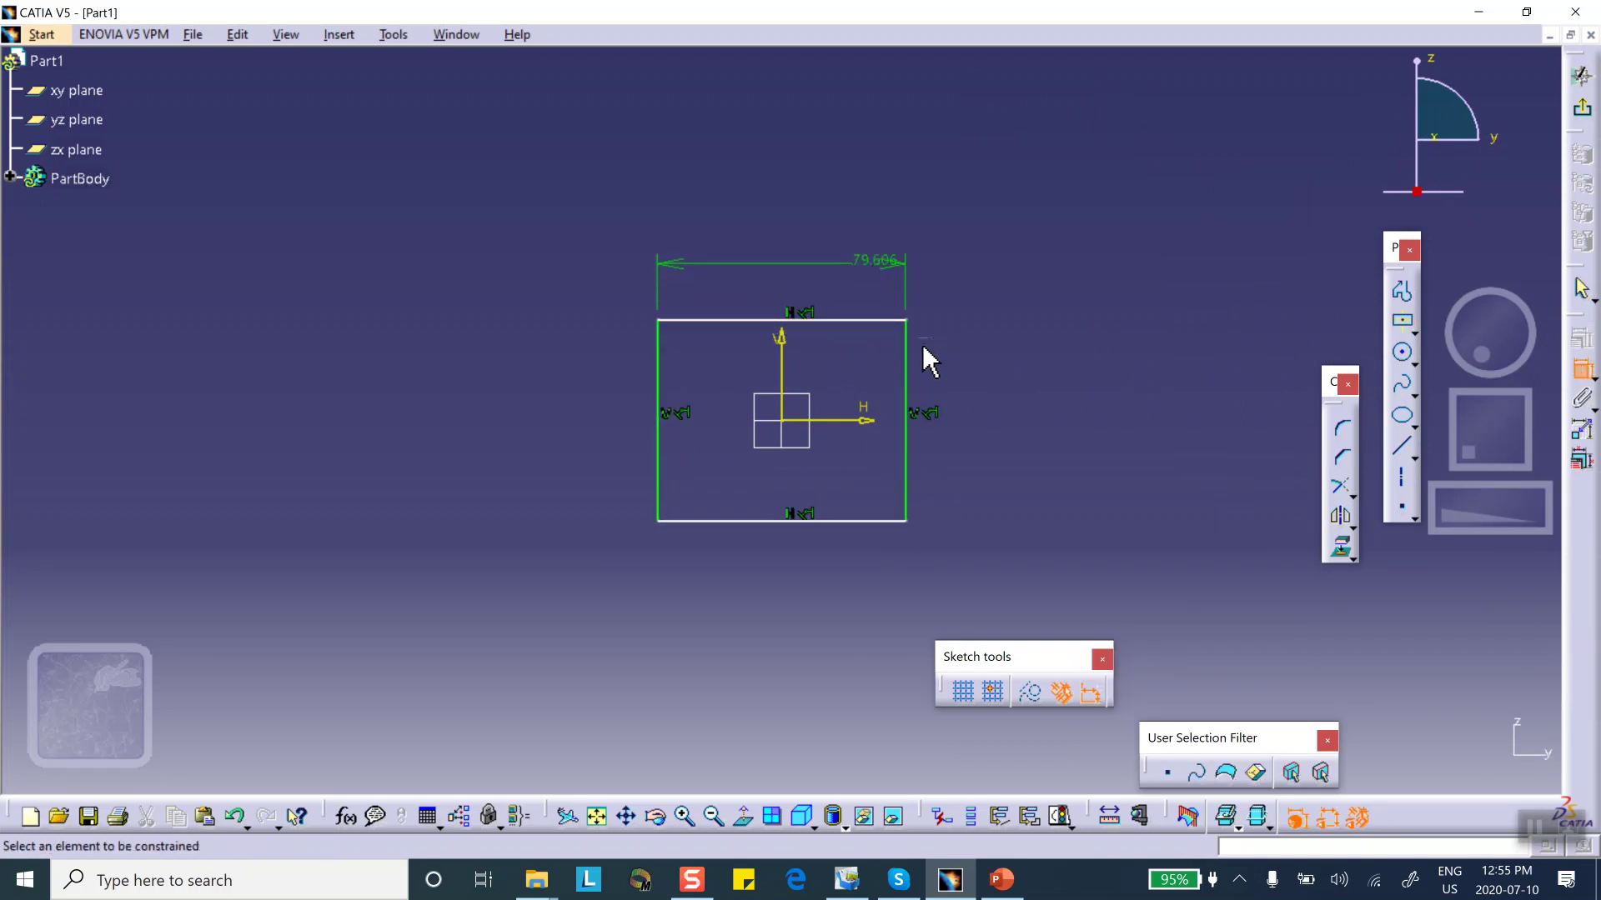
left_click(910, 358)
left_click(983, 380)
Step: Set both the height and the width of the rectangle to 40 mm and exit the sketch
double_click(983, 363)
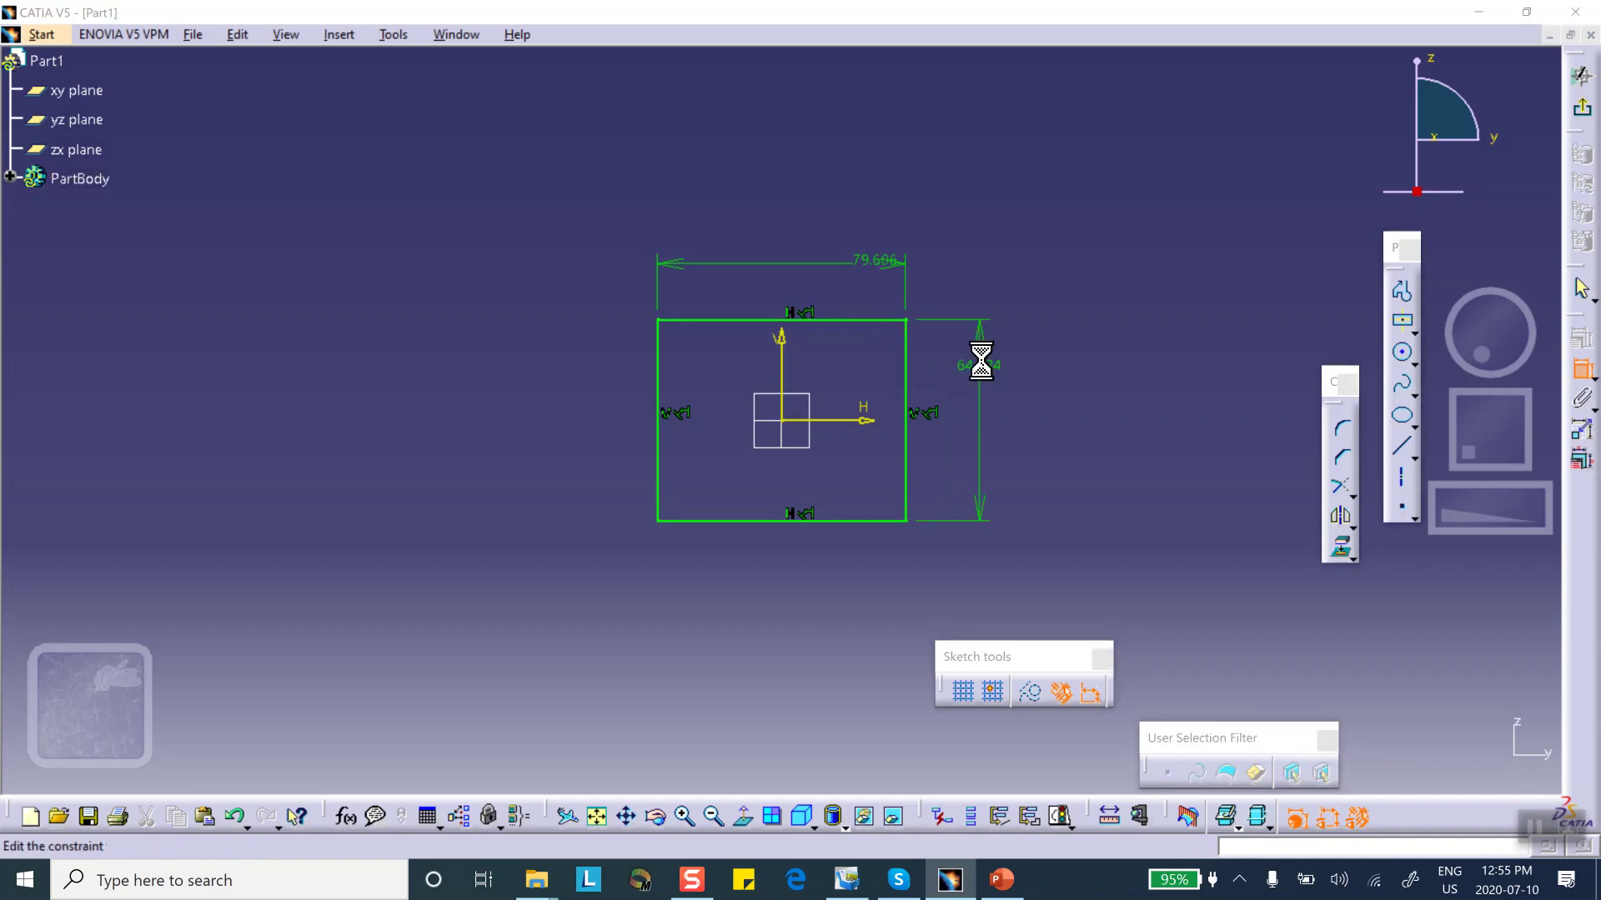
type("40")
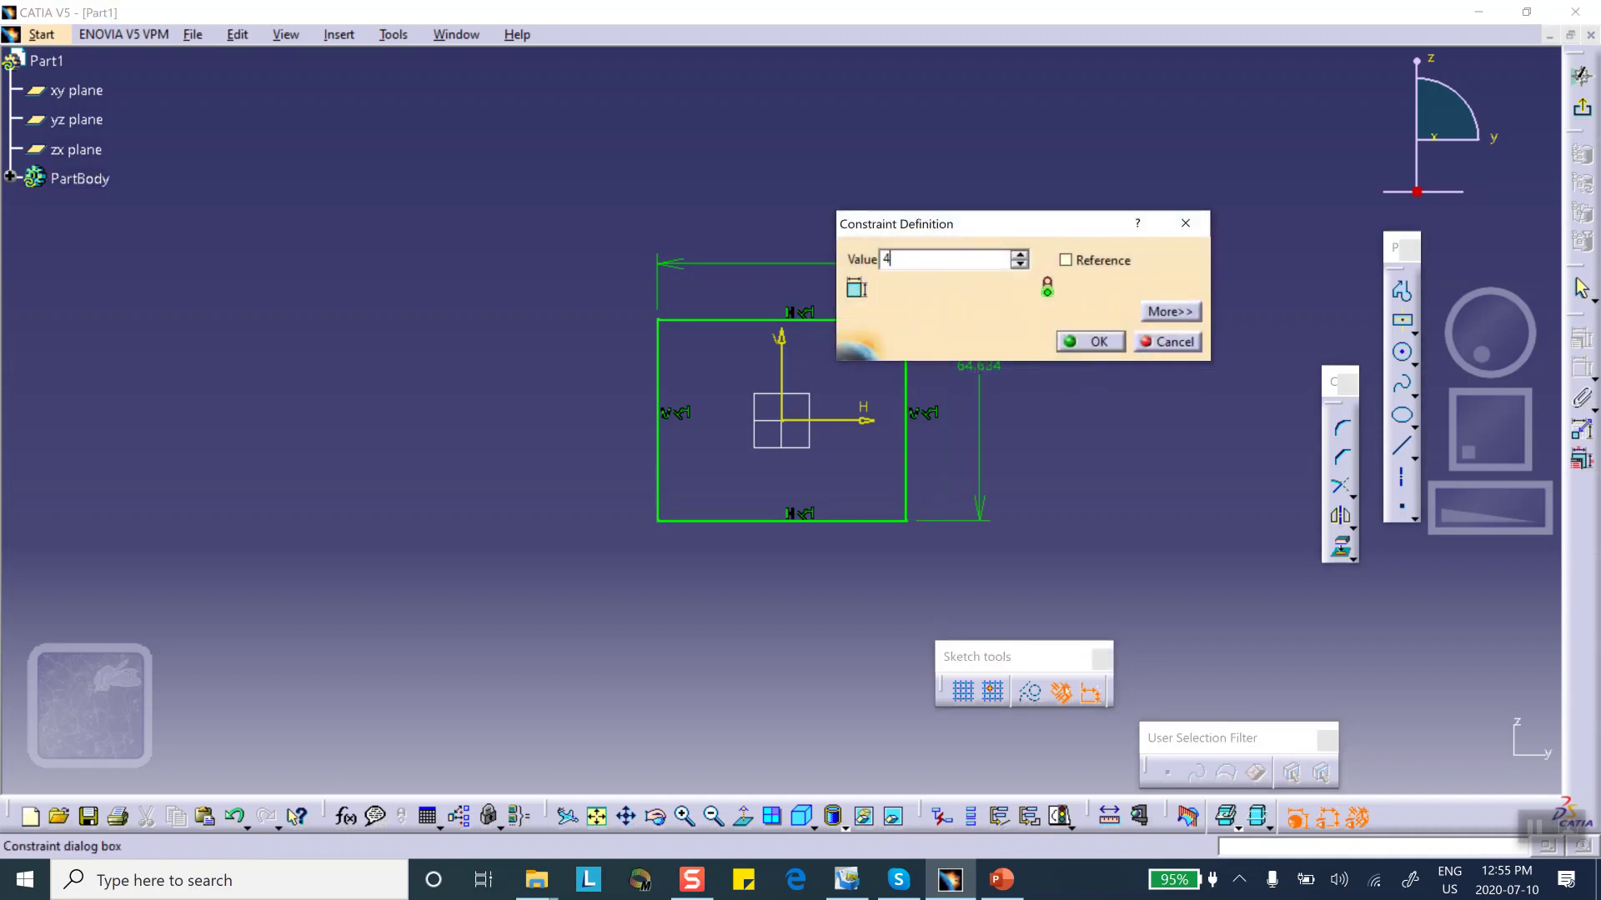
left_click(1084, 341)
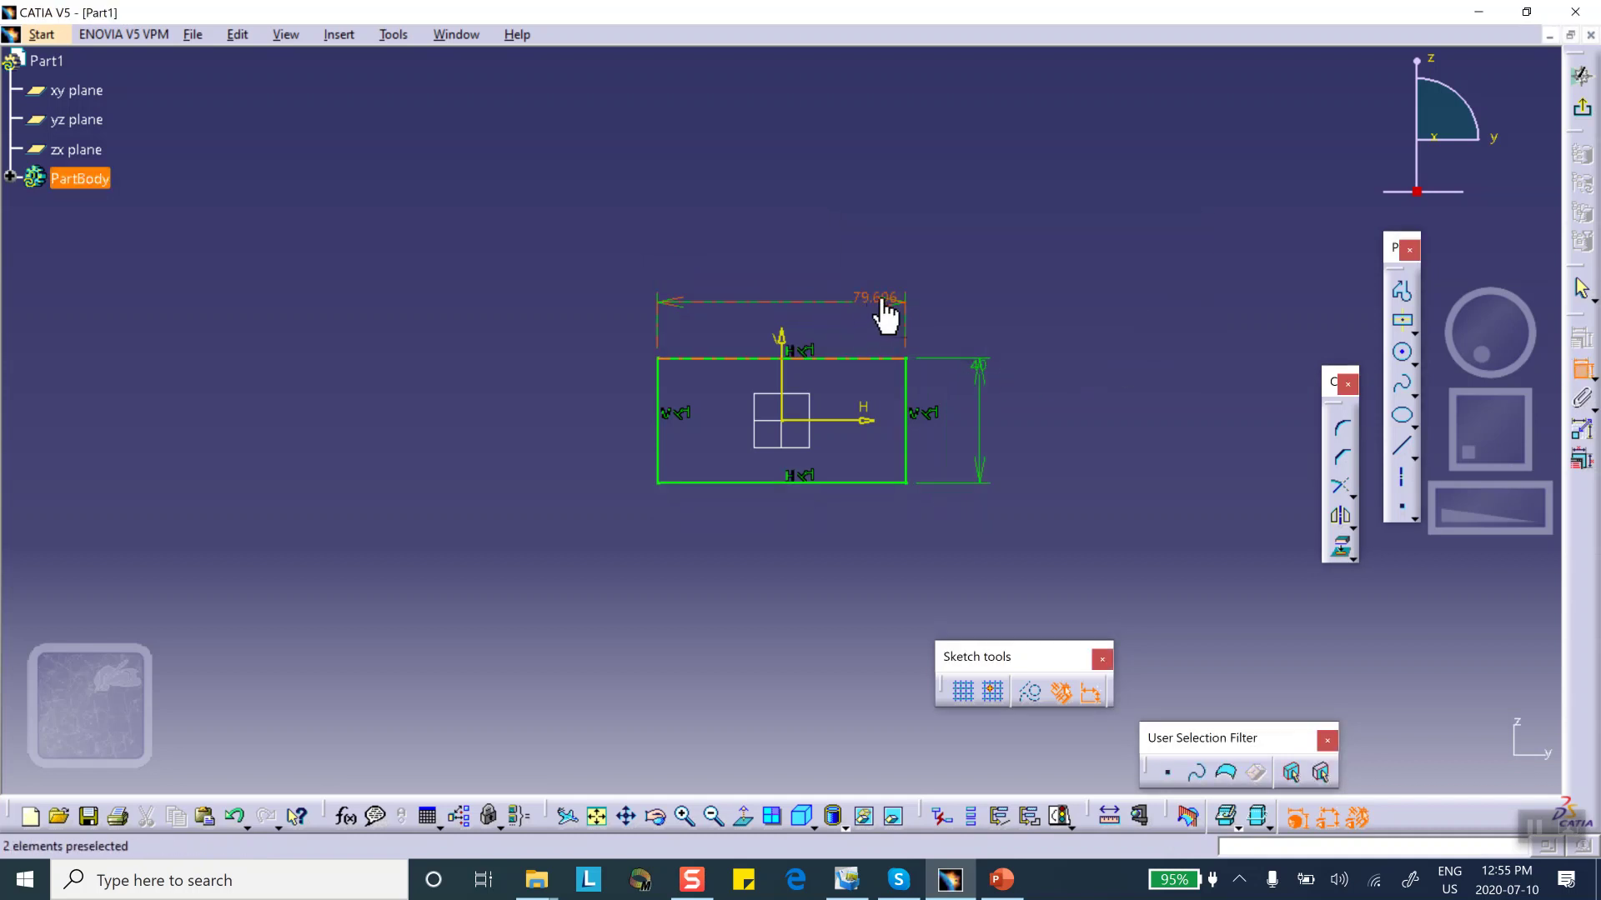
double_click(874, 302)
type("40")
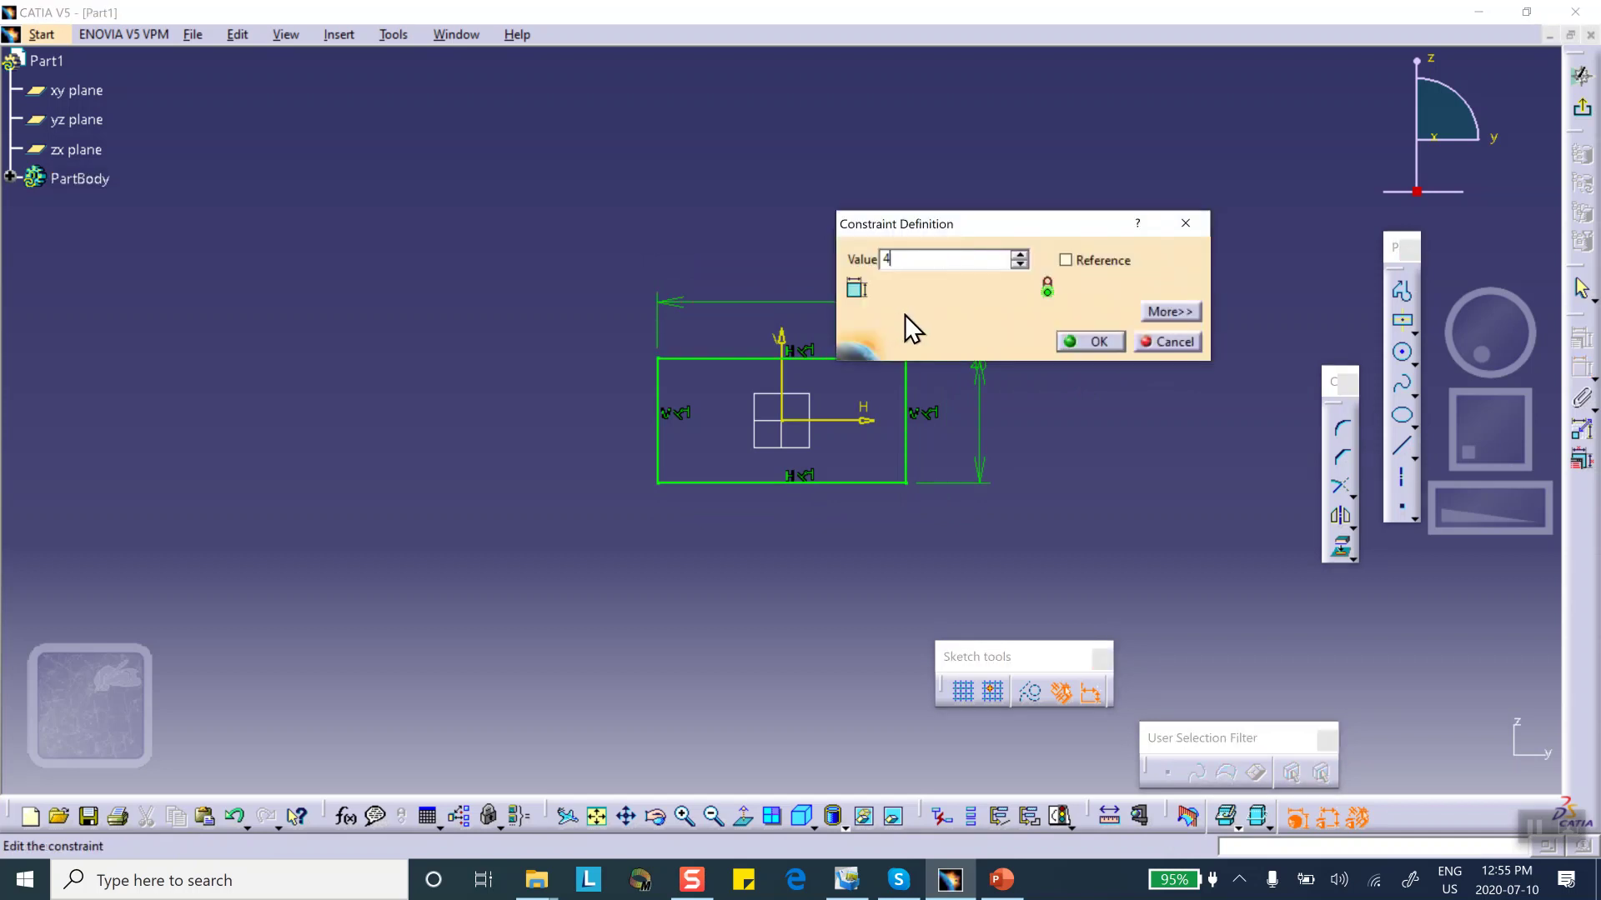
left_click(1082, 340)
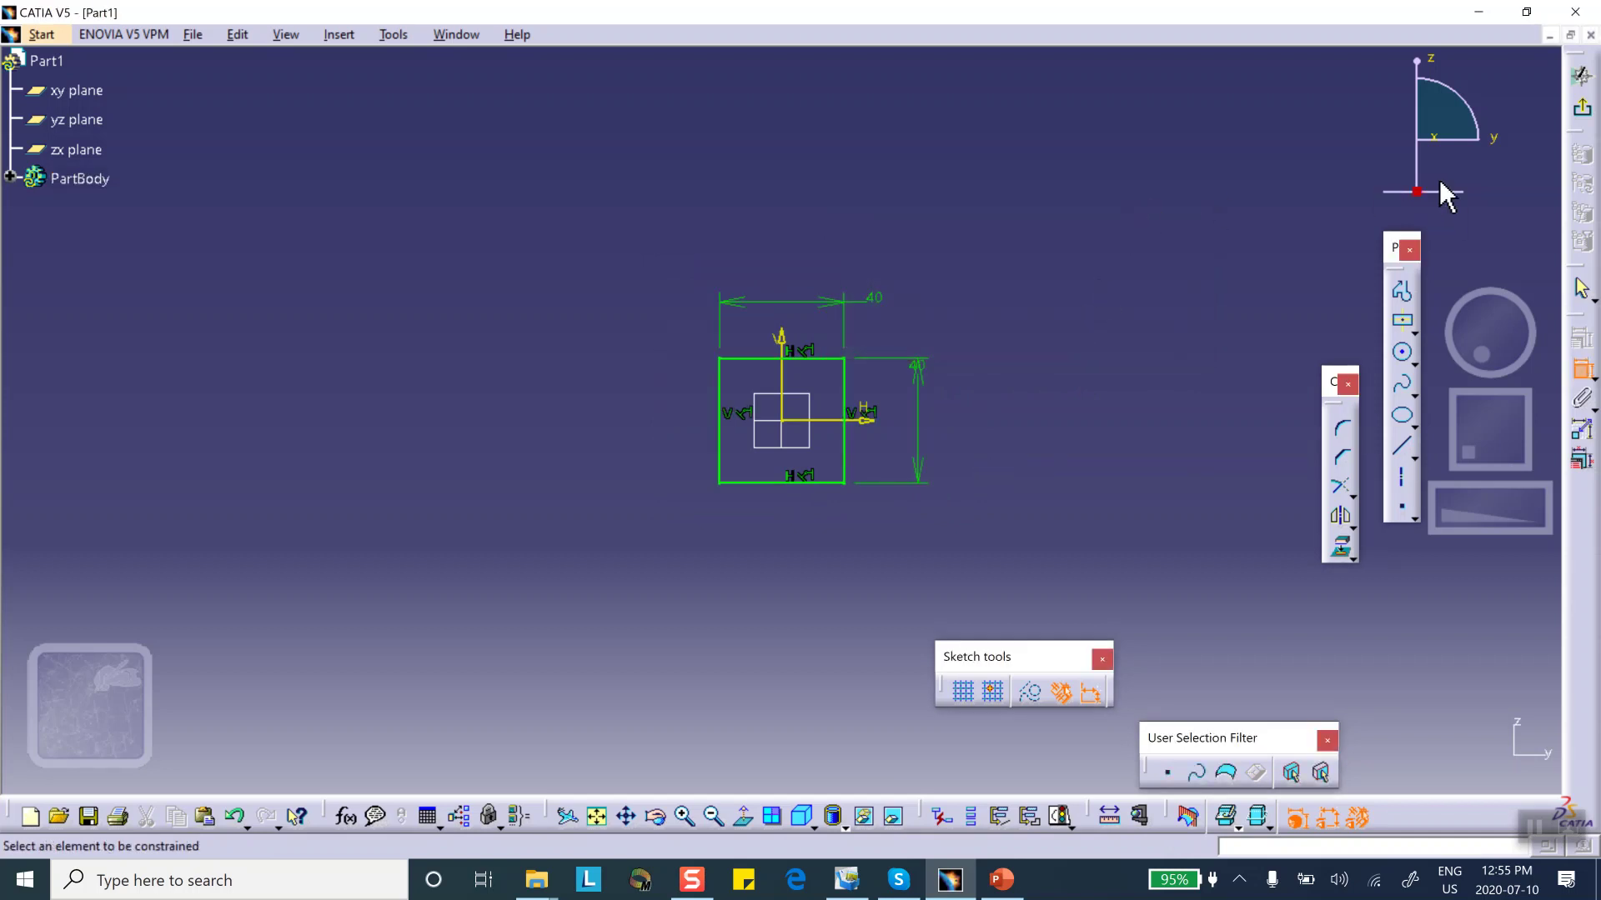
left_click(1582, 108)
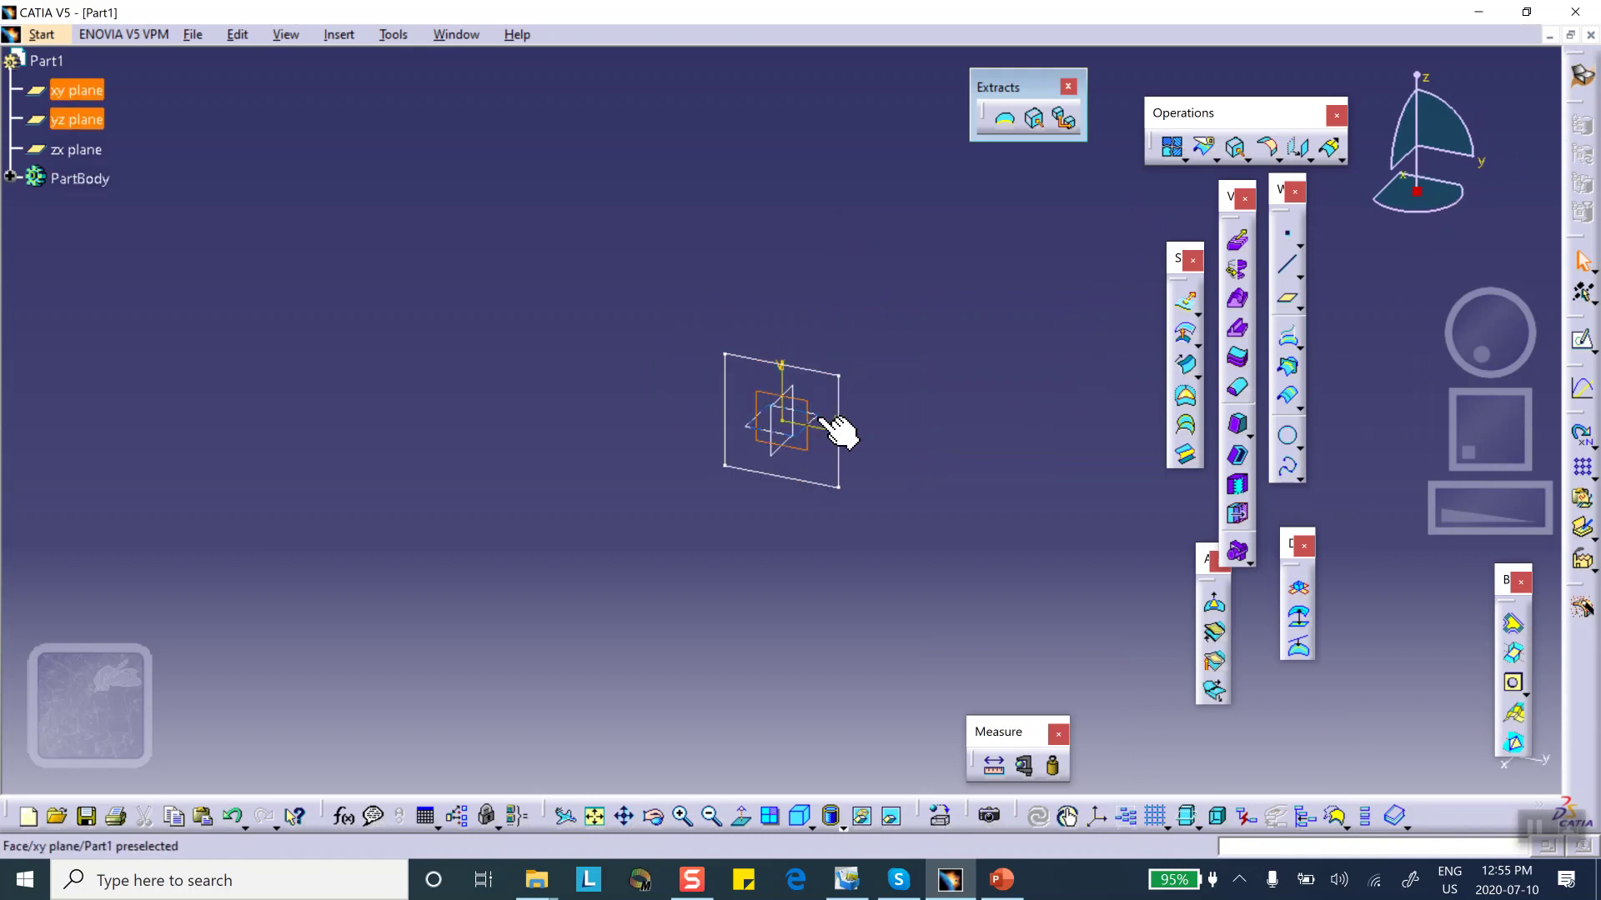
Step: Open a new sketch on the xy plane and consult the rib center curve's control point coordinates on slide 3 in PowerPoint
left_click(1581, 339)
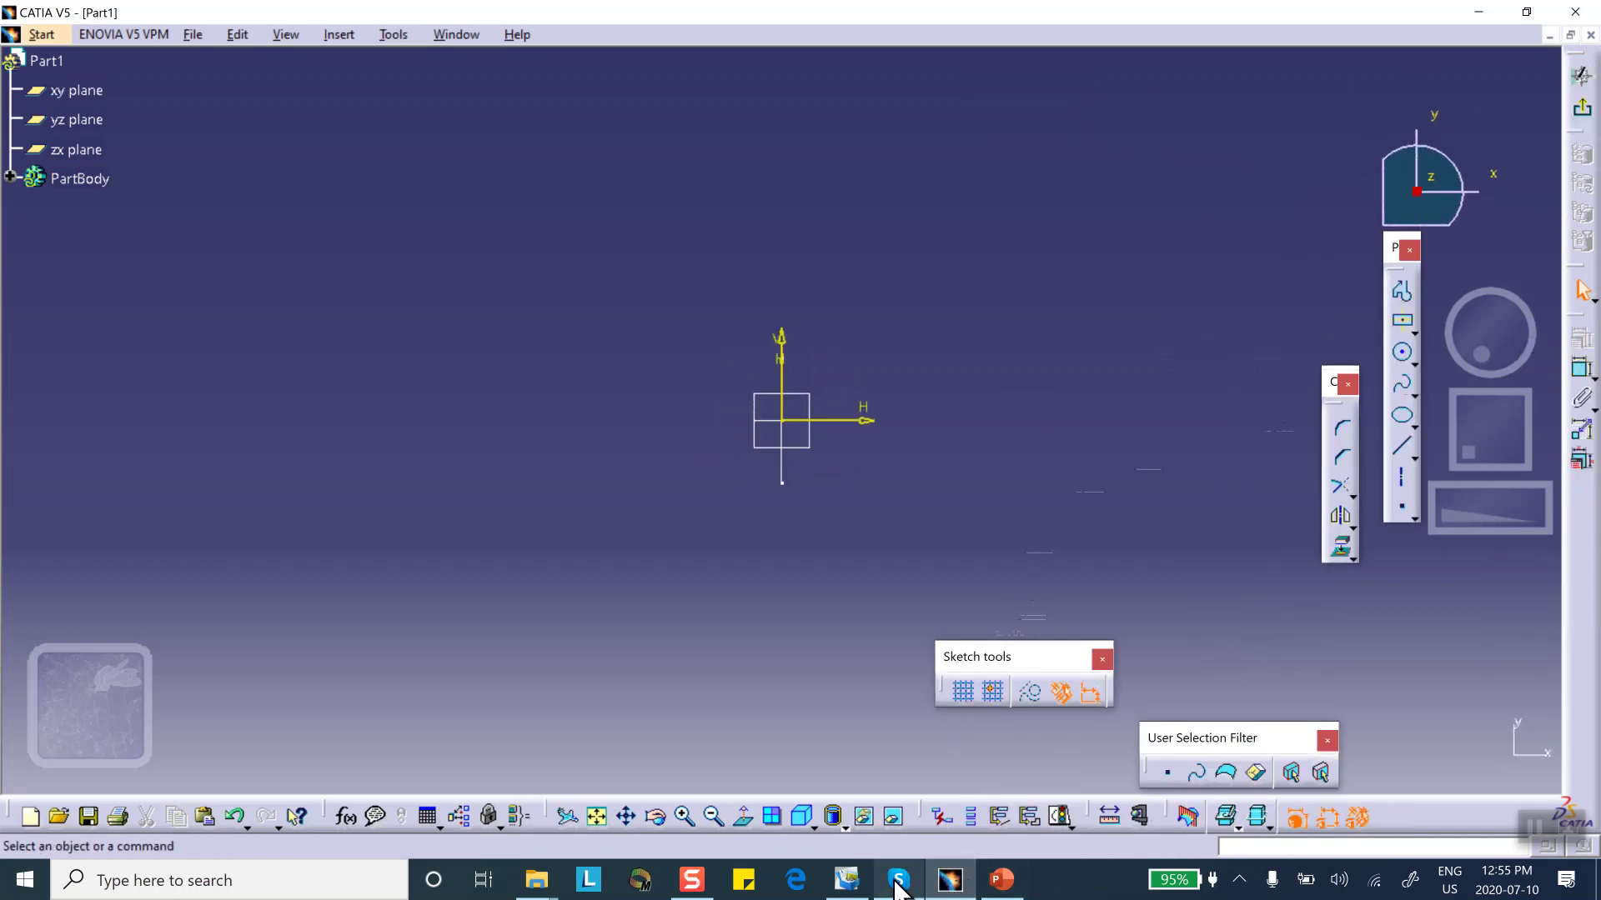
left_click(1001, 882)
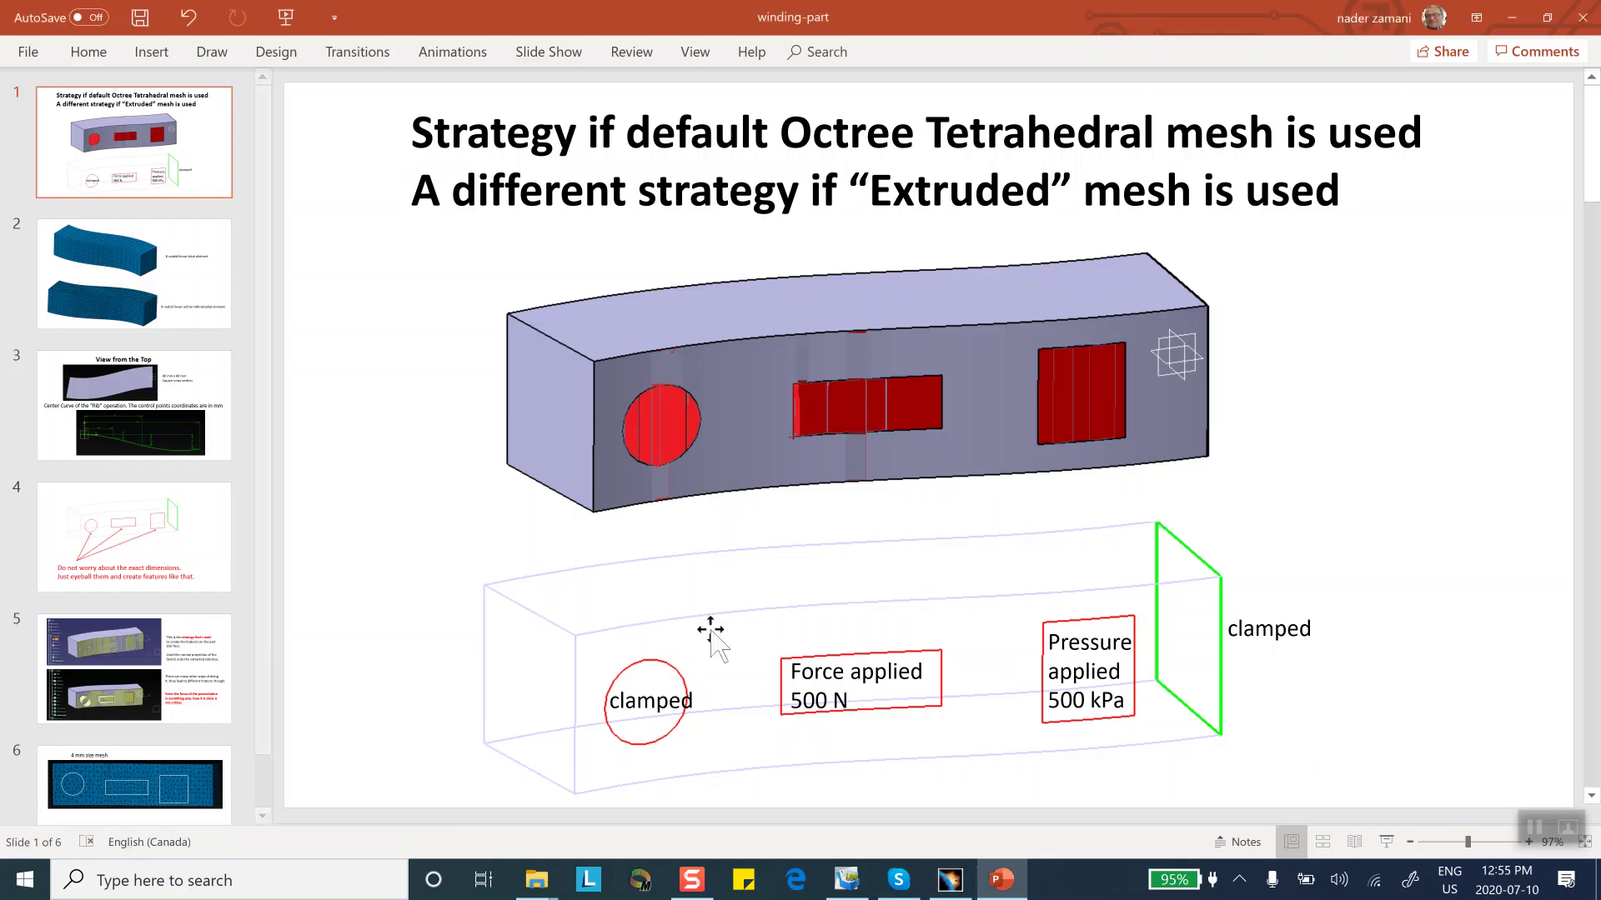
left_click(158, 417)
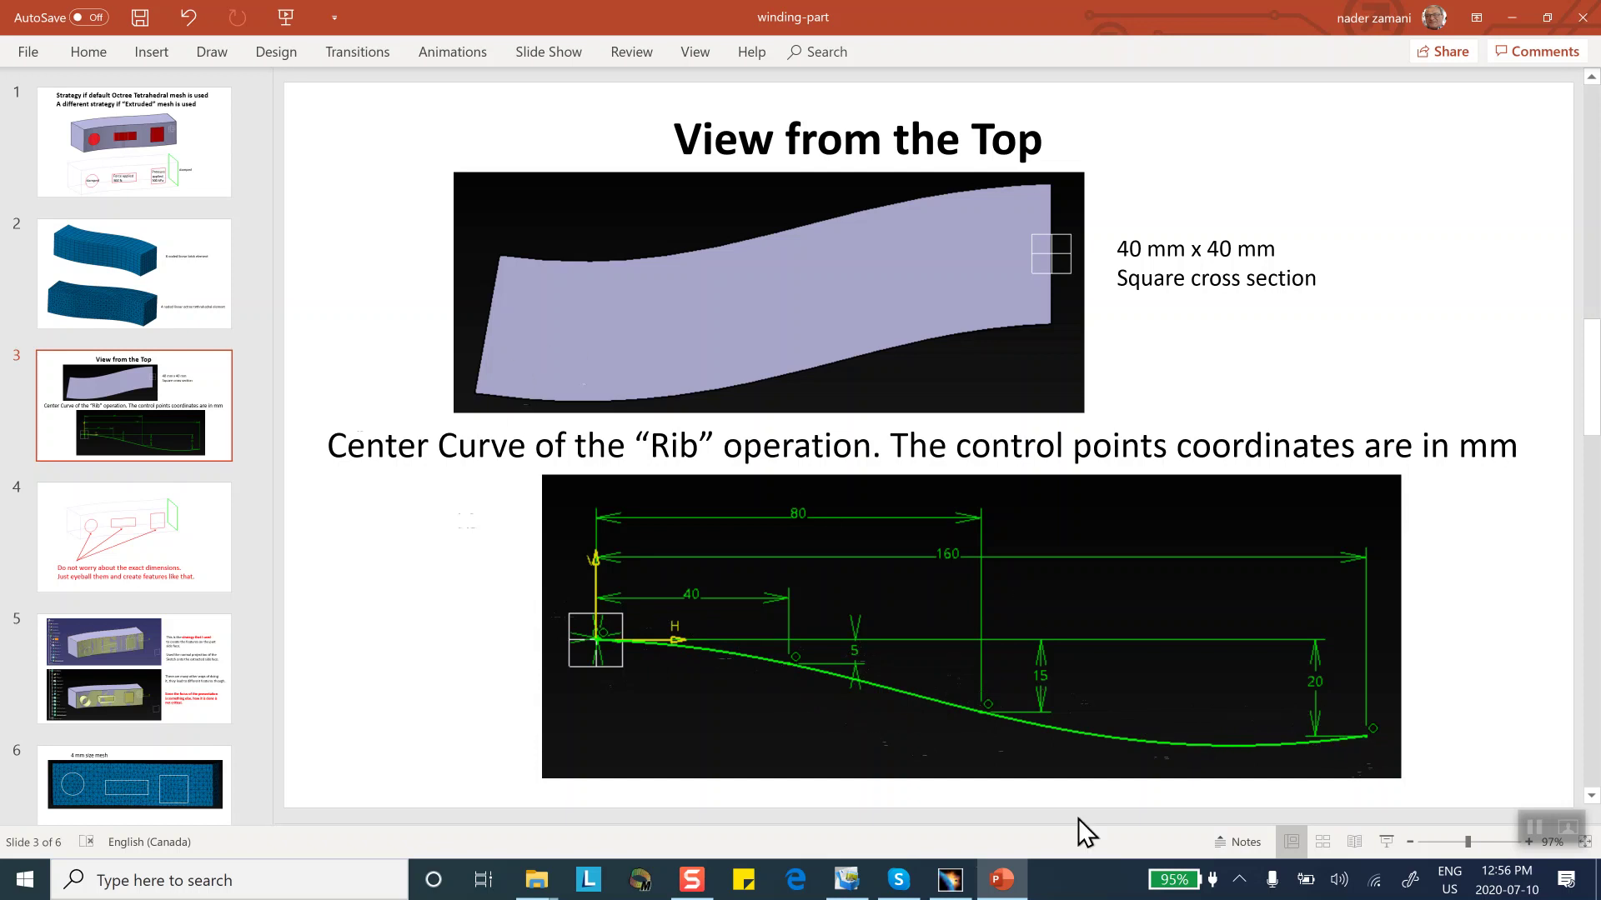
left_click(1000, 884)
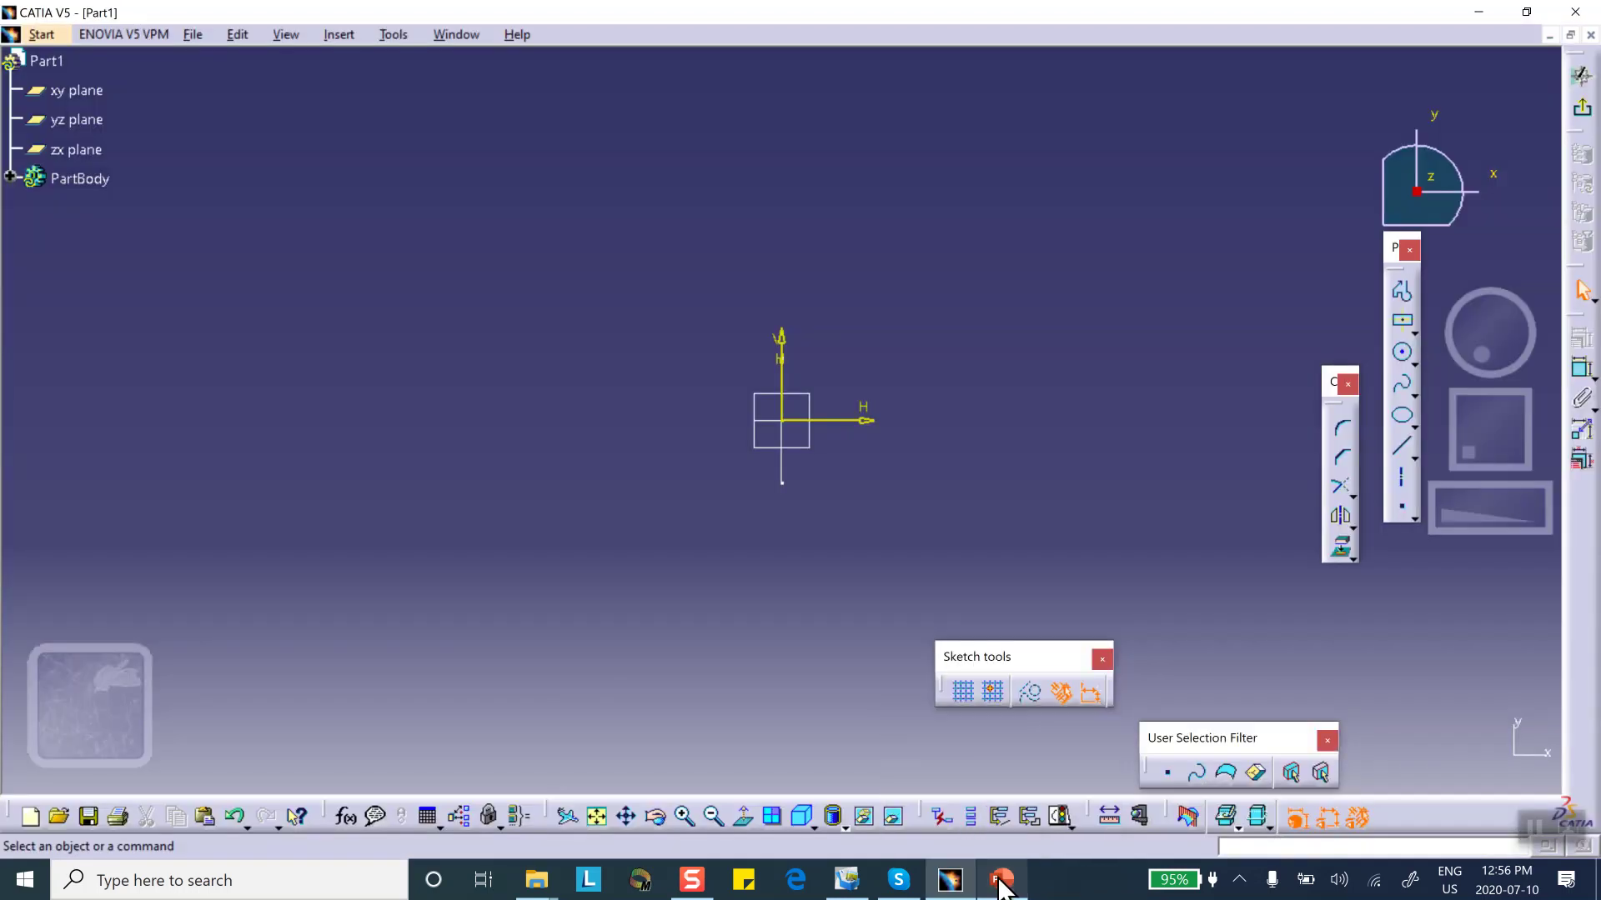
Step: Create a sketch point at the origin with coordinates H 0 mm, V 0 mm
left_click(1401, 510)
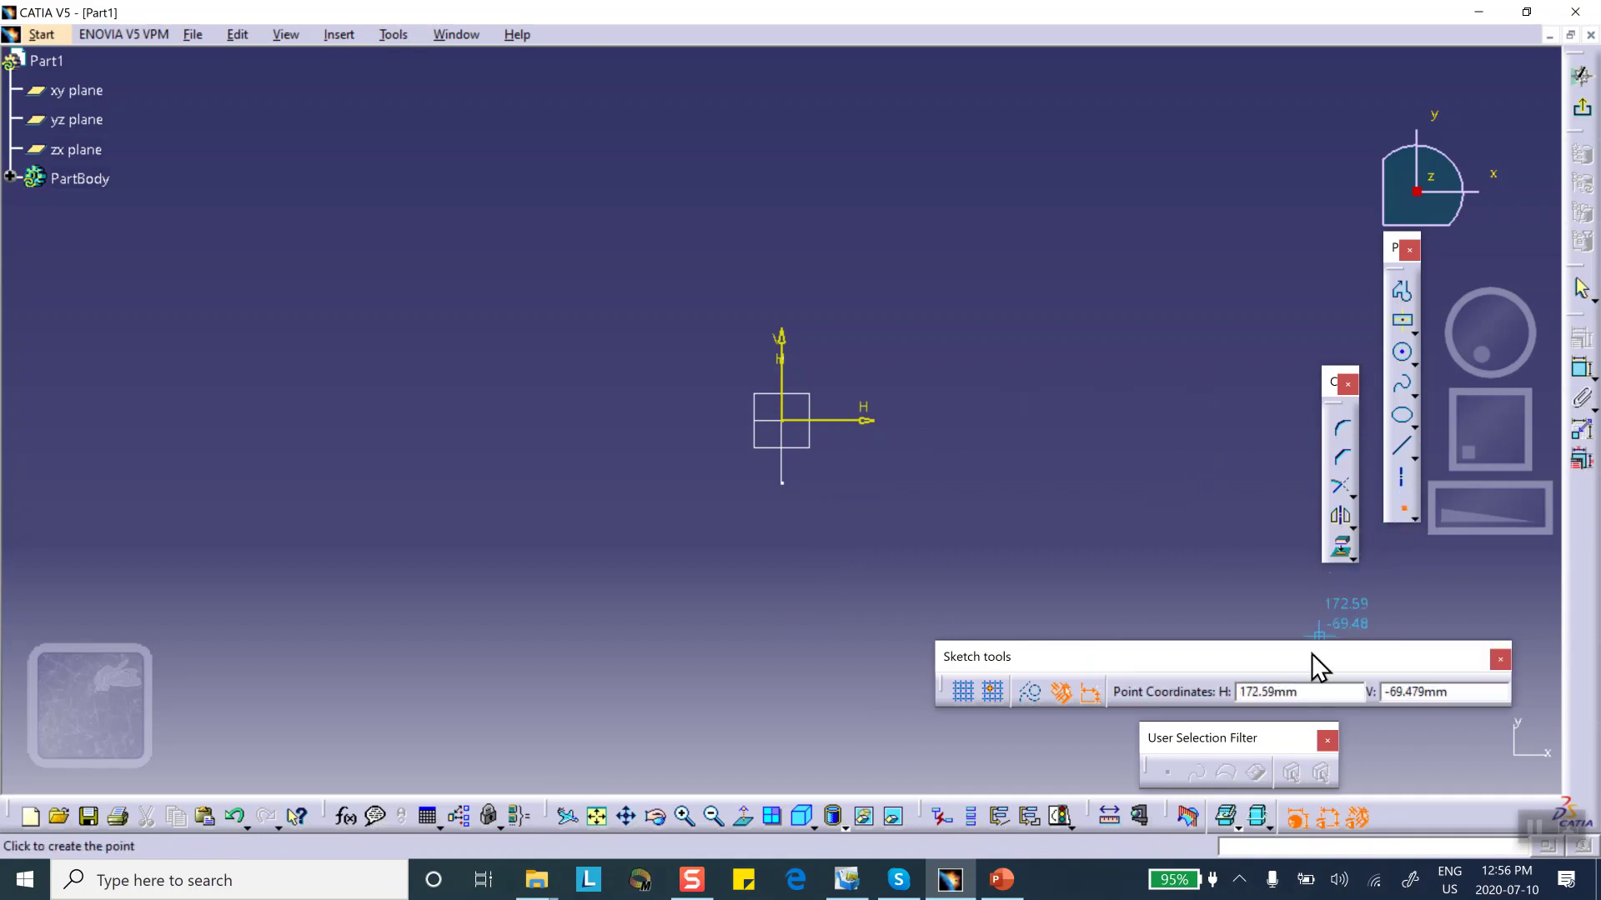
mouse_move(1137, 697)
type("0")
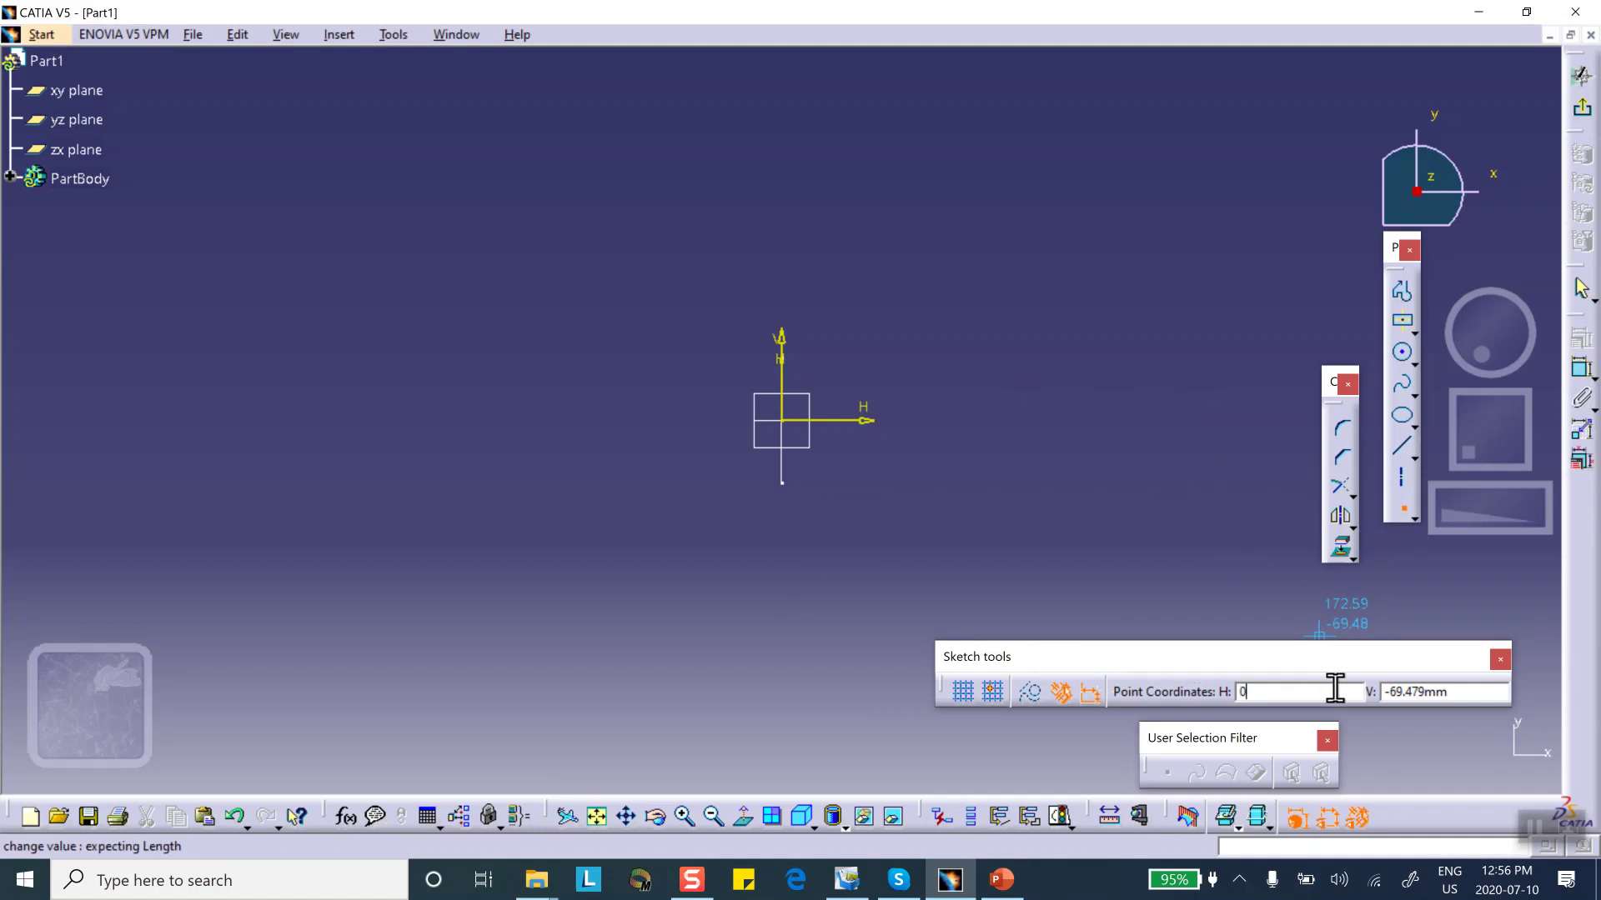
key("Tab")
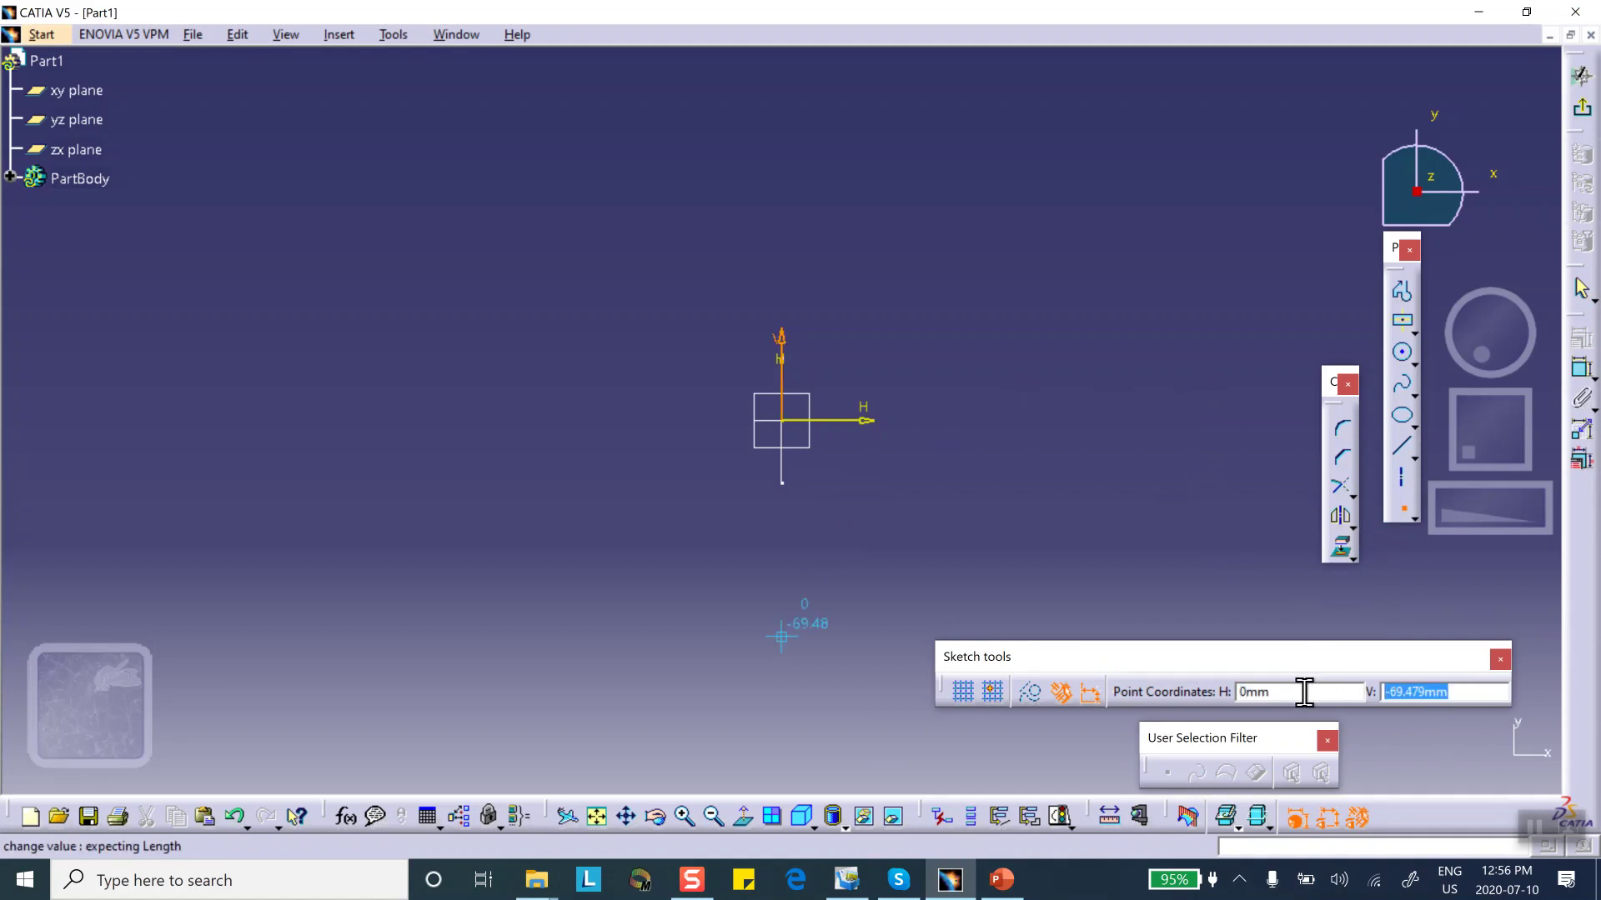
type("0")
key("Return")
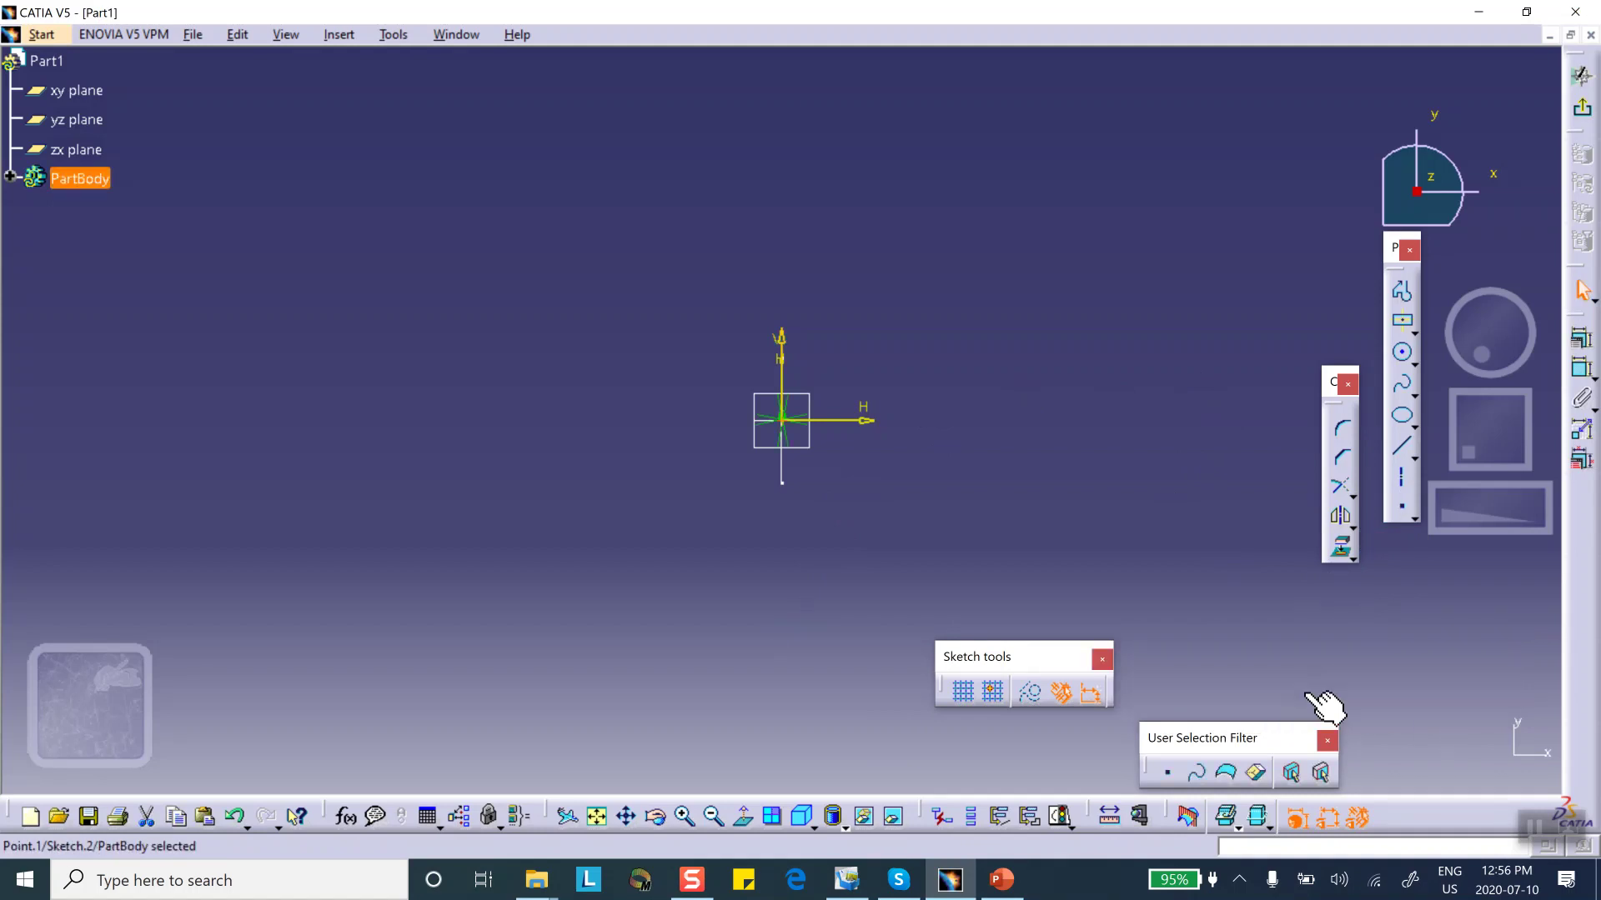
Step: Create a second sketch point at H 40 mm, V -5 mm
left_click(1400, 505)
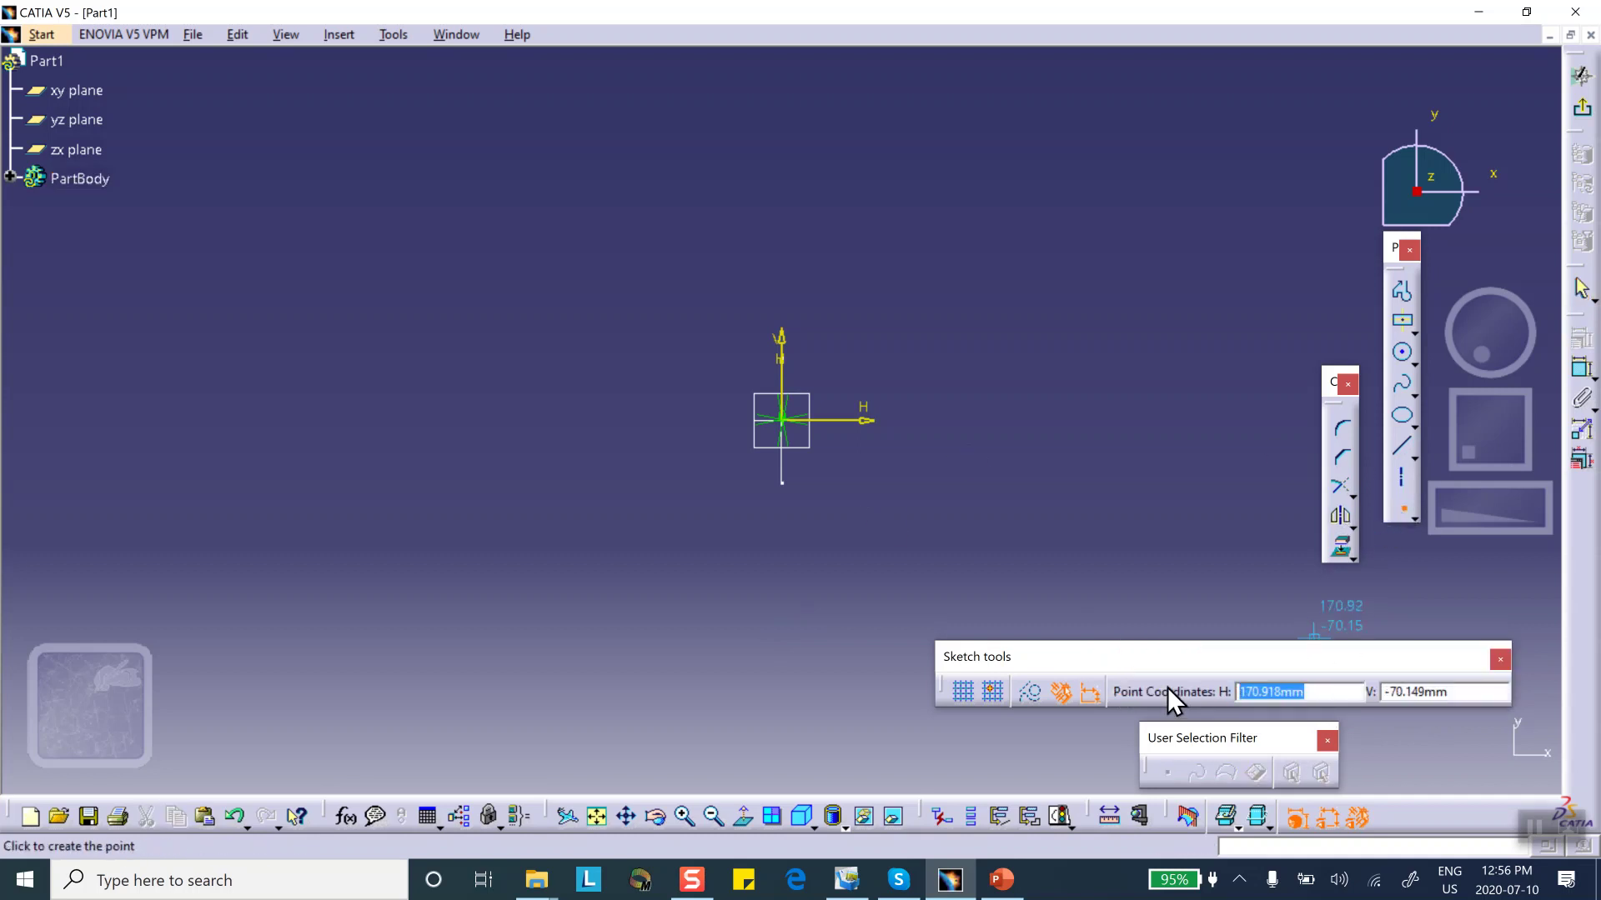
type("40")
key("Tab")
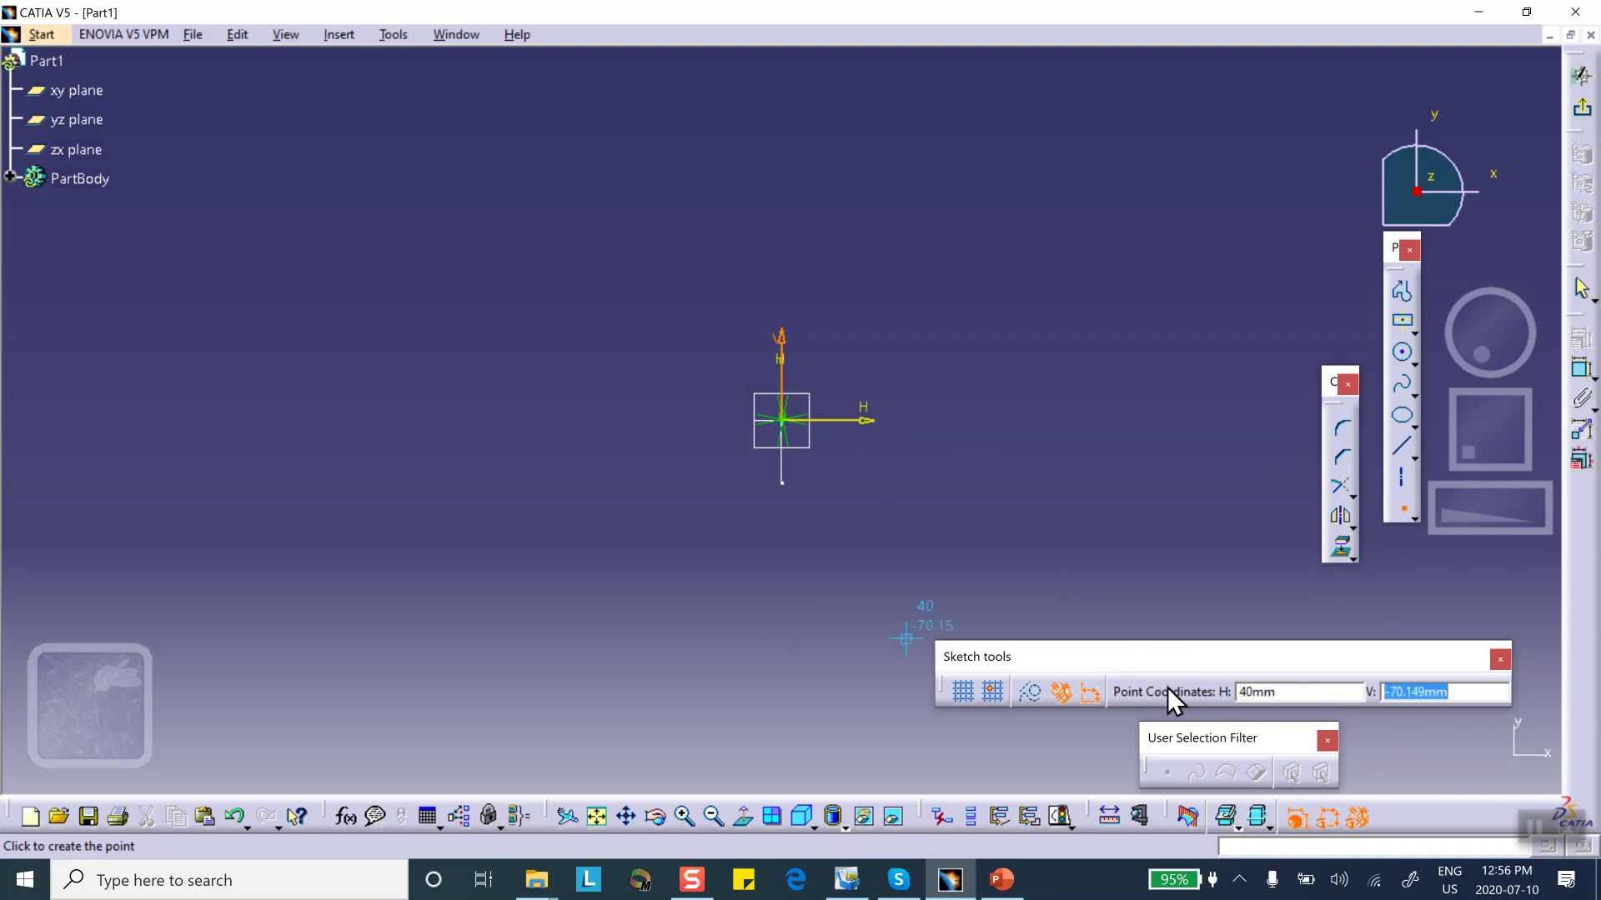
type("-5")
key("Return")
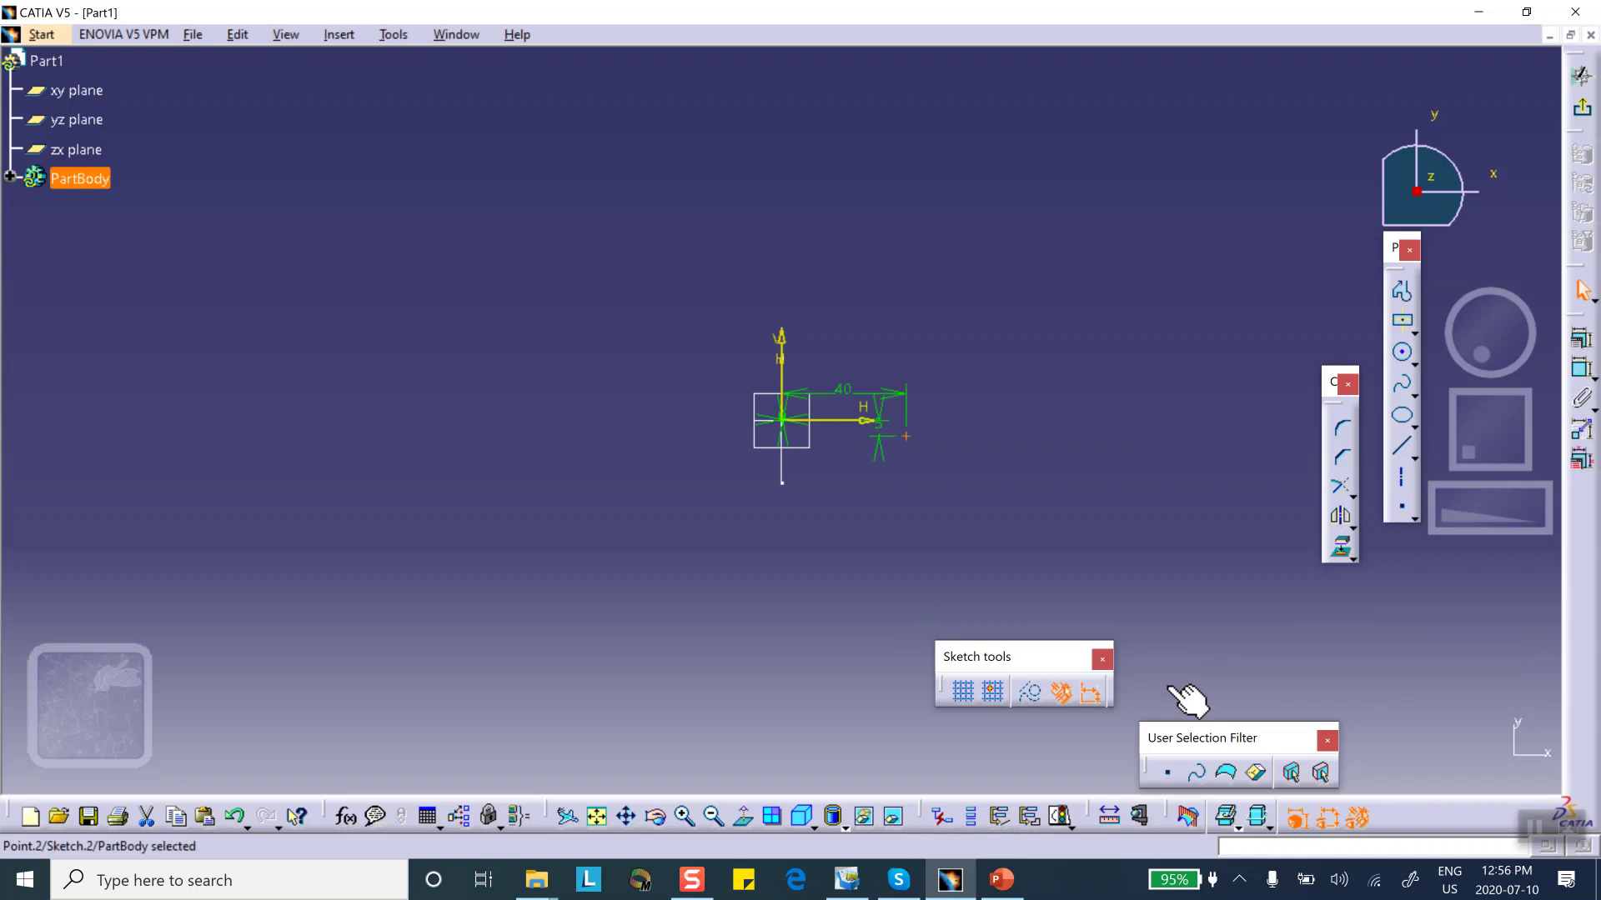
Step: Create a third sketch point at H 80 mm, V -15 mm
left_click(1404, 511)
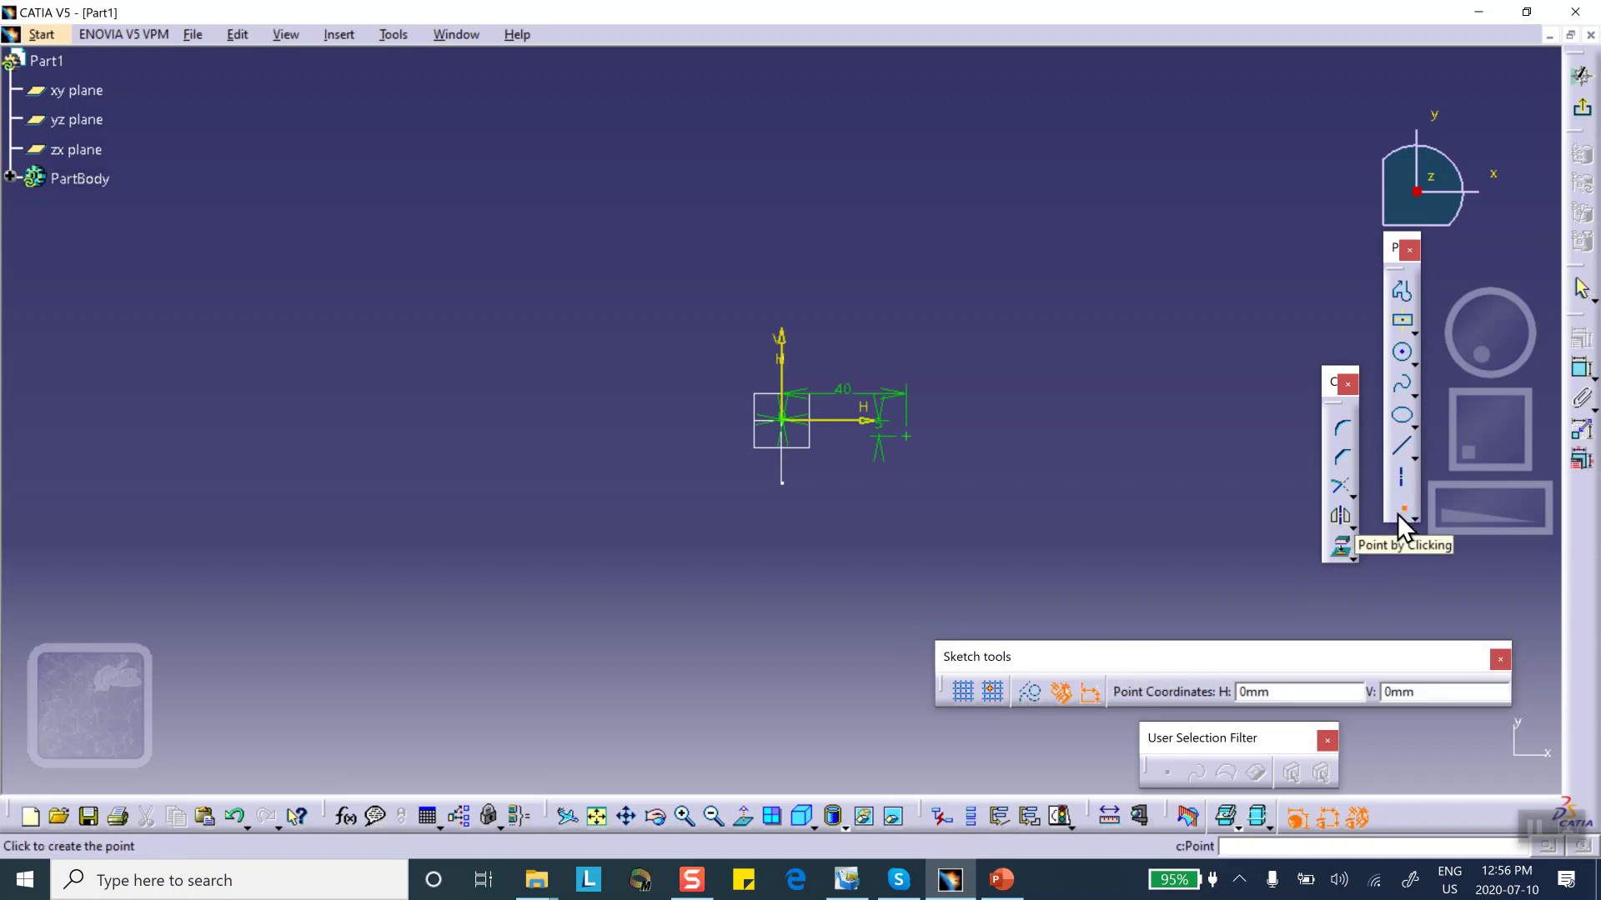
type("80")
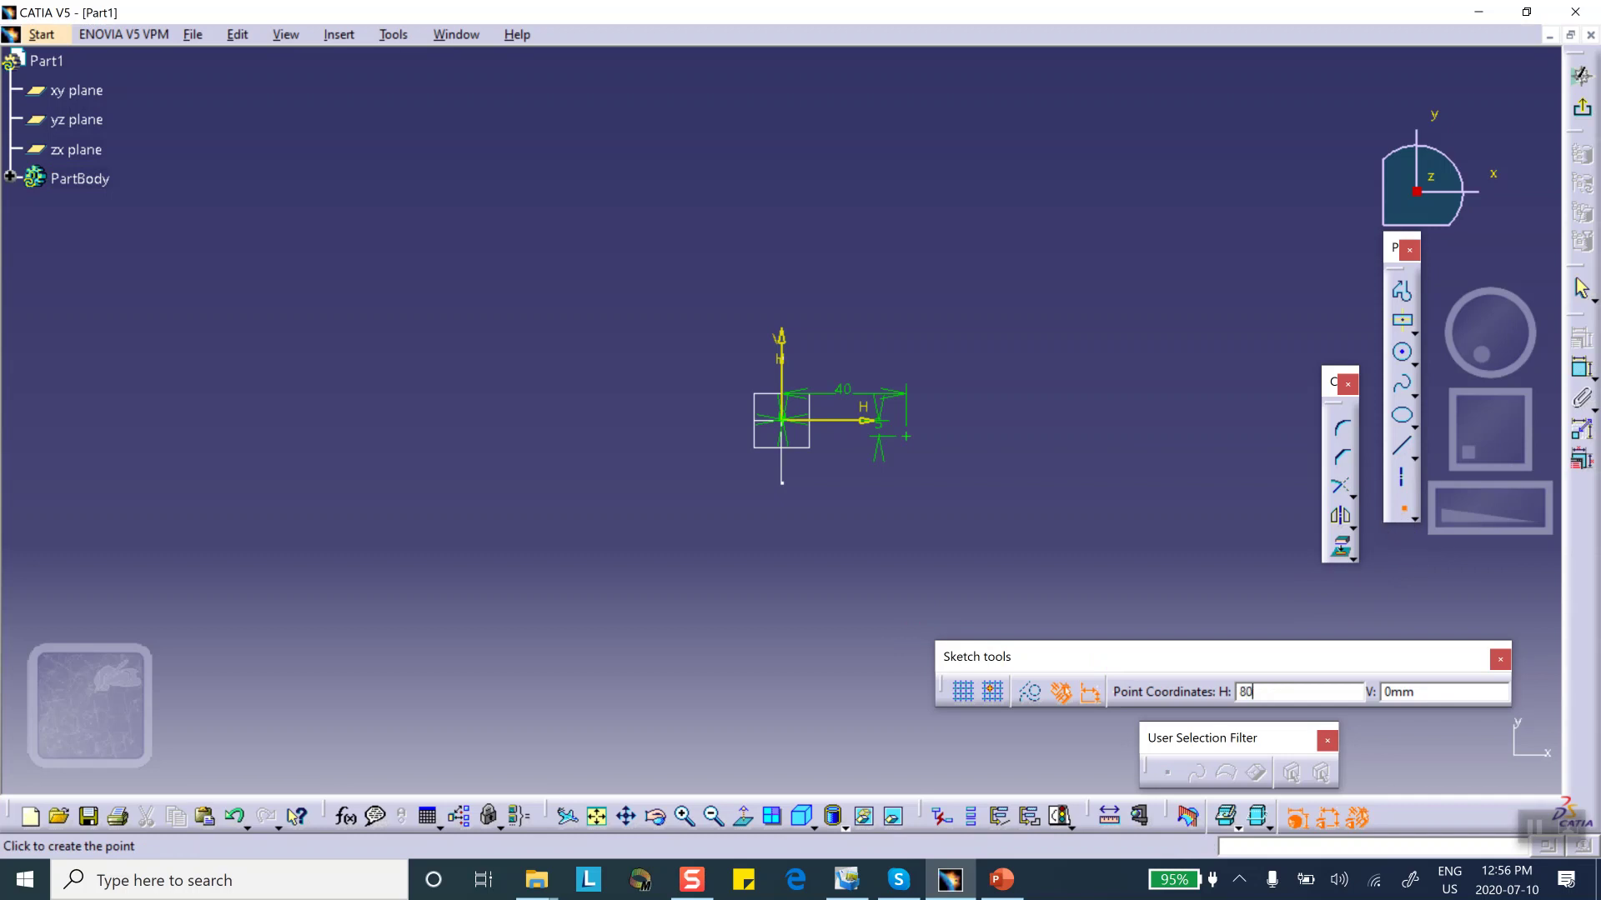
key("Tab")
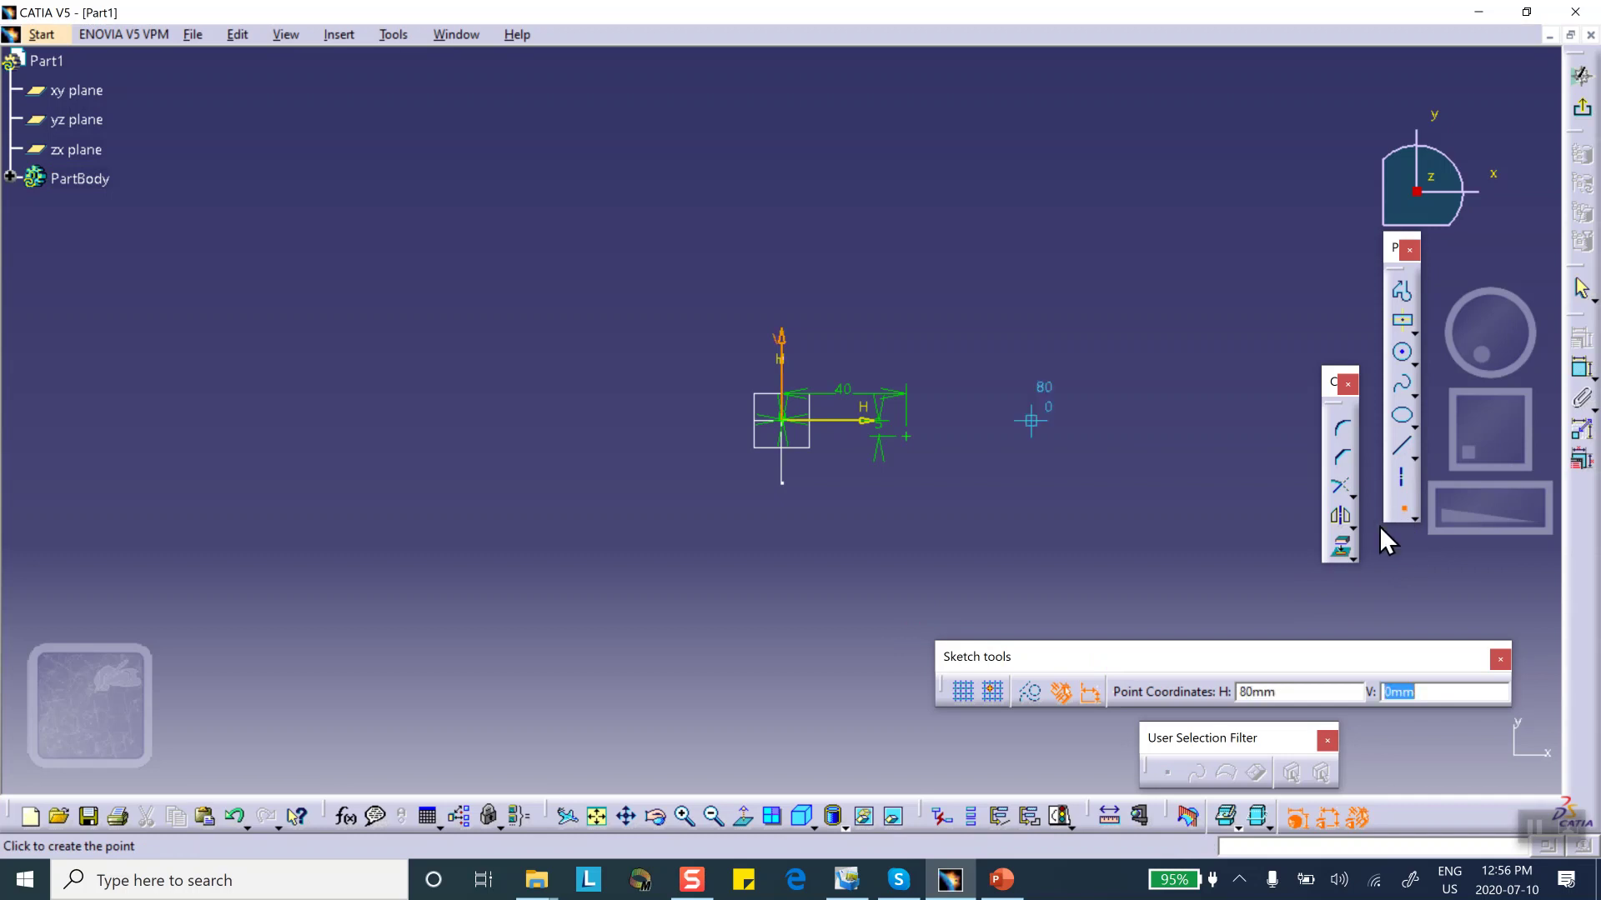
type("-1")
key("Return")
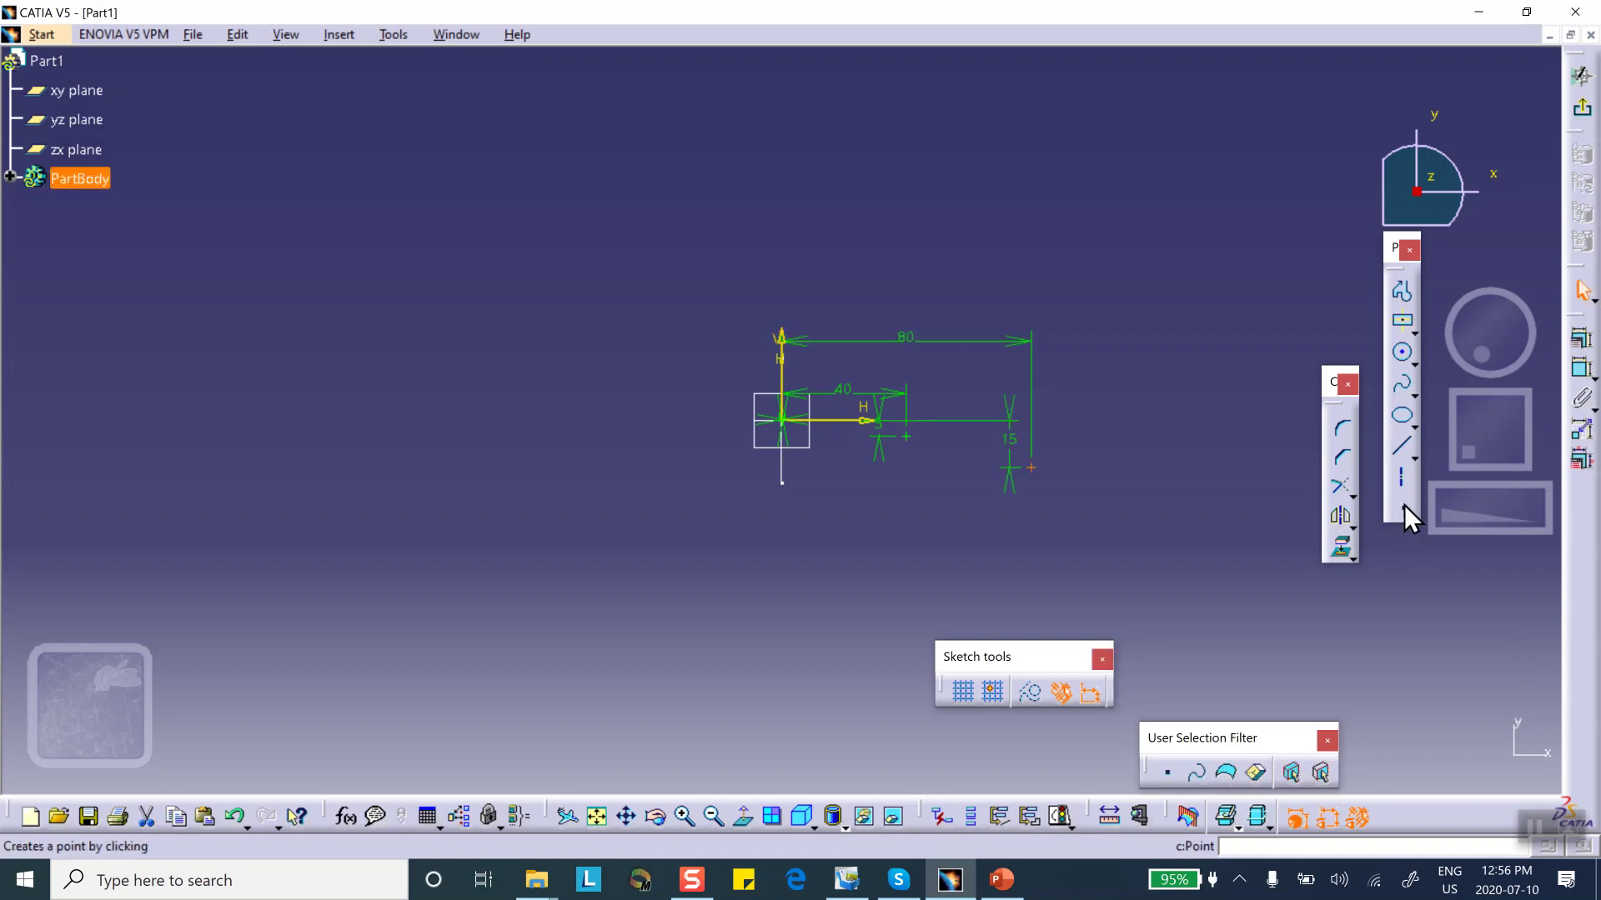
Step: Create a fourth sketch point at H 160 mm, V -20 mm and clear the selection
left_click(1403, 503)
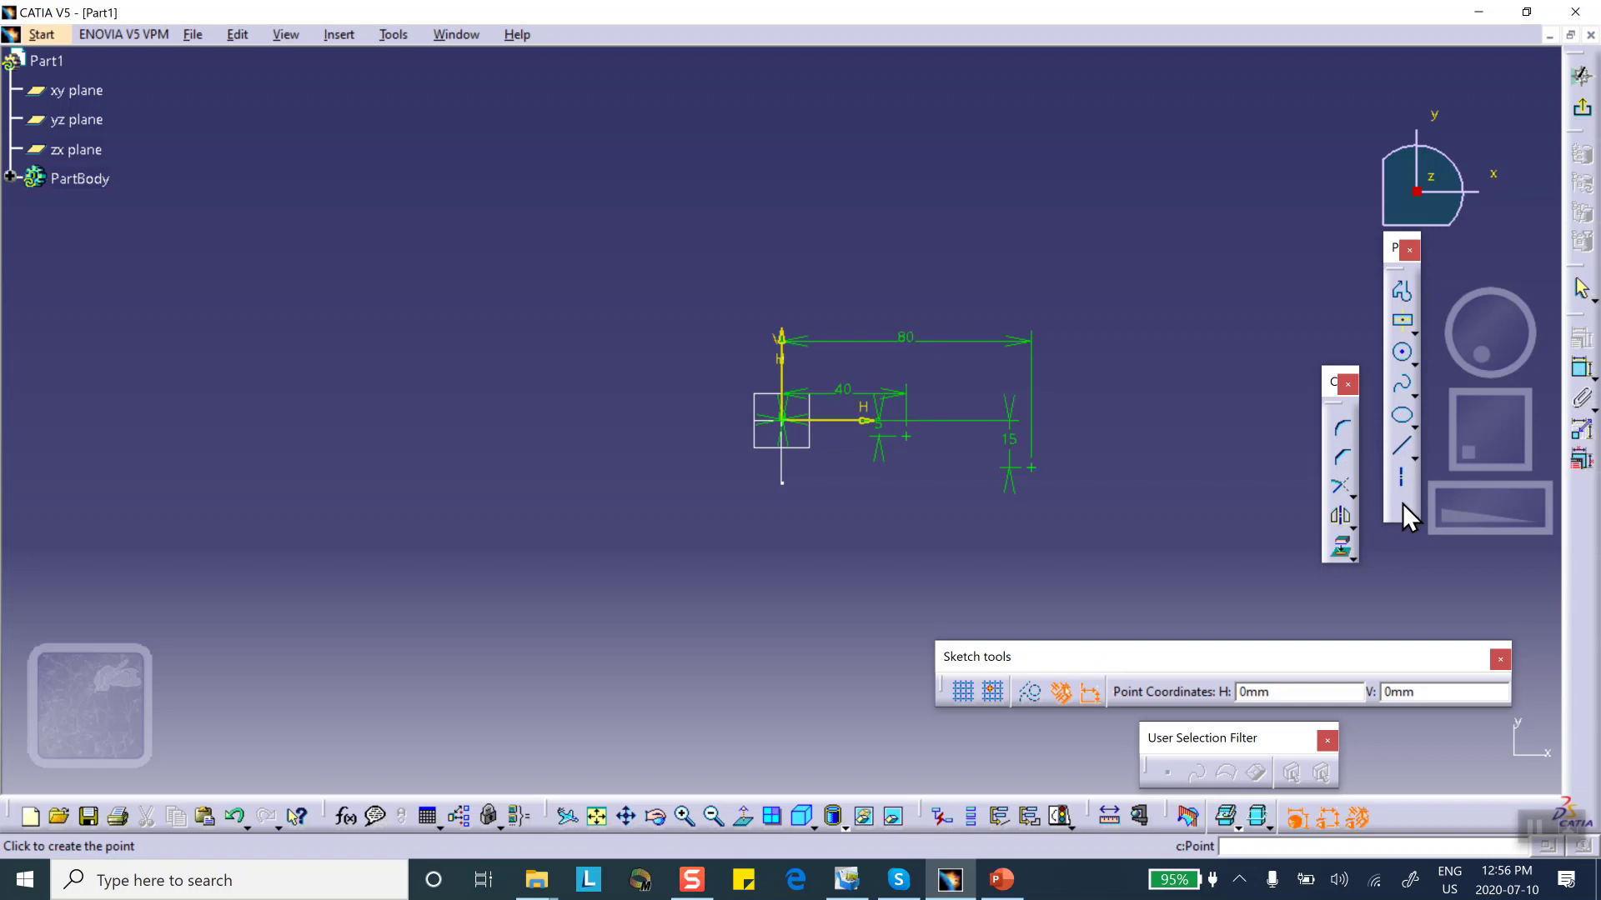
type("160")
key("Tab")
type("-2")
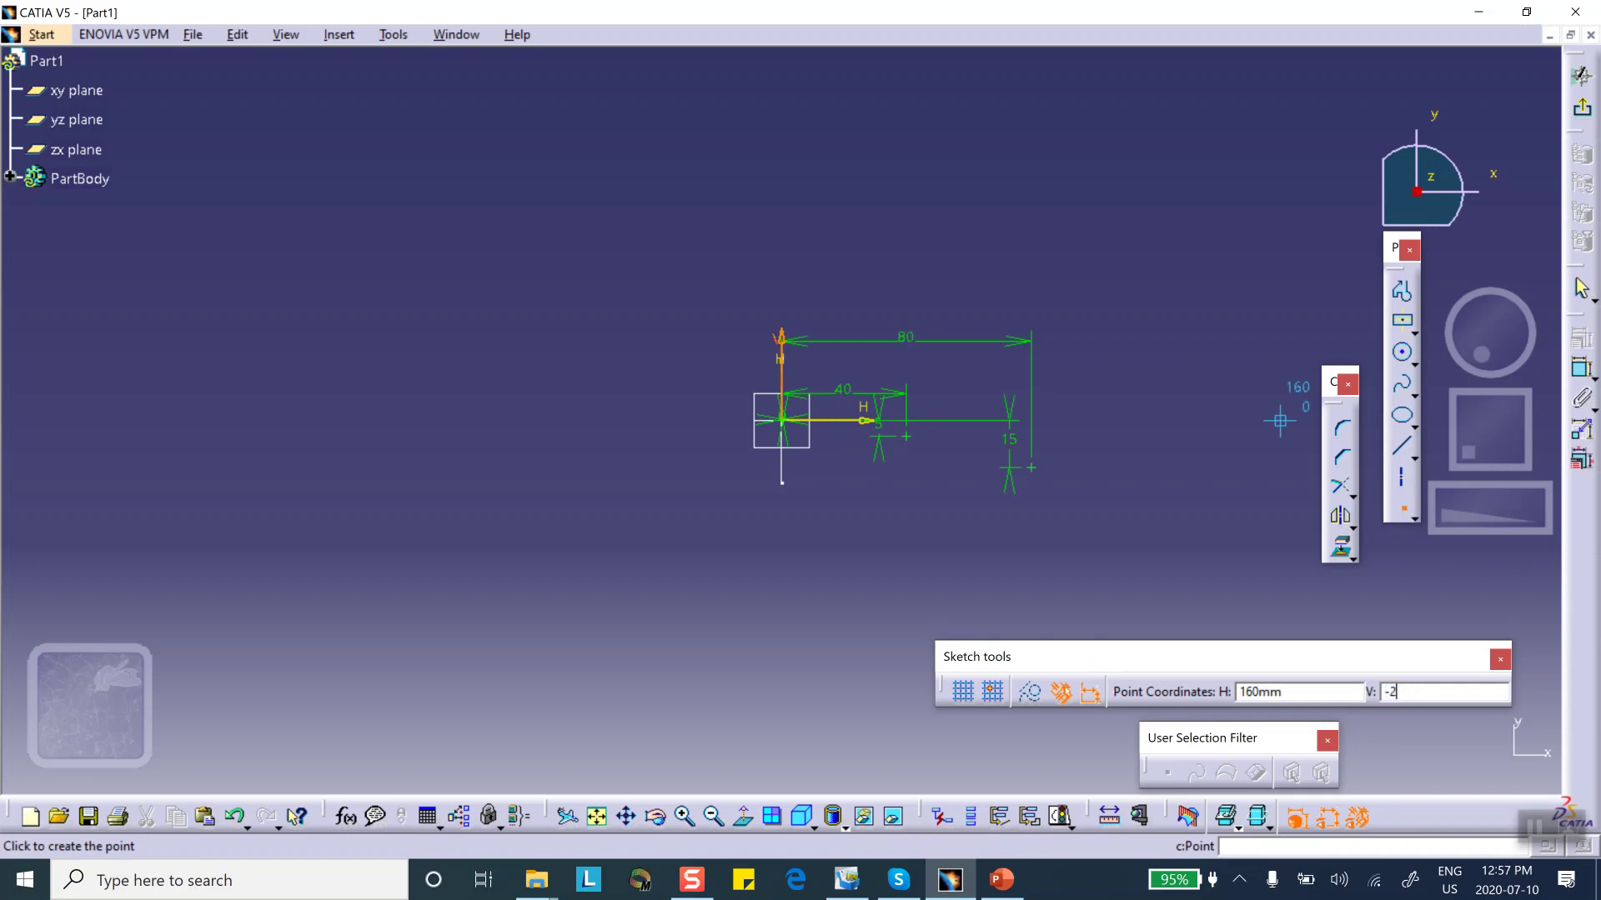
key("Return")
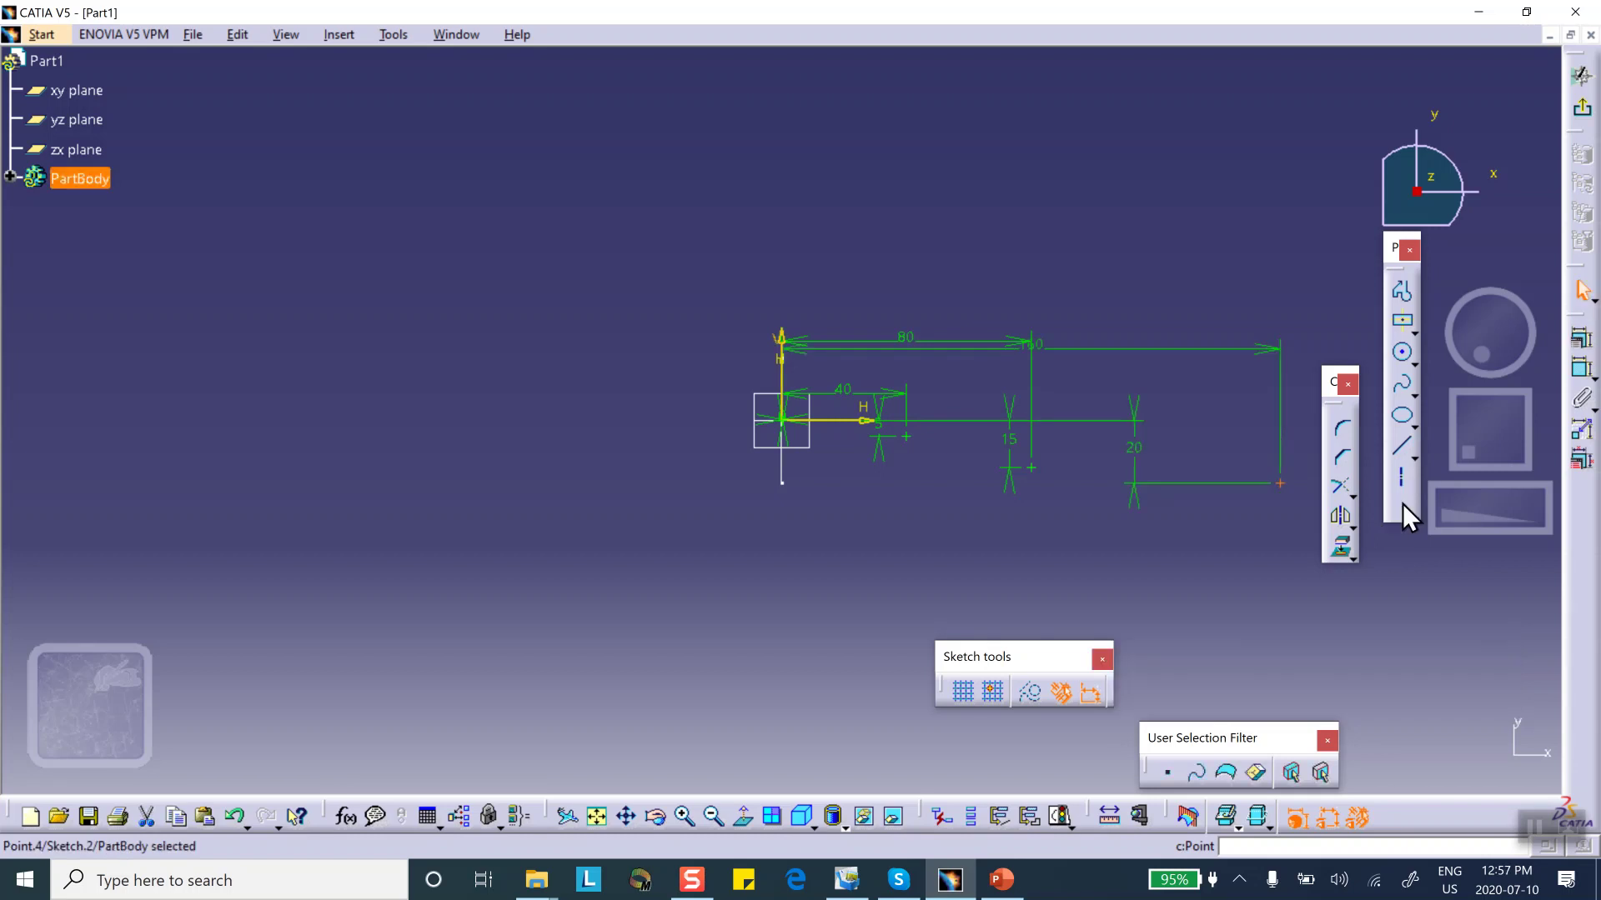
left_click(1362, 642)
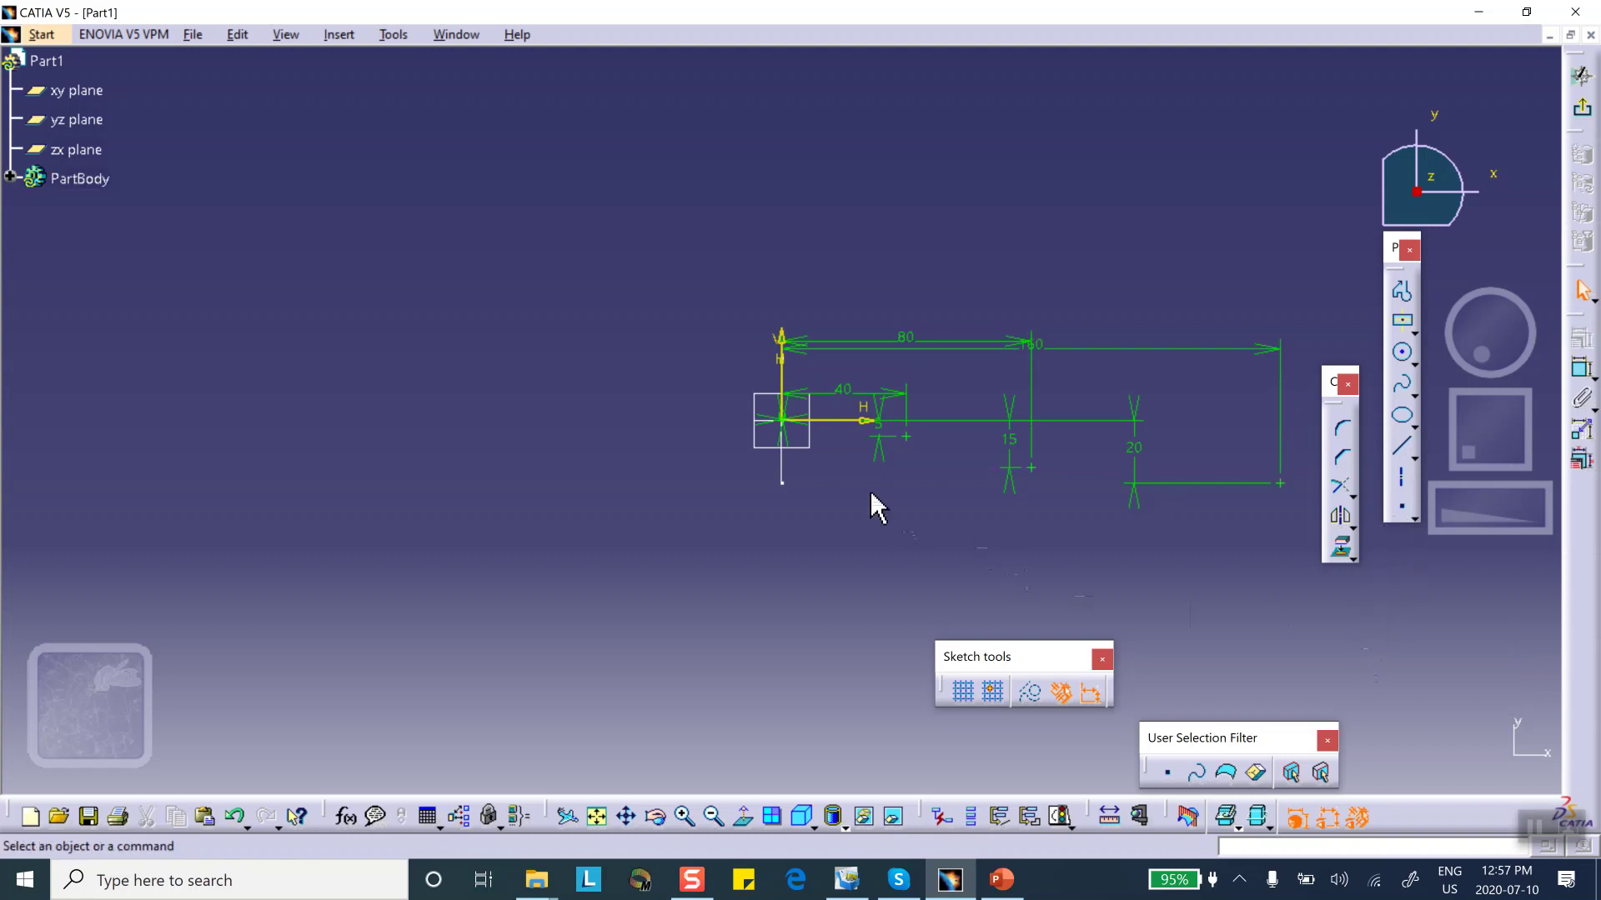
Step: Draw a spline through the four sketch points, starting at the origin and ending at the far point
mouse_move(1097, 589)
middle_mouse_down()
mouse_move(1104, 539)
mouse_move(936, 476)
mouse_move(1252, 590)
middle_mouse_up()
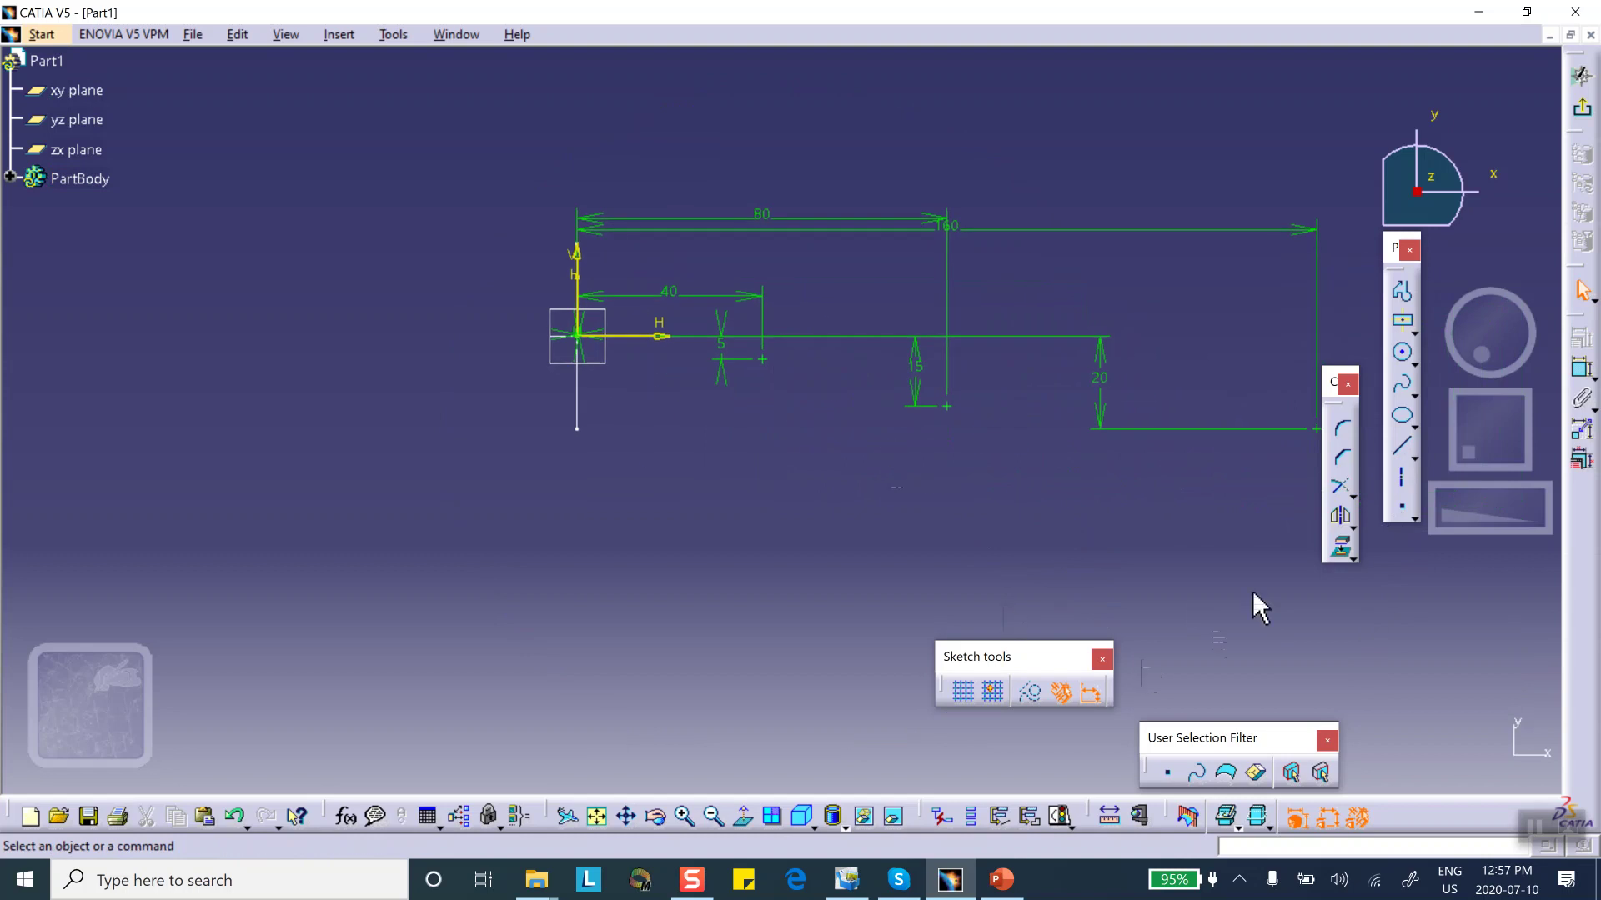
left_click(1403, 386)
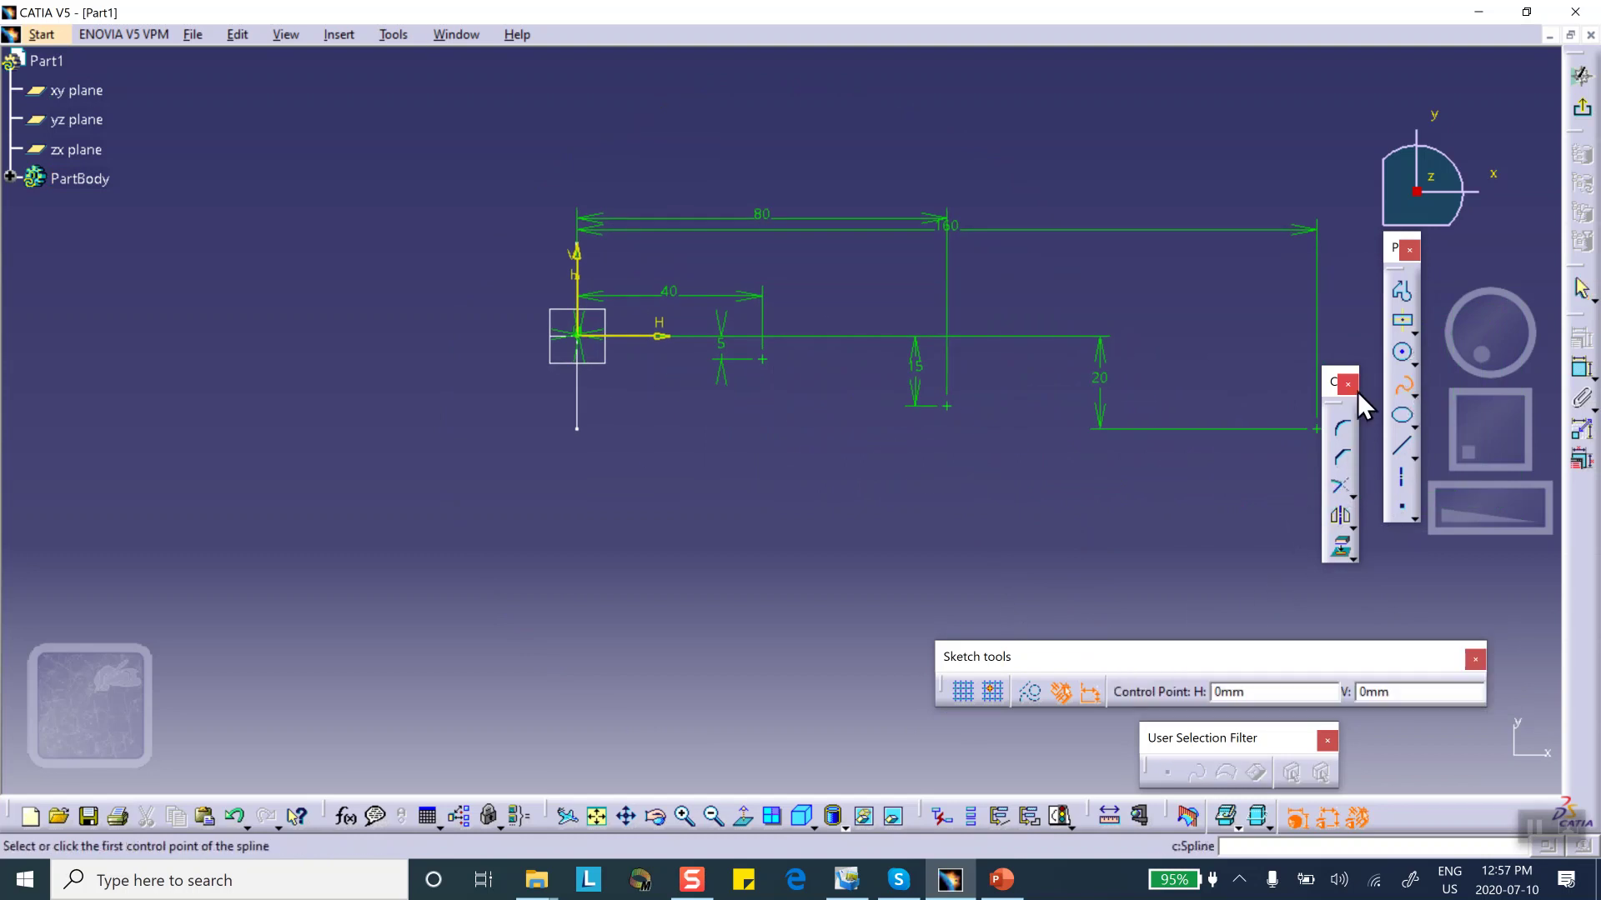
left_click(577, 336)
left_click(762, 360)
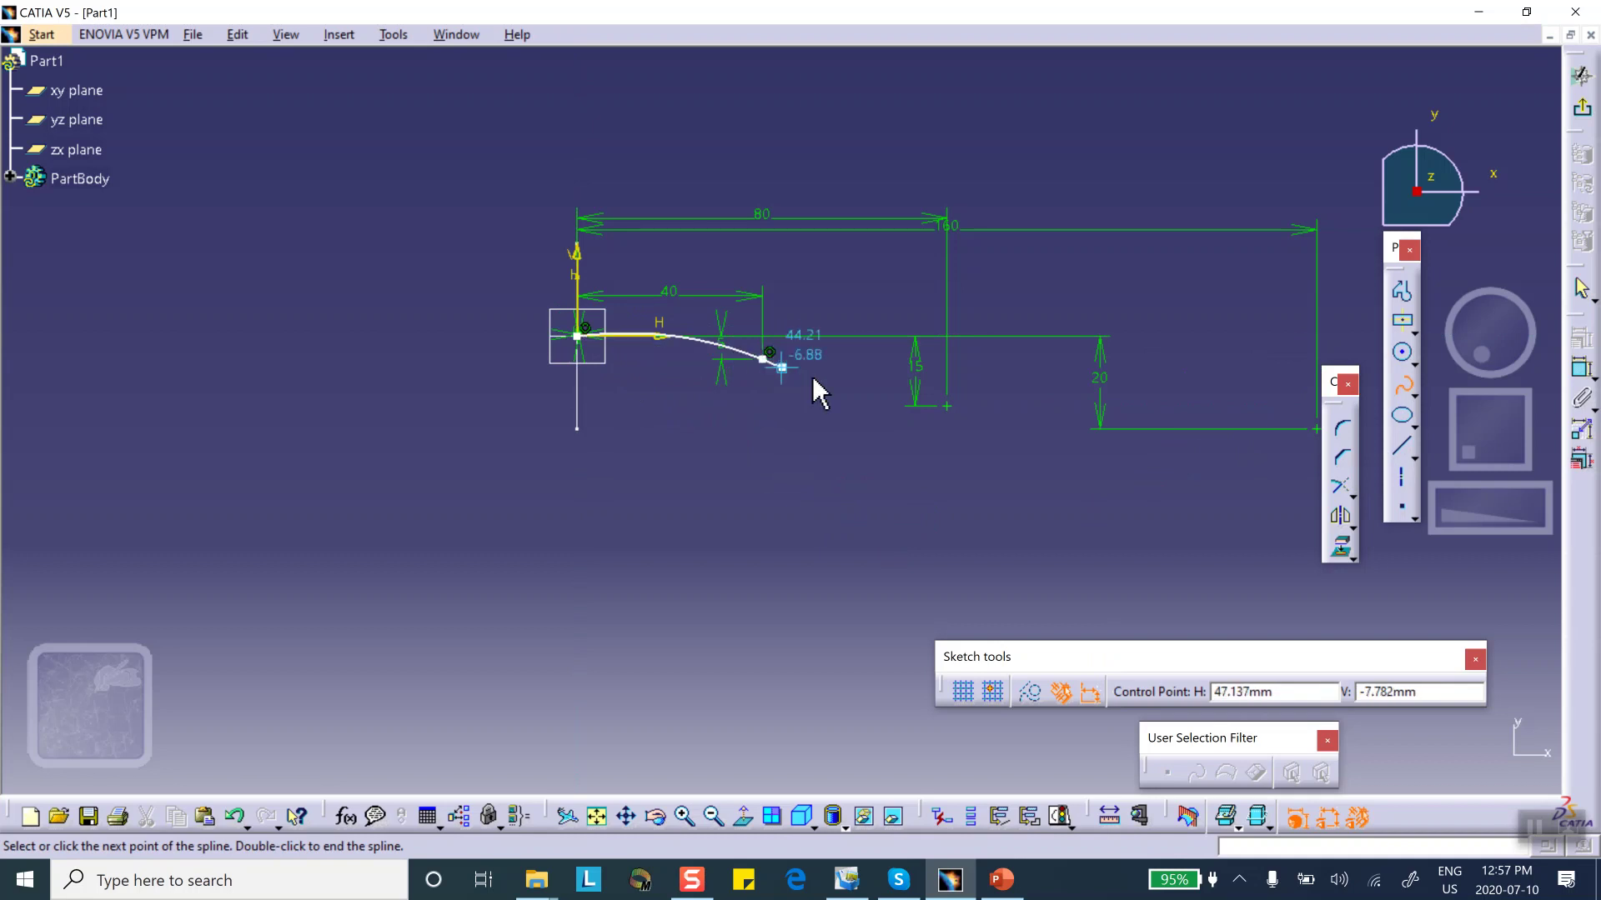
left_click(946, 406)
mouse_move(1225, 453)
middle_mouse_down()
mouse_move(1243, 440)
mouse_move(1232, 431)
middle_mouse_up()
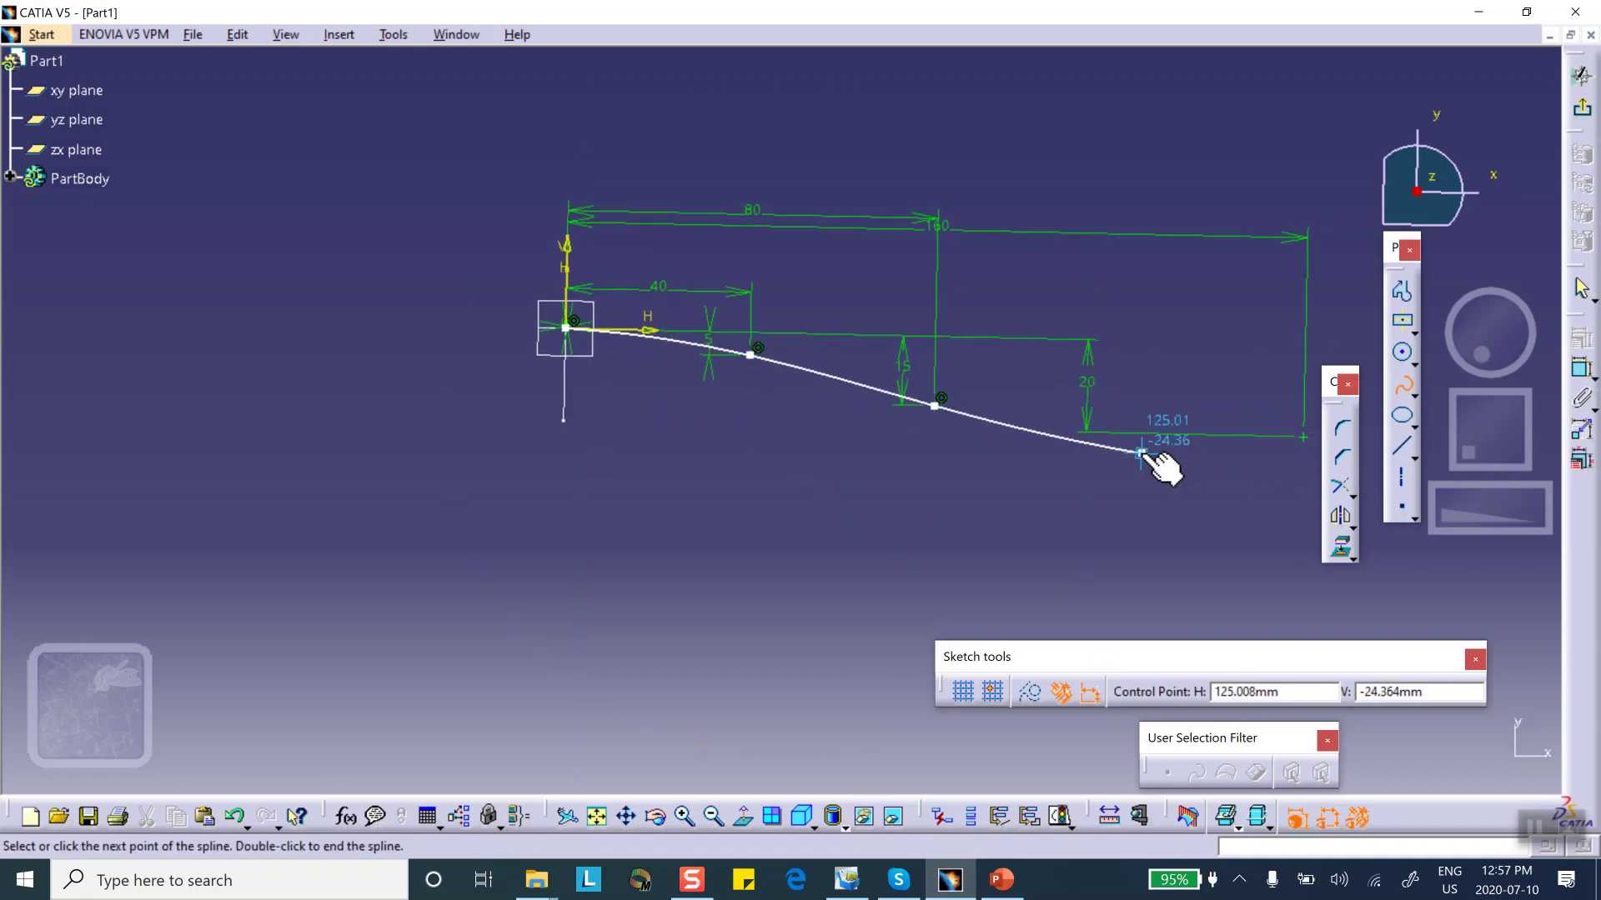
double_click(1304, 437)
left_click(894, 498)
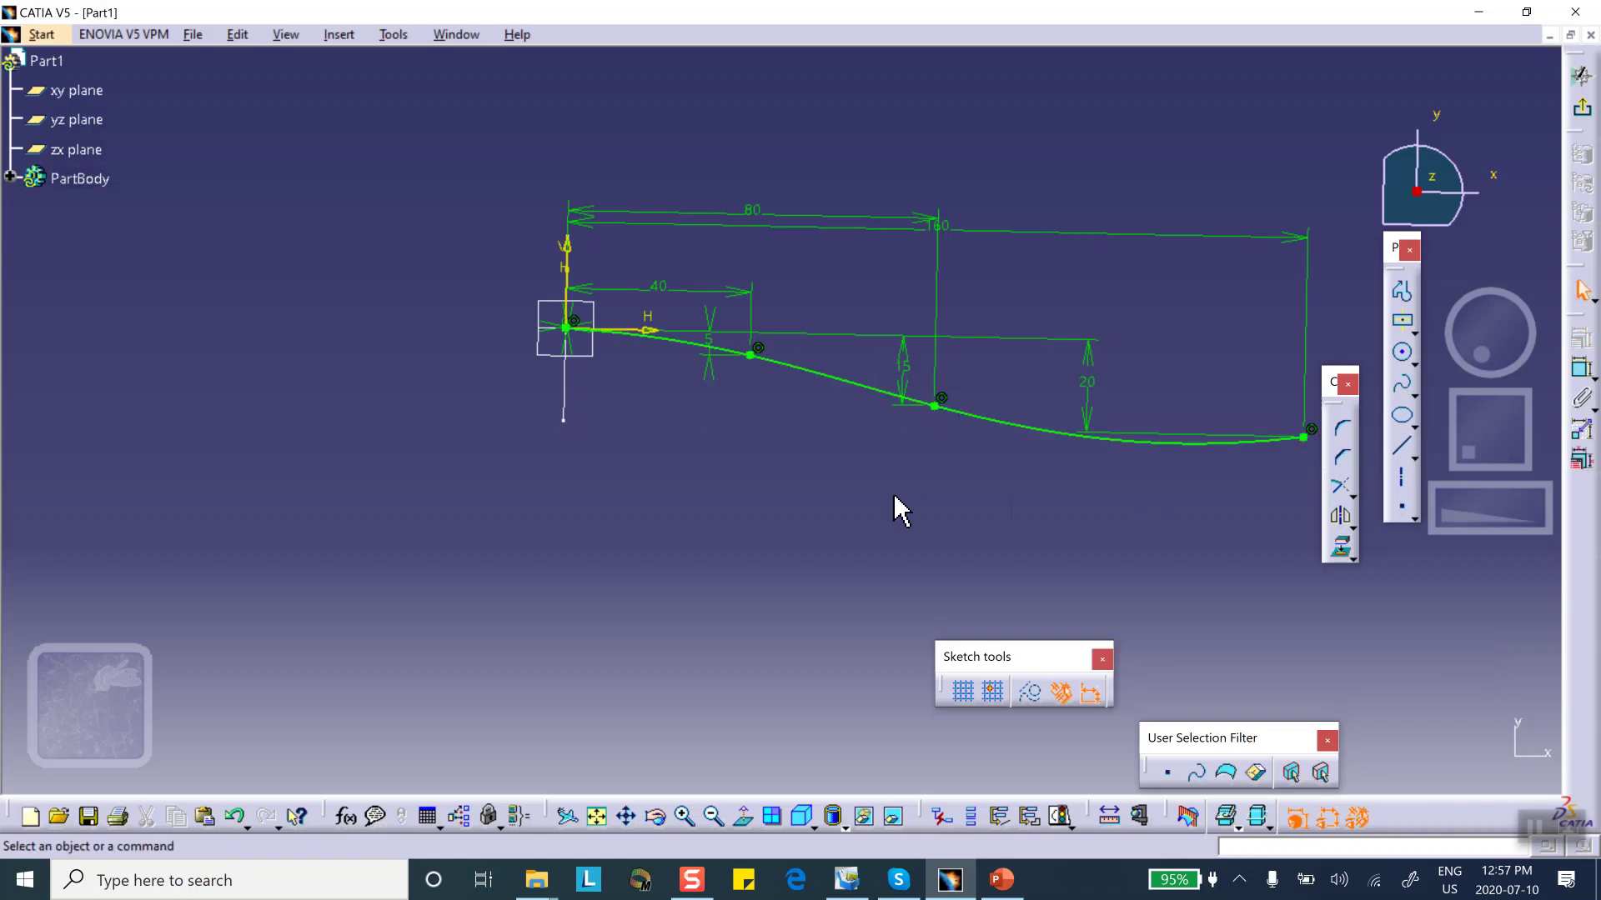
Step: Convert Point.1, Point.2, Point.3 and Point.4 of Sketch.2 into construction elements
left_click(10, 176)
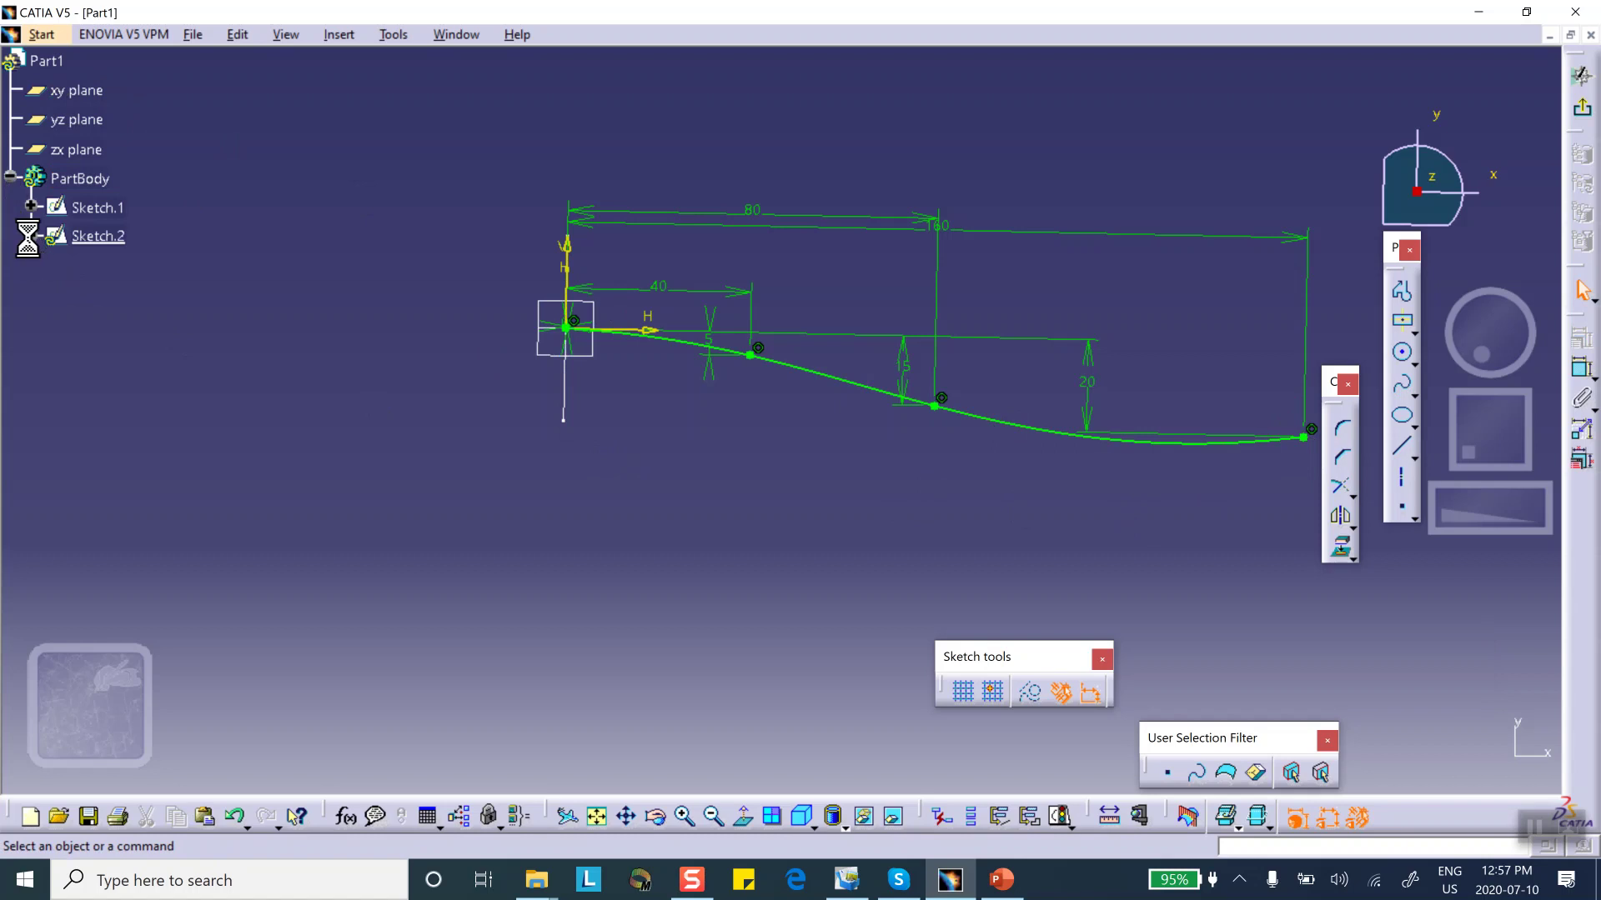
left_click(31, 236)
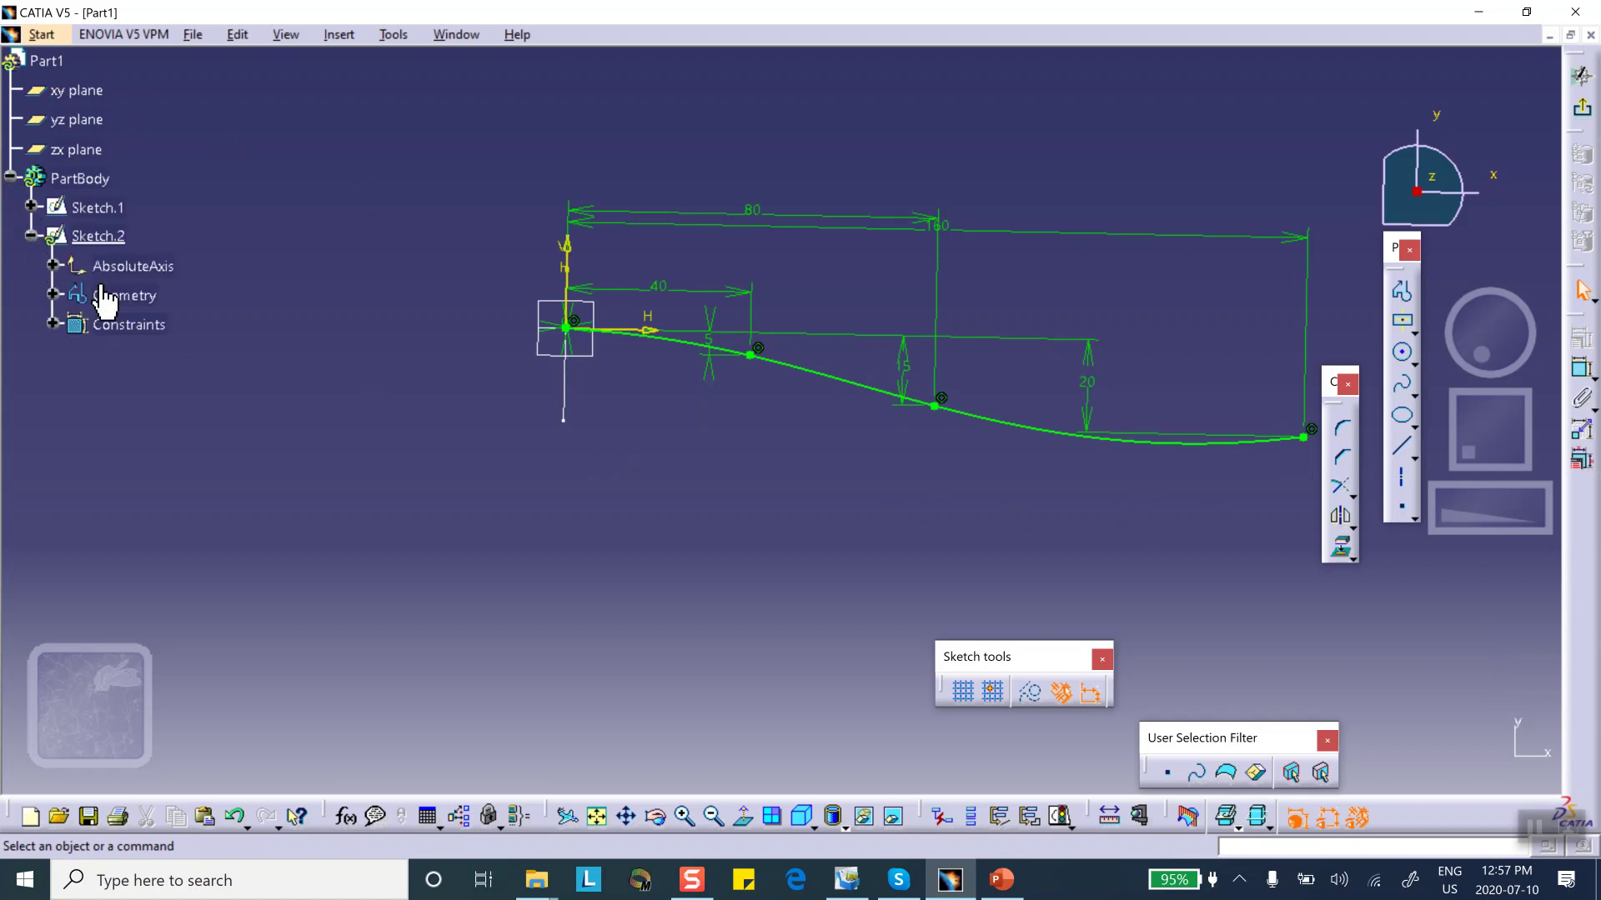
left_click(52, 295)
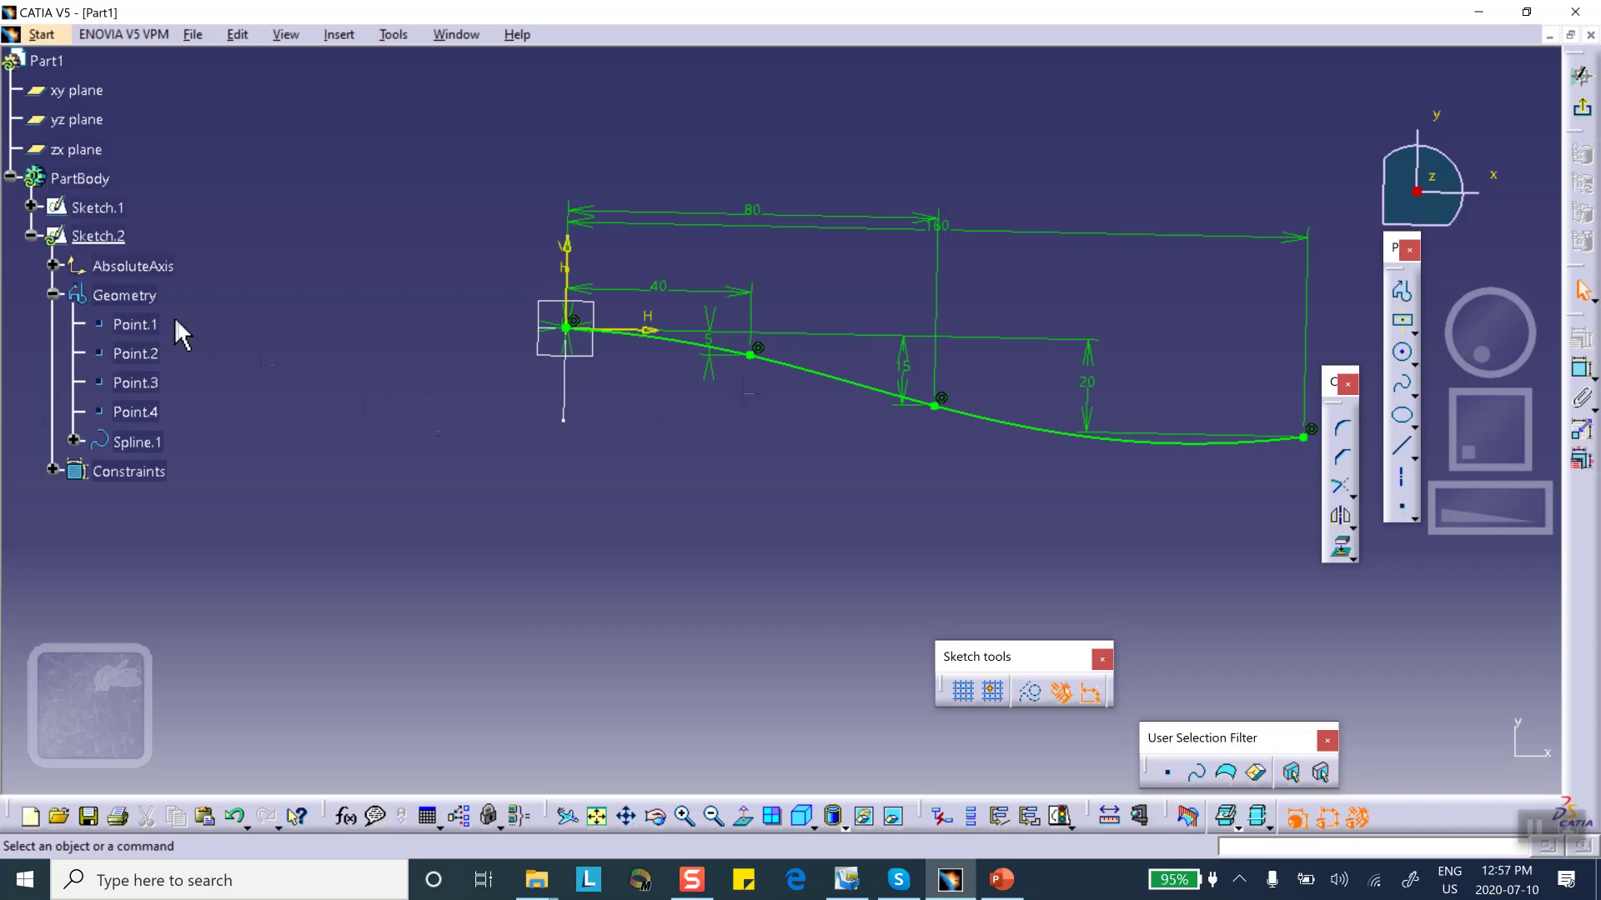
left_click(138, 324)
left_click(158, 354, "ctrl")
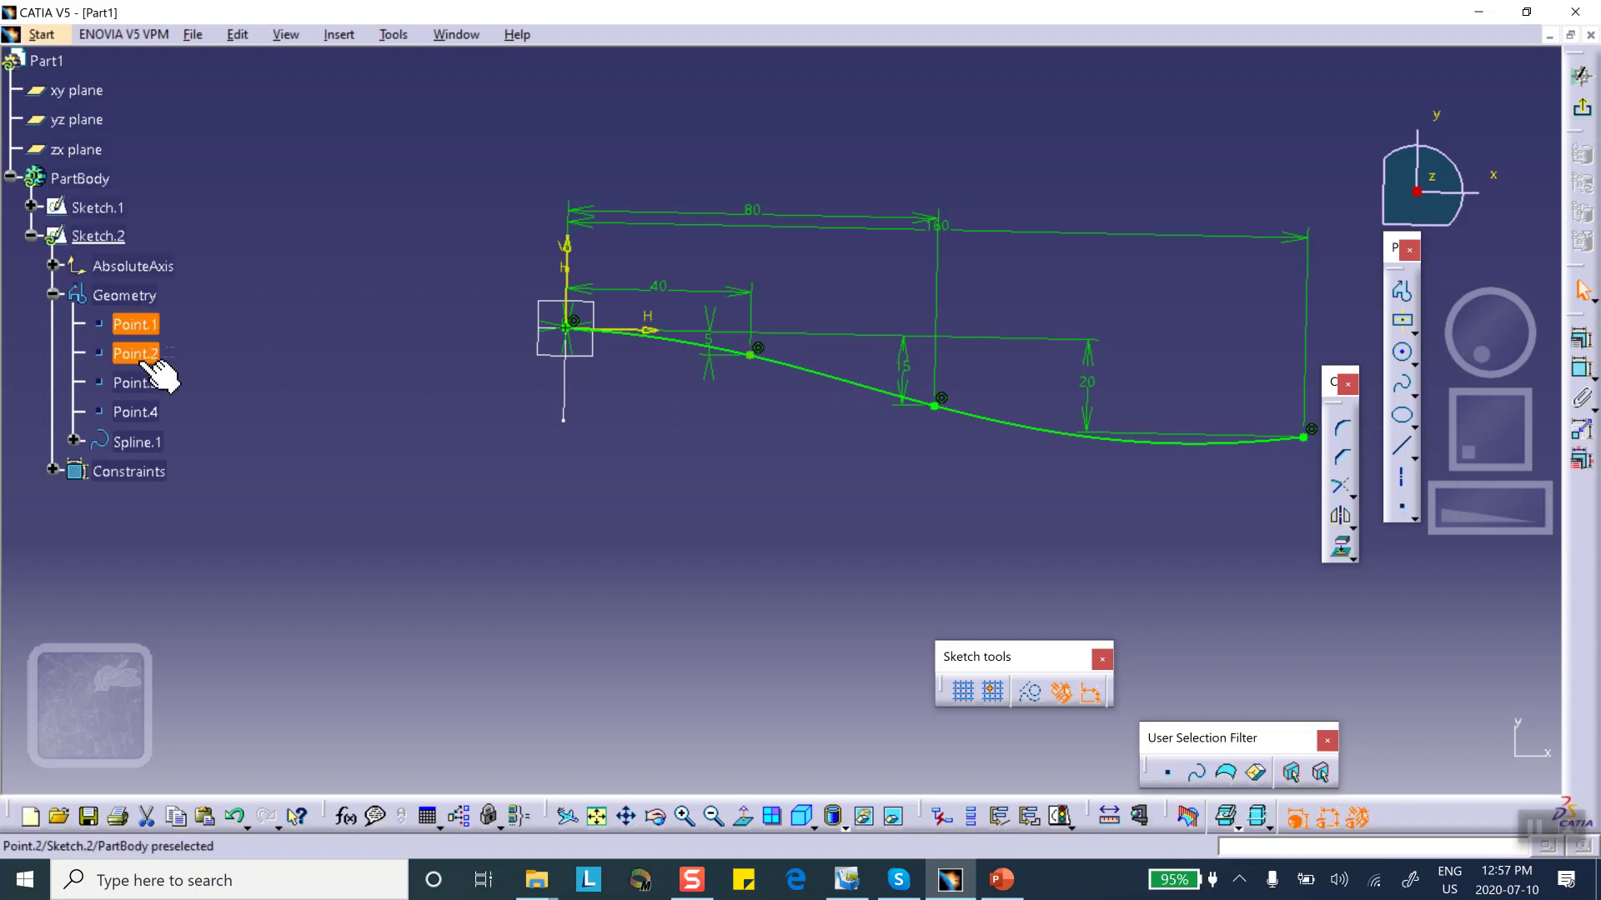
left_click(149, 385, "ctrl")
left_click(150, 412)
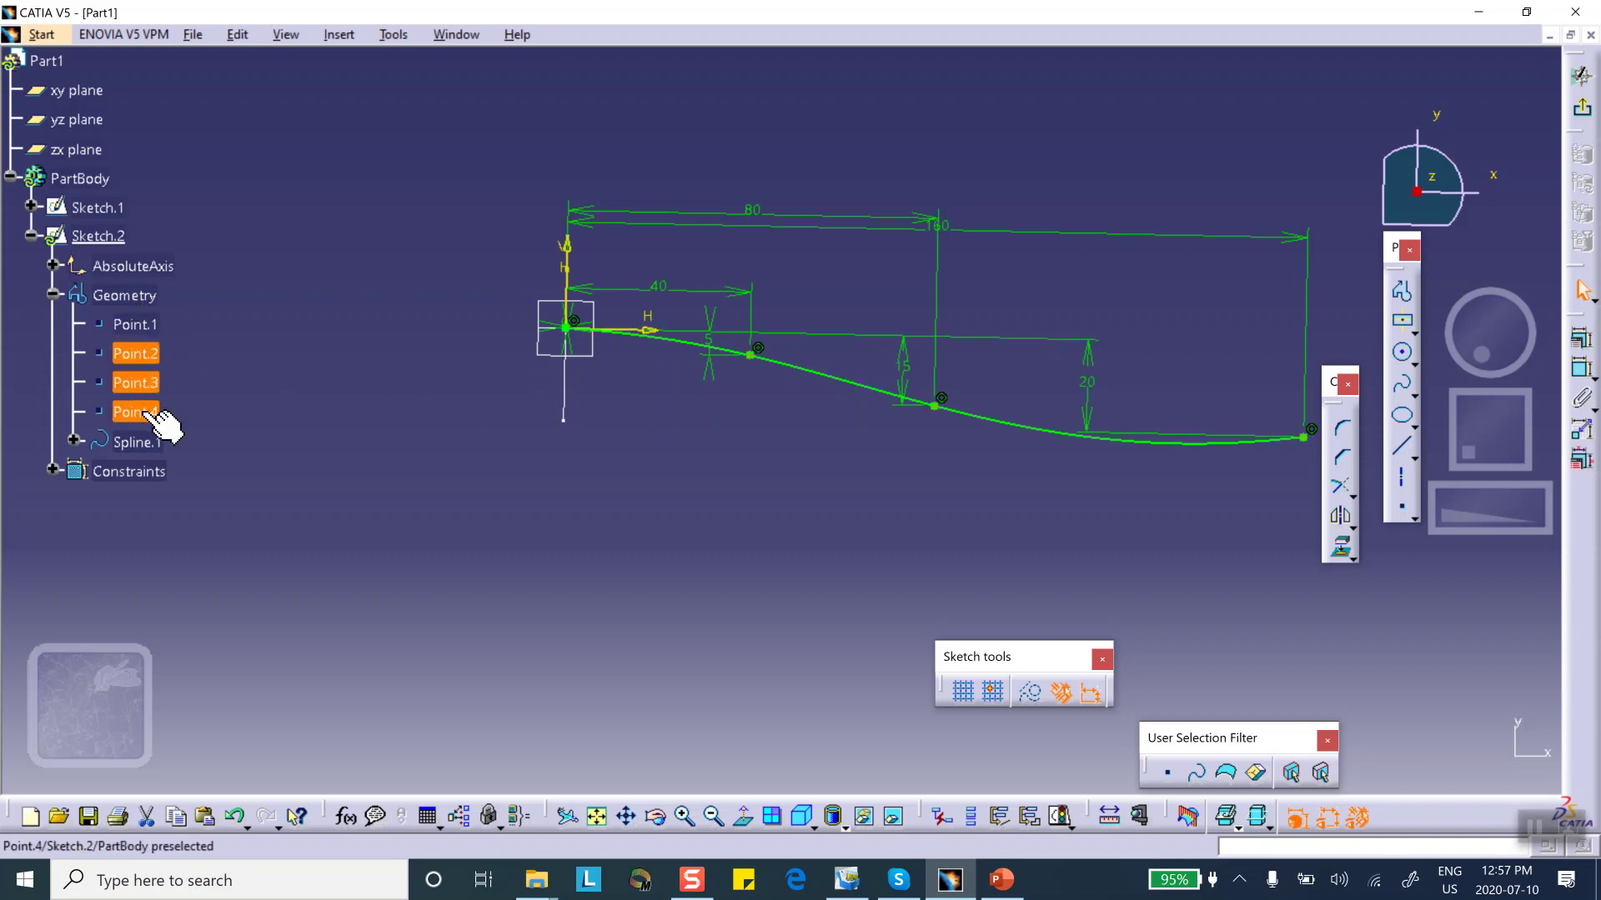
left_click(154, 326)
left_click(147, 354, "ctrl")
left_click(149, 383, "ctrl")
left_click(148, 414, "ctrl")
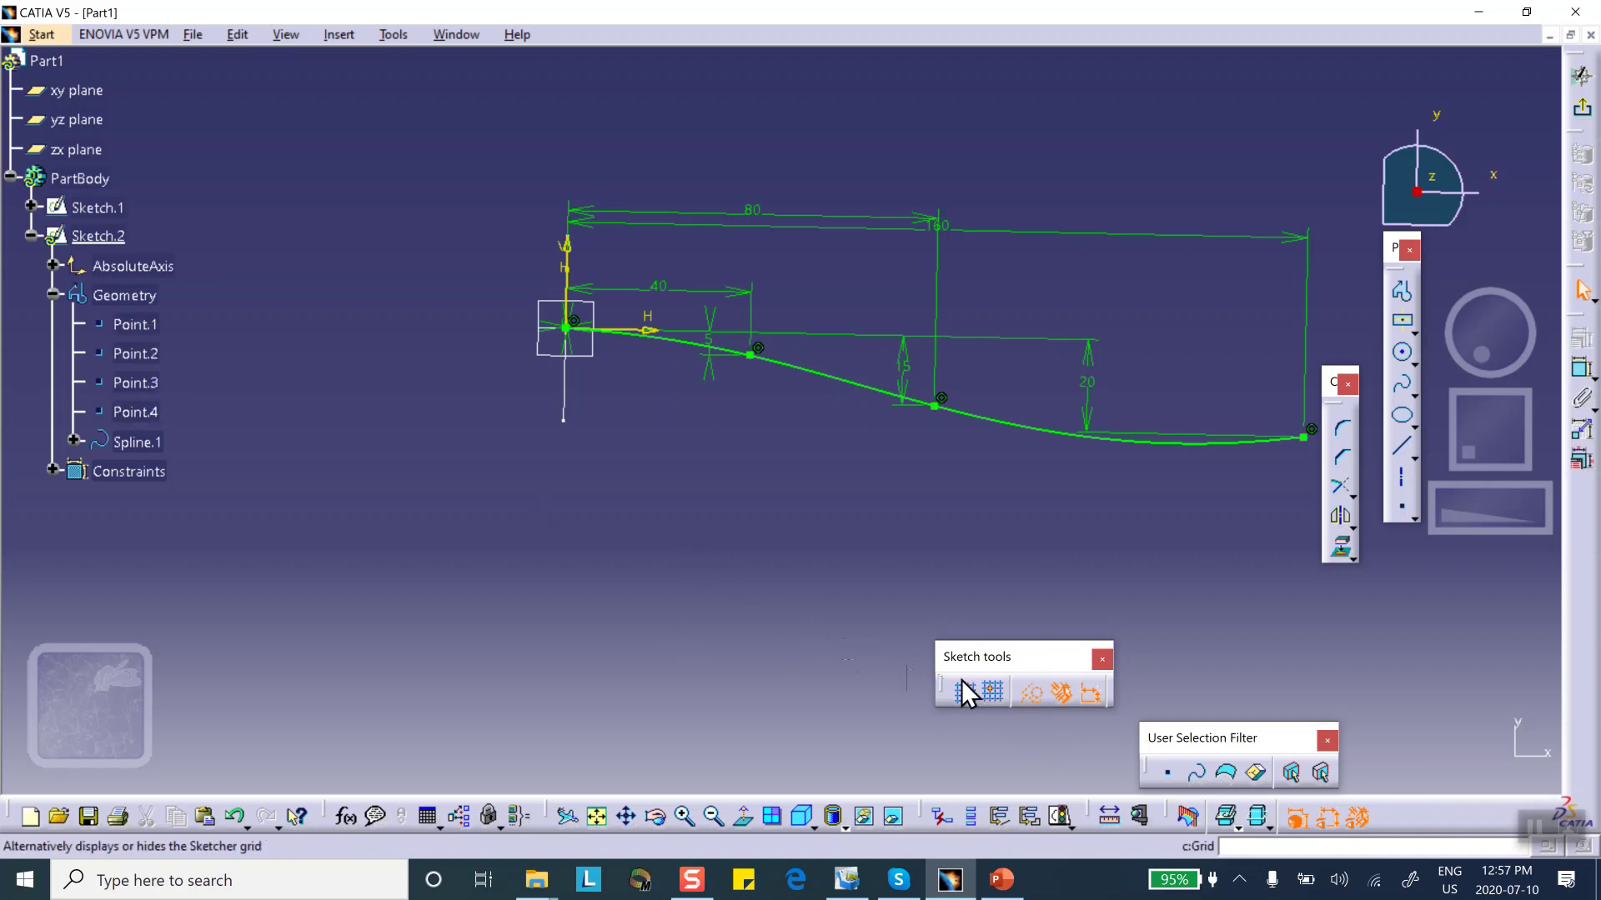
left_click(1038, 692)
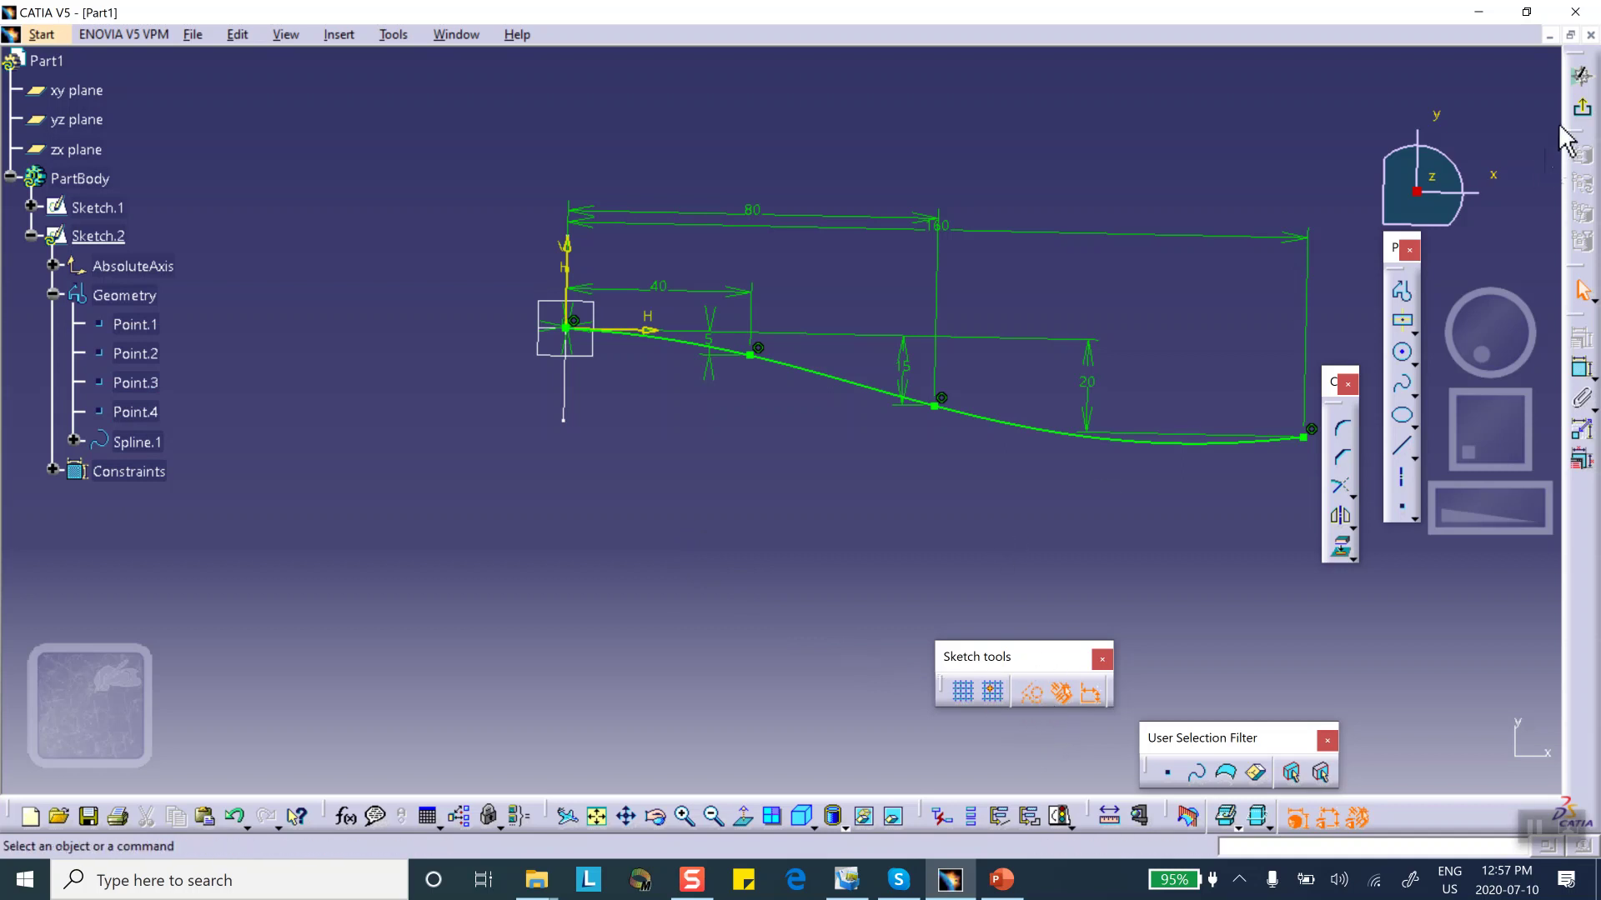
Step: Exit the spline sketch and switch to the Part Design workbench
left_click(1581, 76)
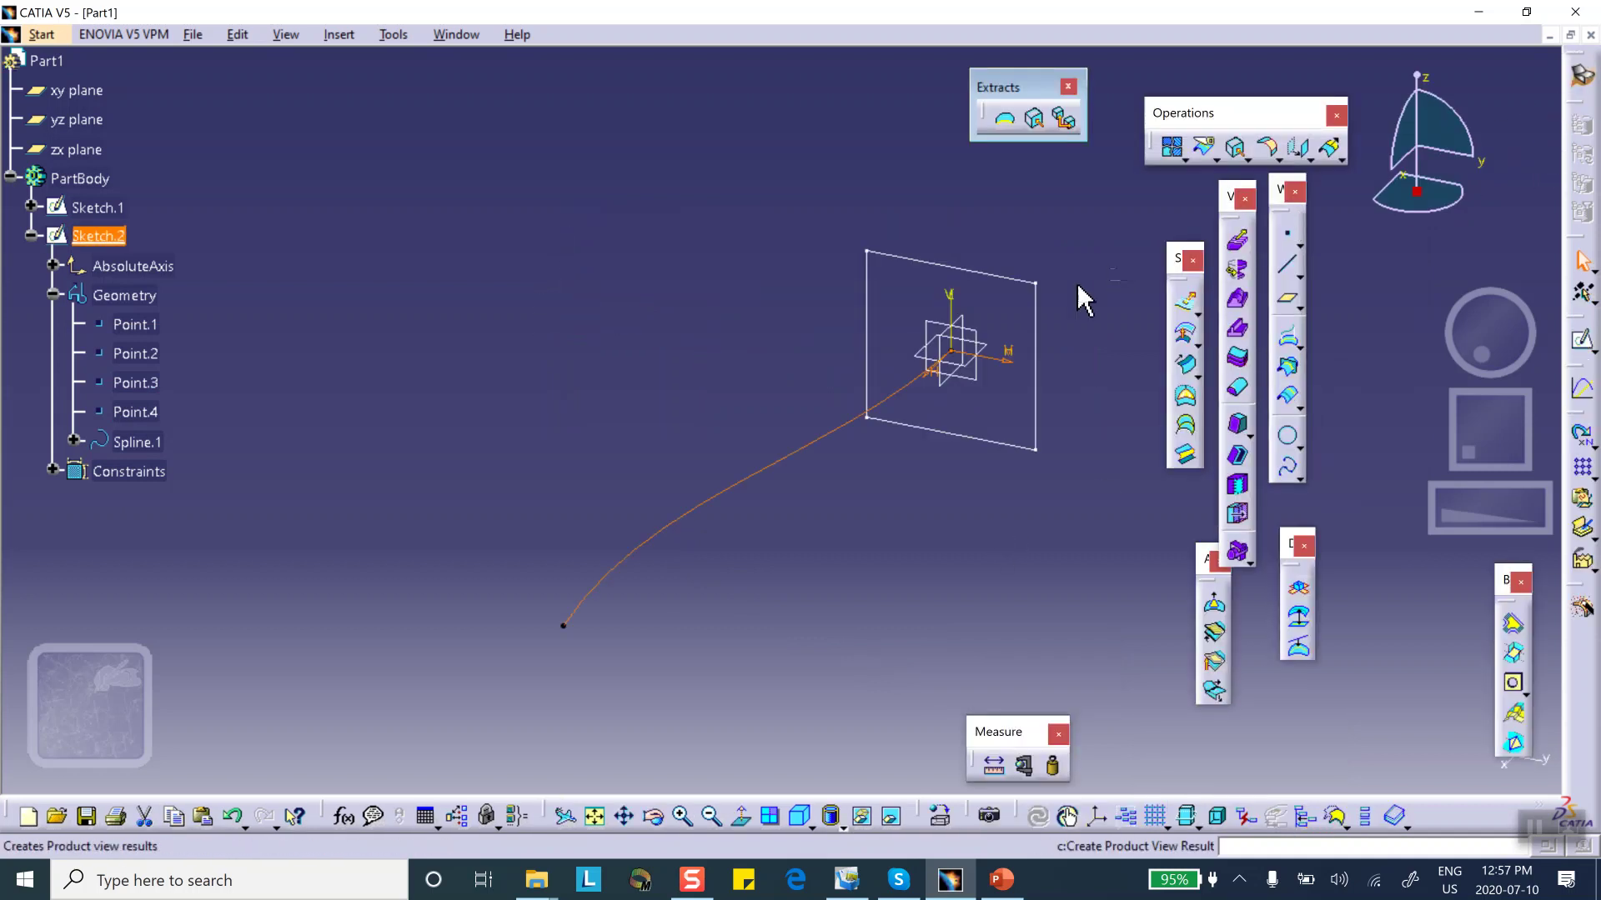
middle_click_drag(1068, 522, 952, 484)
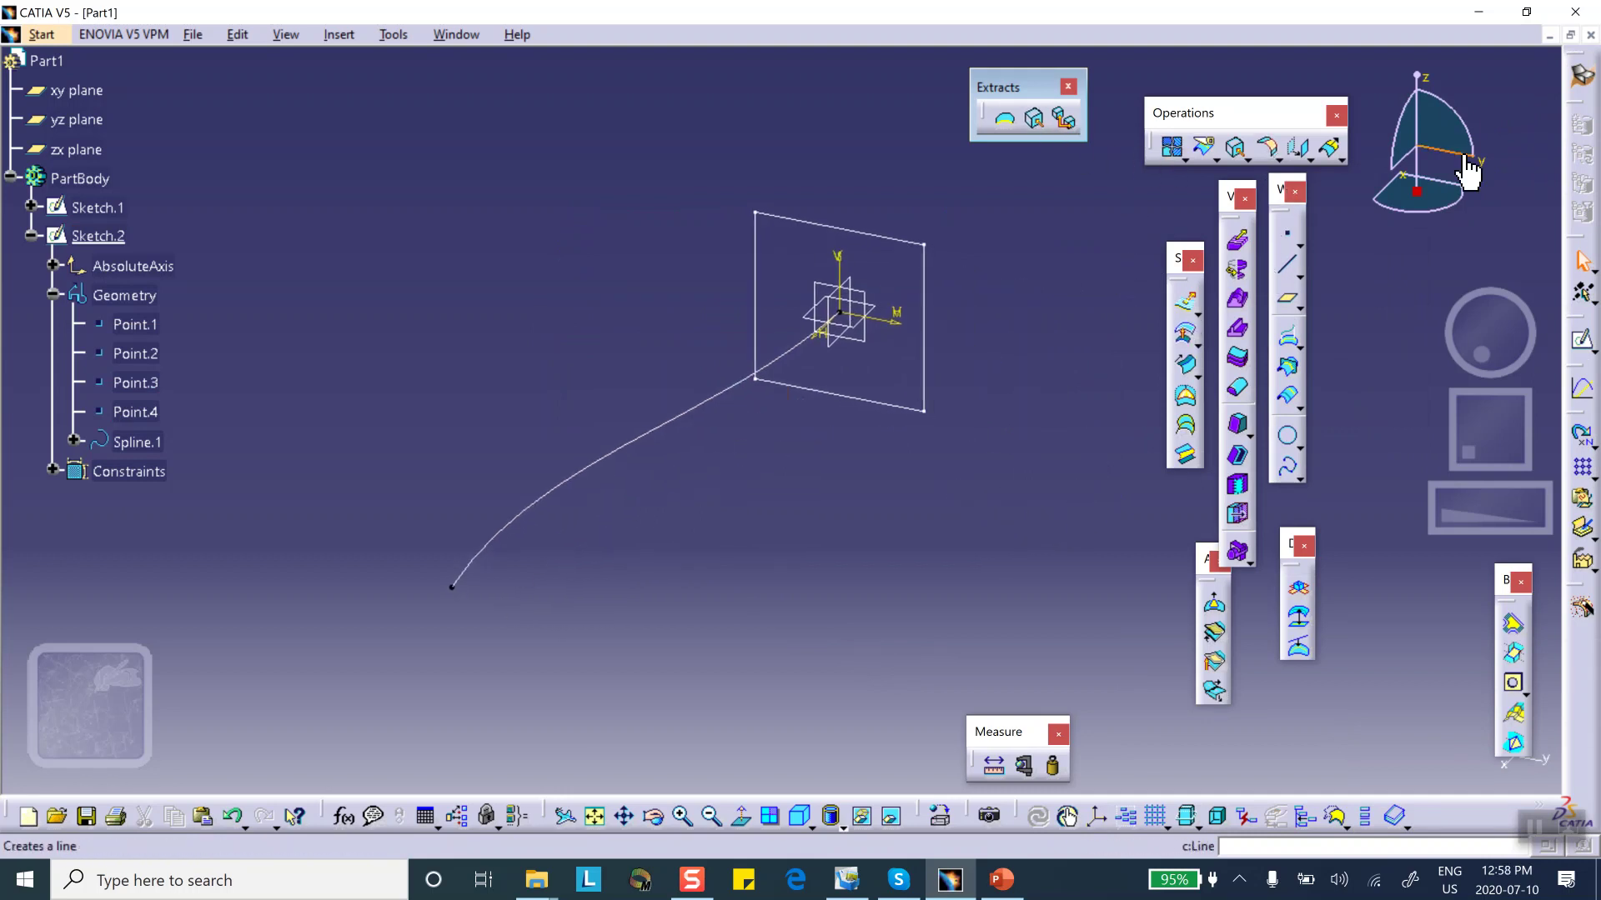
left_click(1582, 79)
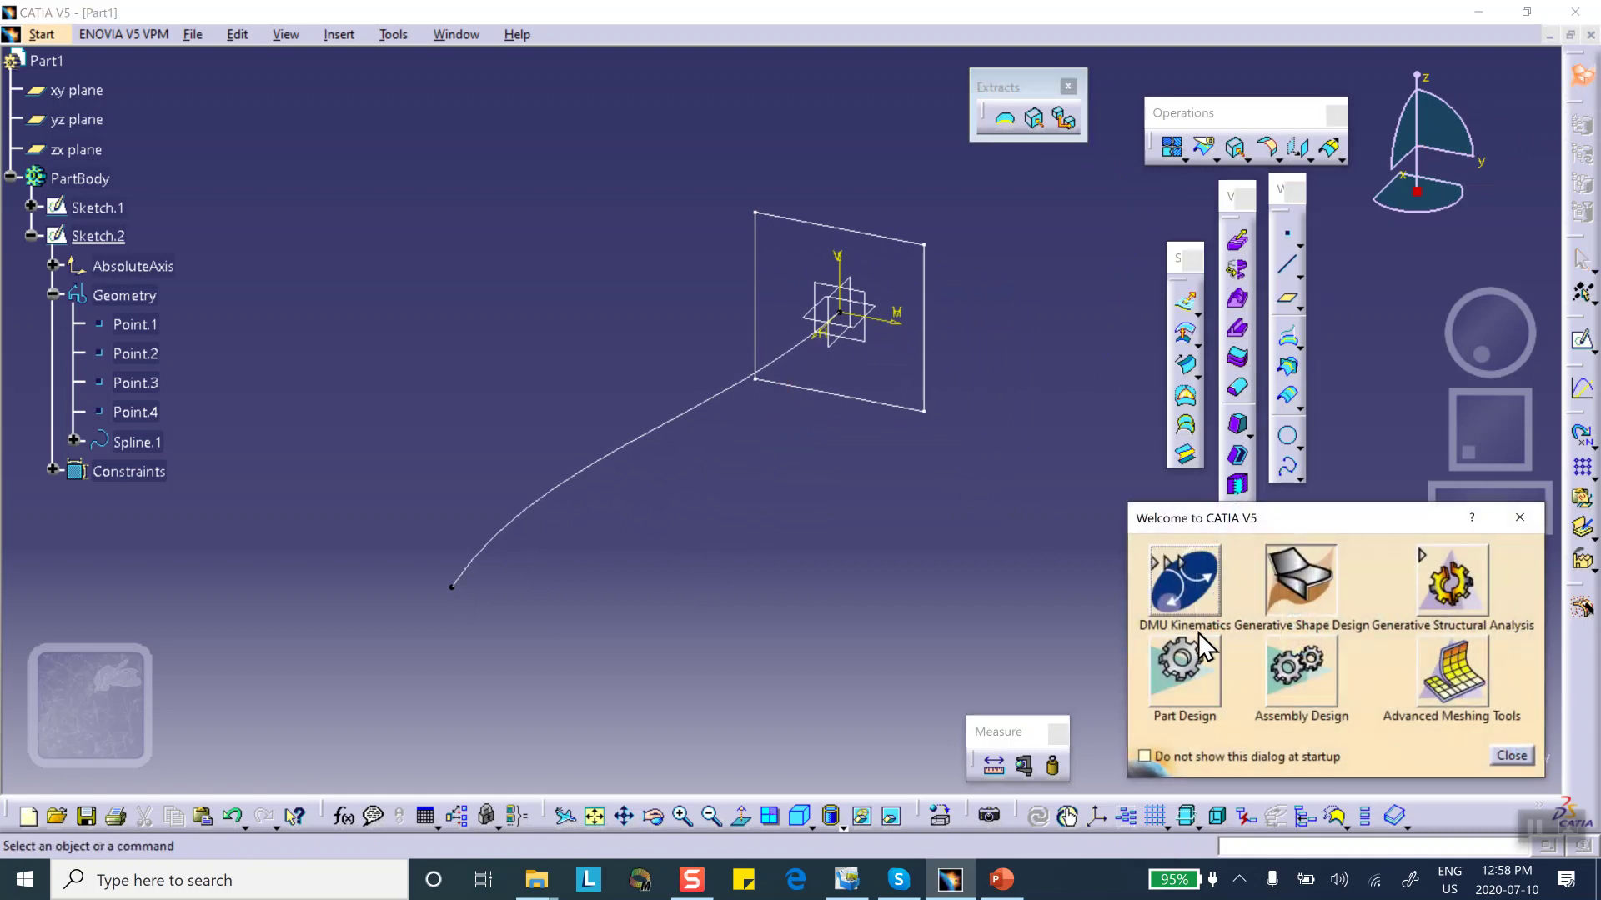
left_click(1187, 649)
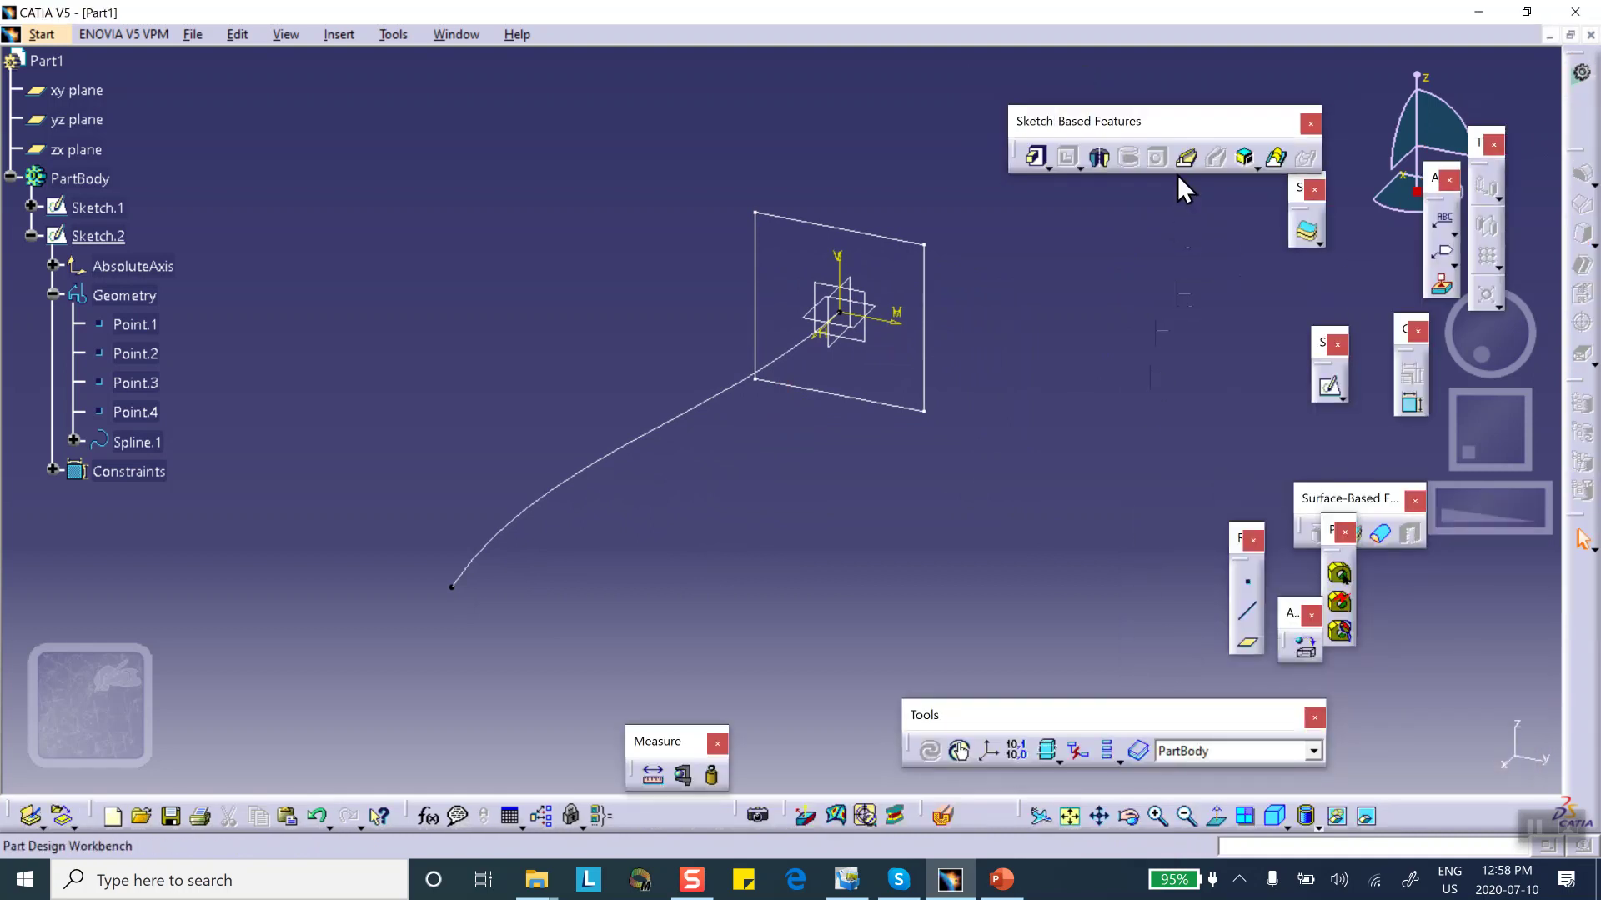
Step: Create a rib from the square profile Sketch.1 along the center curve Sketch.2 with Keep angle profile control
left_click(1187, 158)
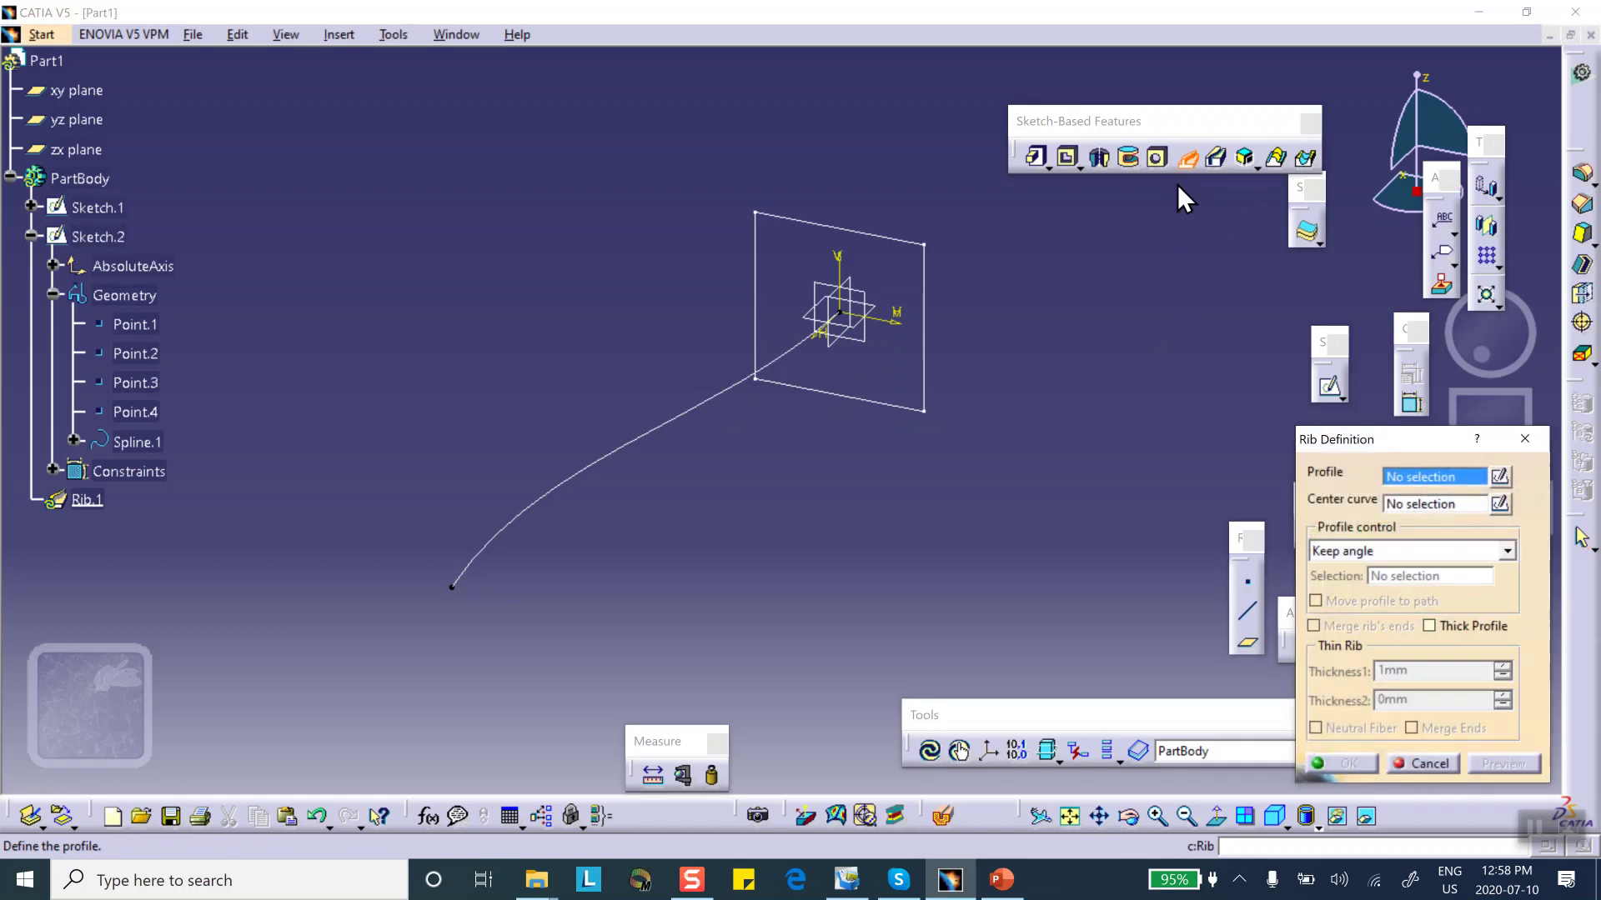
left_click(935, 300)
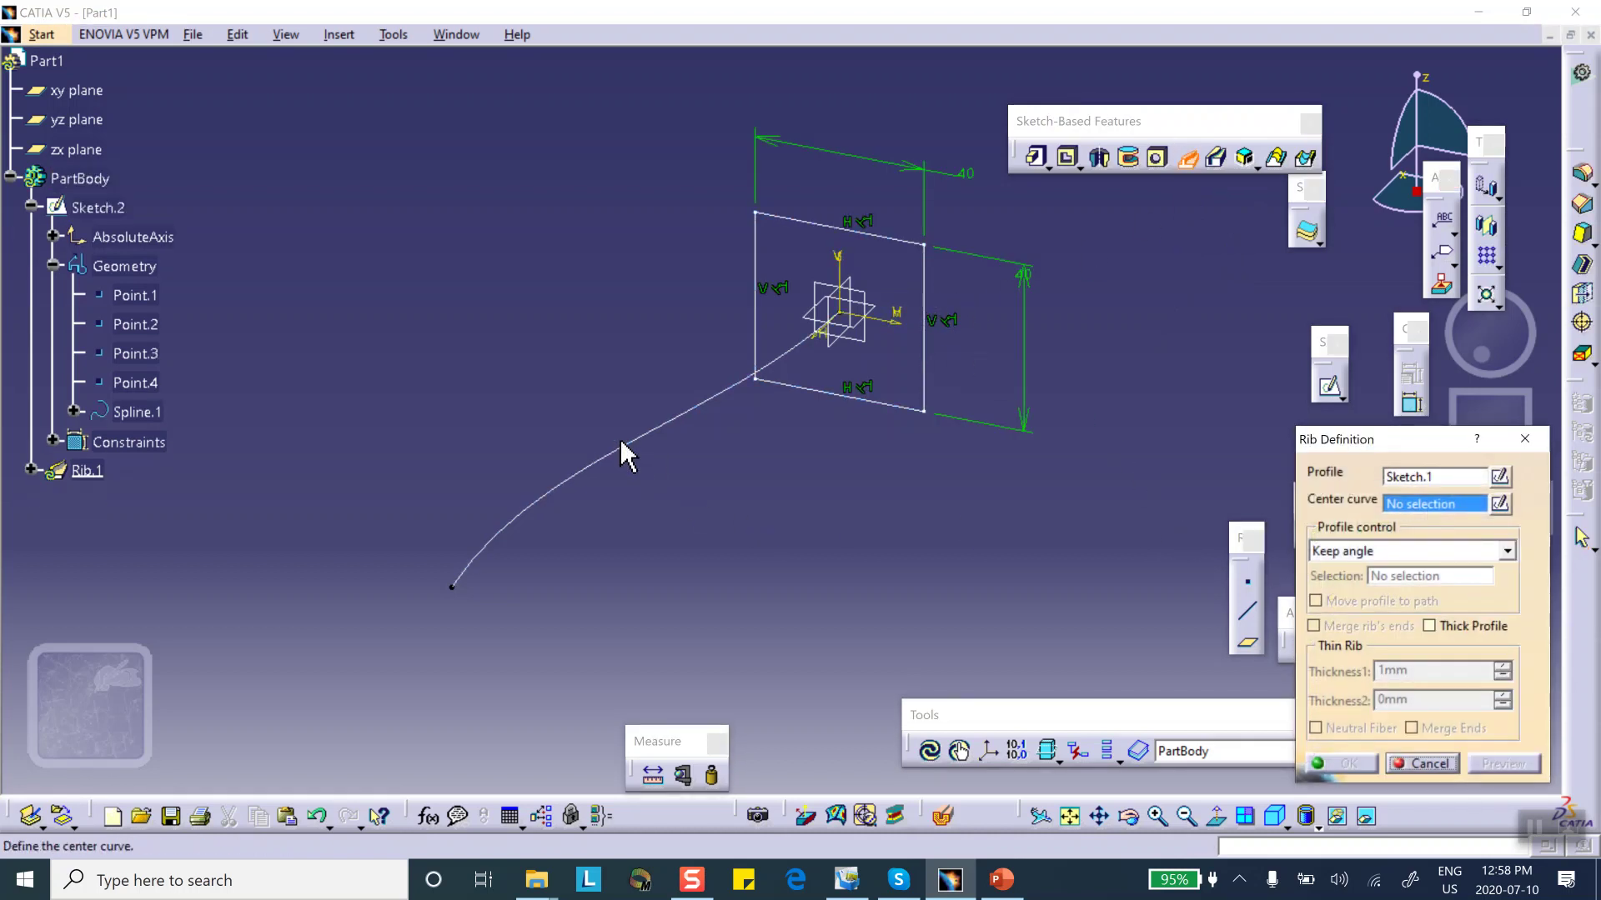
left_click(642, 459)
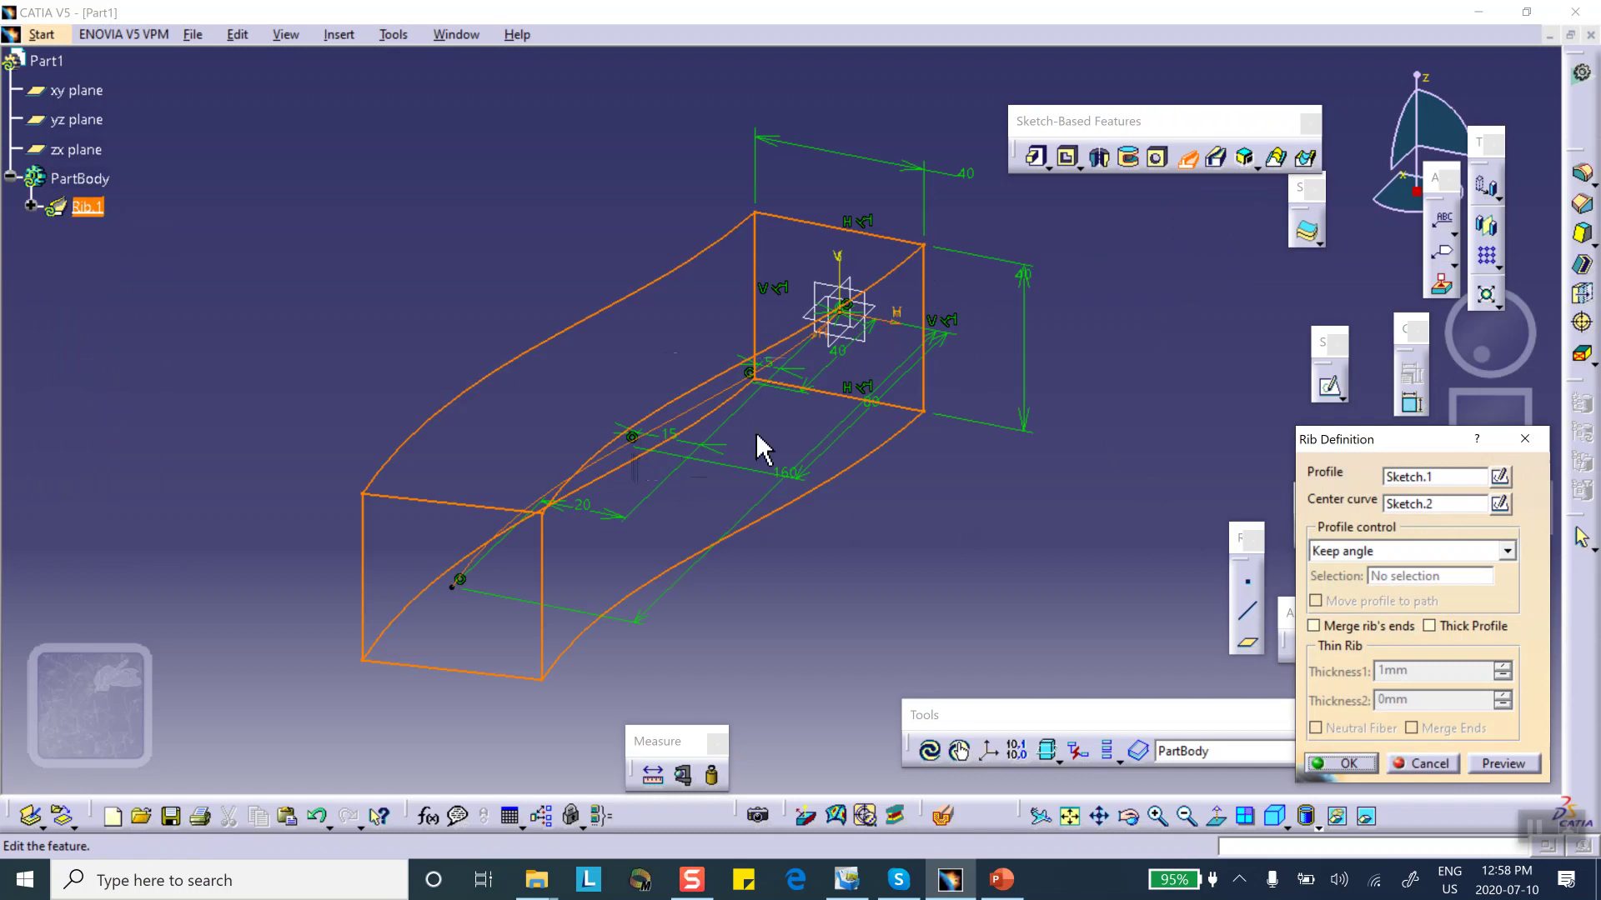
left_click(1357, 763)
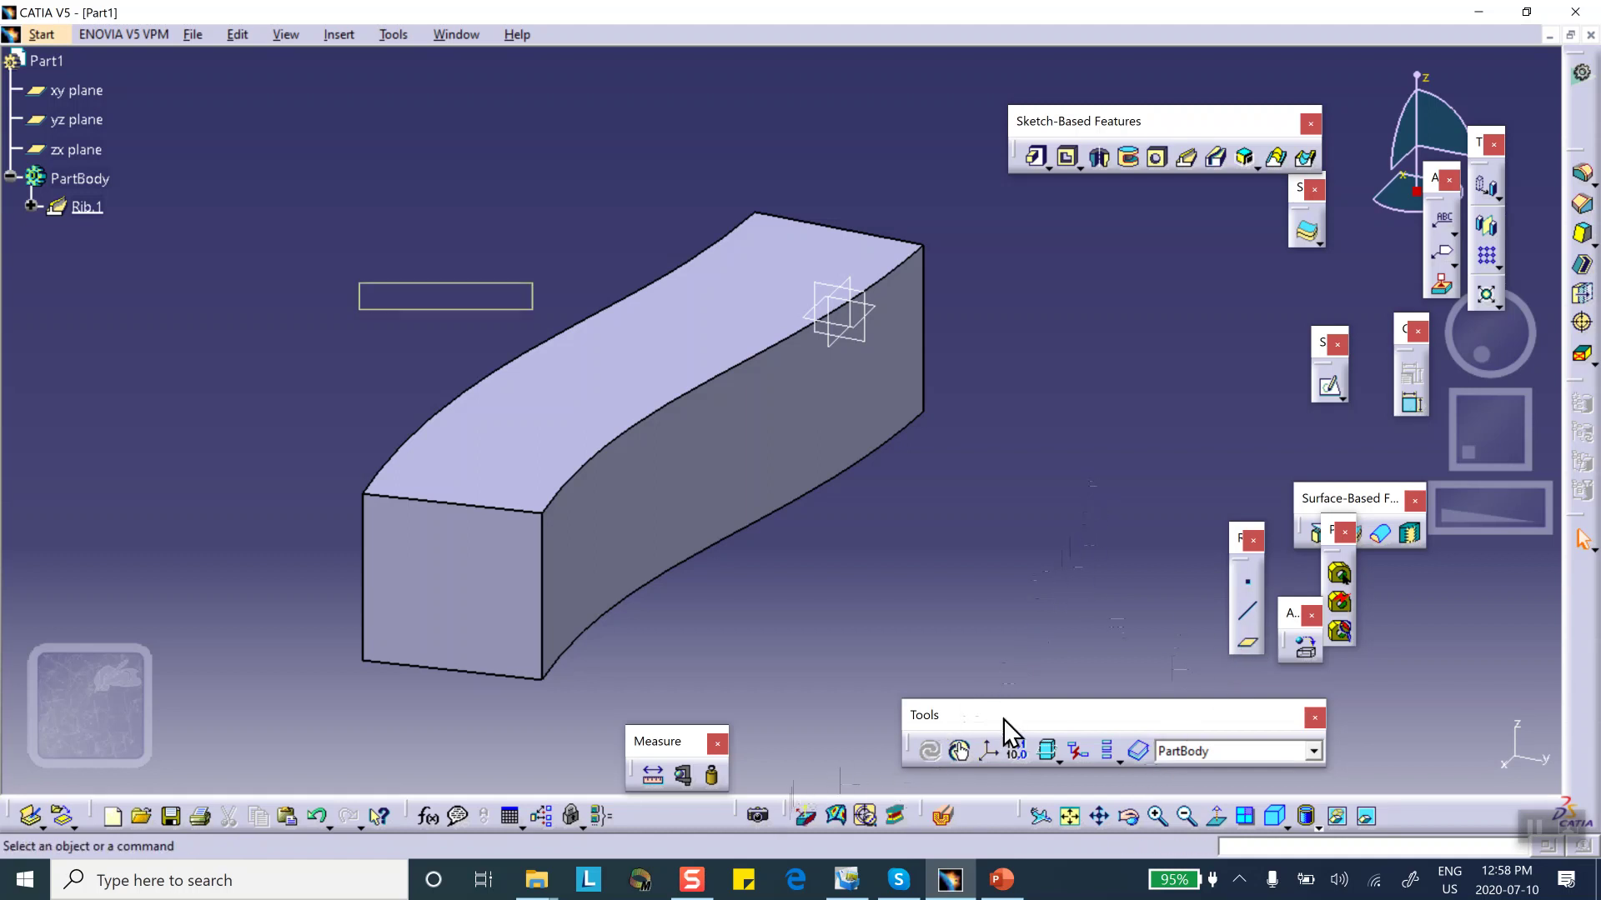
Step: Apply the Aluminium material from the metal library to Part1
left_click_drag(1003, 718, 974, 728)
left_click(1305, 647)
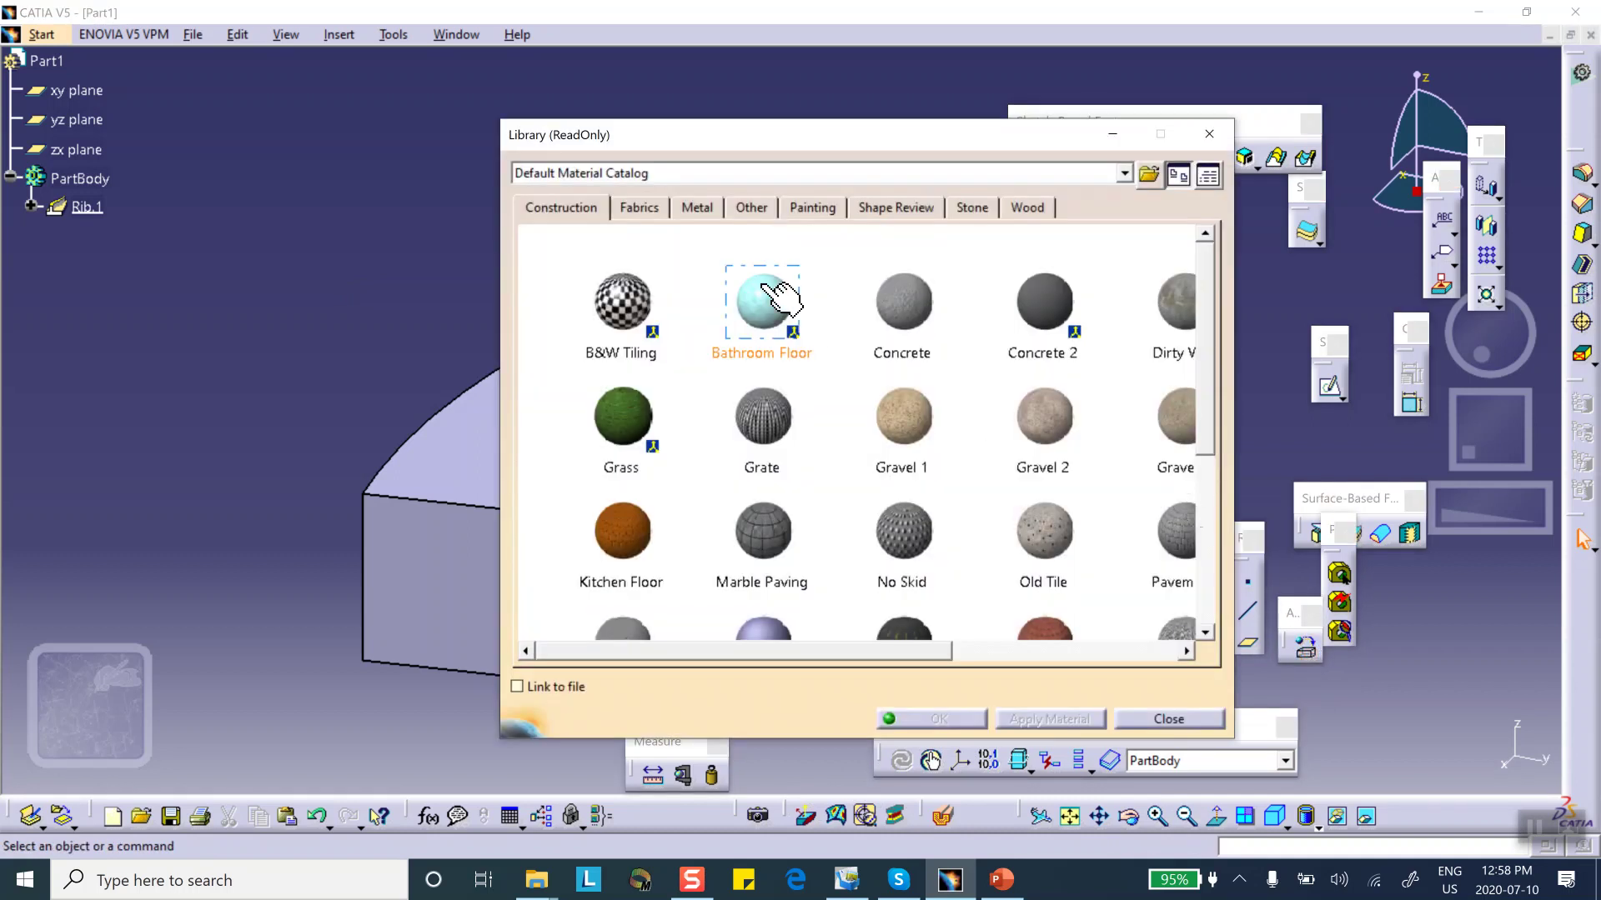
left_click(693, 206)
left_click(613, 313)
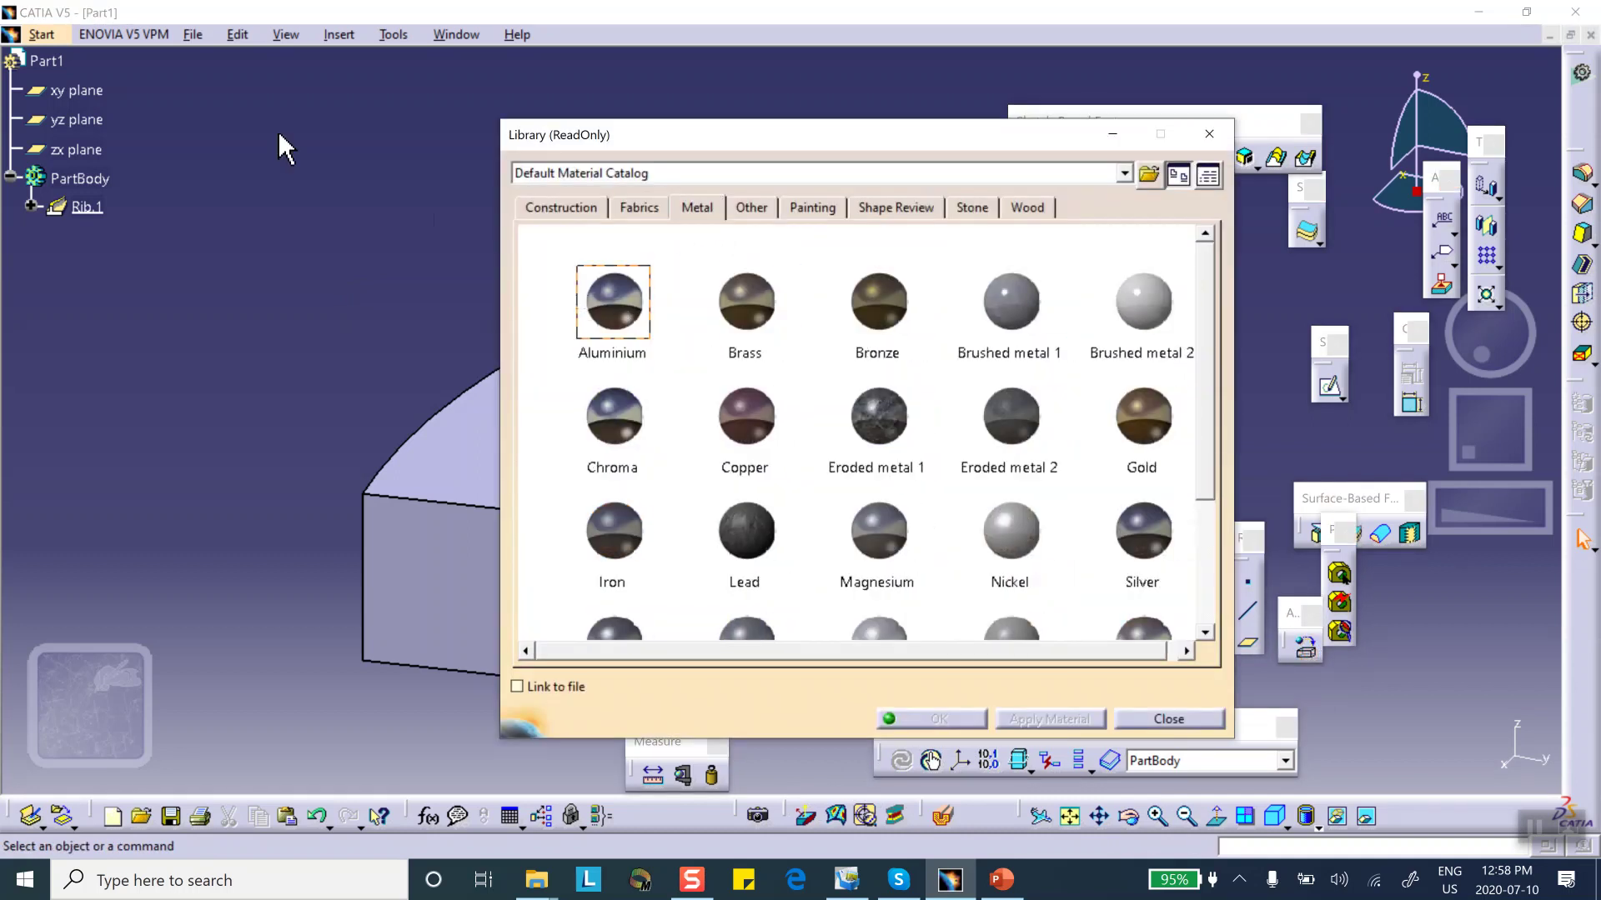
left_click(46, 60)
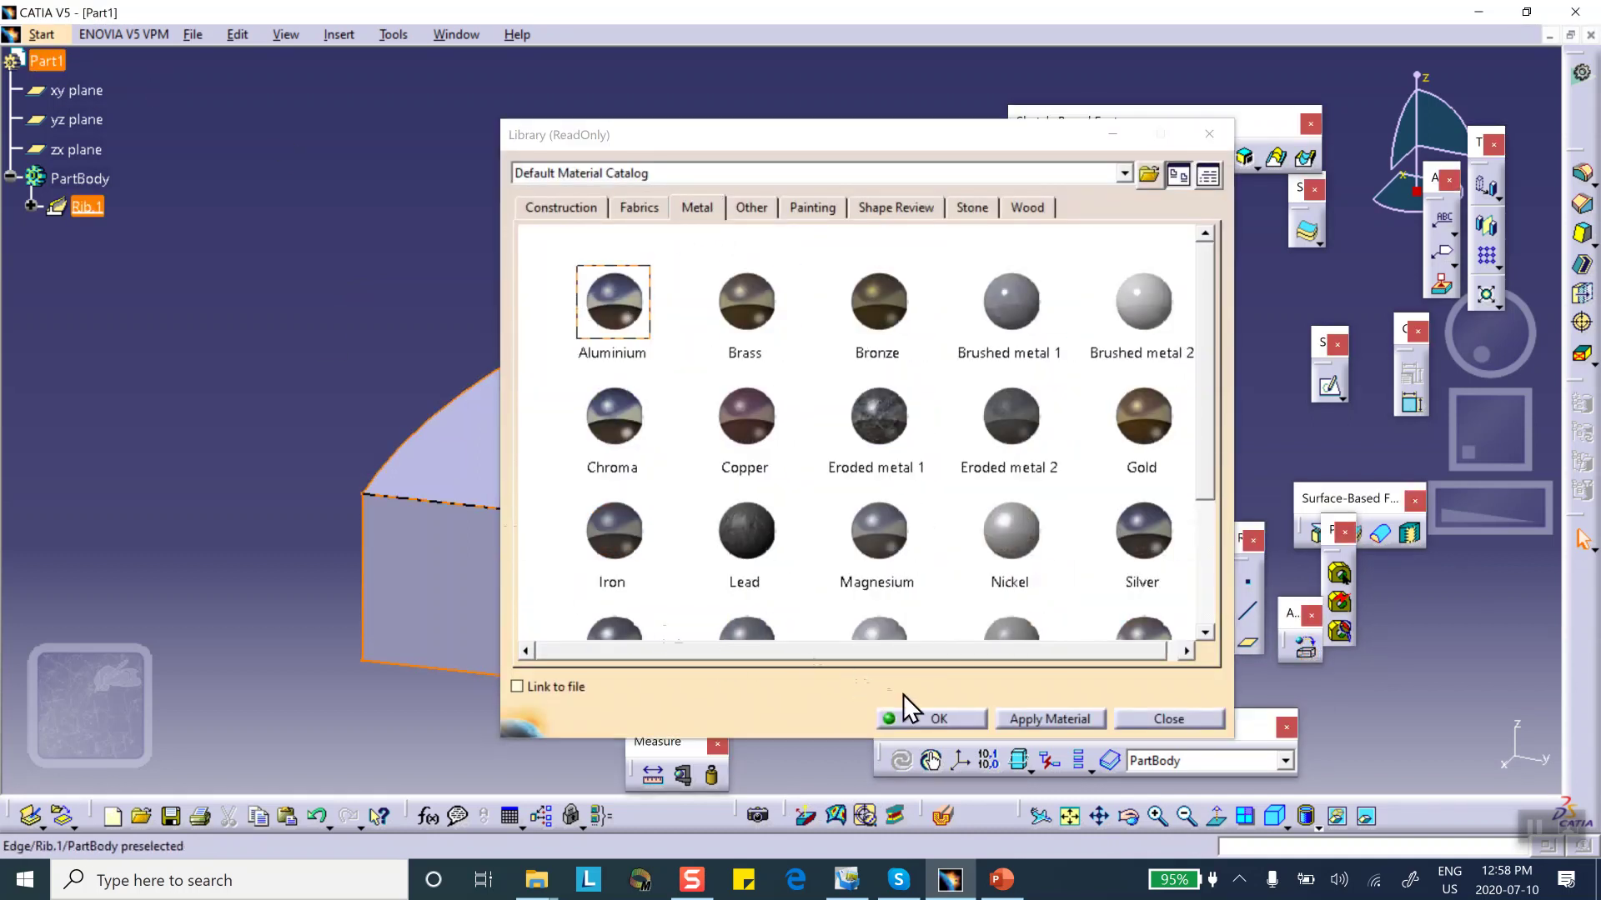
left_click(937, 719)
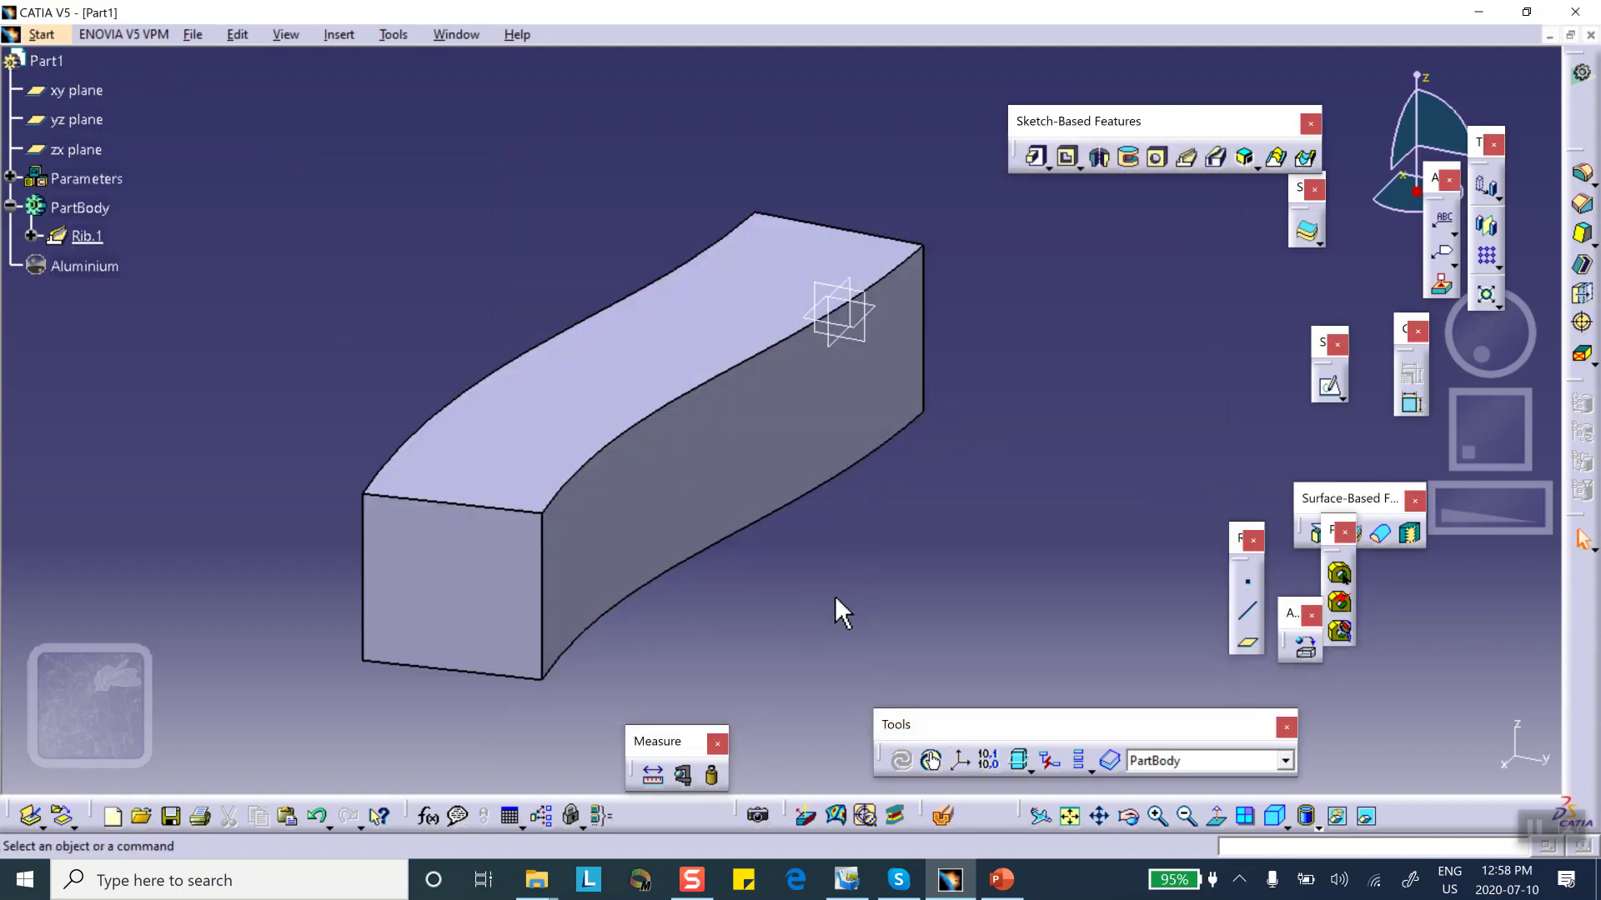
Step: Switch to the Generative Shape Design workbench and extract the rib's long curved side face with no propagation
left_click(1584, 72)
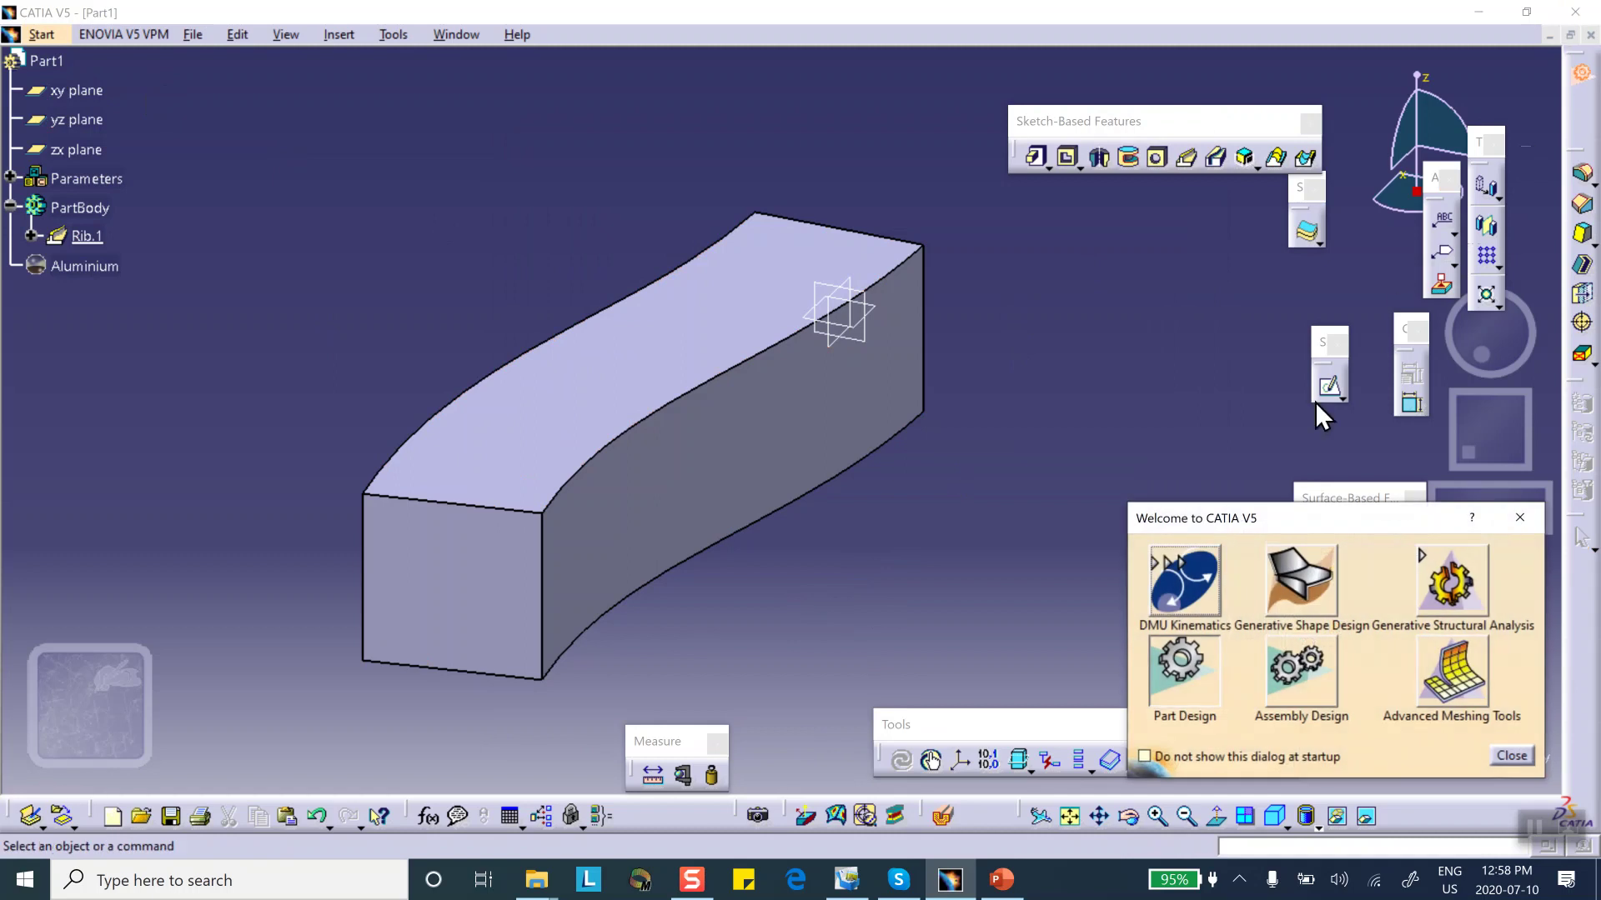
left_click(1298, 575)
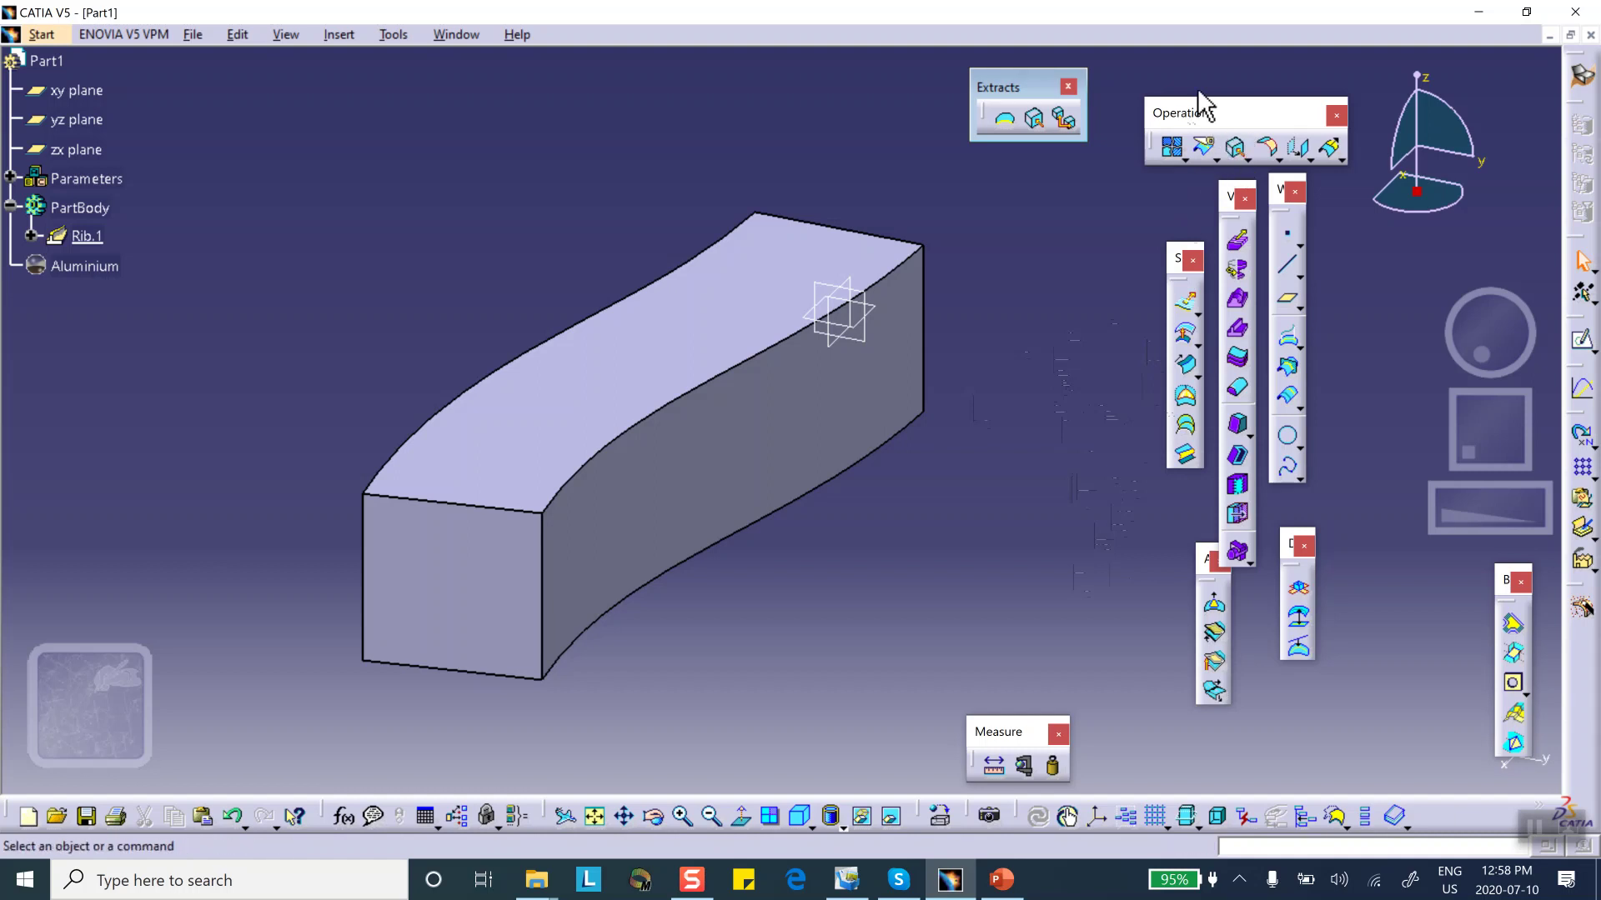
left_click(1249, 158)
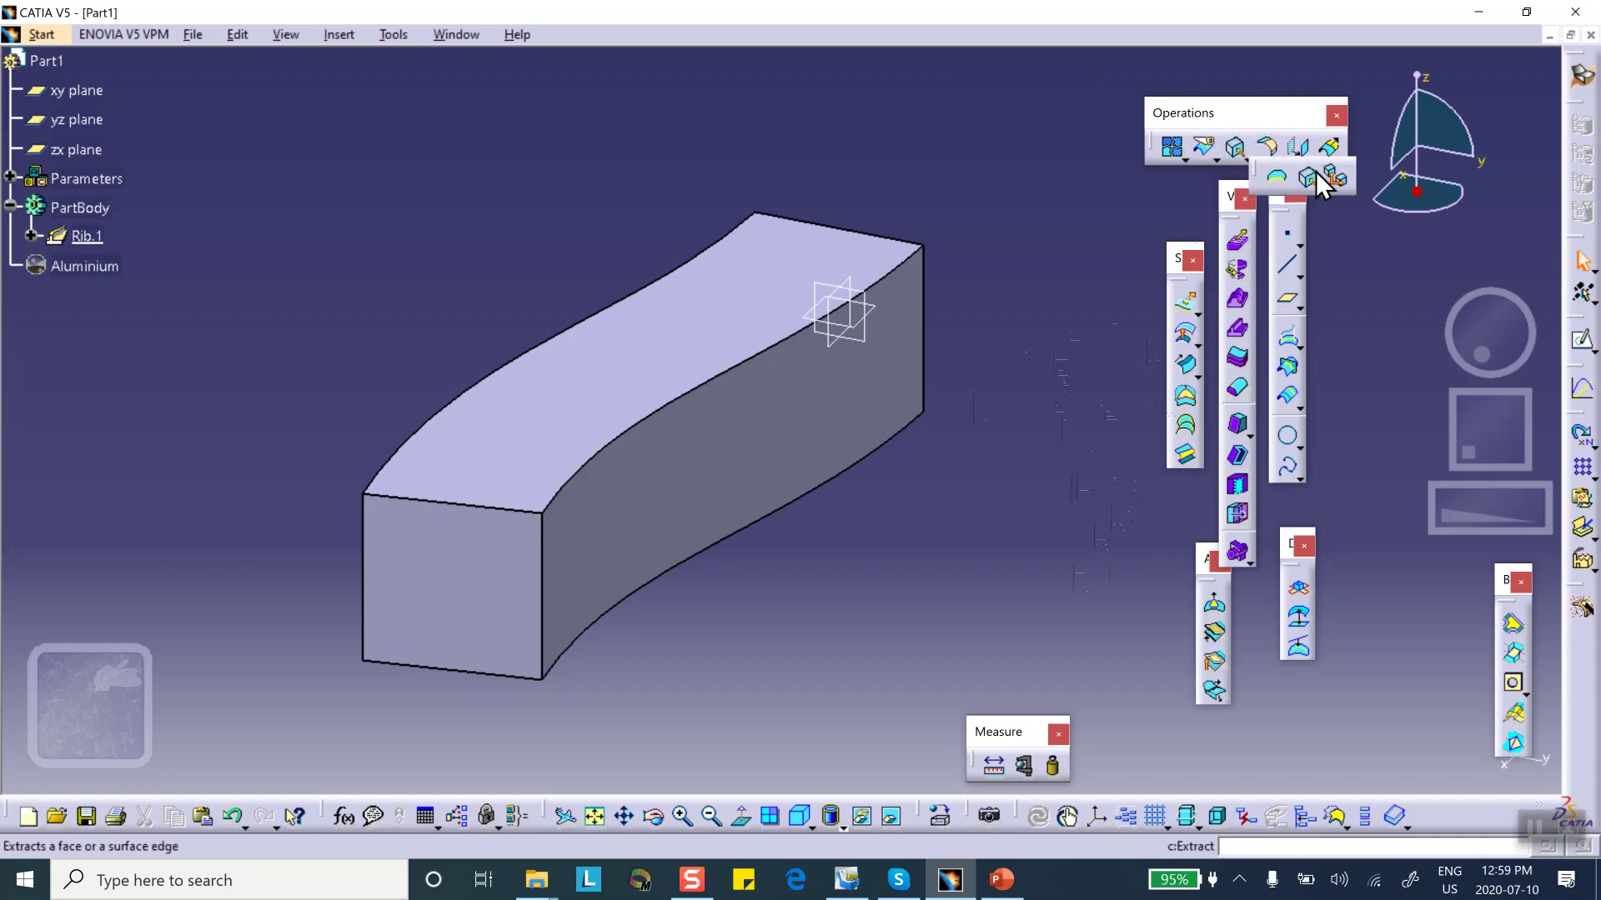
left_click(1238, 150)
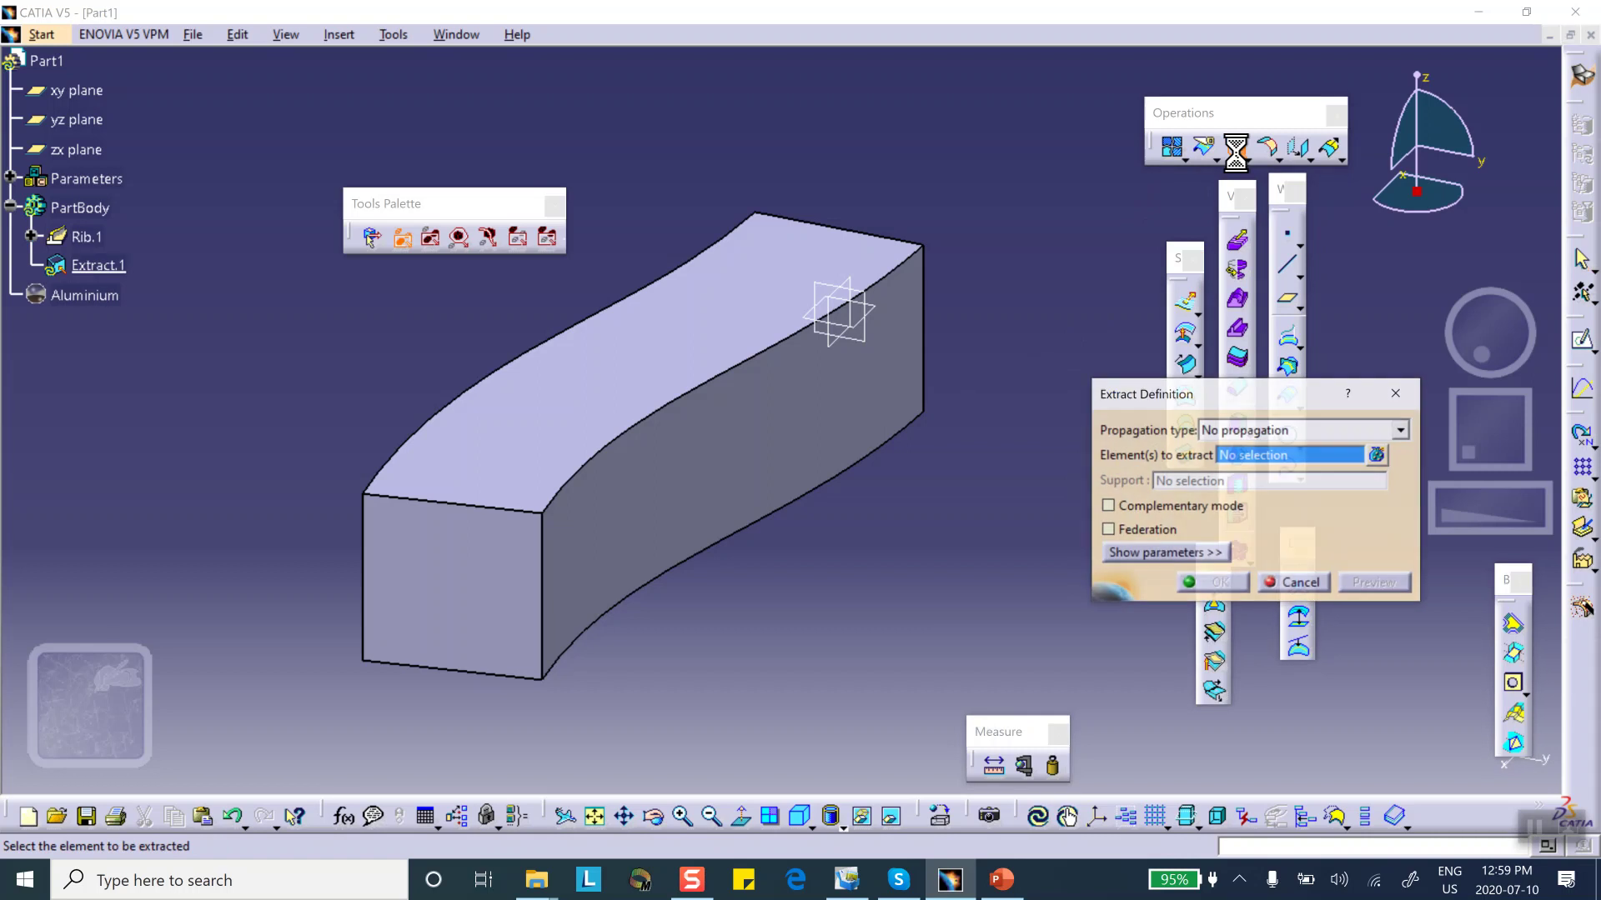
left_click(748, 462)
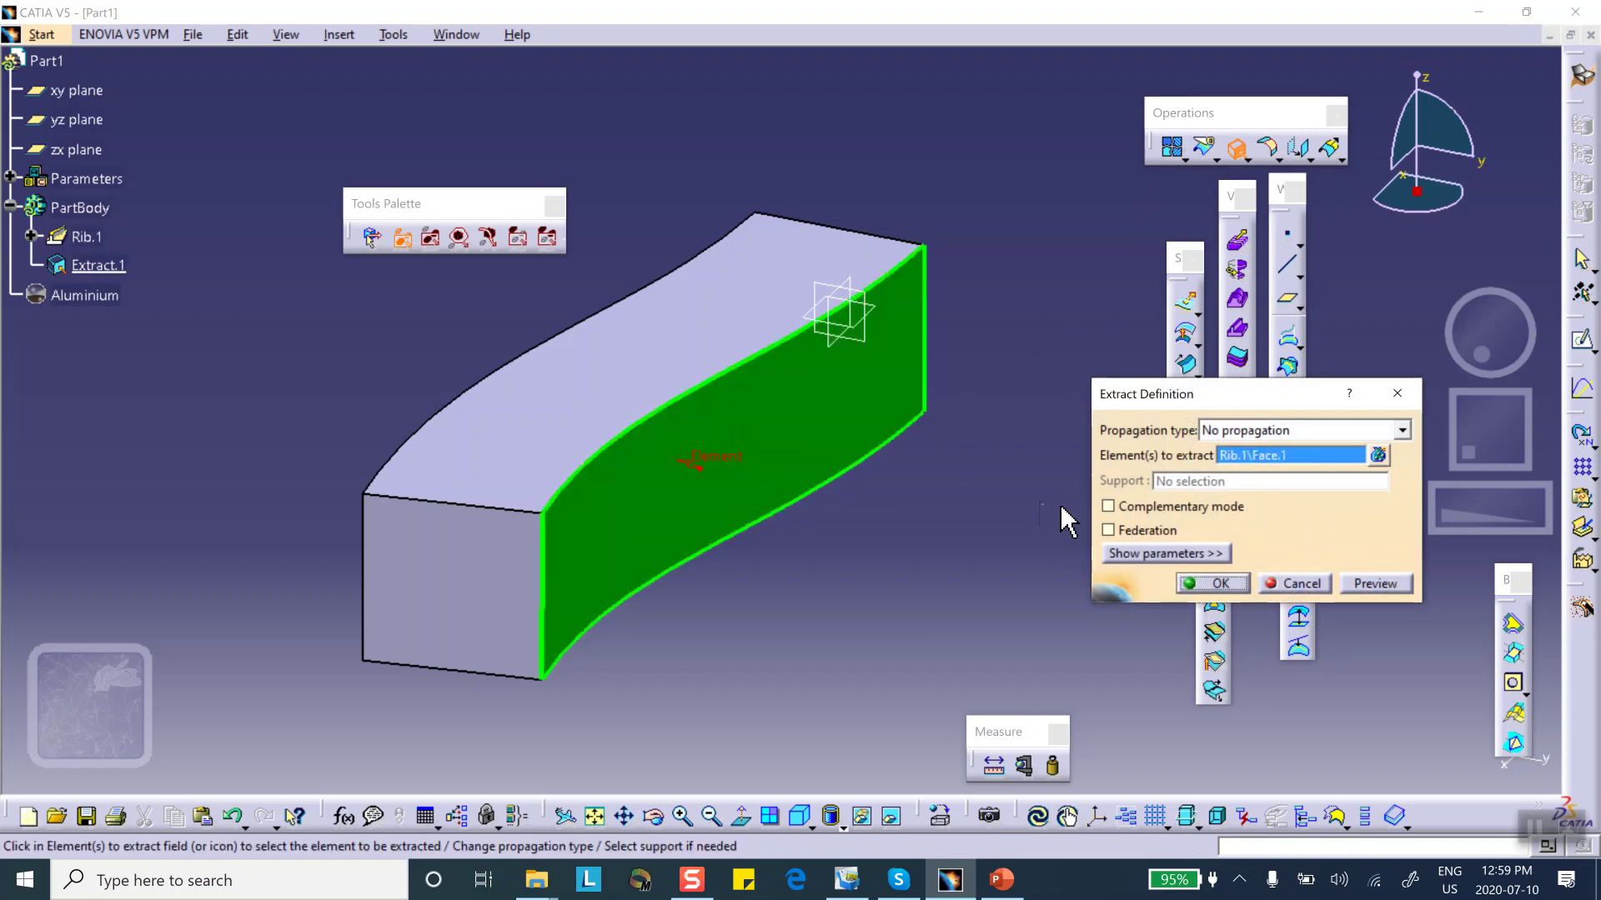
left_click(1219, 586)
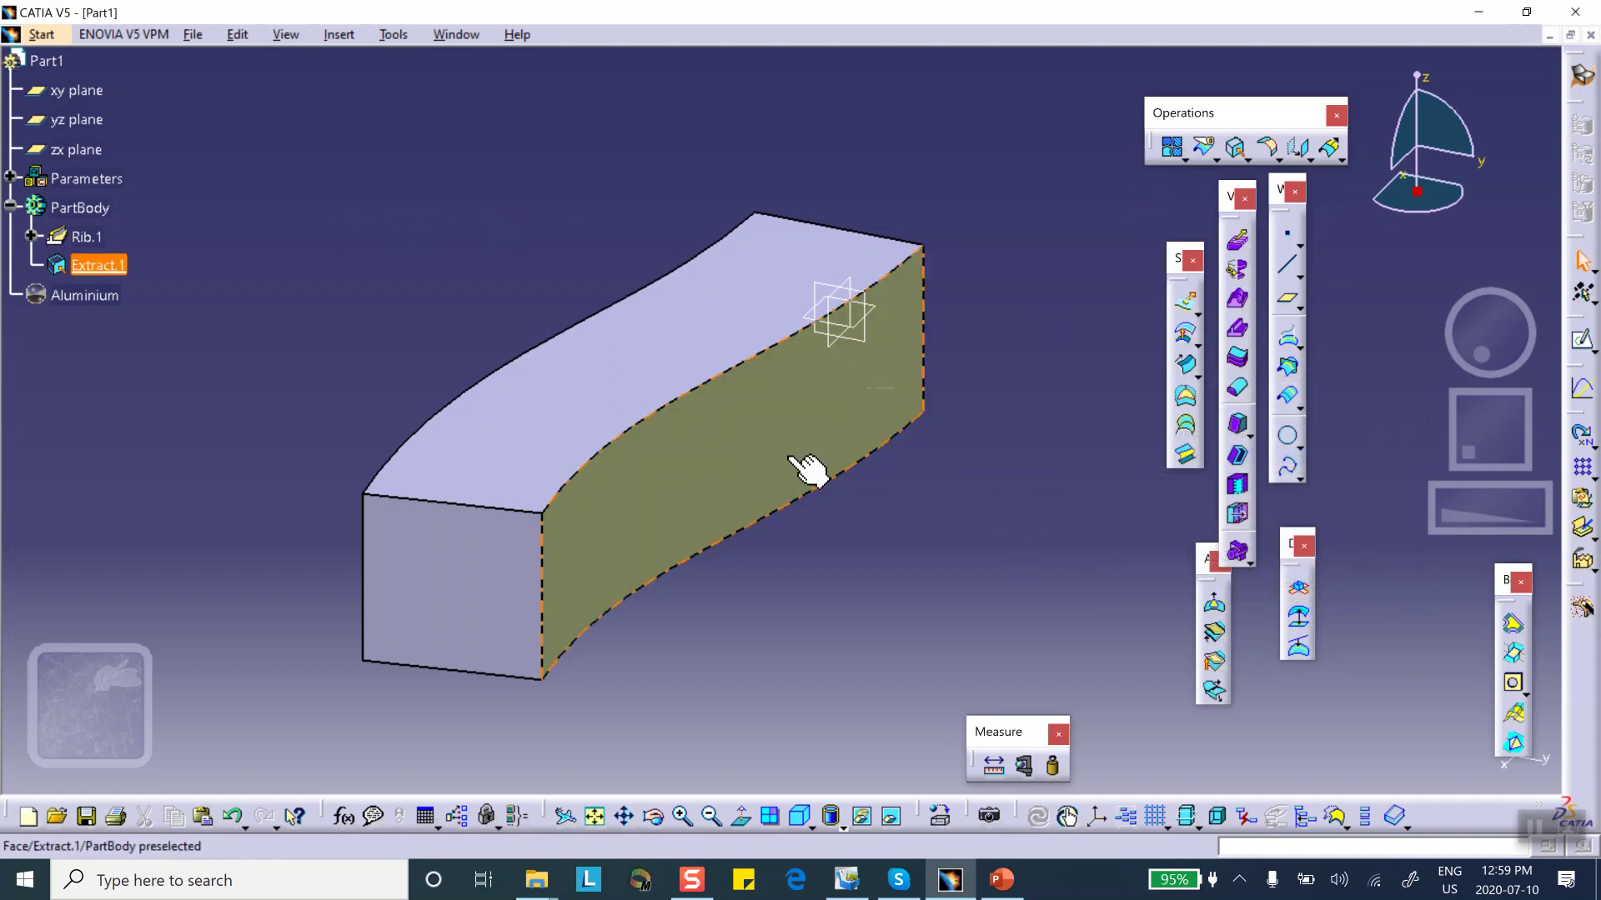
Step: Switch to PowerPoint and review slide 5 on the strategy for creating the side-face features, then return to CATIA
middle_click_drag(936, 539, 438, 431)
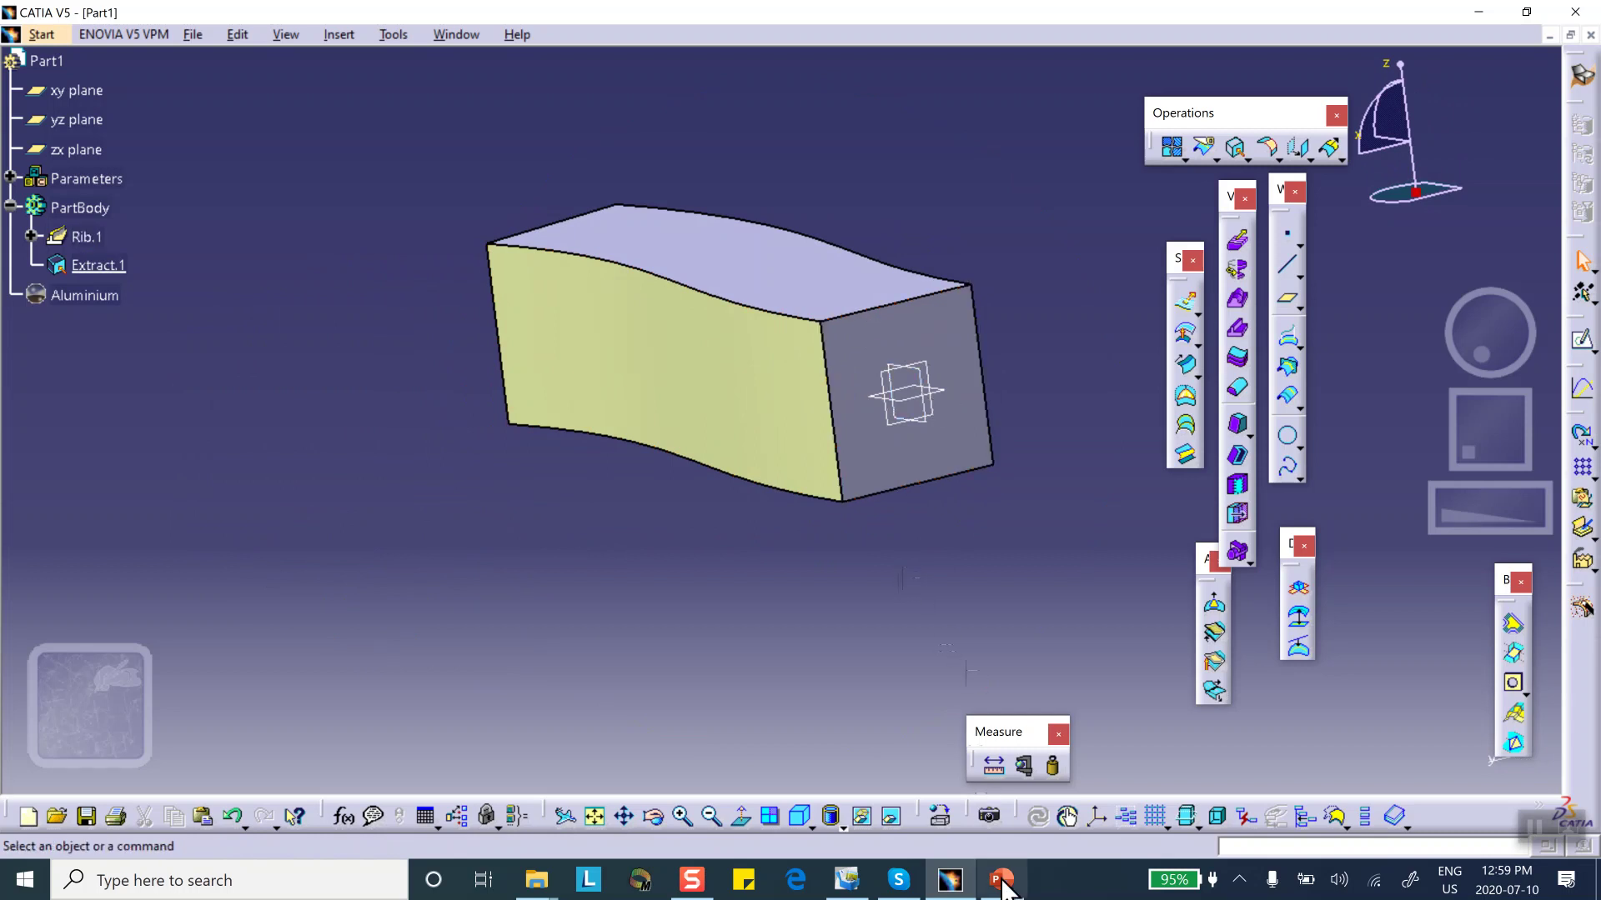
left_click(1009, 889)
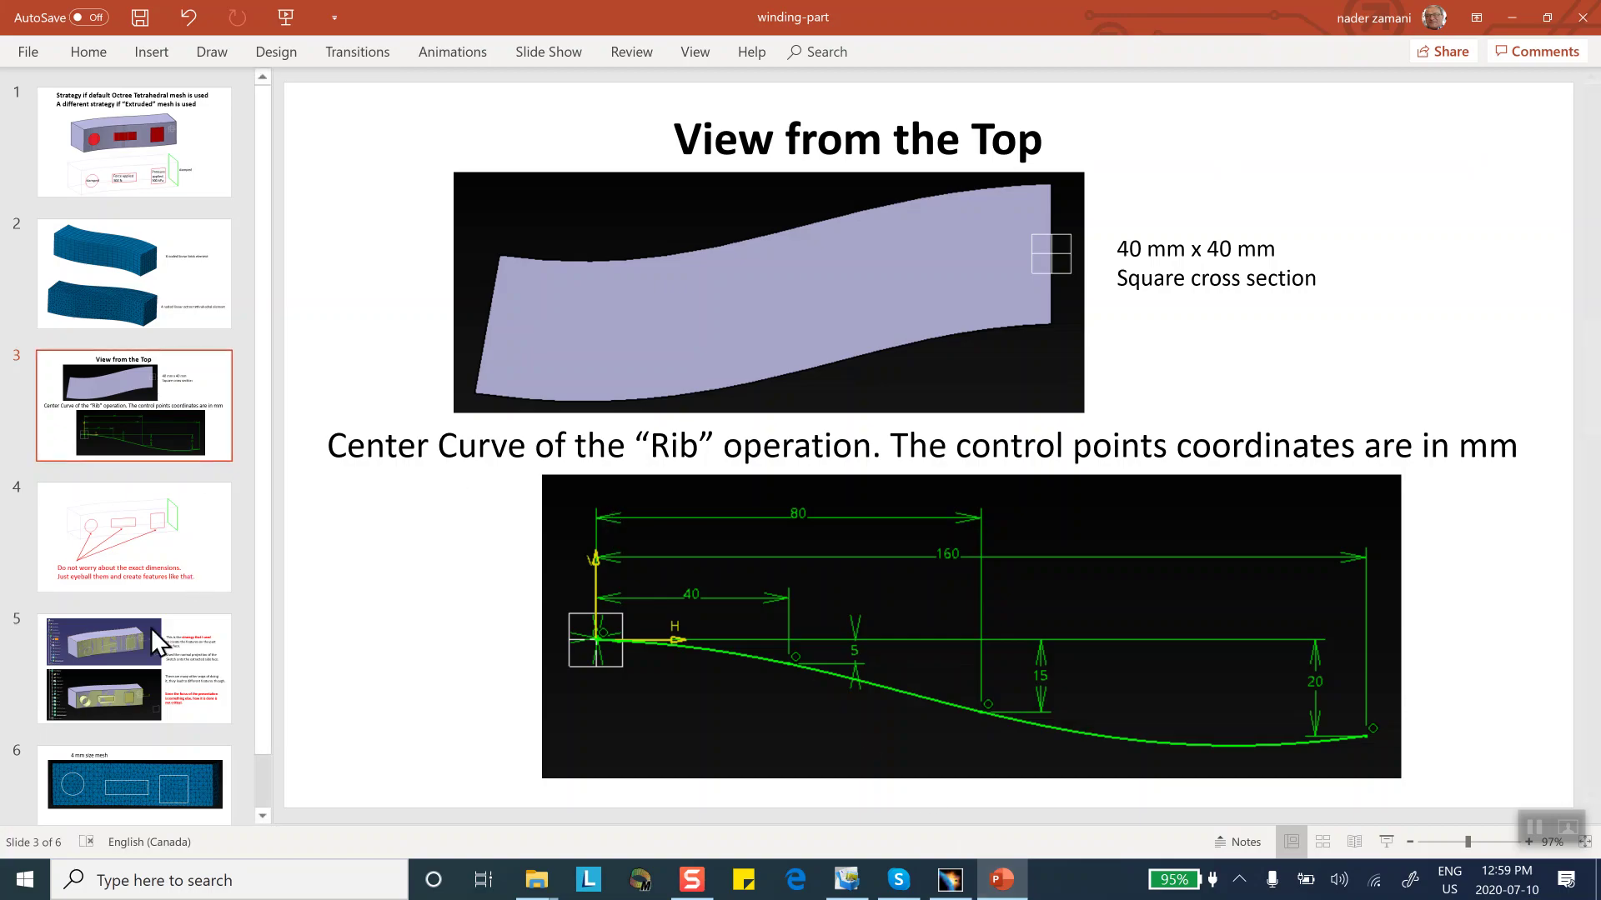
left_click(164, 695)
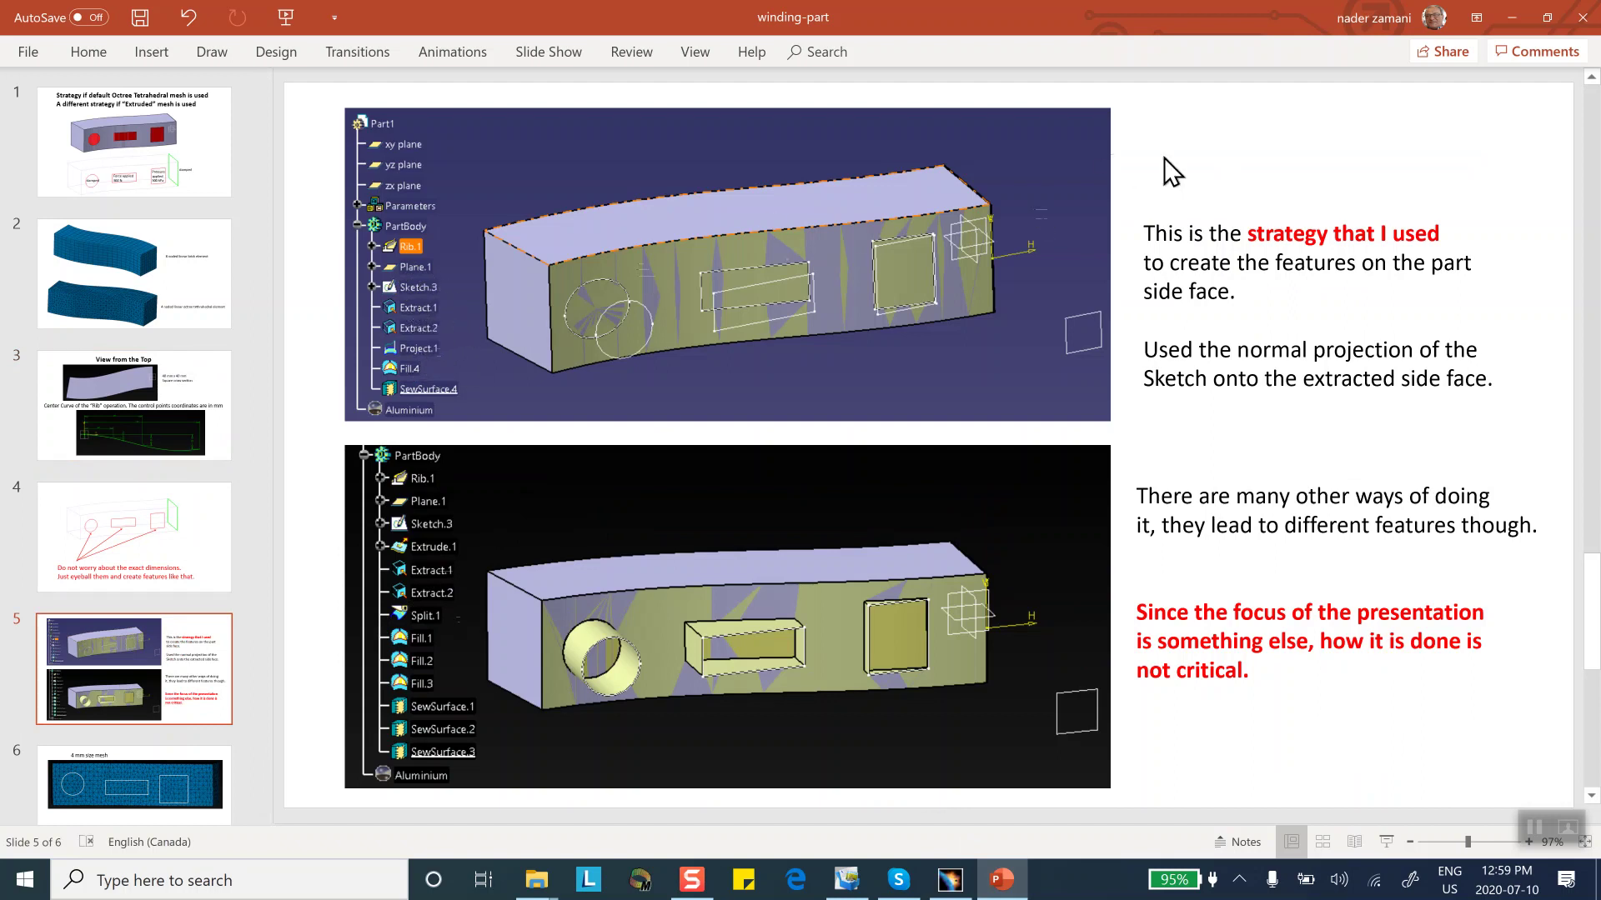
left_click(1511, 16)
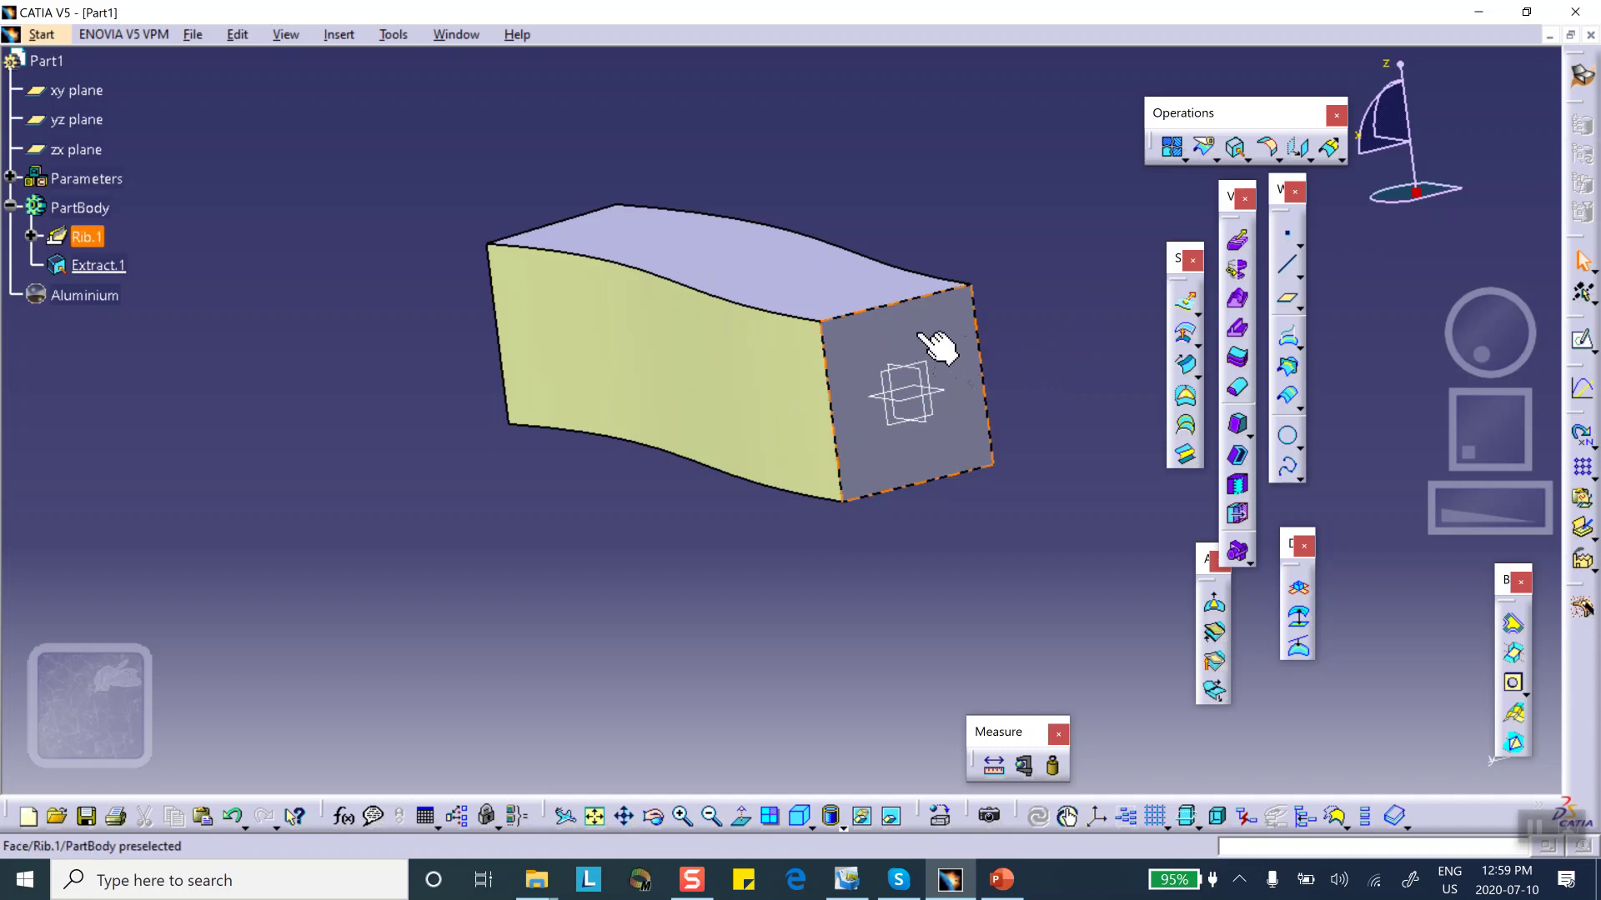
Step: Extract the rib's flat end face adjoining the extracted long side face, using no propagation
left_click(1239, 159)
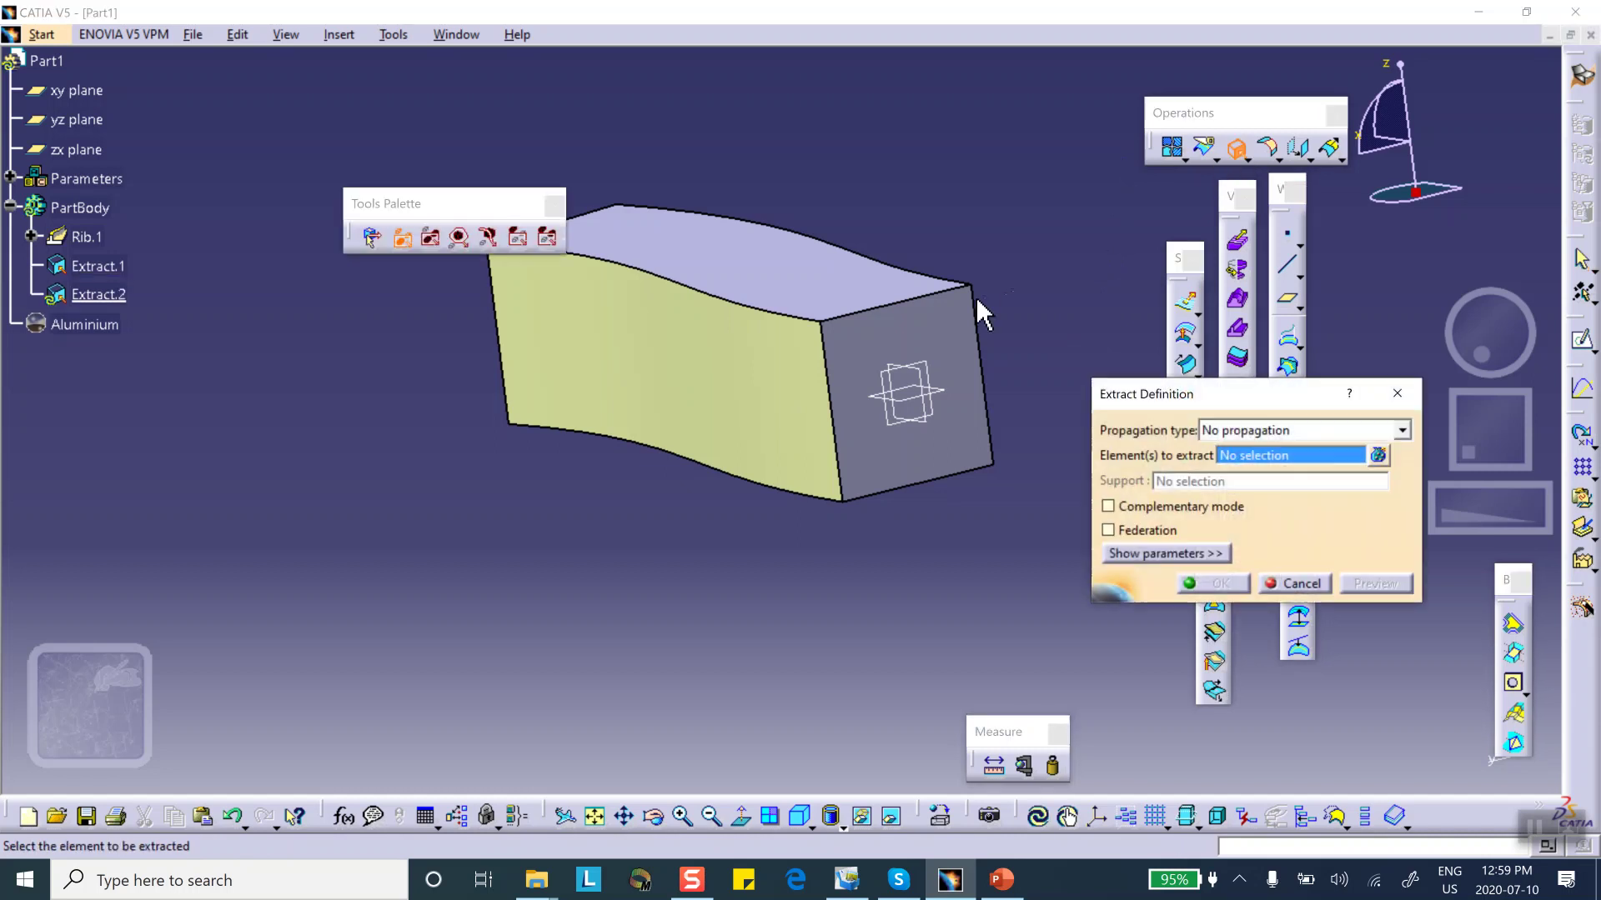
left_click(947, 329)
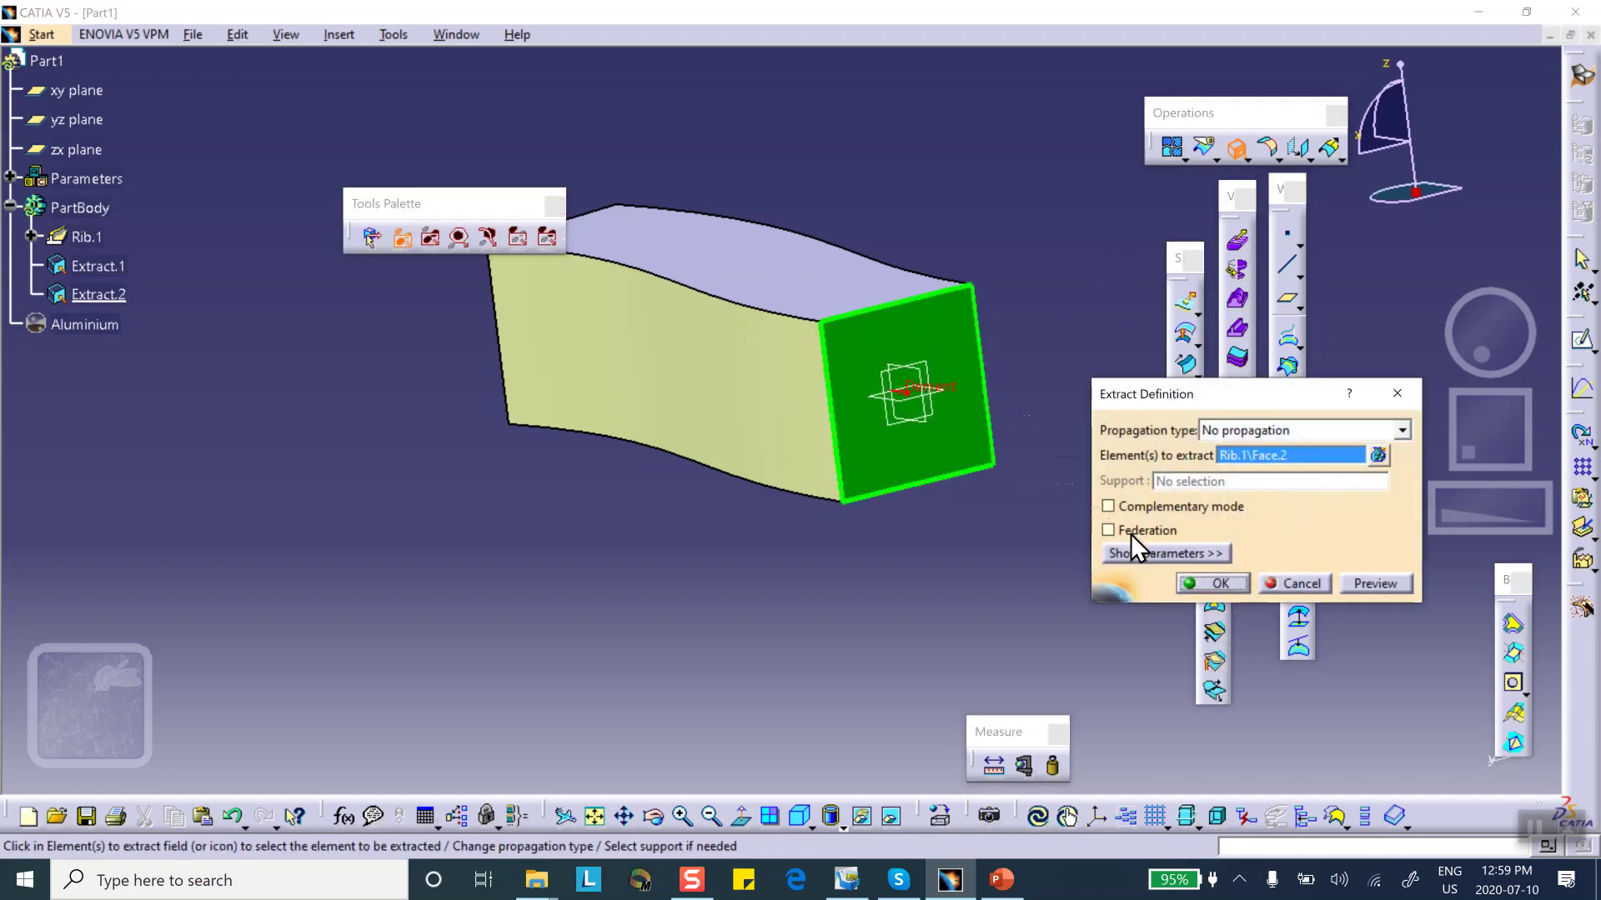
left_click(1210, 583)
left_click(801, 487)
middle_click_drag(777, 484, 726, 476)
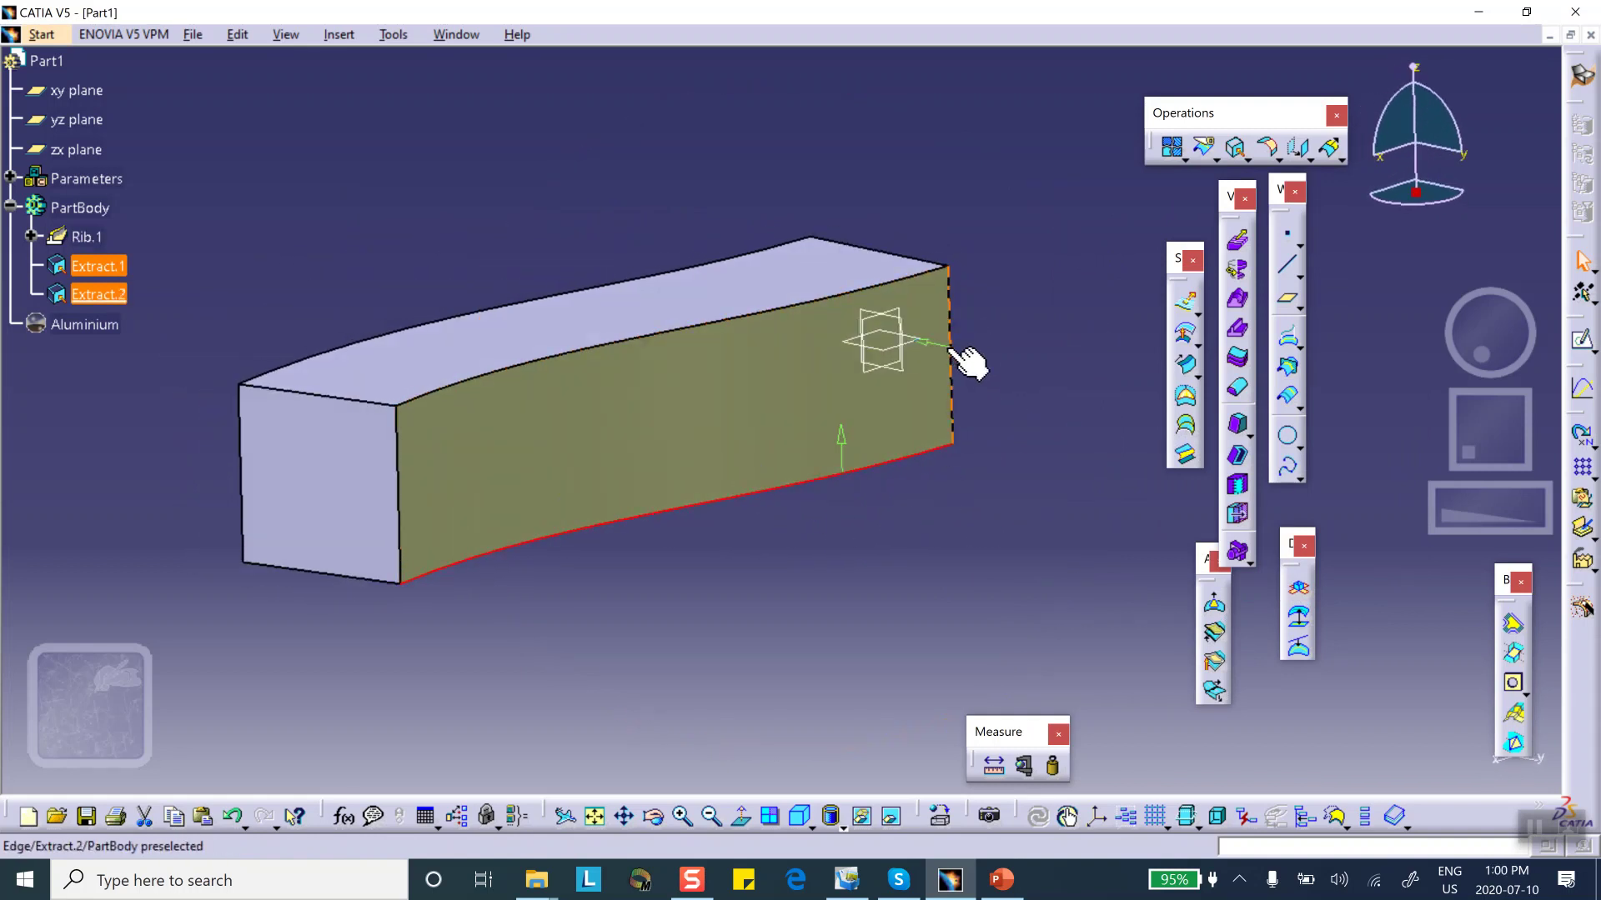
left_click(1060, 307)
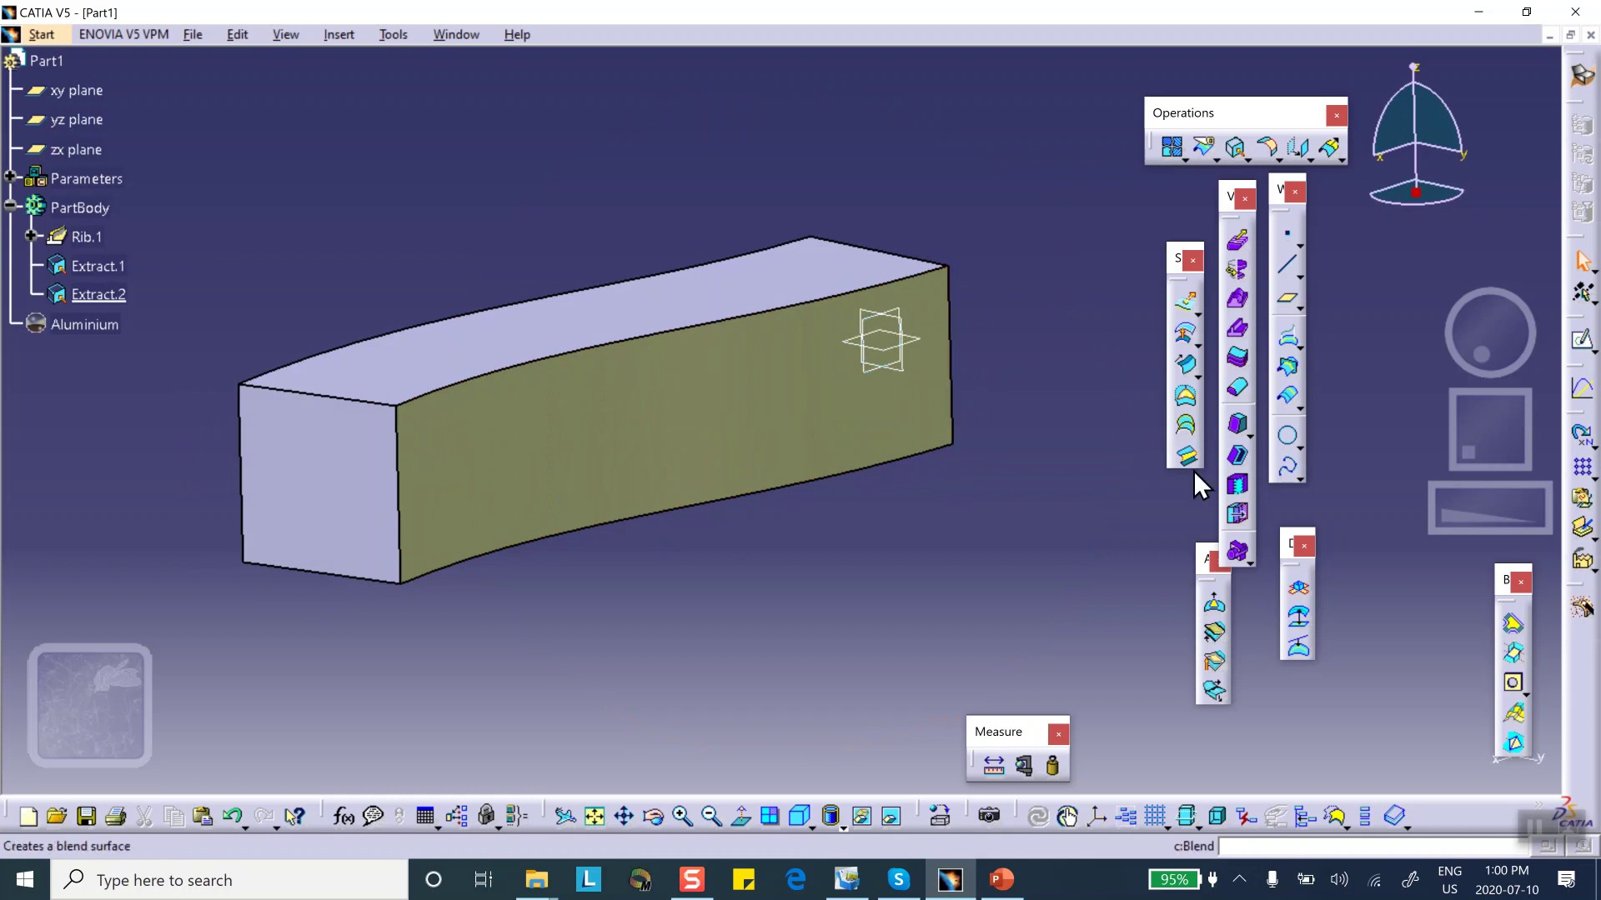
Step: Create a reference plane offset 30 mm from the zx plane, outward from the rib's long side face
left_click(1286, 305)
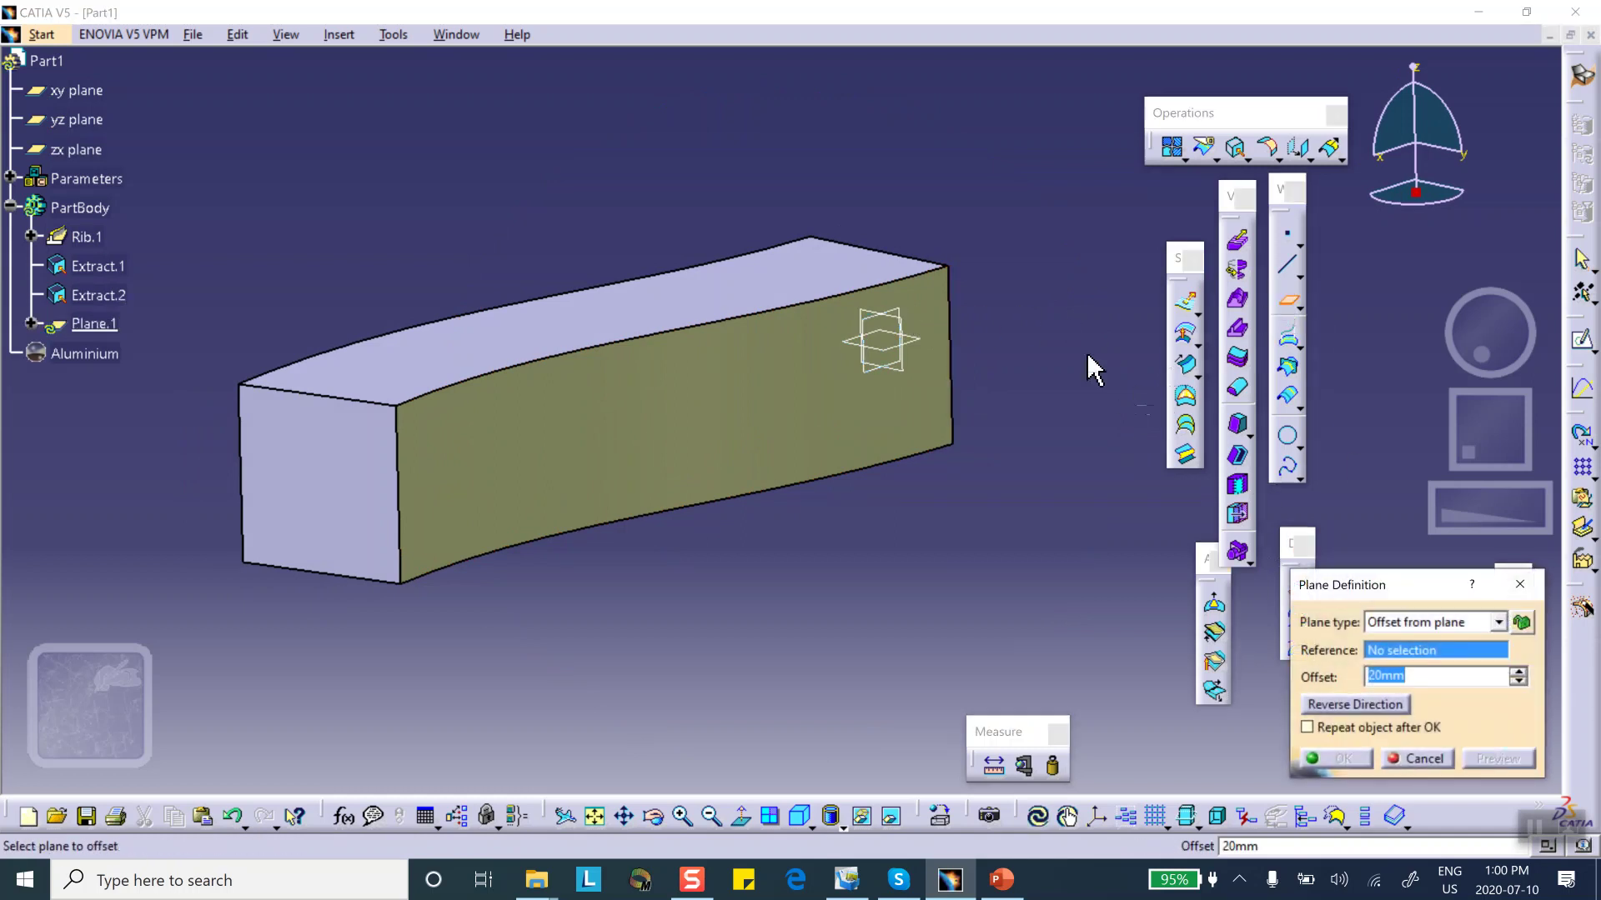
left_click(905, 316)
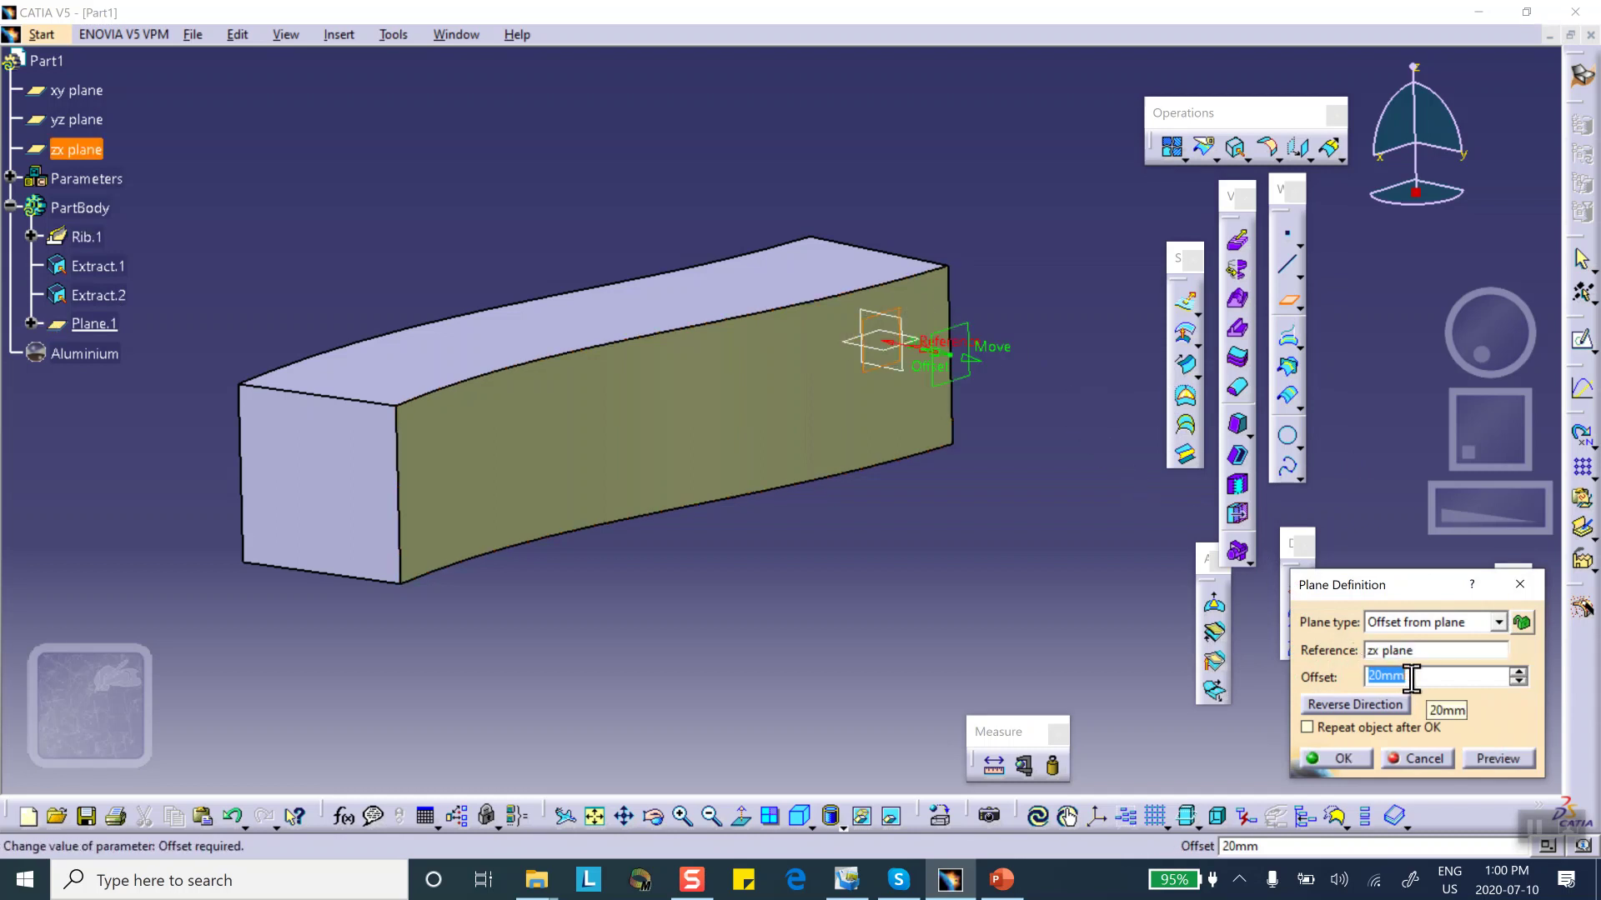
type("30")
left_click(1338, 759)
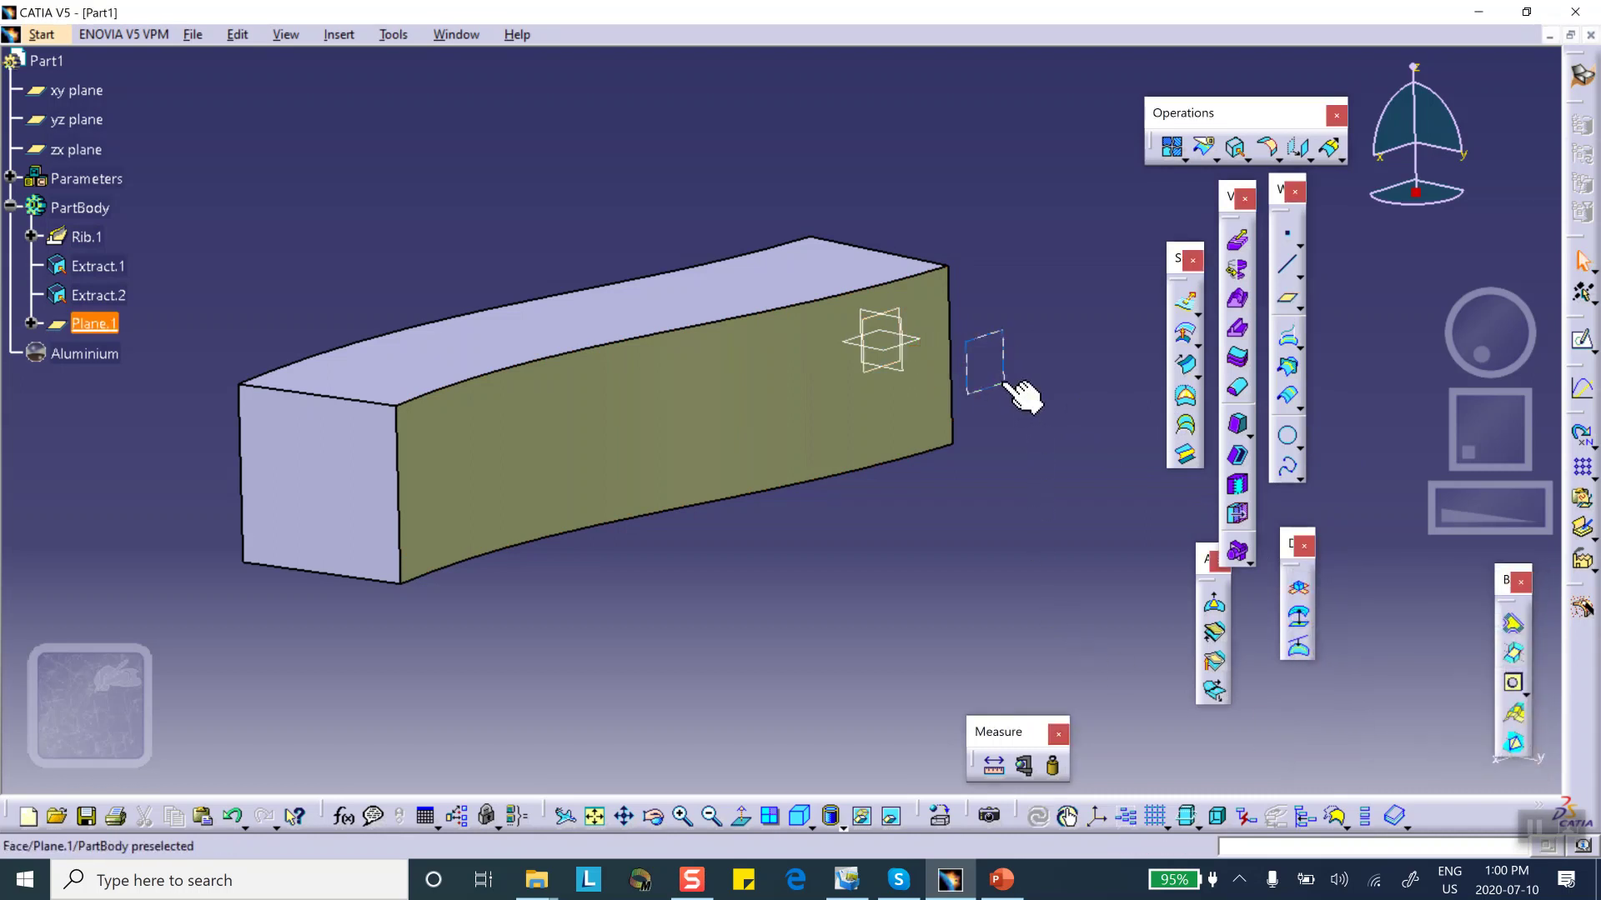
Step: Start a sketch on the offset plane and draw a circle of about 9.3 mm radius on the horizontal axis, near the rib's far end
left_click(1582, 339)
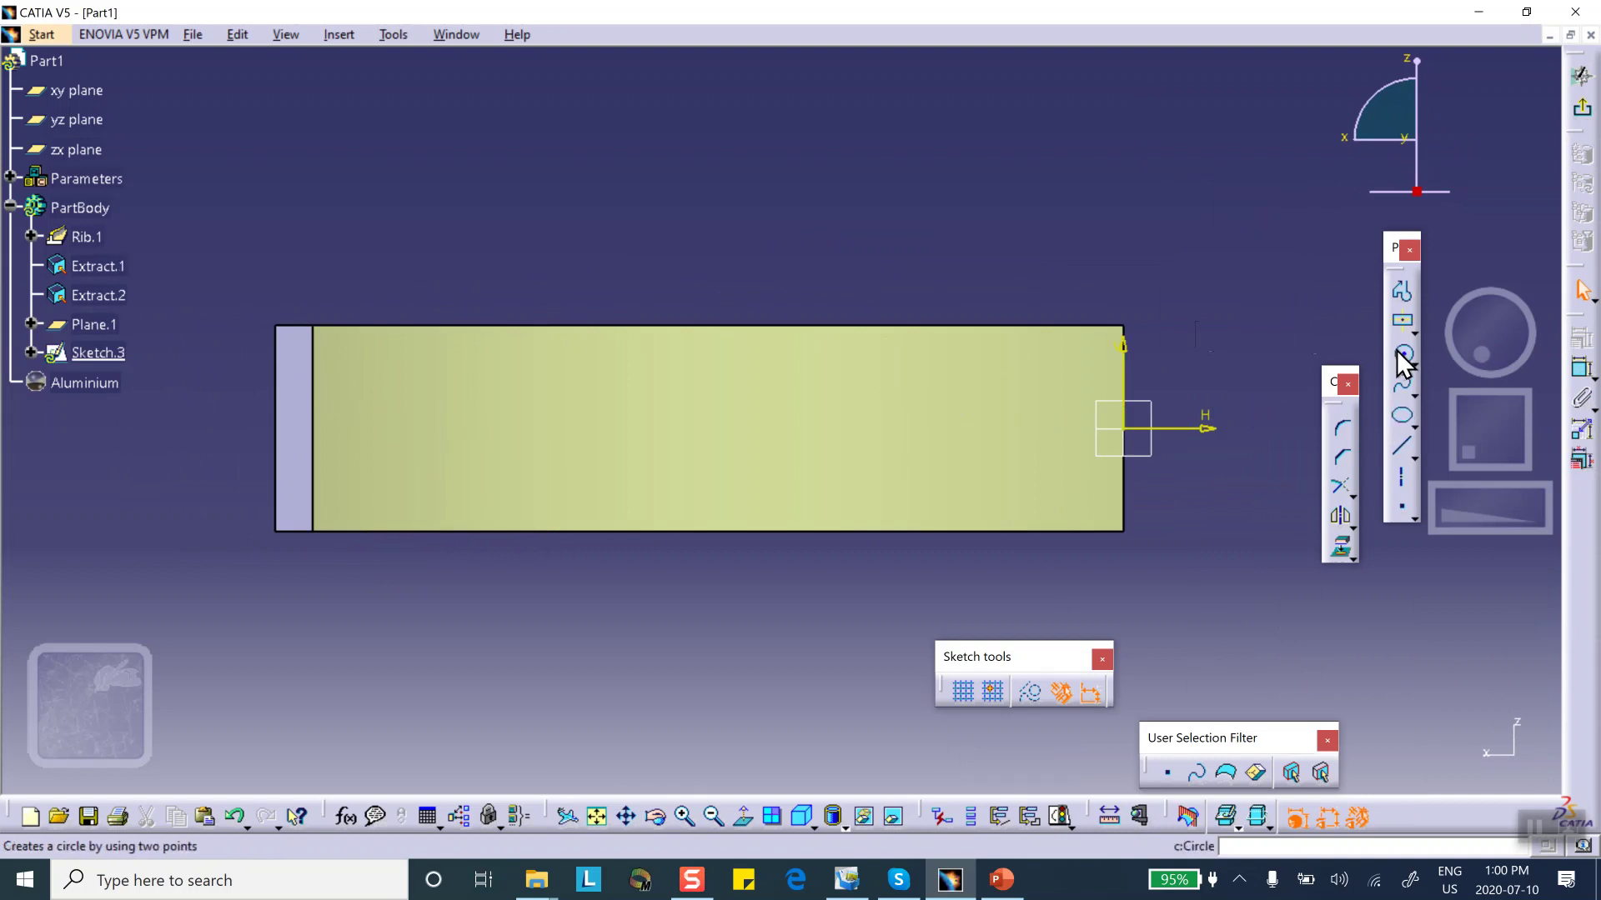
left_click(1403, 351)
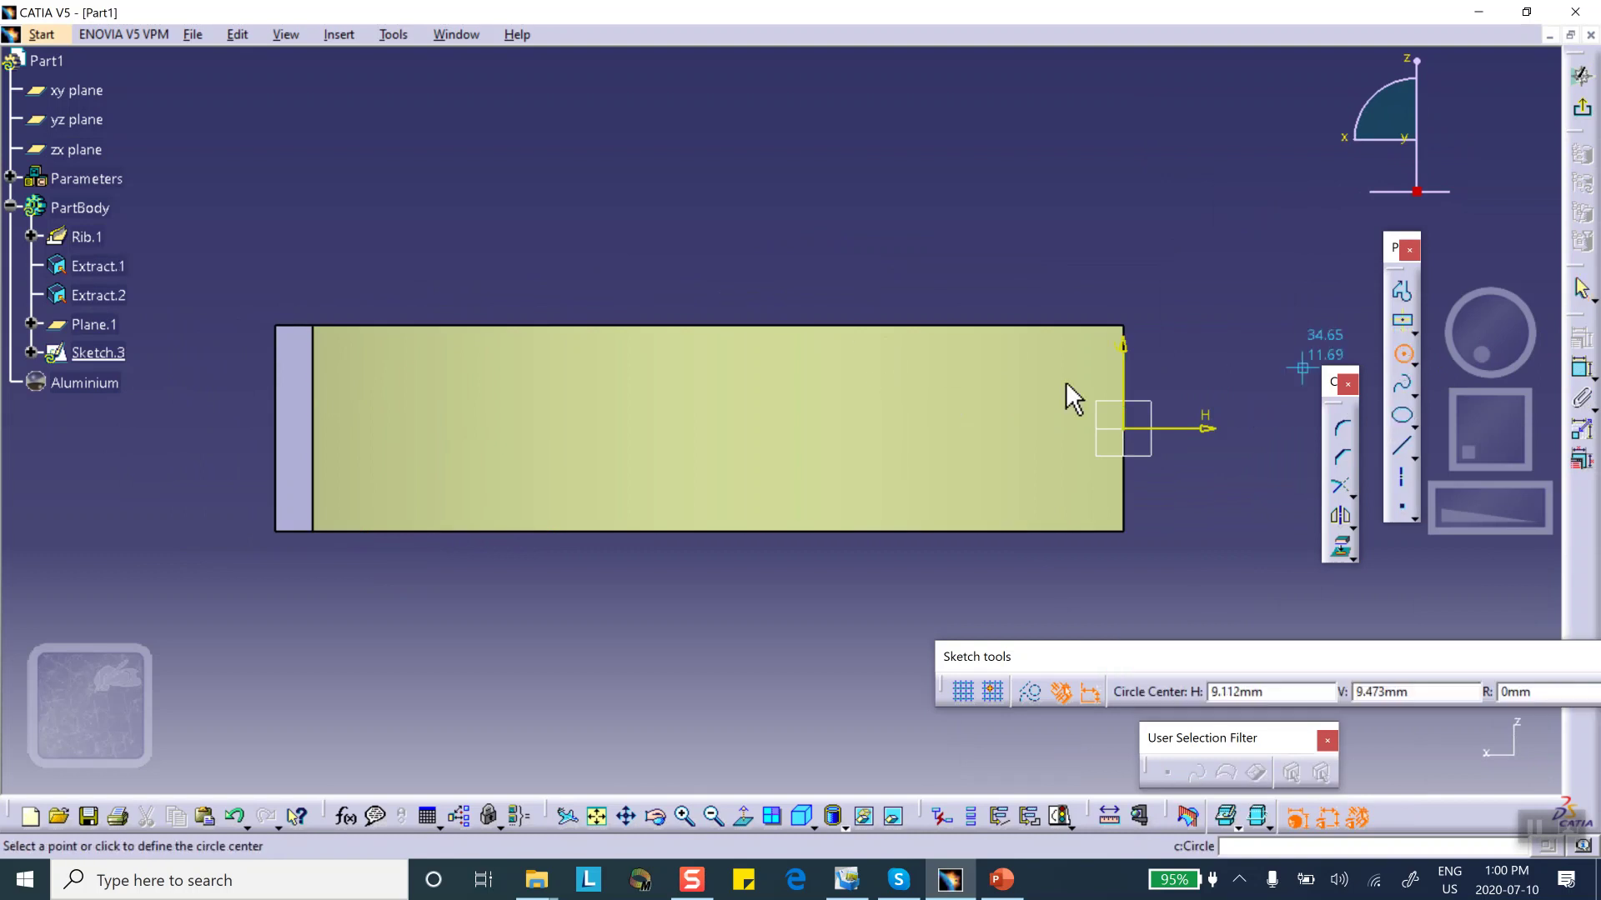
left_click(409, 428)
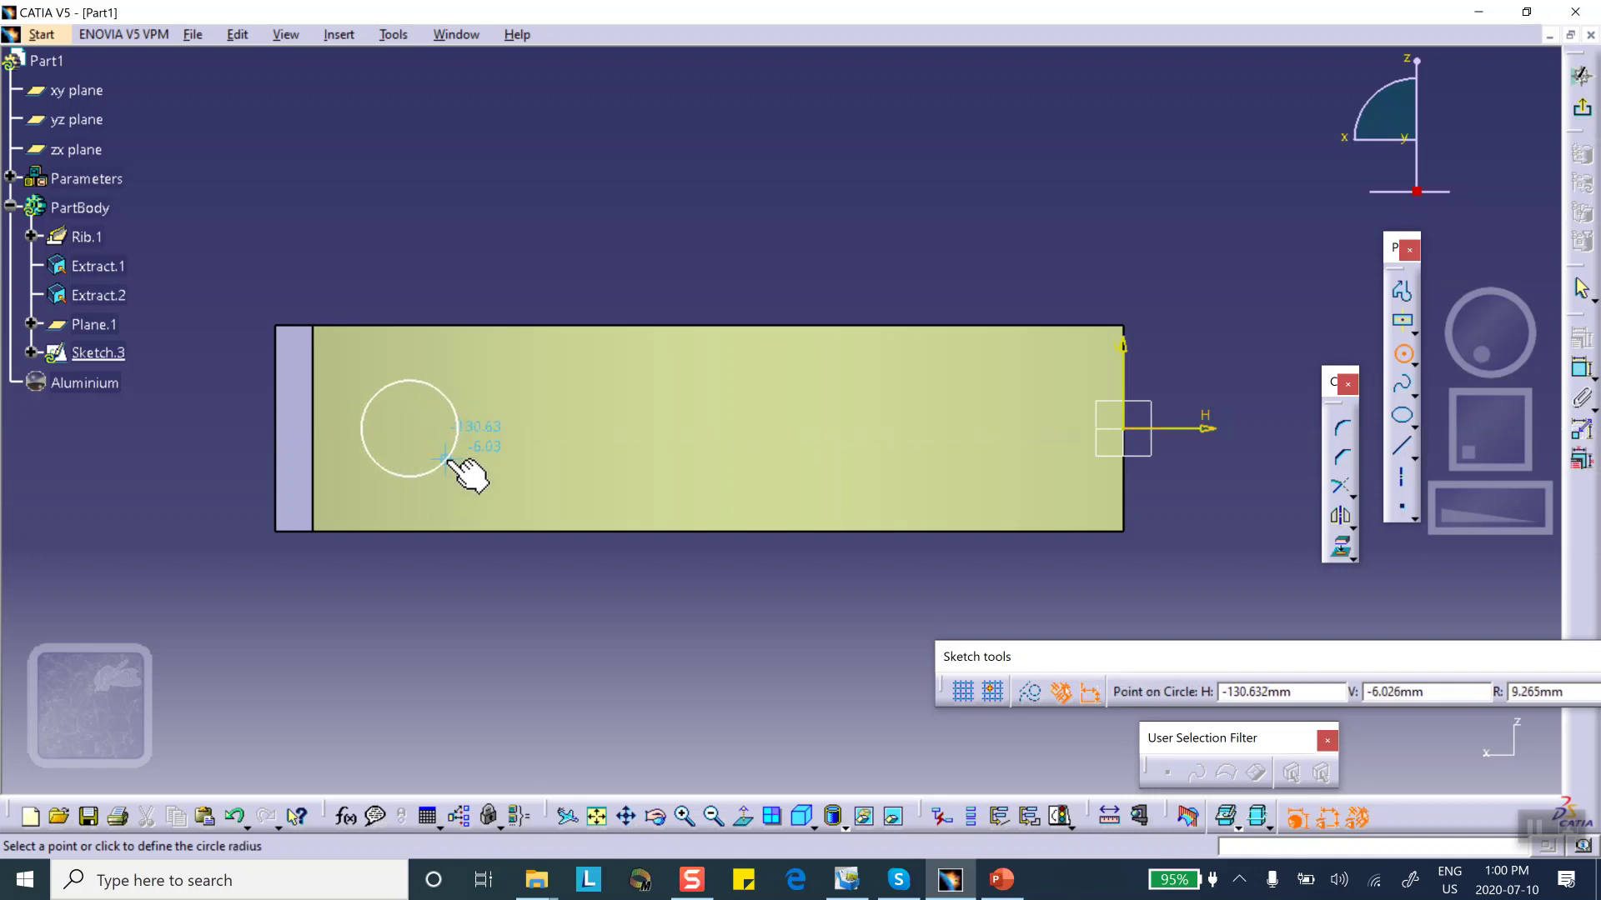
left_click(447, 459)
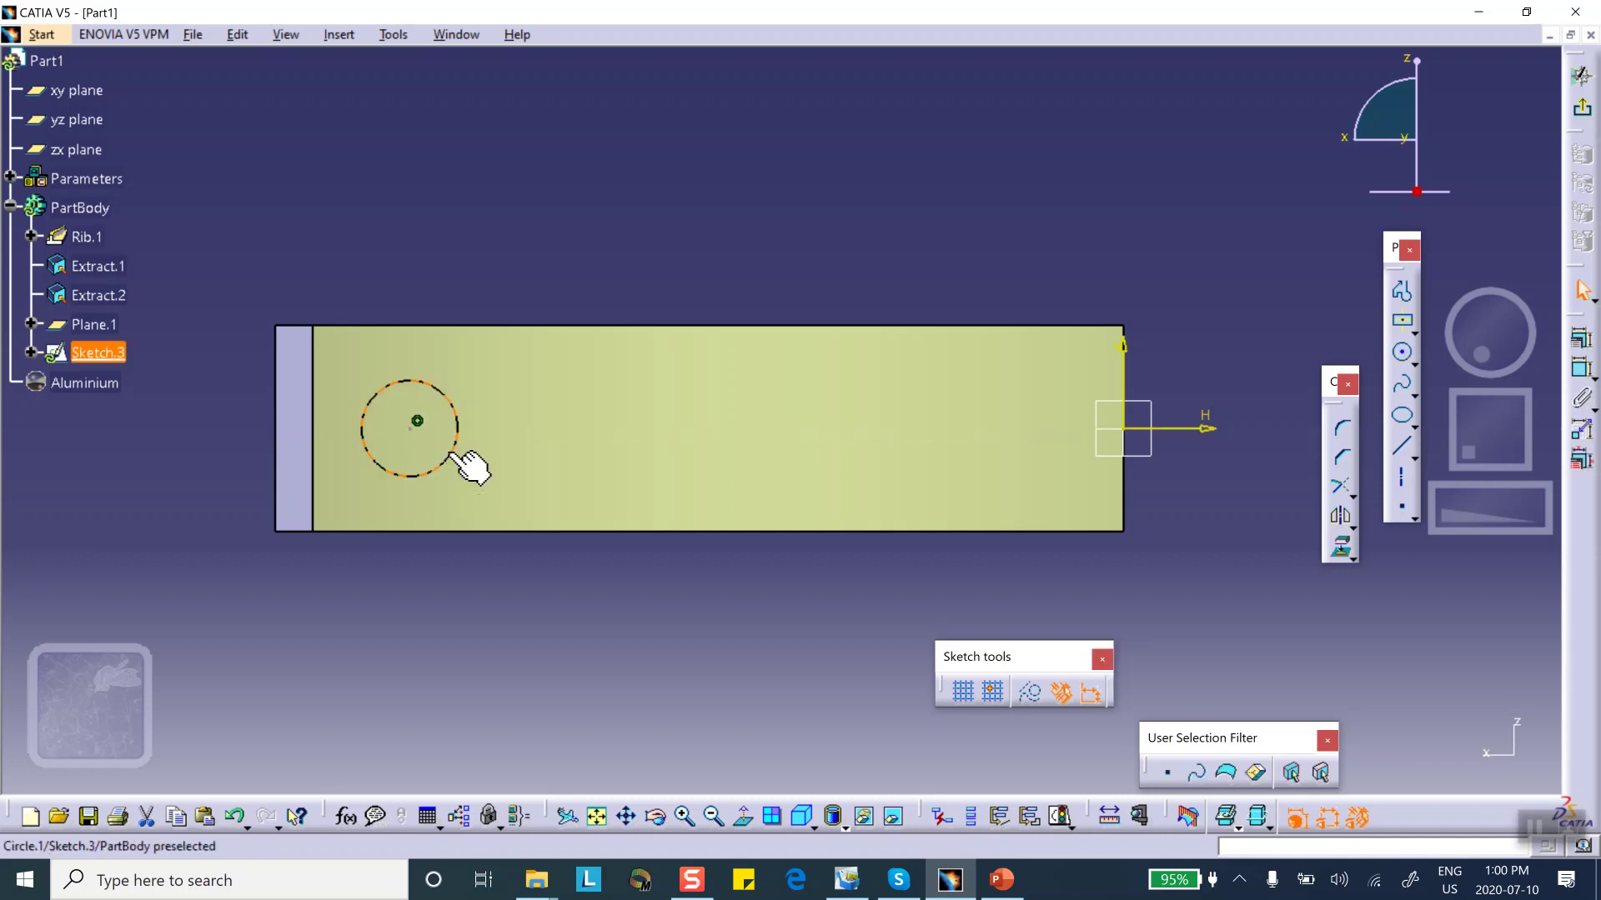
Step: Draw a long, narrow centered rectangle on the horizontal axis, with its center about 85 mm from the sketch origin
left_click(1404, 321)
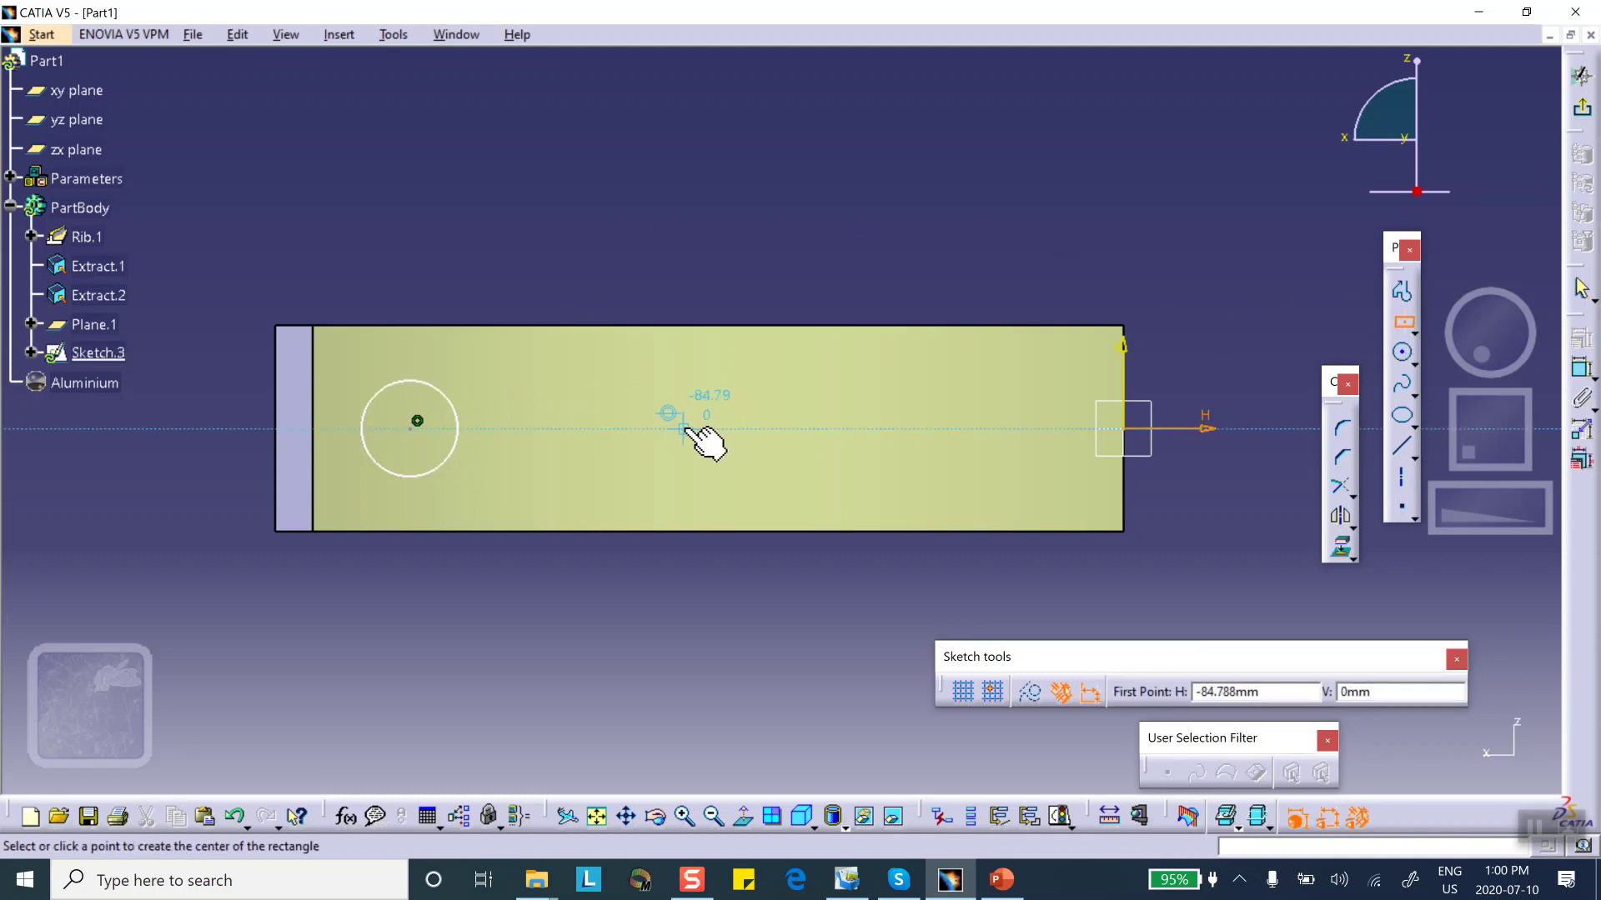
left_click(684, 428)
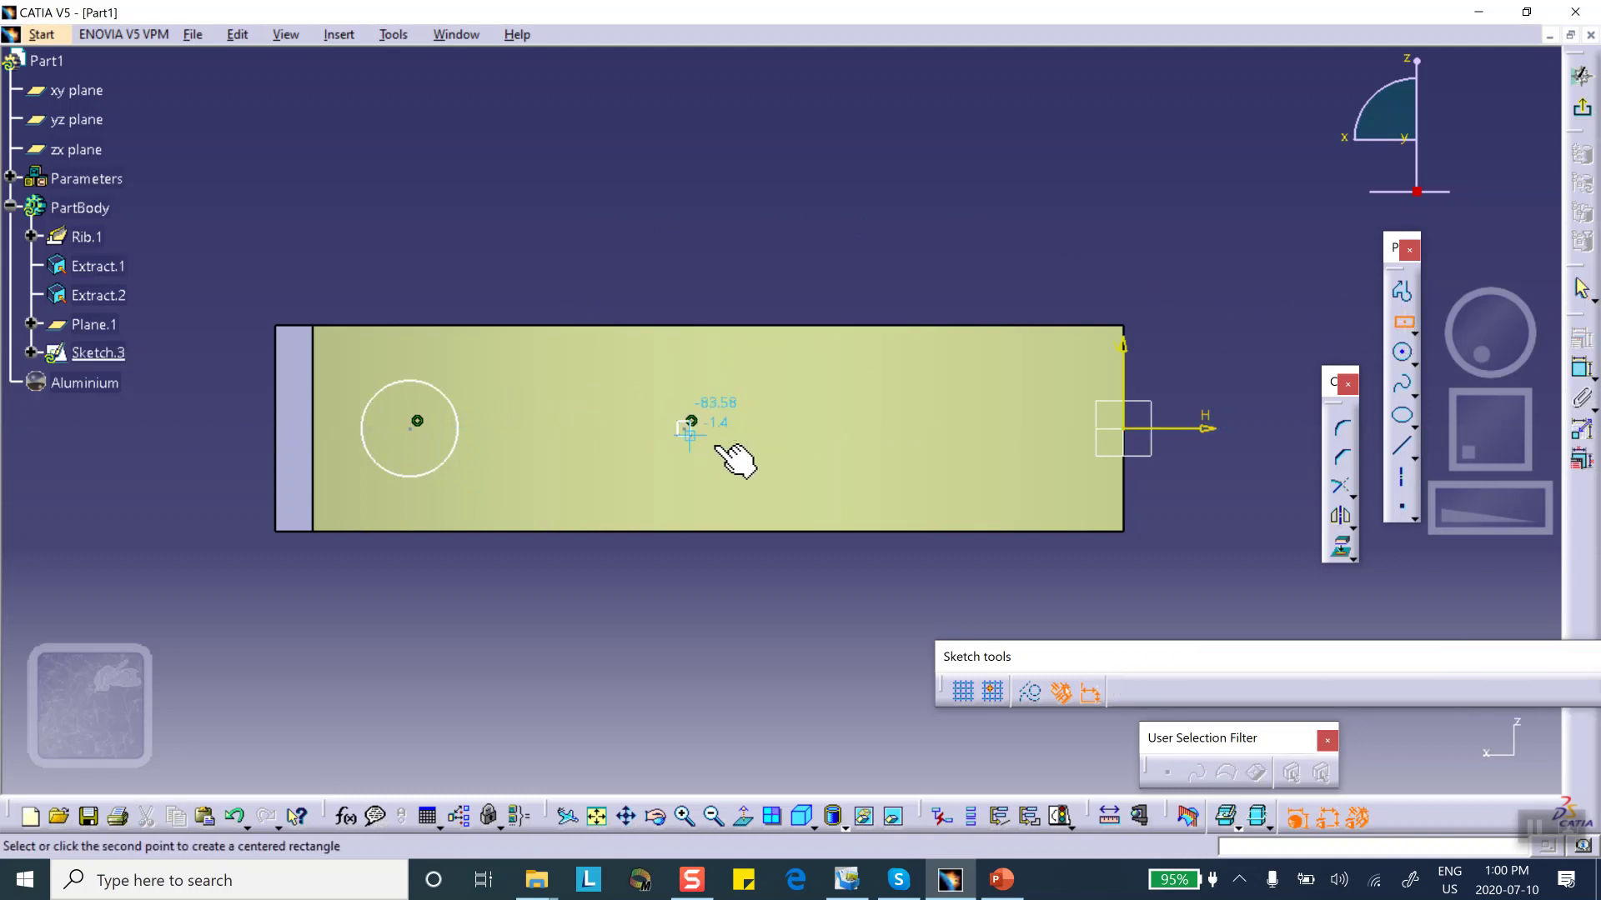
left_click(785, 451)
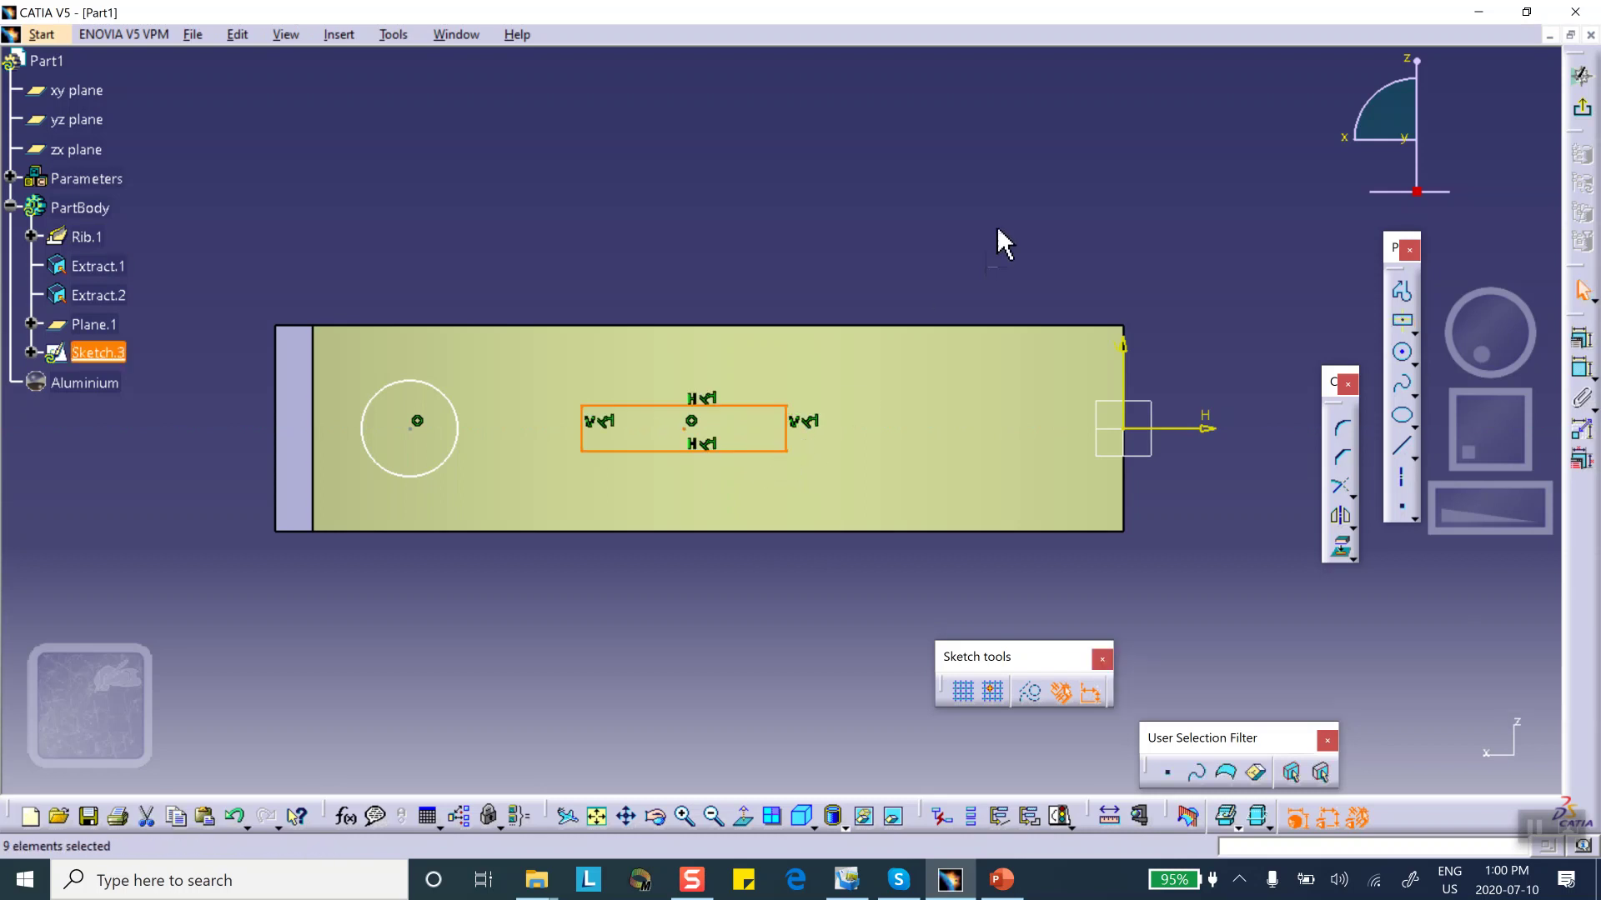
Step: Draw a roughly square centered rectangle about 26 mm high on the horizontal axis near the sketch origin, and exit the sketch
left_click(1404, 319)
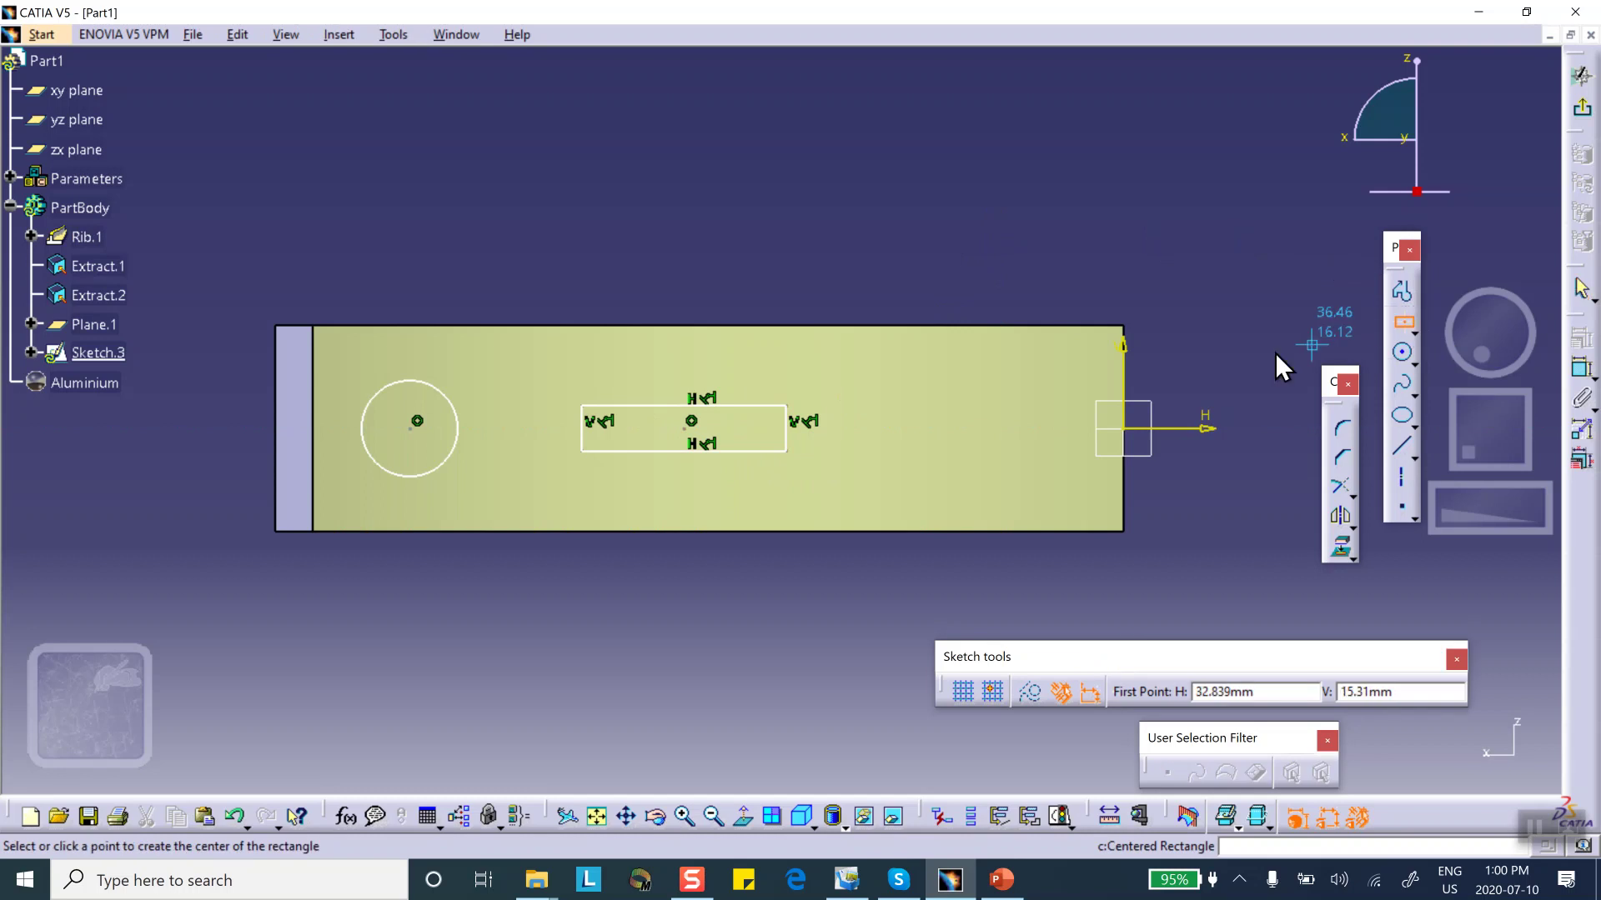
left_click(957, 429)
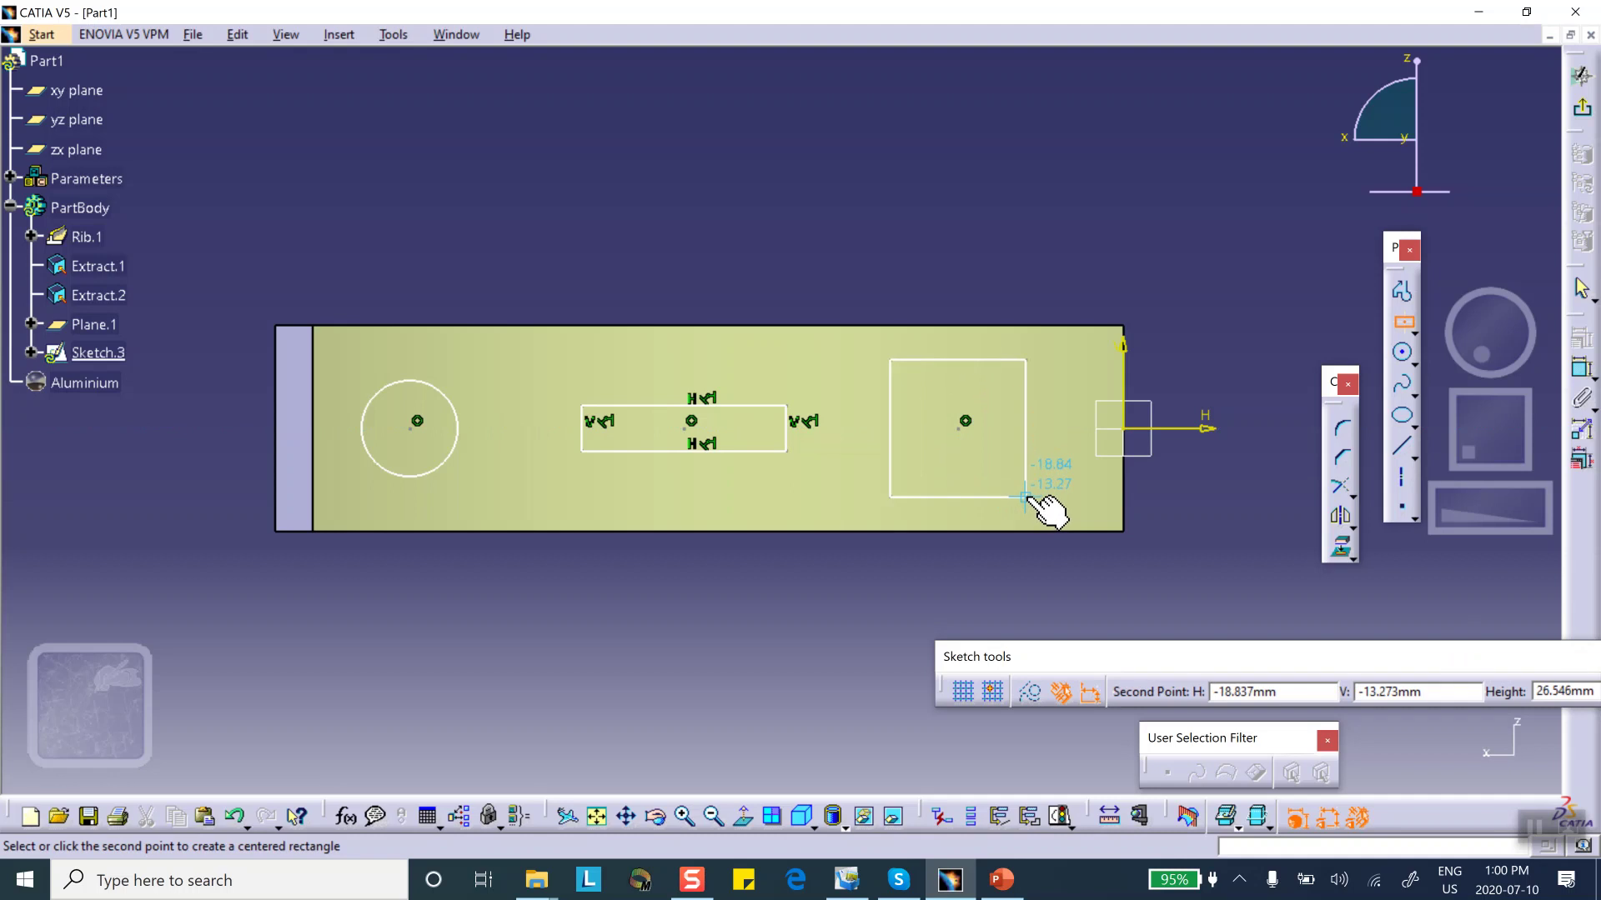
left_click(1021, 493)
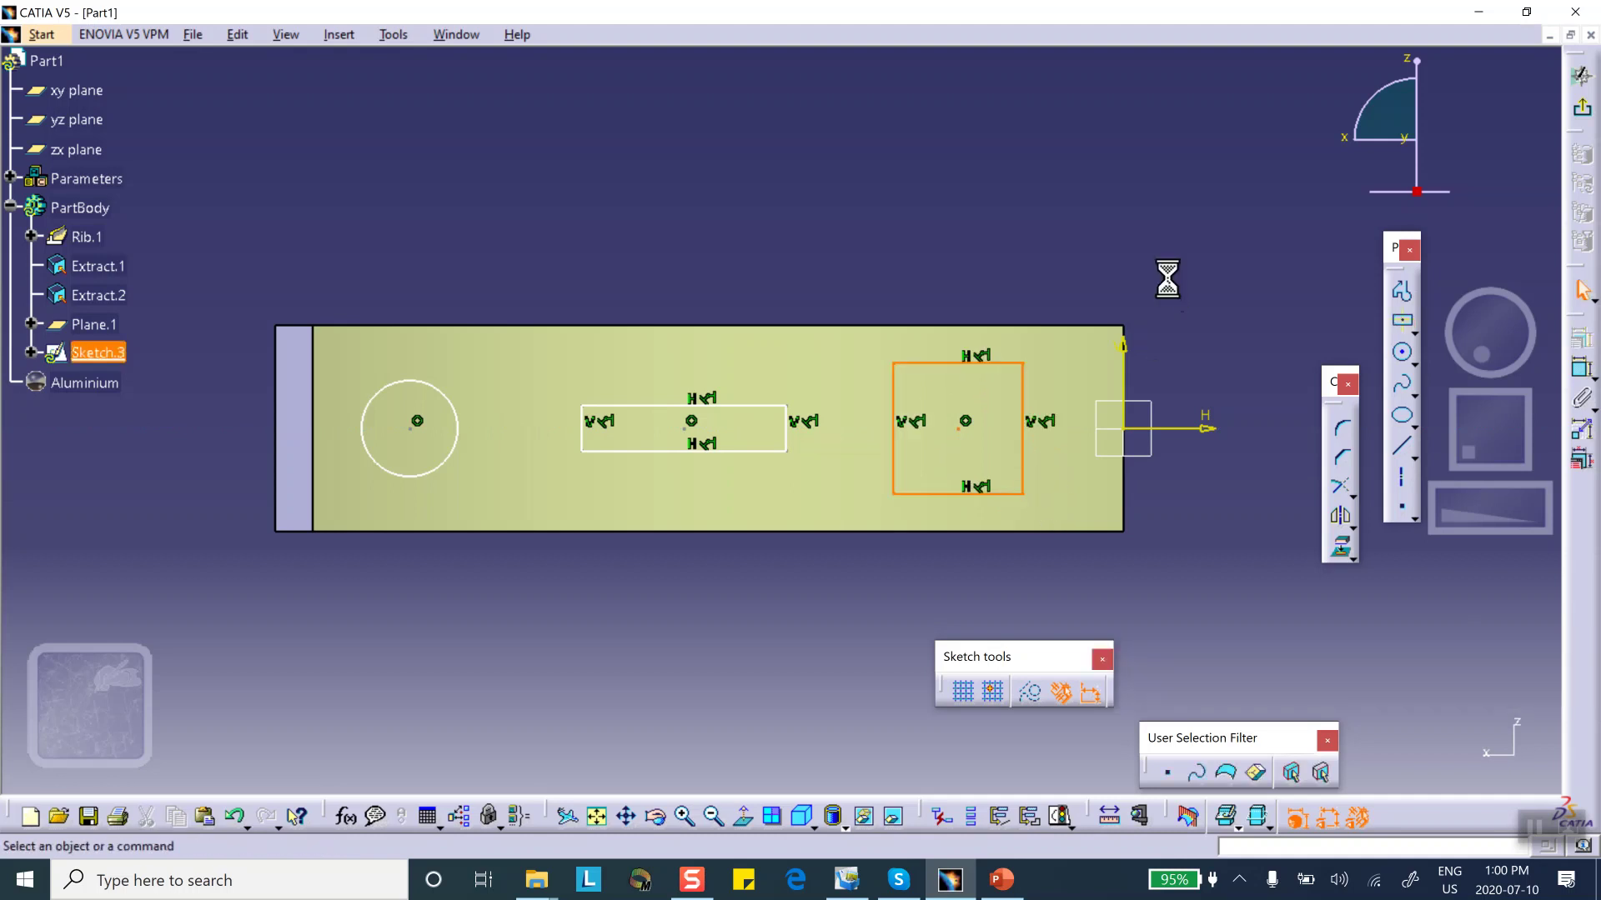
left_click(1583, 117)
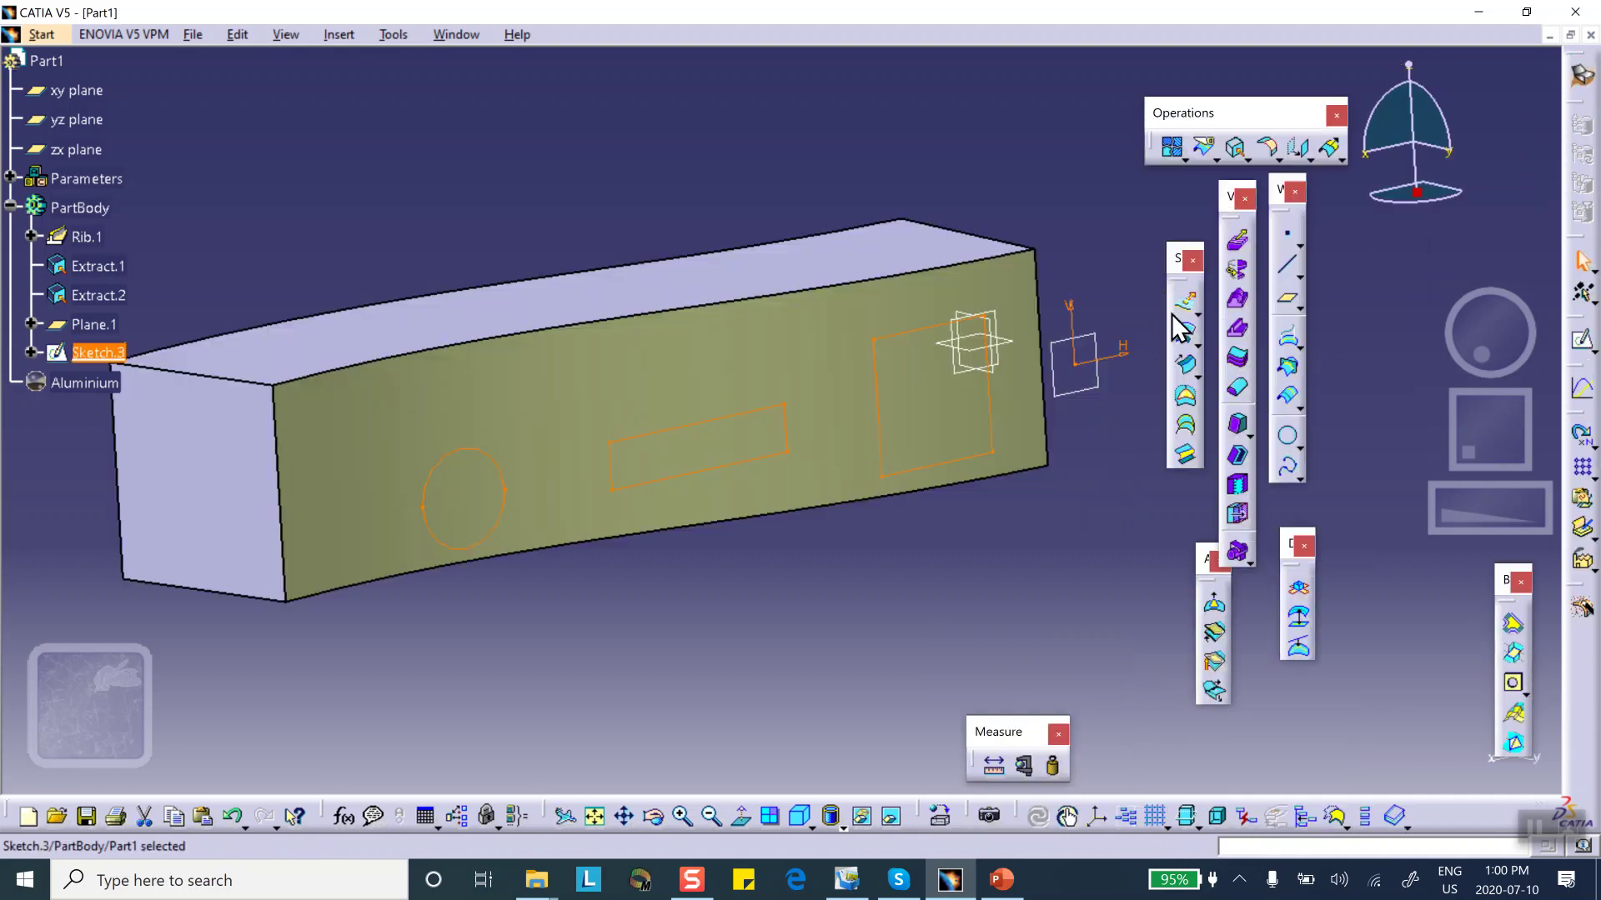
left_click(1117, 278)
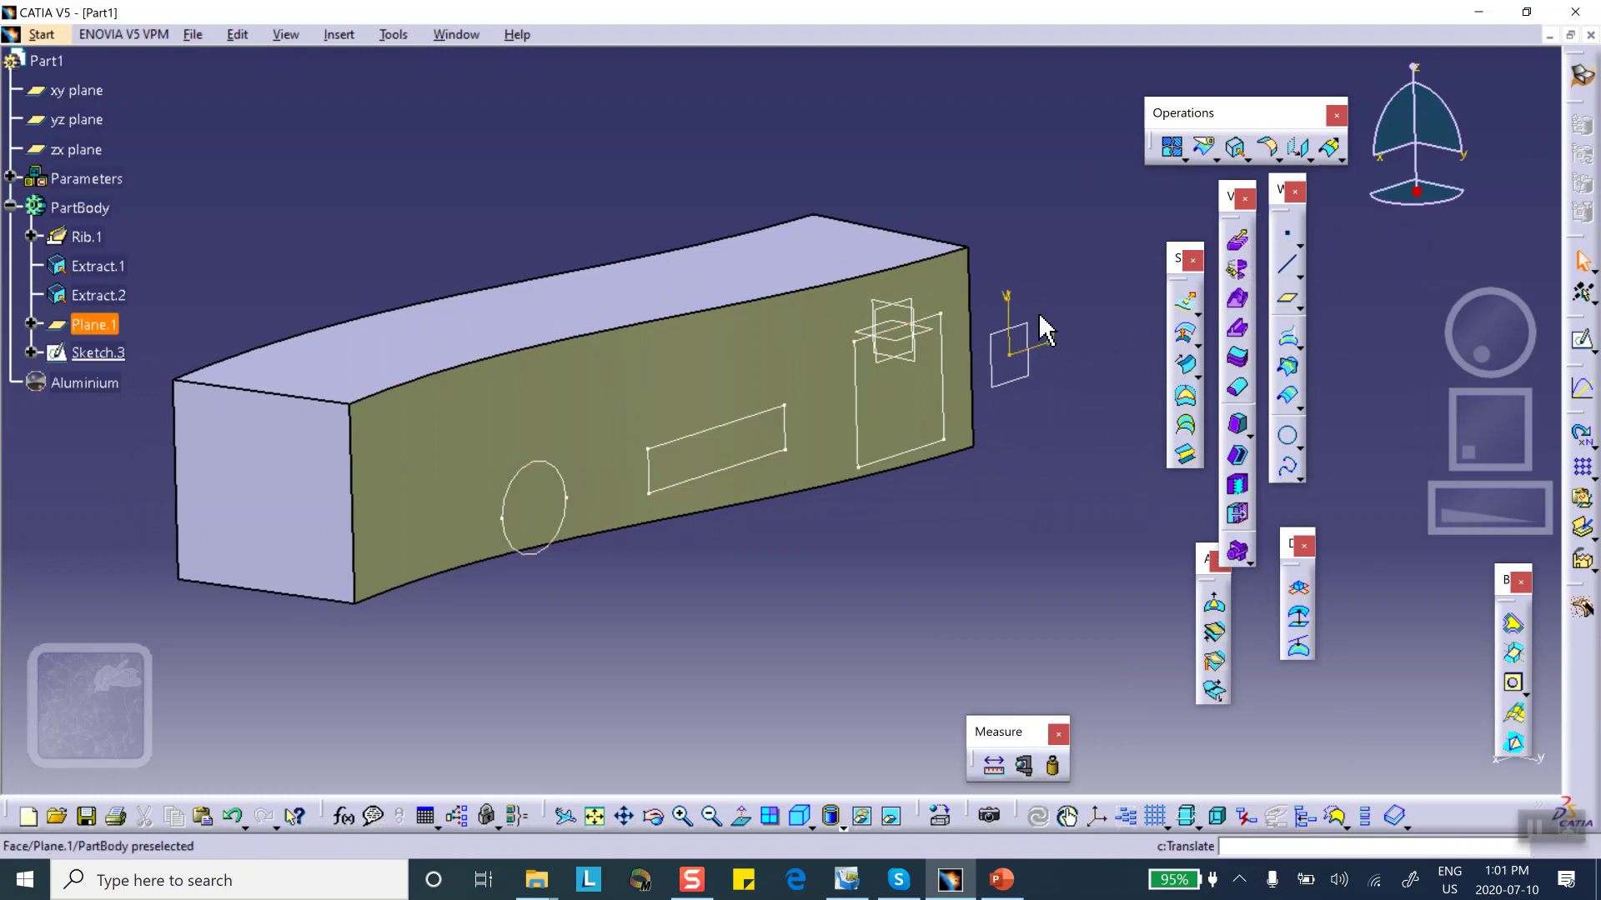
Step: Project Sketch.3 onto the extracted long side face Extract.1 with projection type Normal and Nearest solution enabled
left_click(1287, 337)
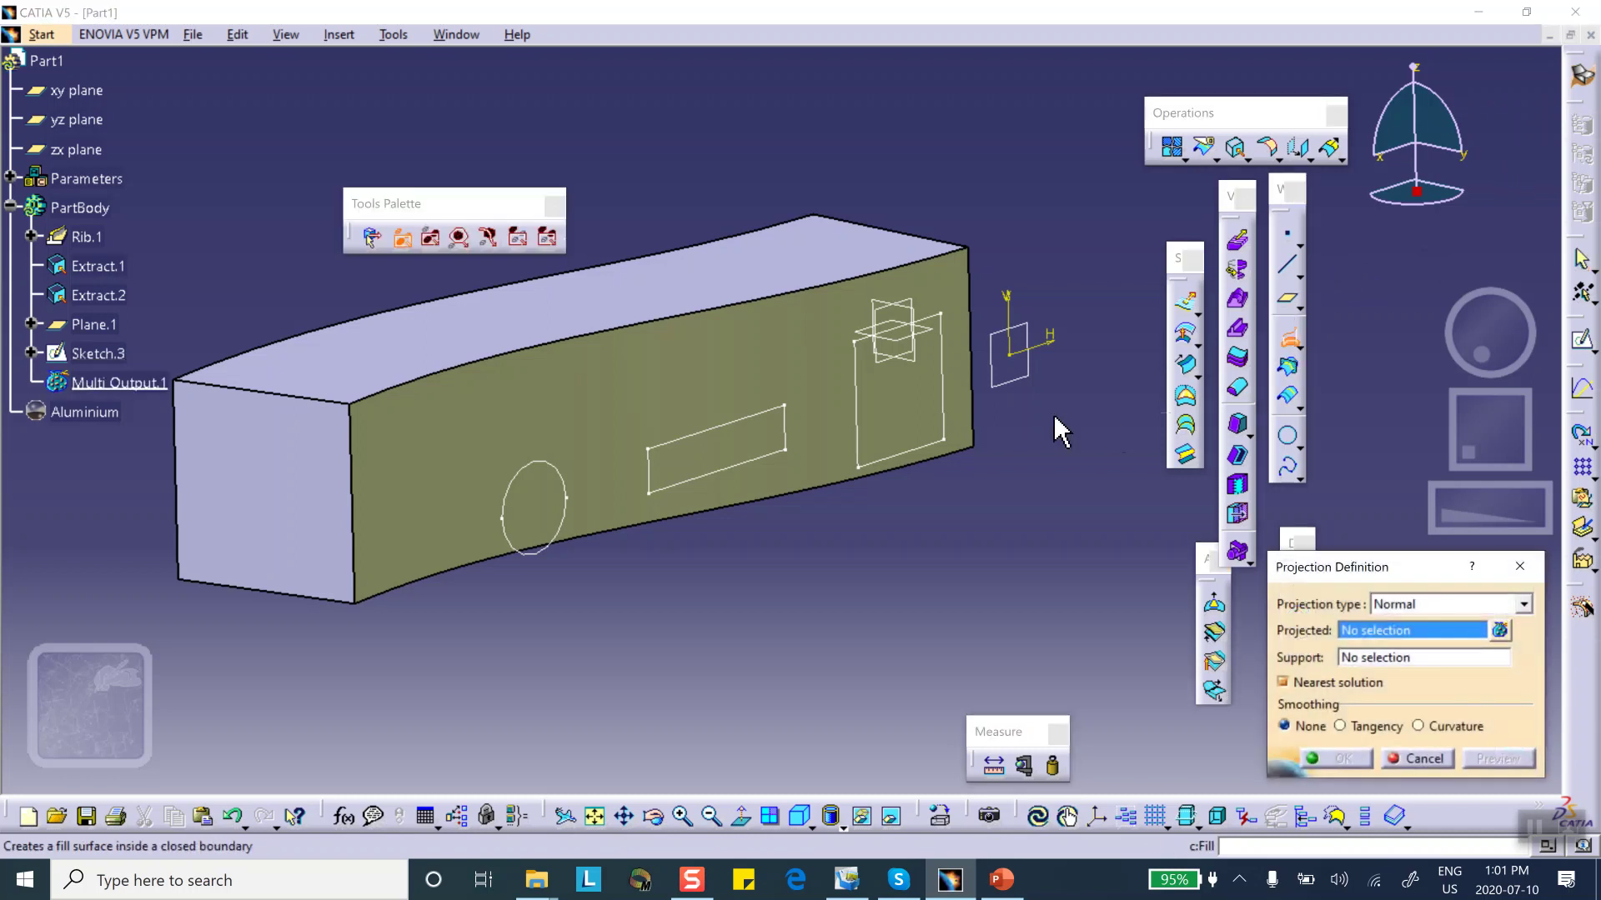
left_click(959, 428)
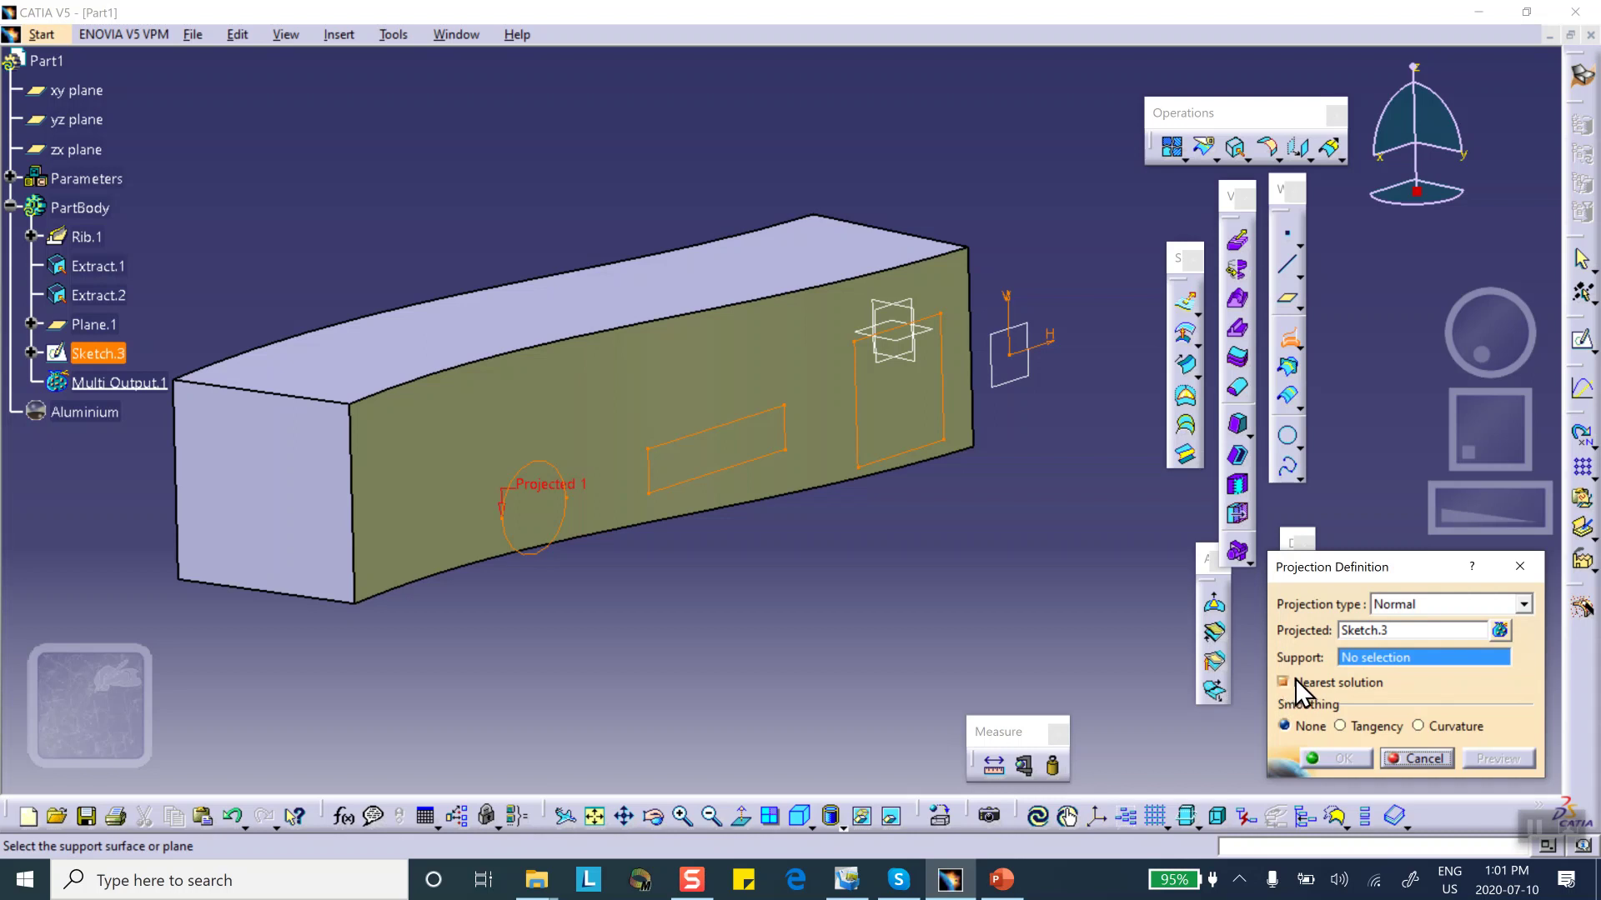
left_click(710, 367)
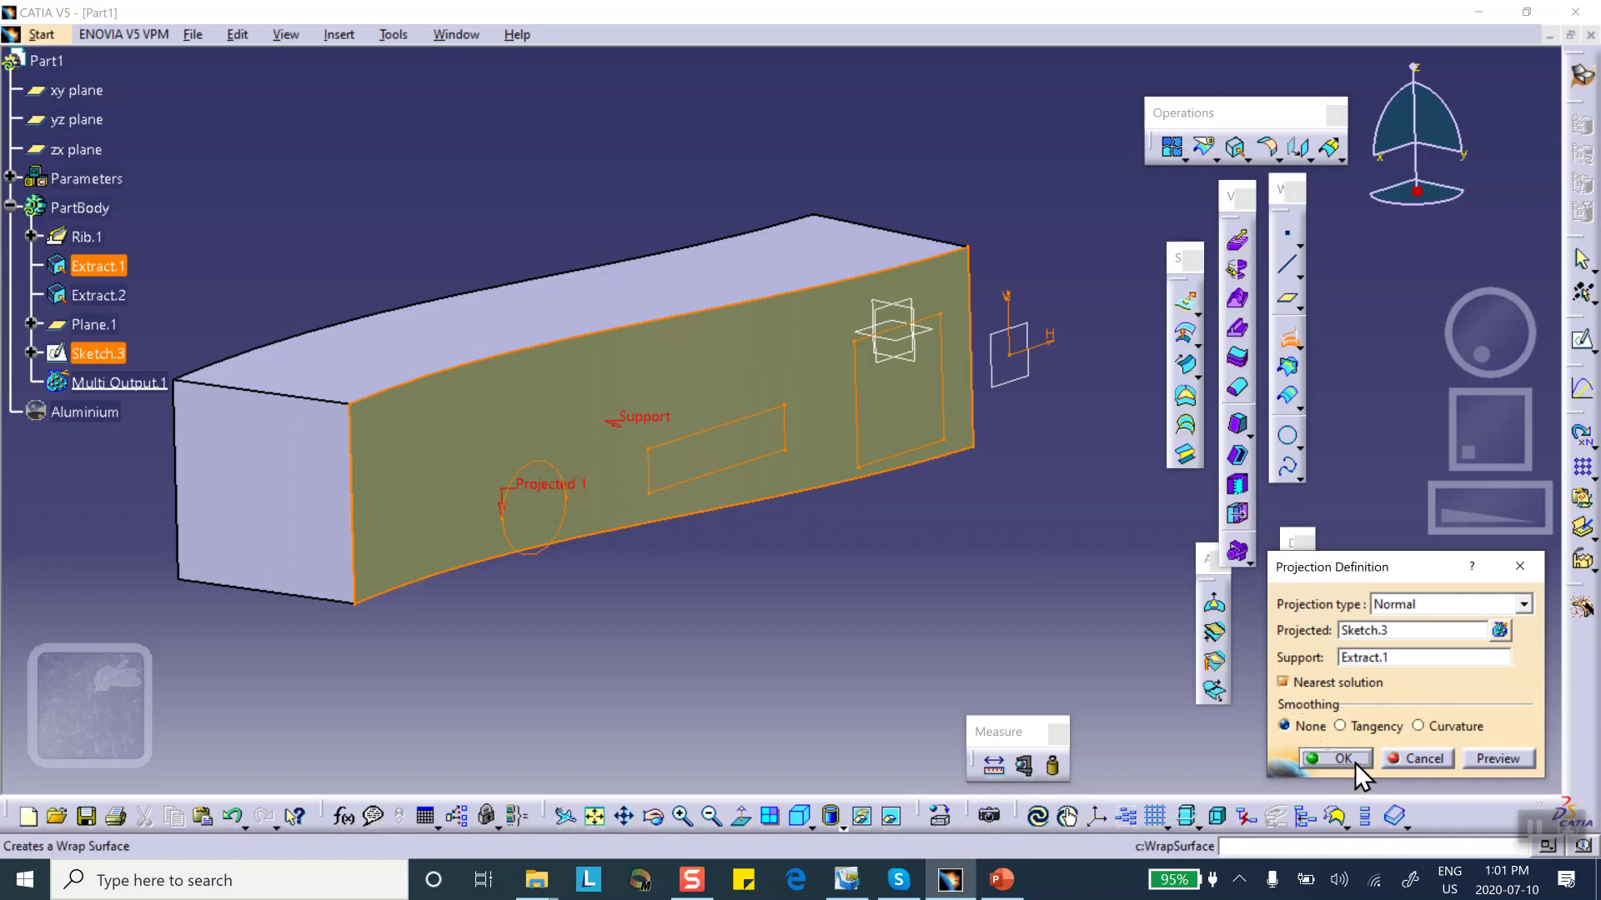
left_click(1342, 758)
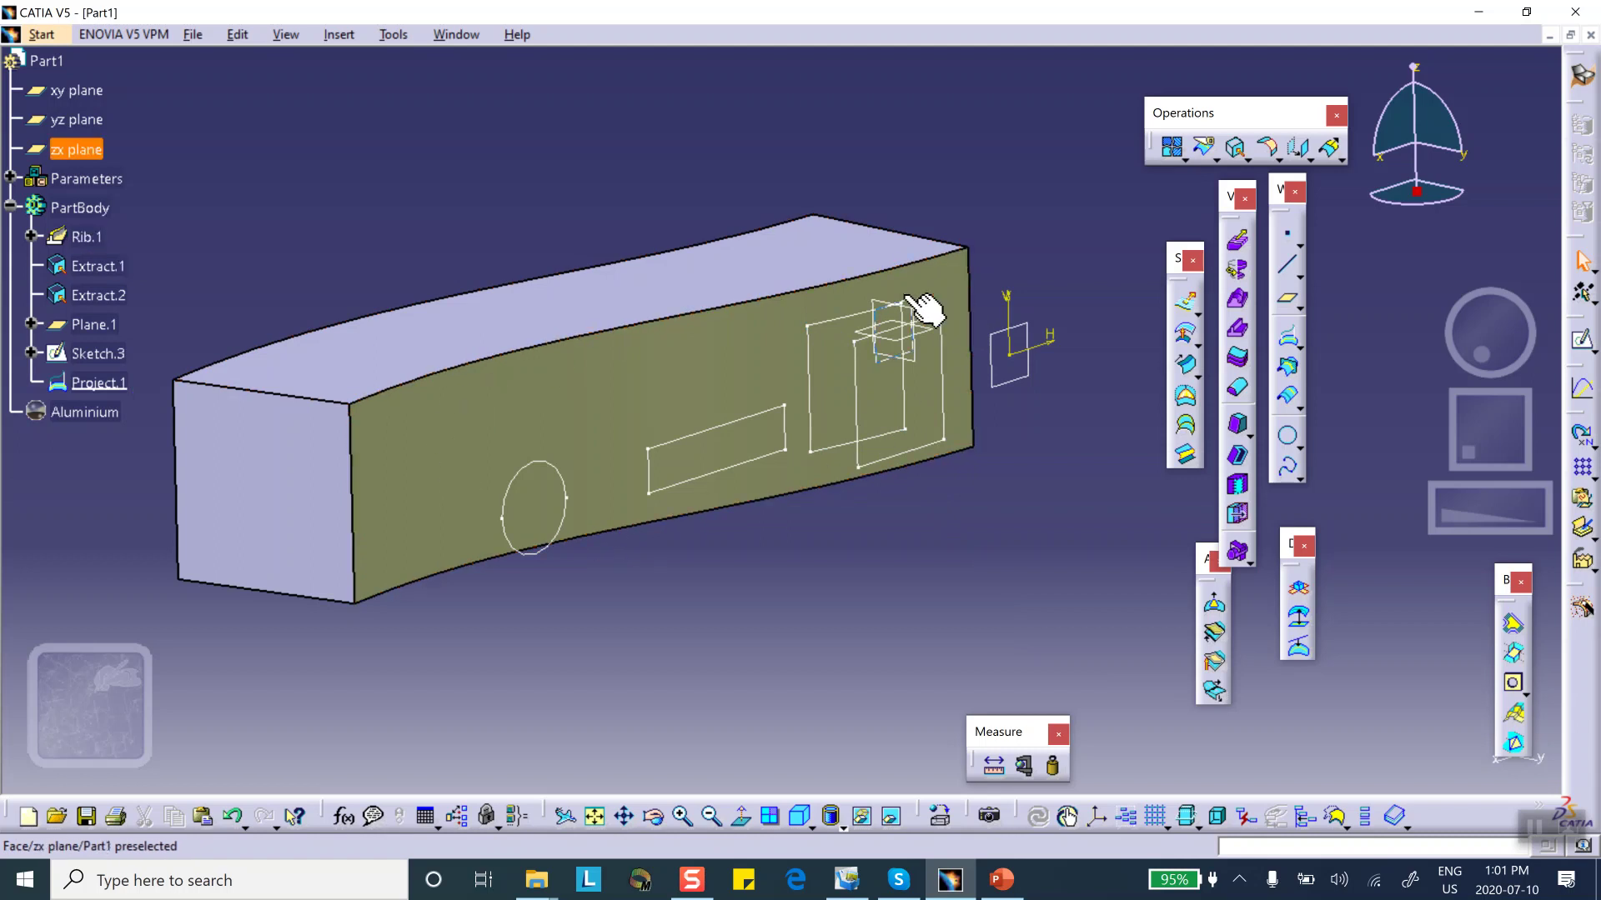
Step: Edit Project.1 to disable Nearest solution and keep all the sub-elements, and hide Sketch.3
double_click(102, 385)
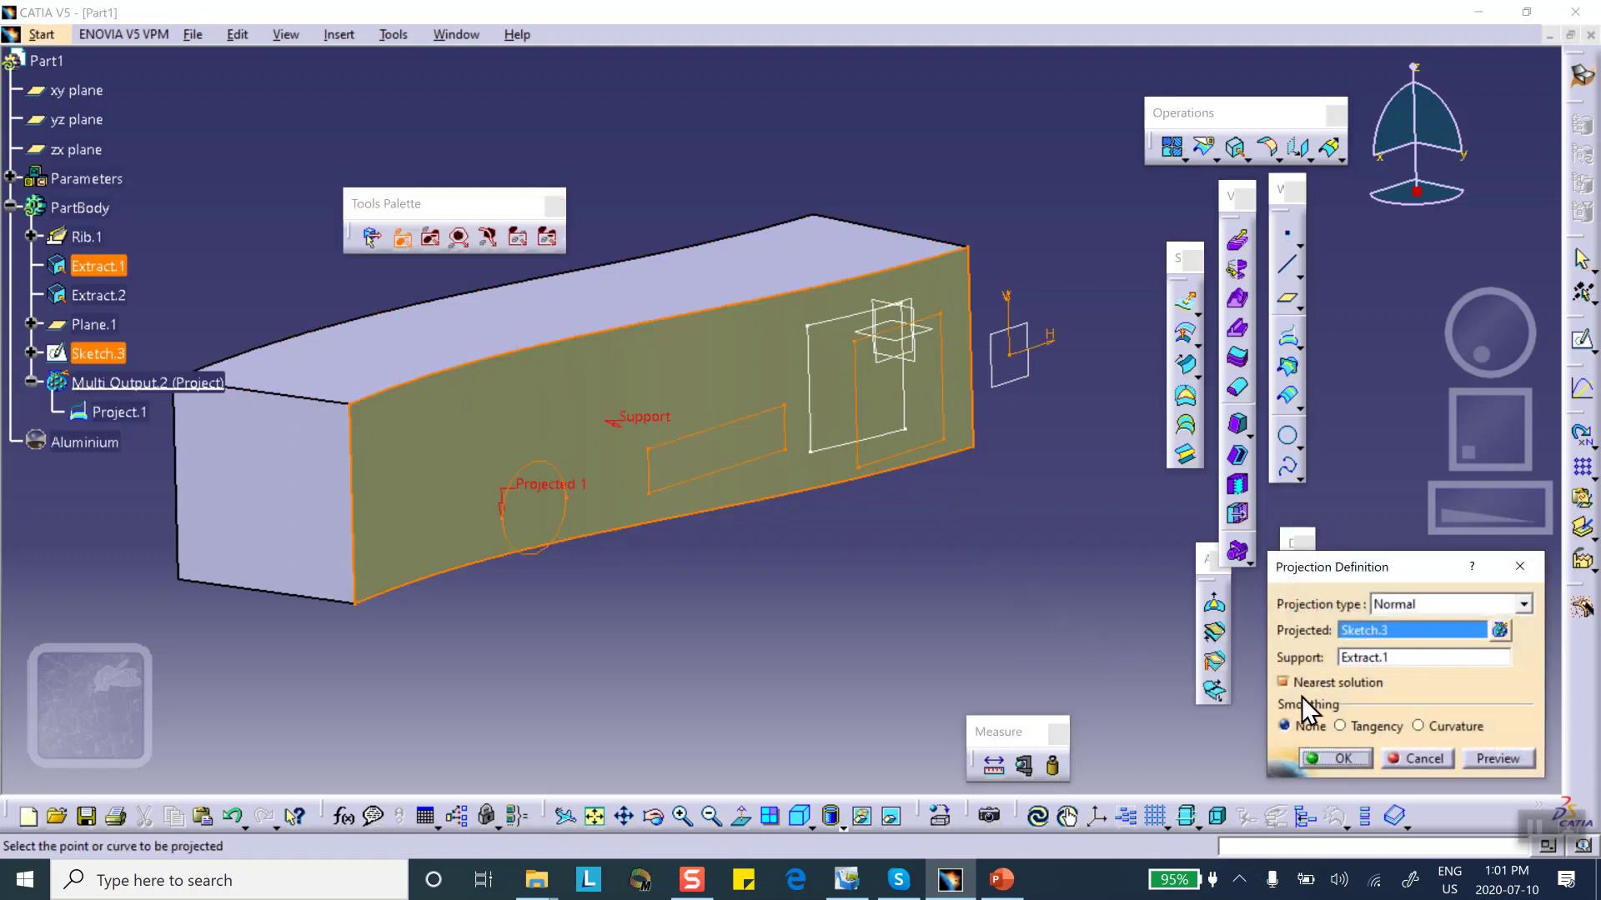
left_click(1282, 682)
left_click(1341, 755)
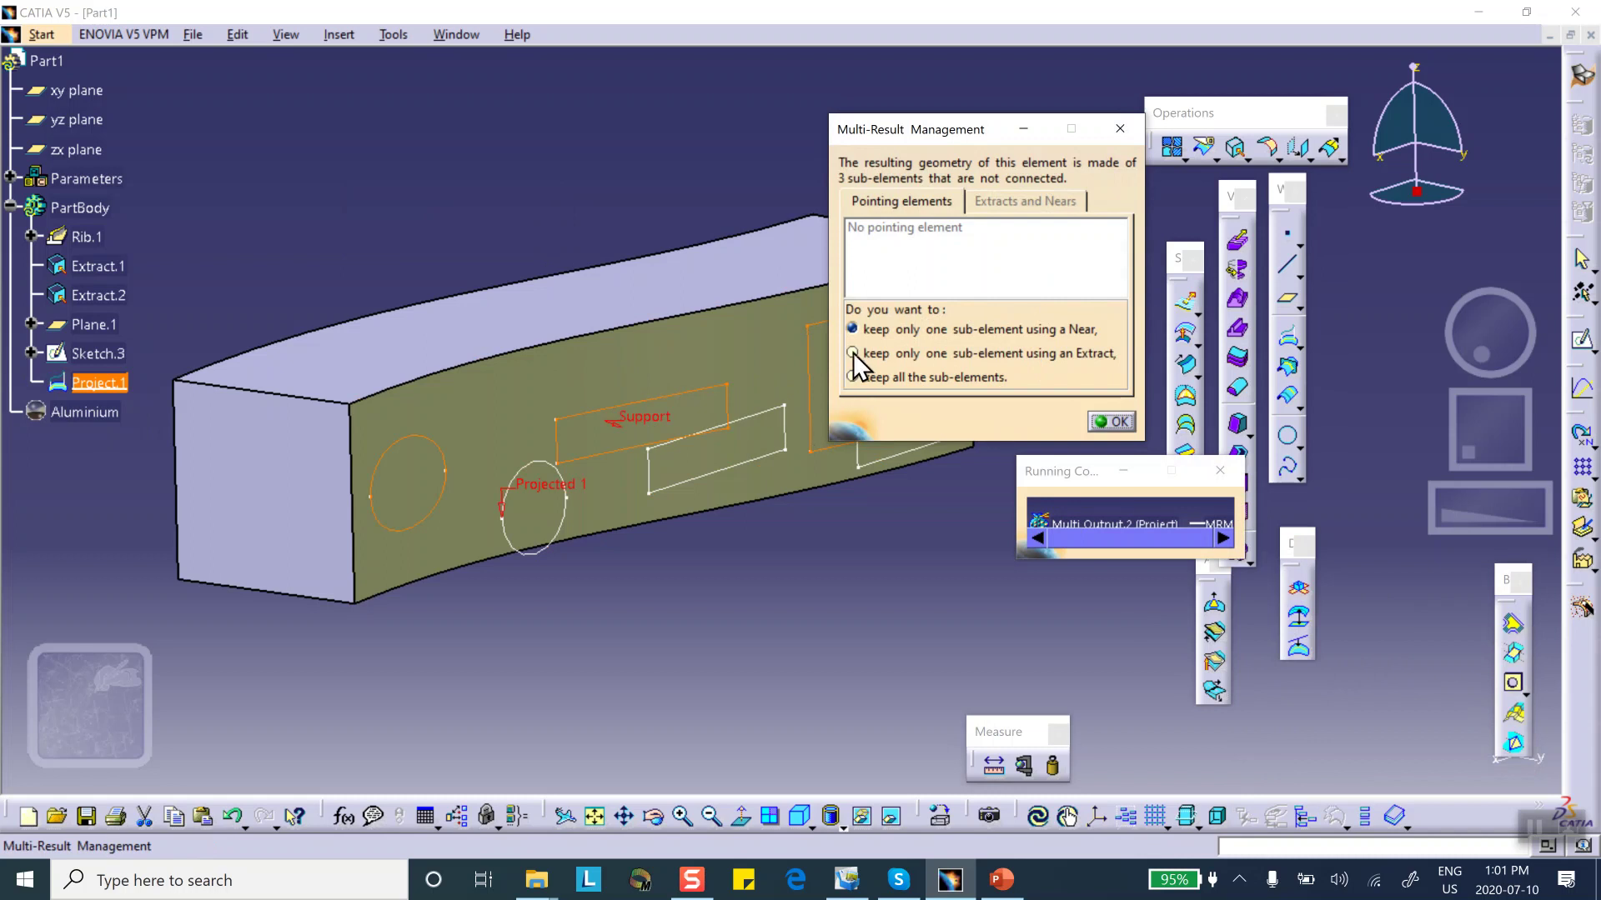
left_click(852, 377)
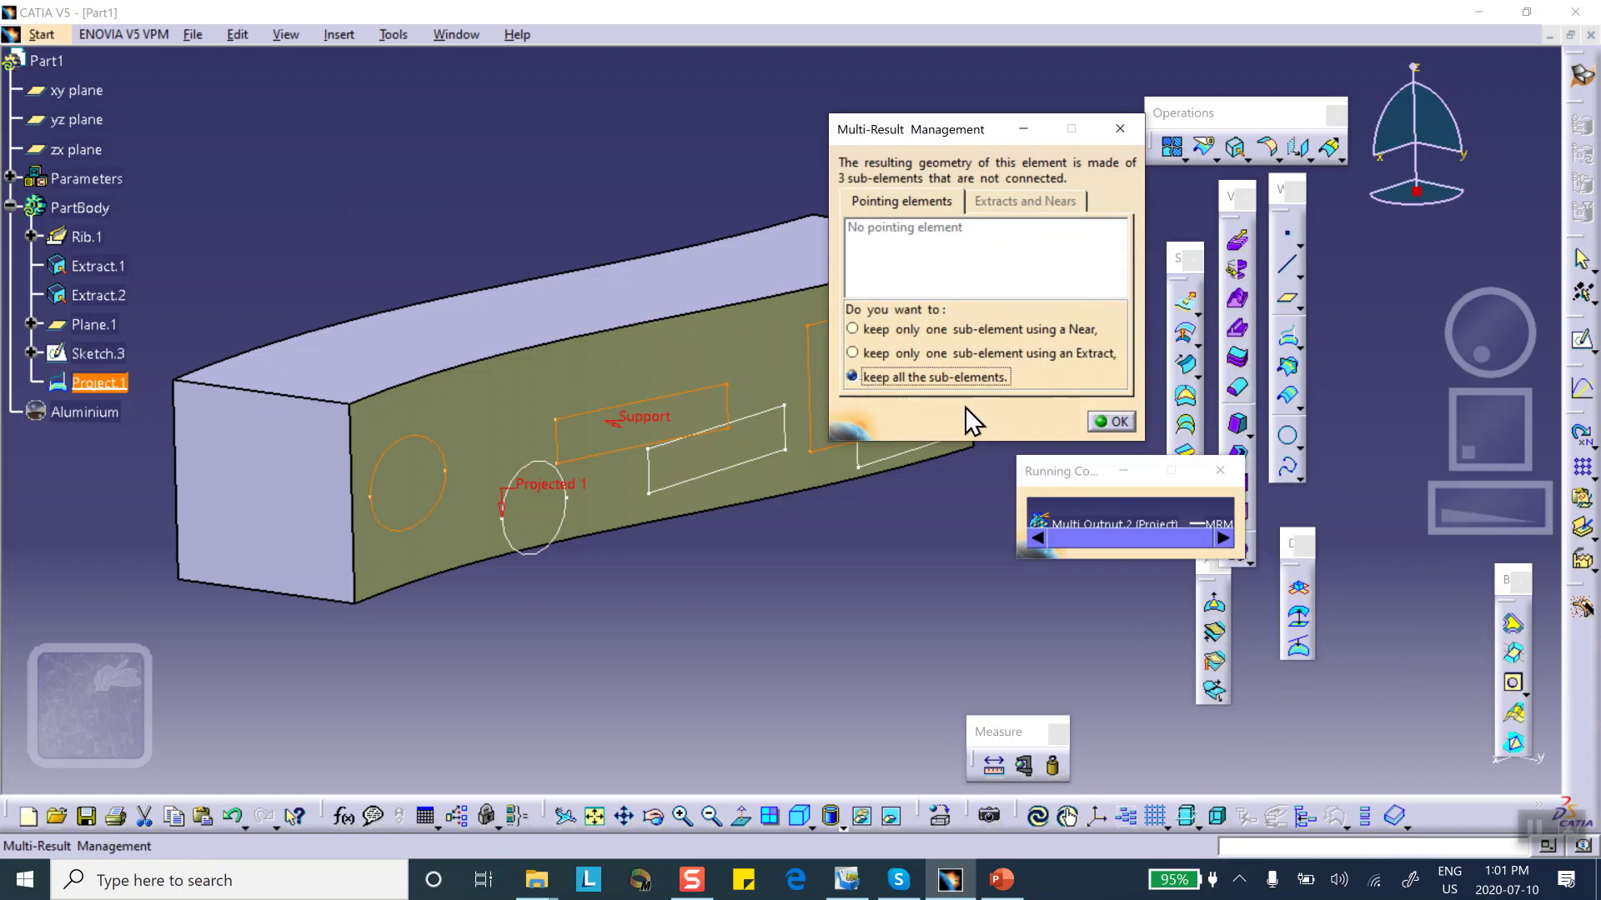
left_click(1113, 421)
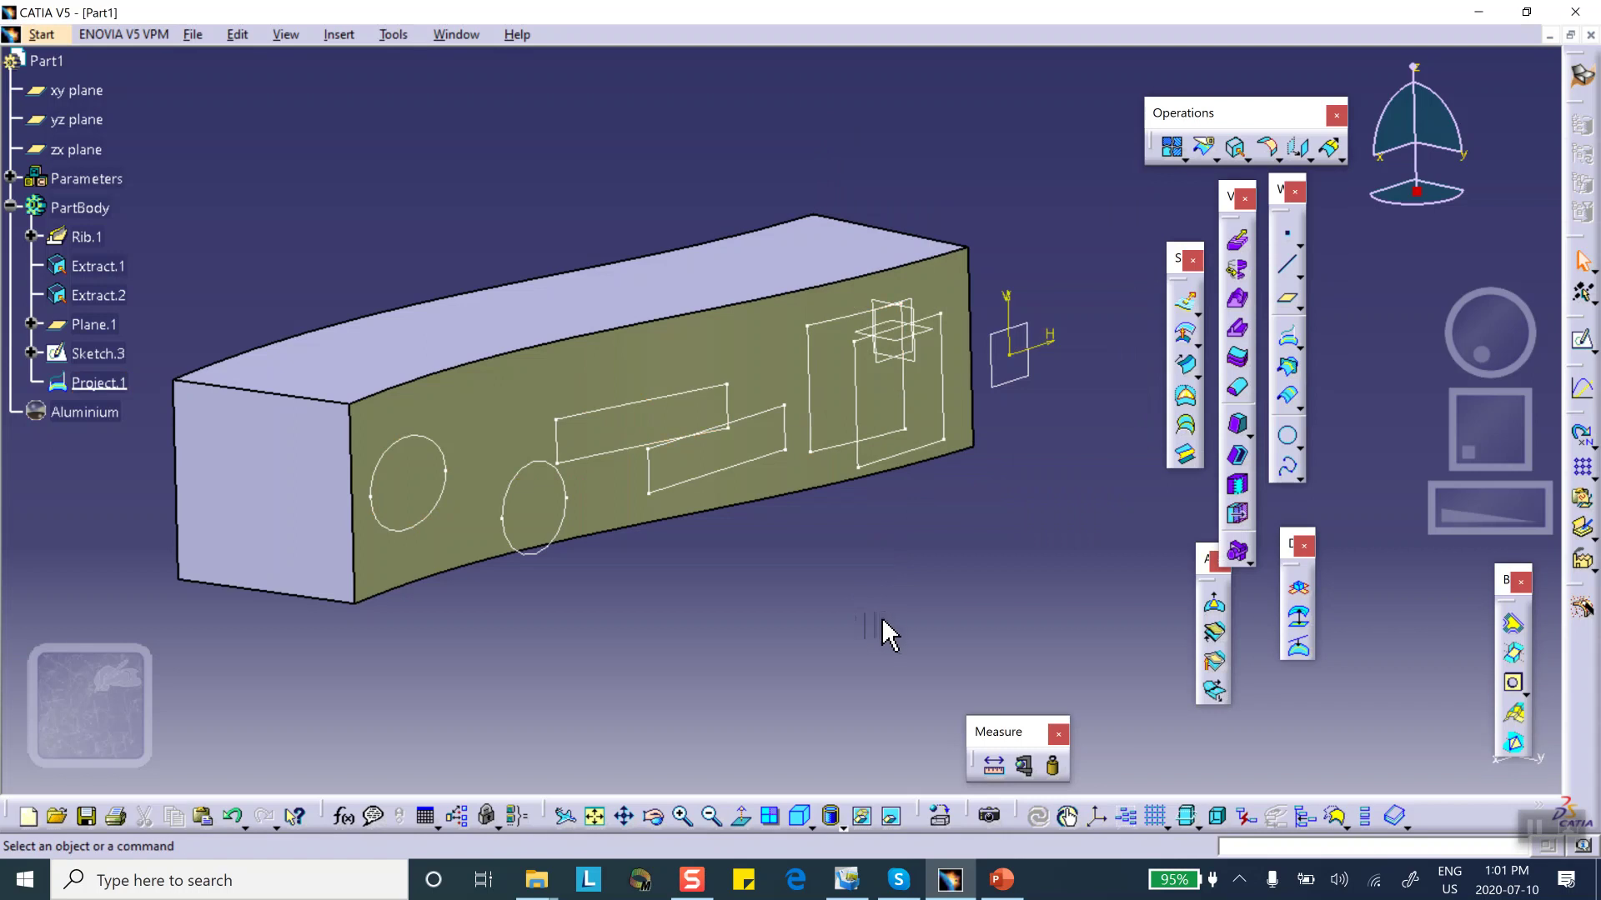
right_click(544, 553)
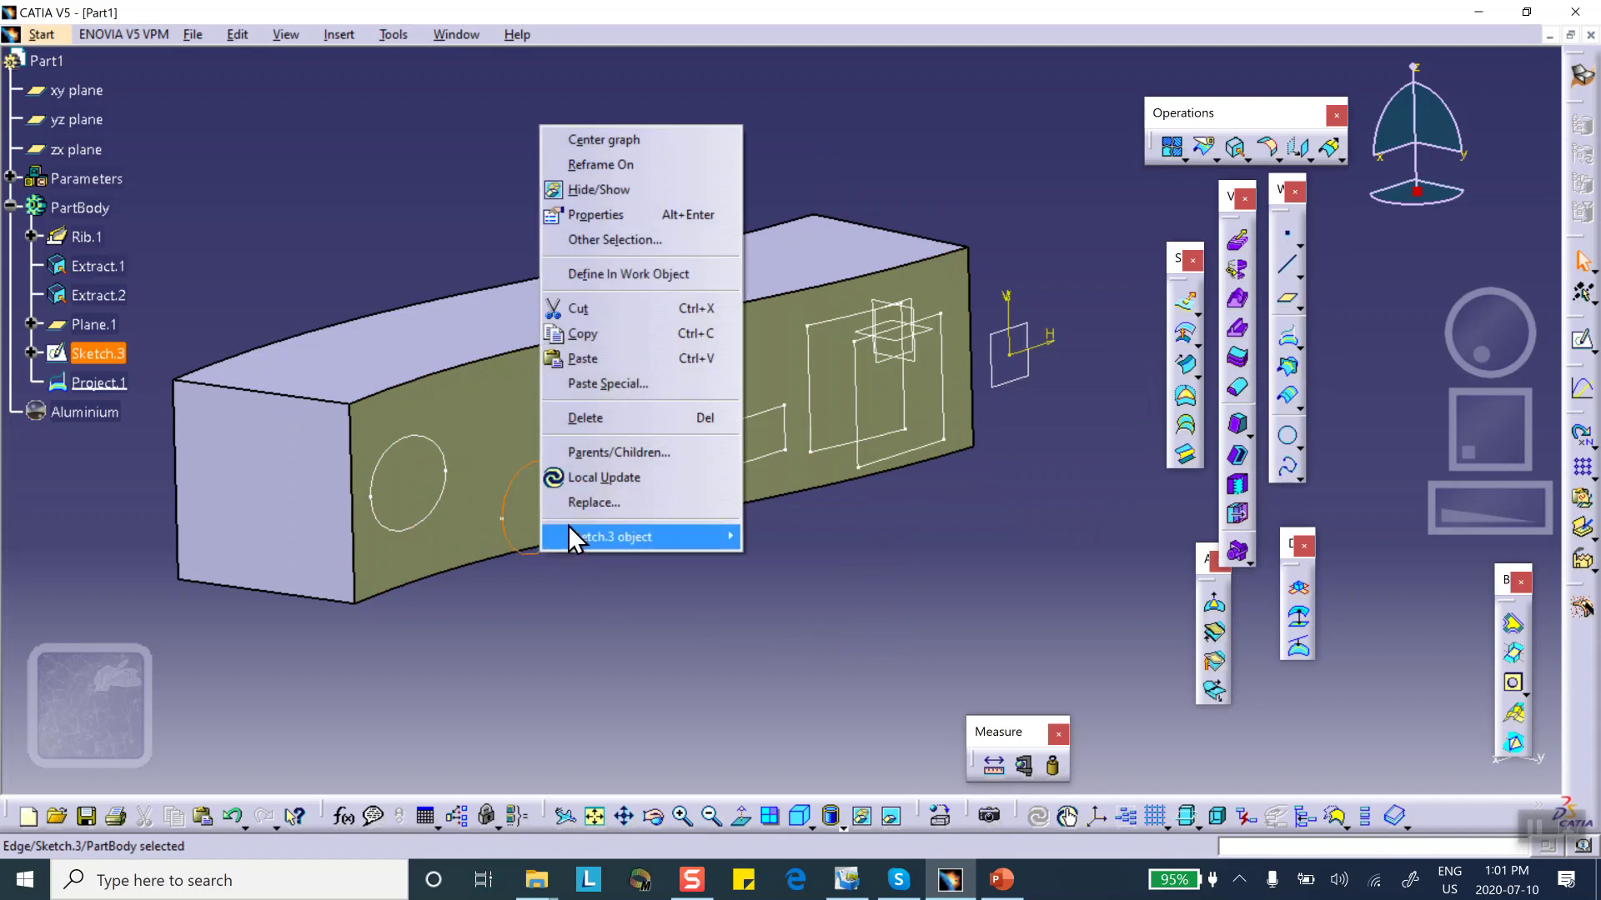
left_click(597, 190)
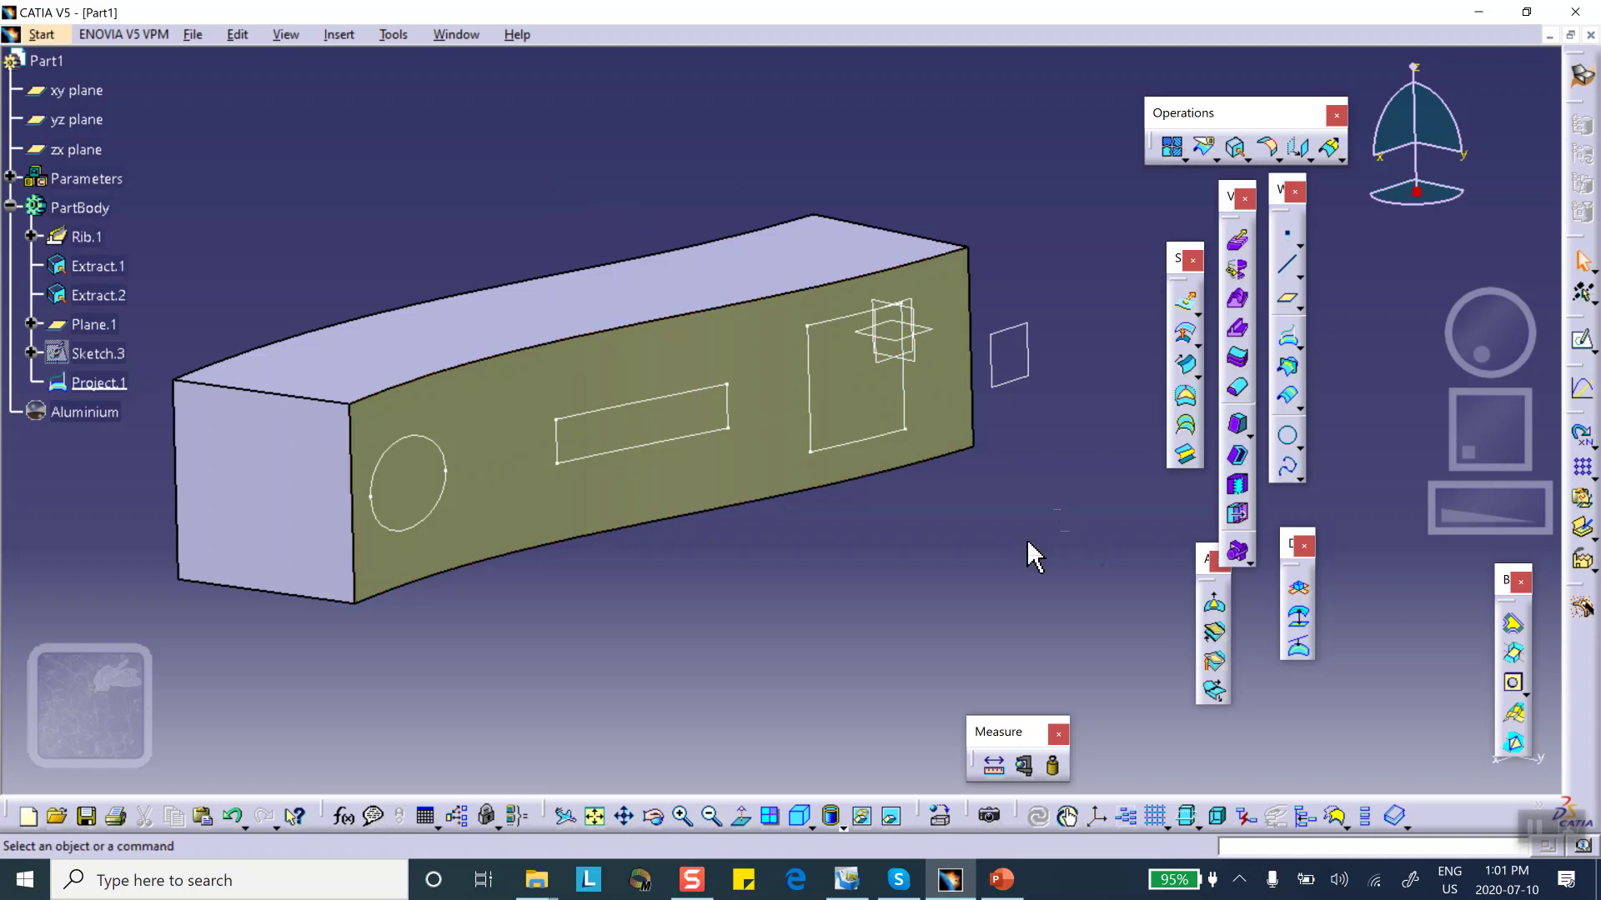
Step: Create a fill surface from the projected contours of Project.1, keeping all the sub-elements, and hide Extract.1
left_click(1186, 399)
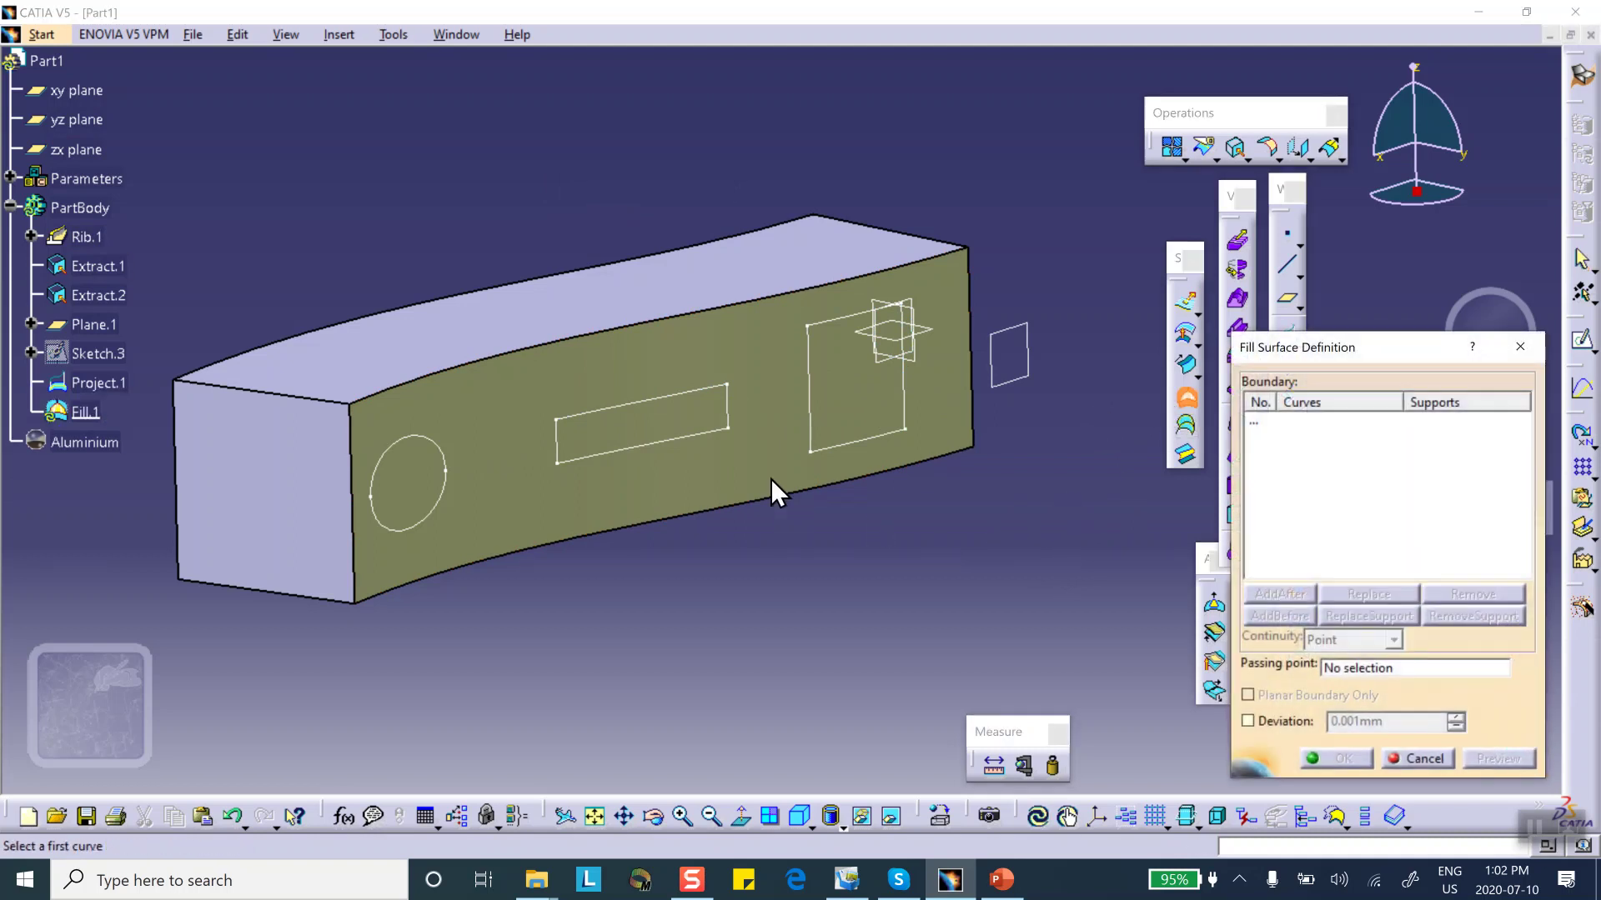
left_click(724, 440)
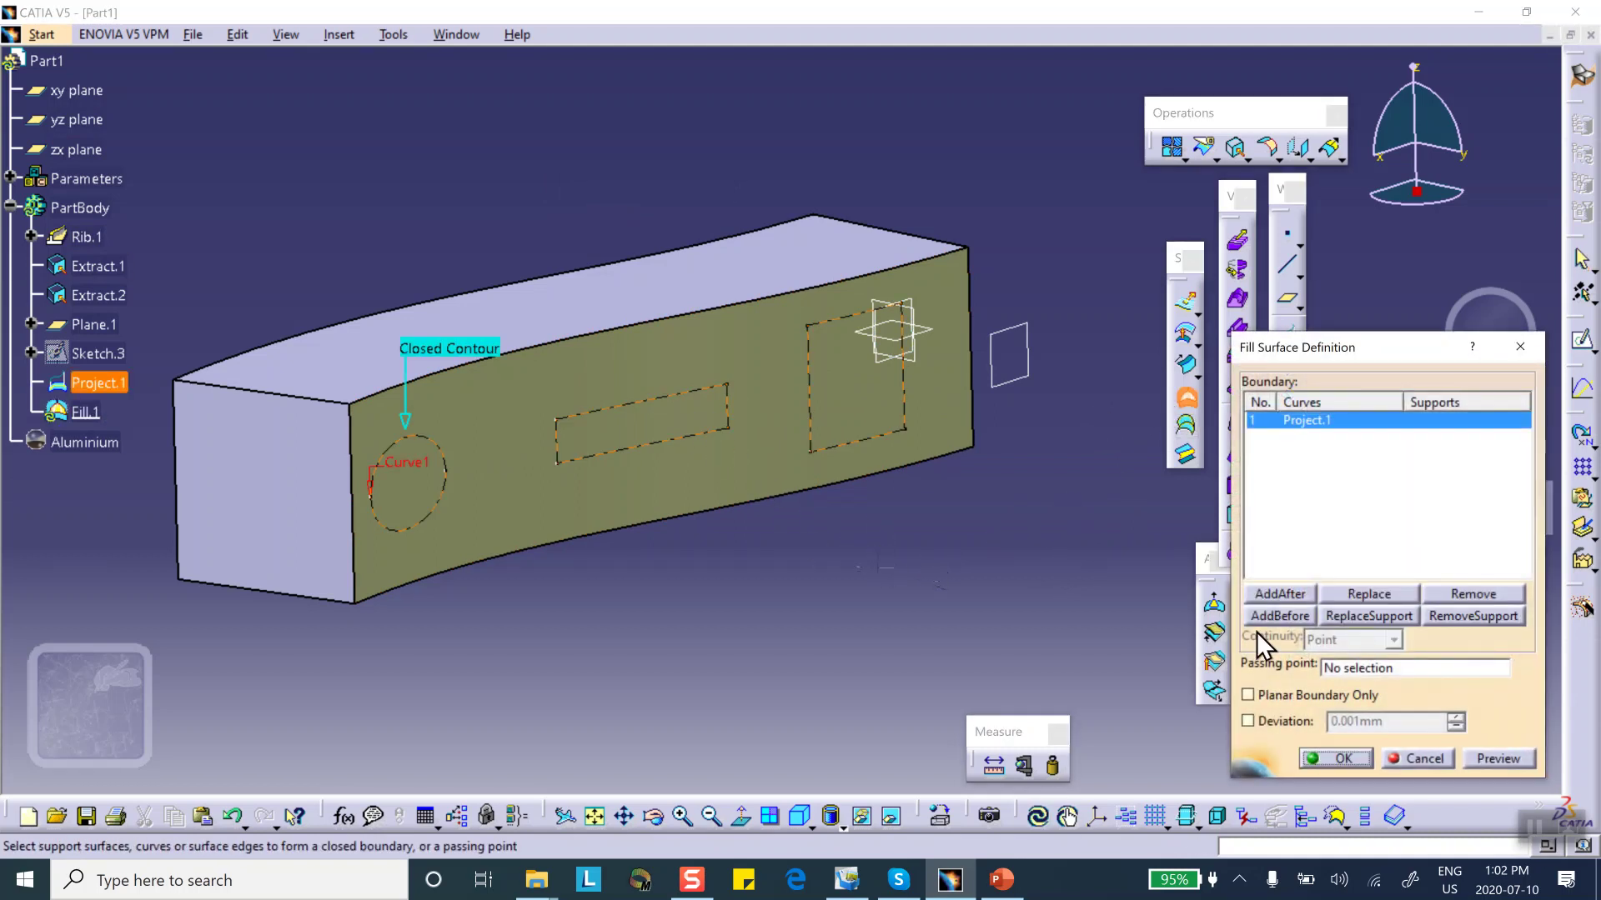
left_click(1335, 758)
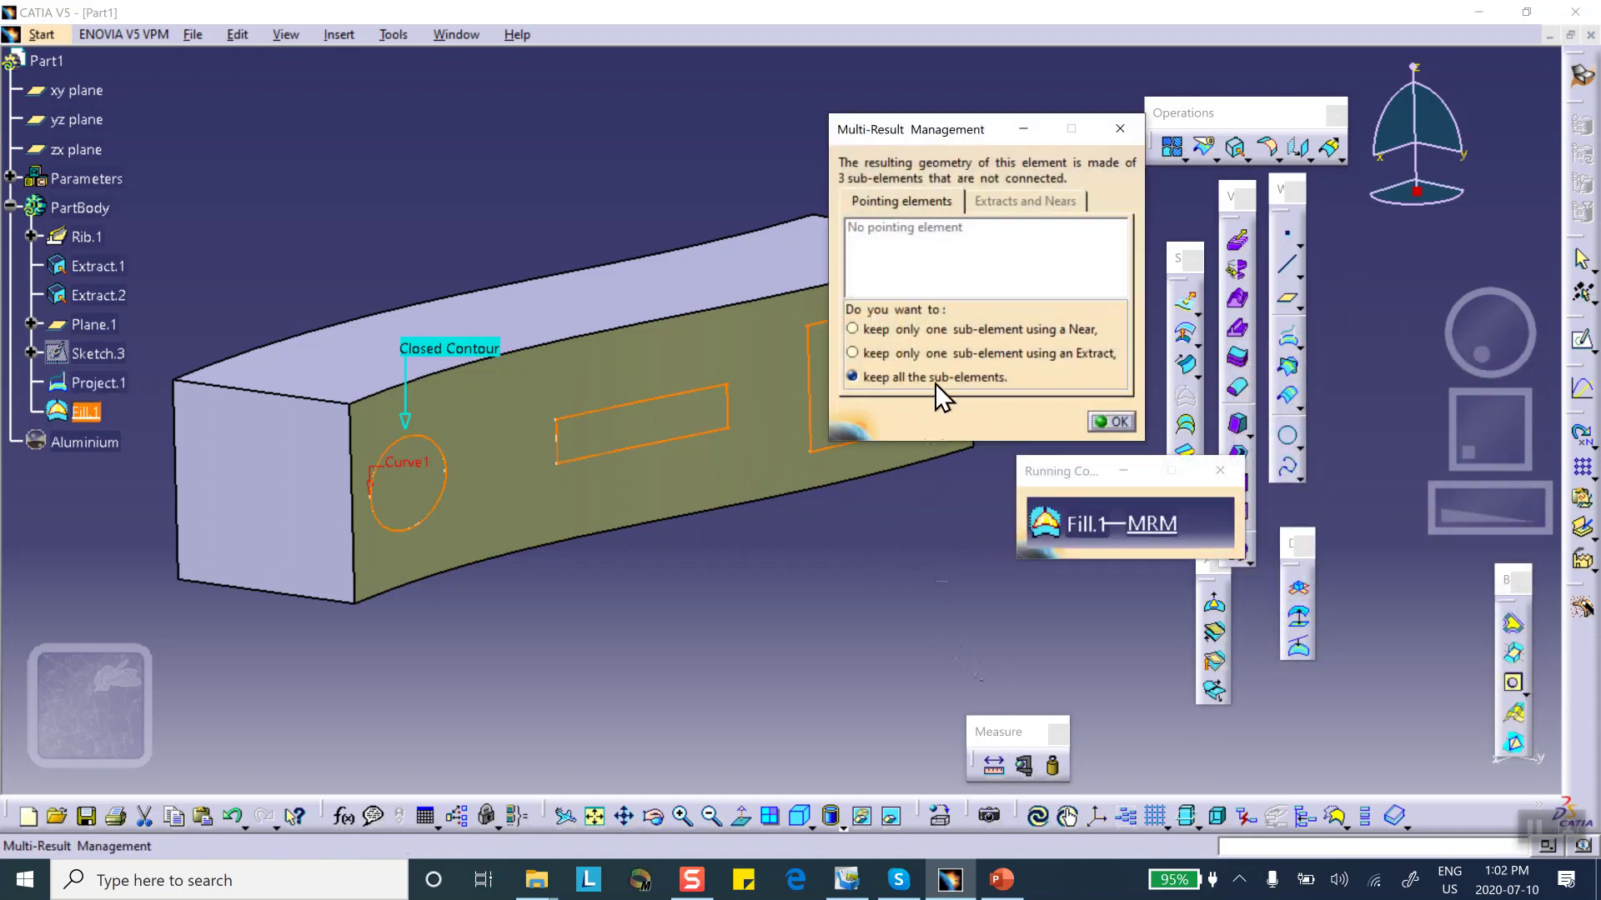
left_click(1114, 421)
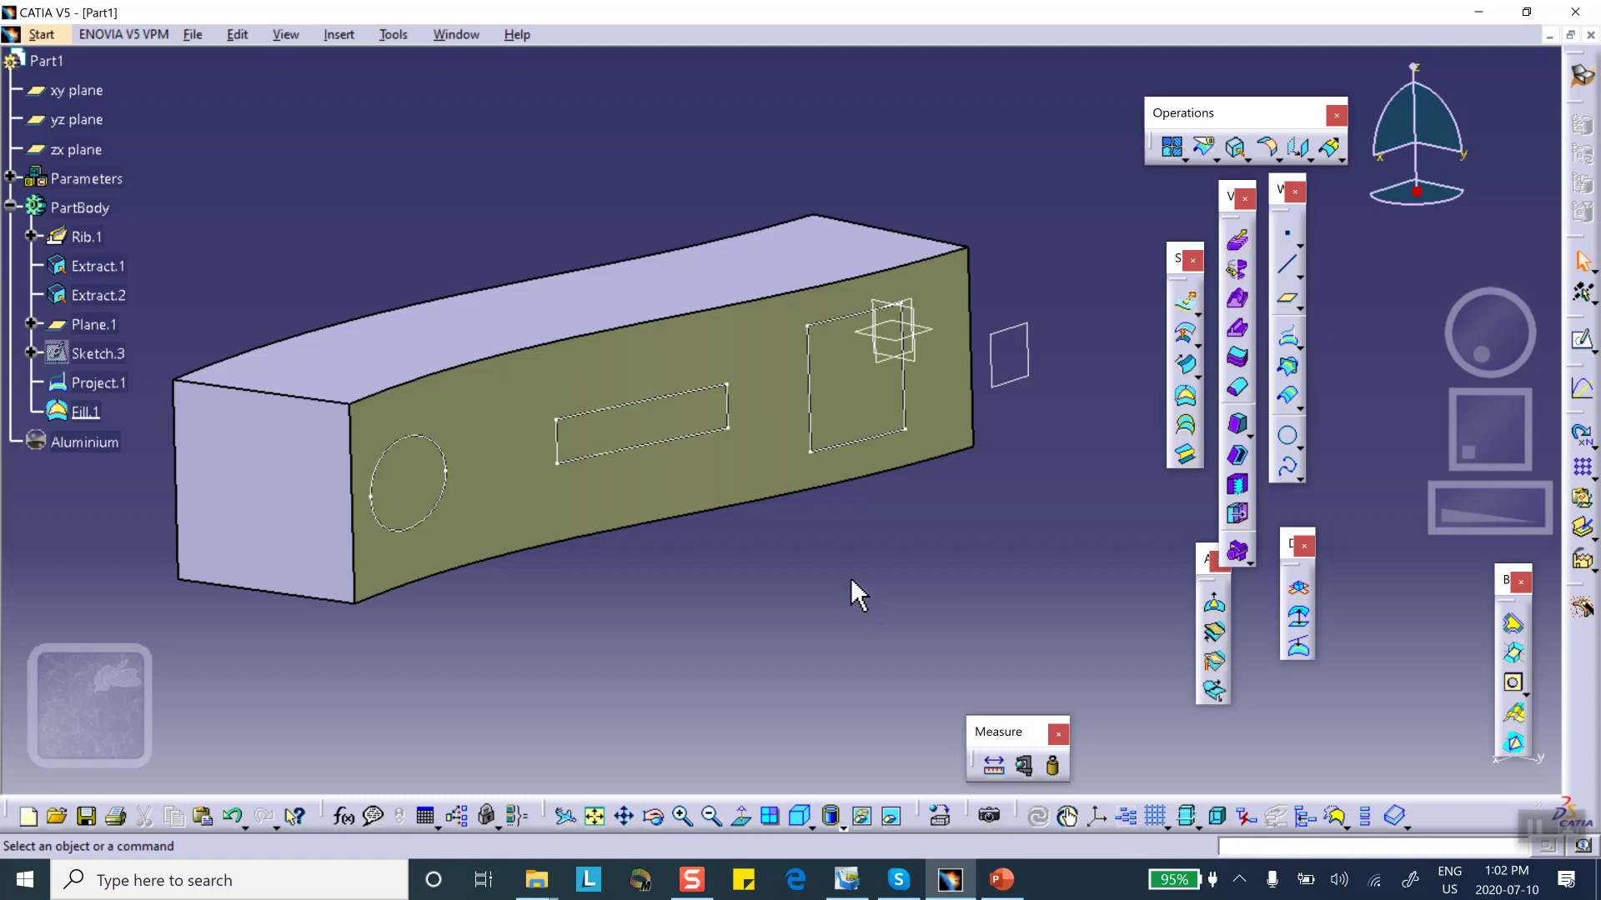
right_click(646, 365)
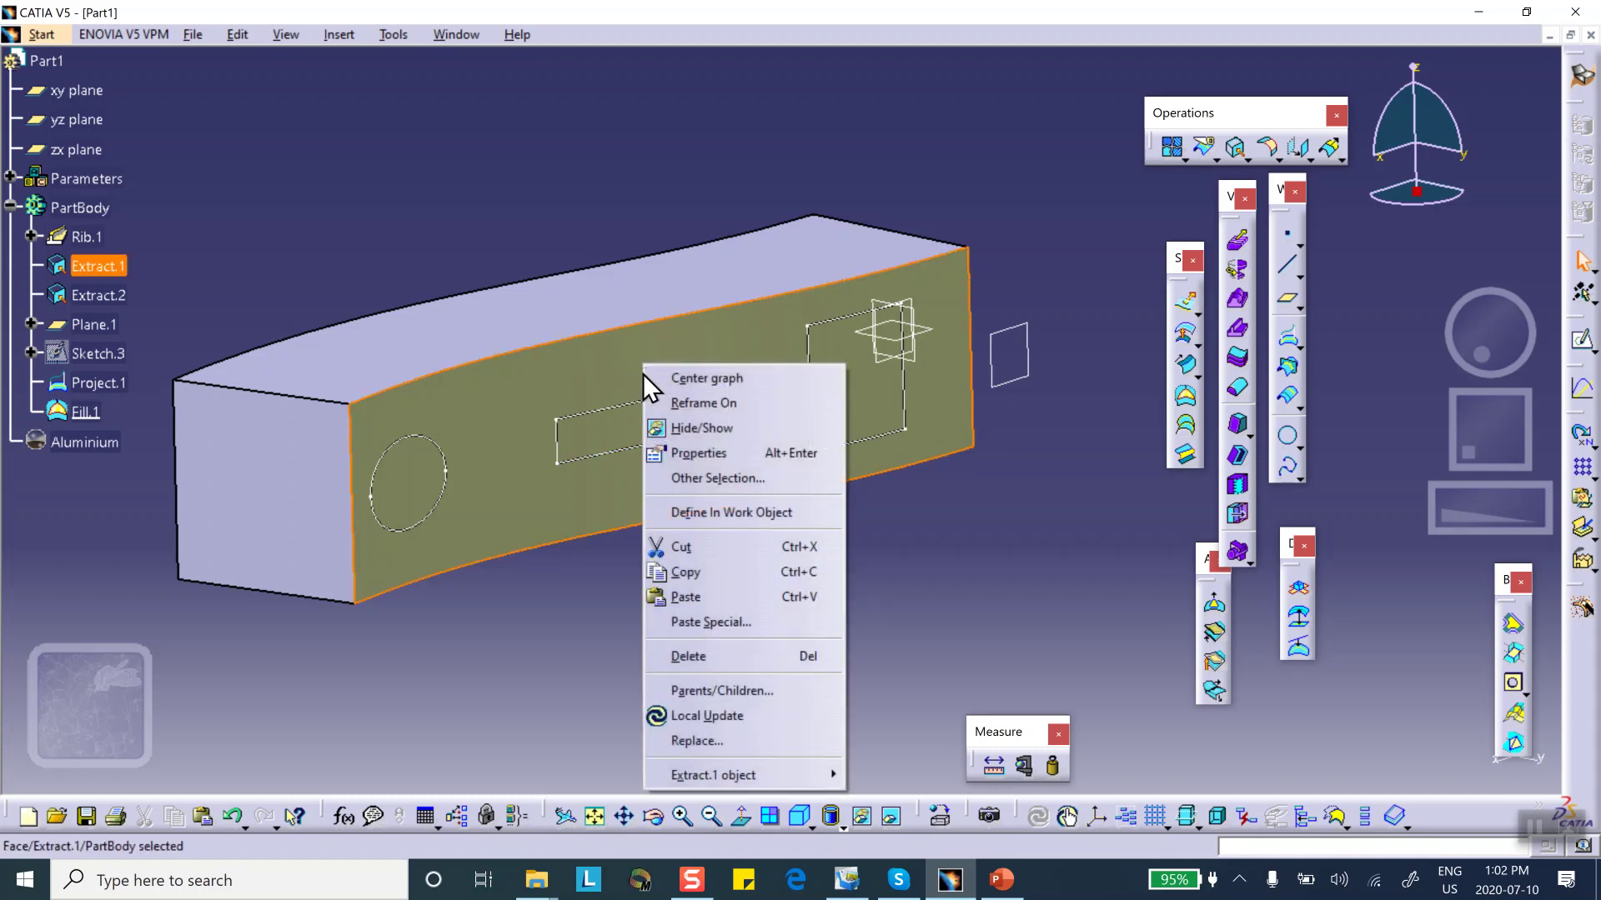
left_click(686, 429)
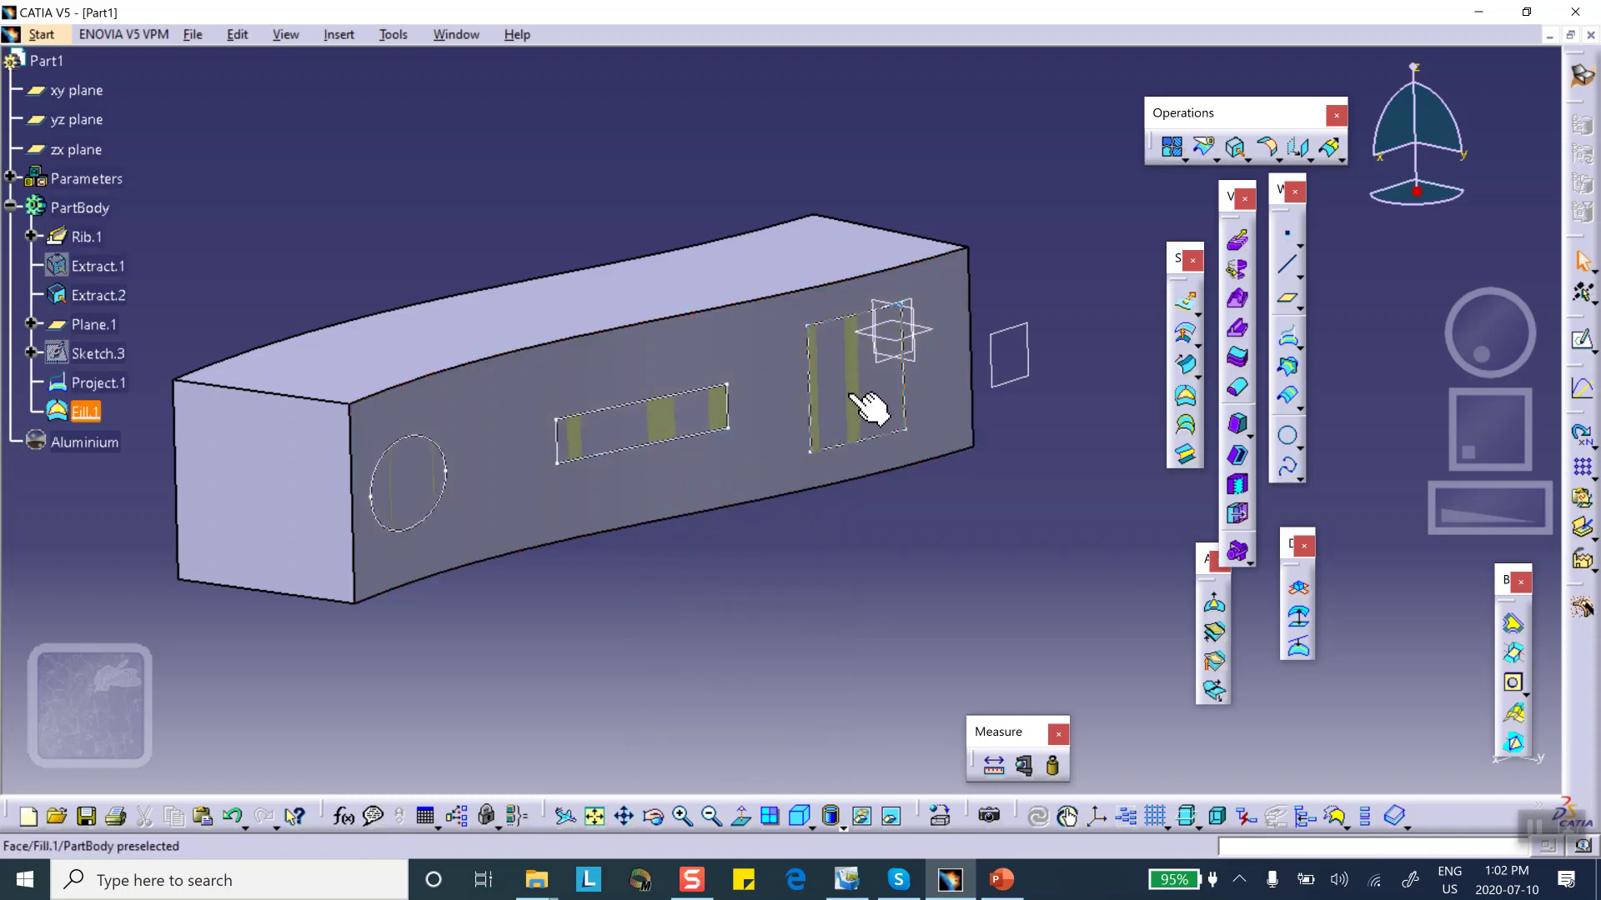
Step: Examine the filled patches on the rib's side face in wireframe, plain shading and hidden-edge shading, returning to shading with edges
middle_click_drag(697, 511, 528, 442)
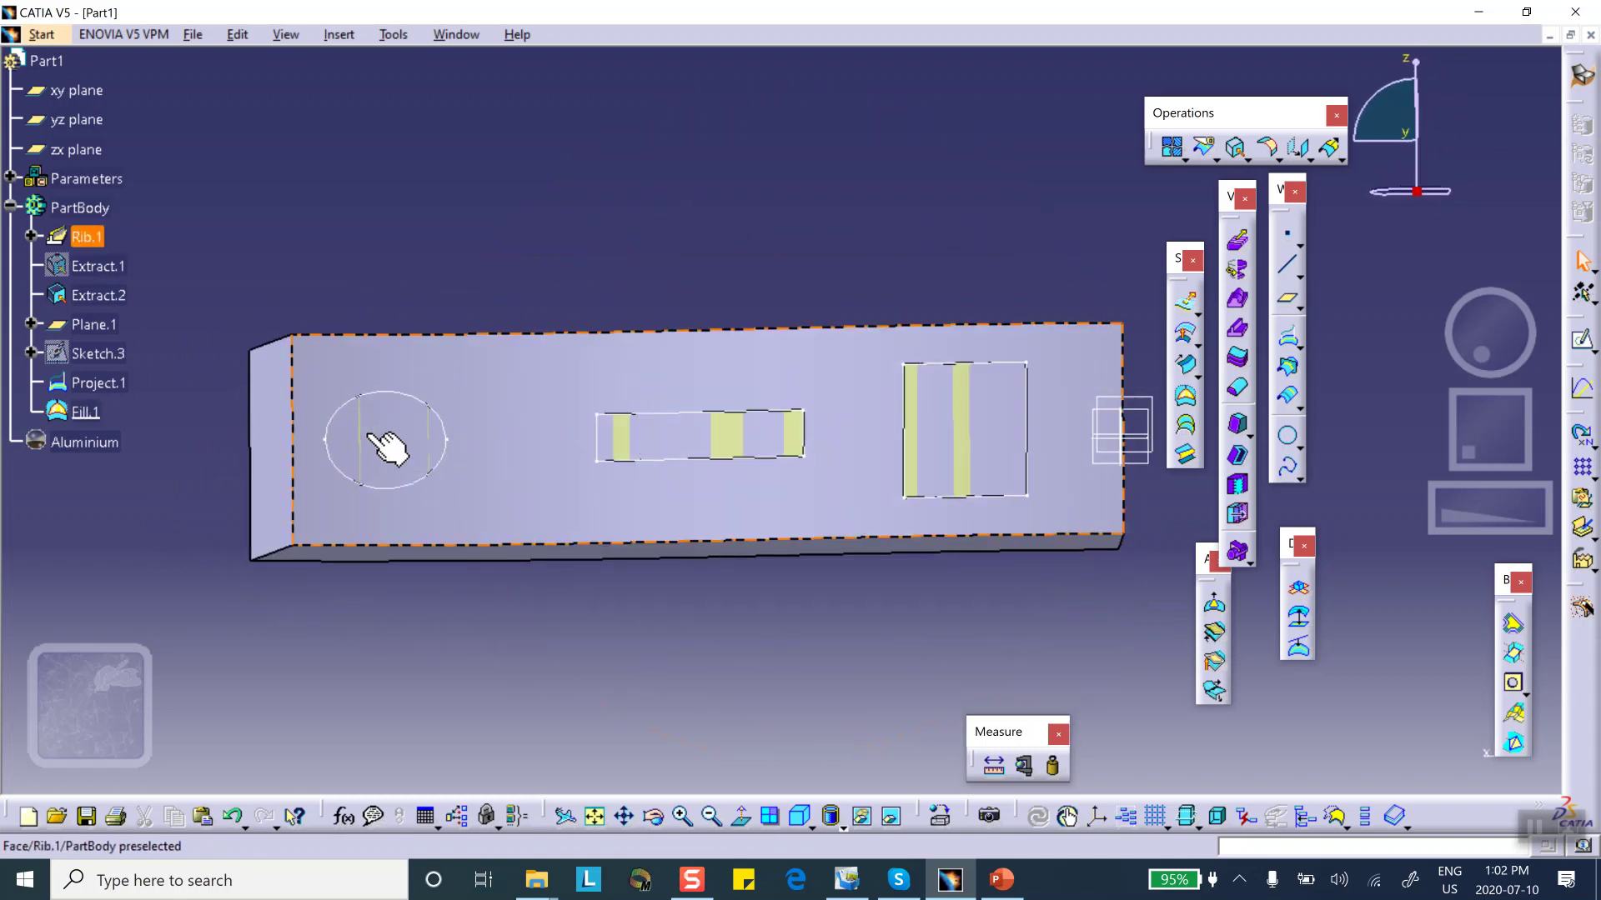
middle_click_drag(659, 380, 685, 581)
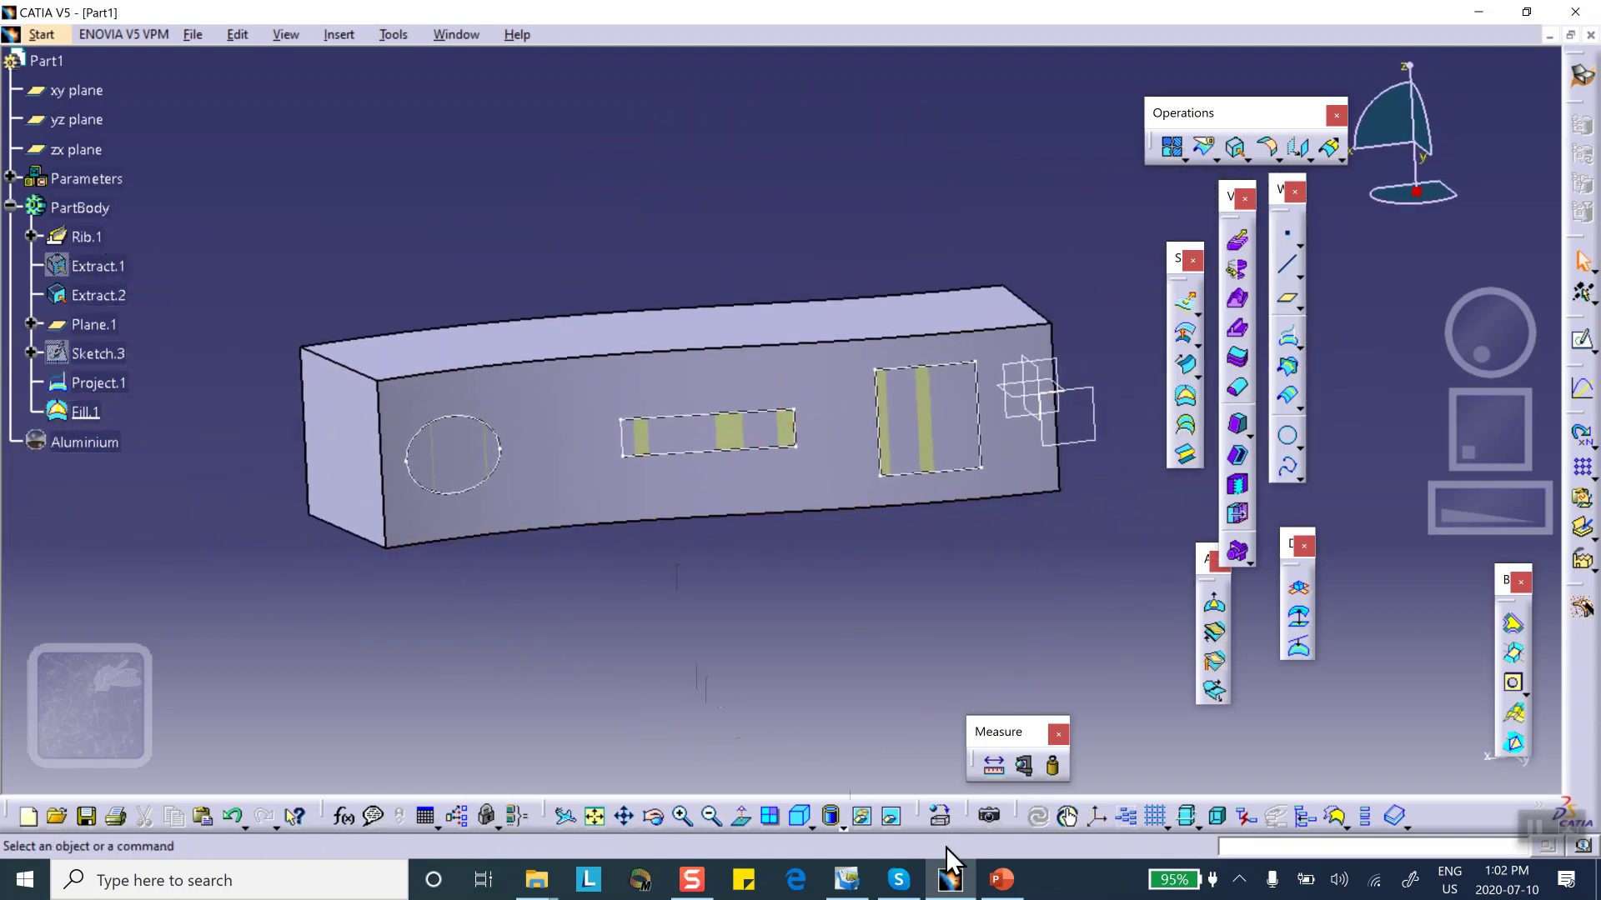
left_click(842, 825)
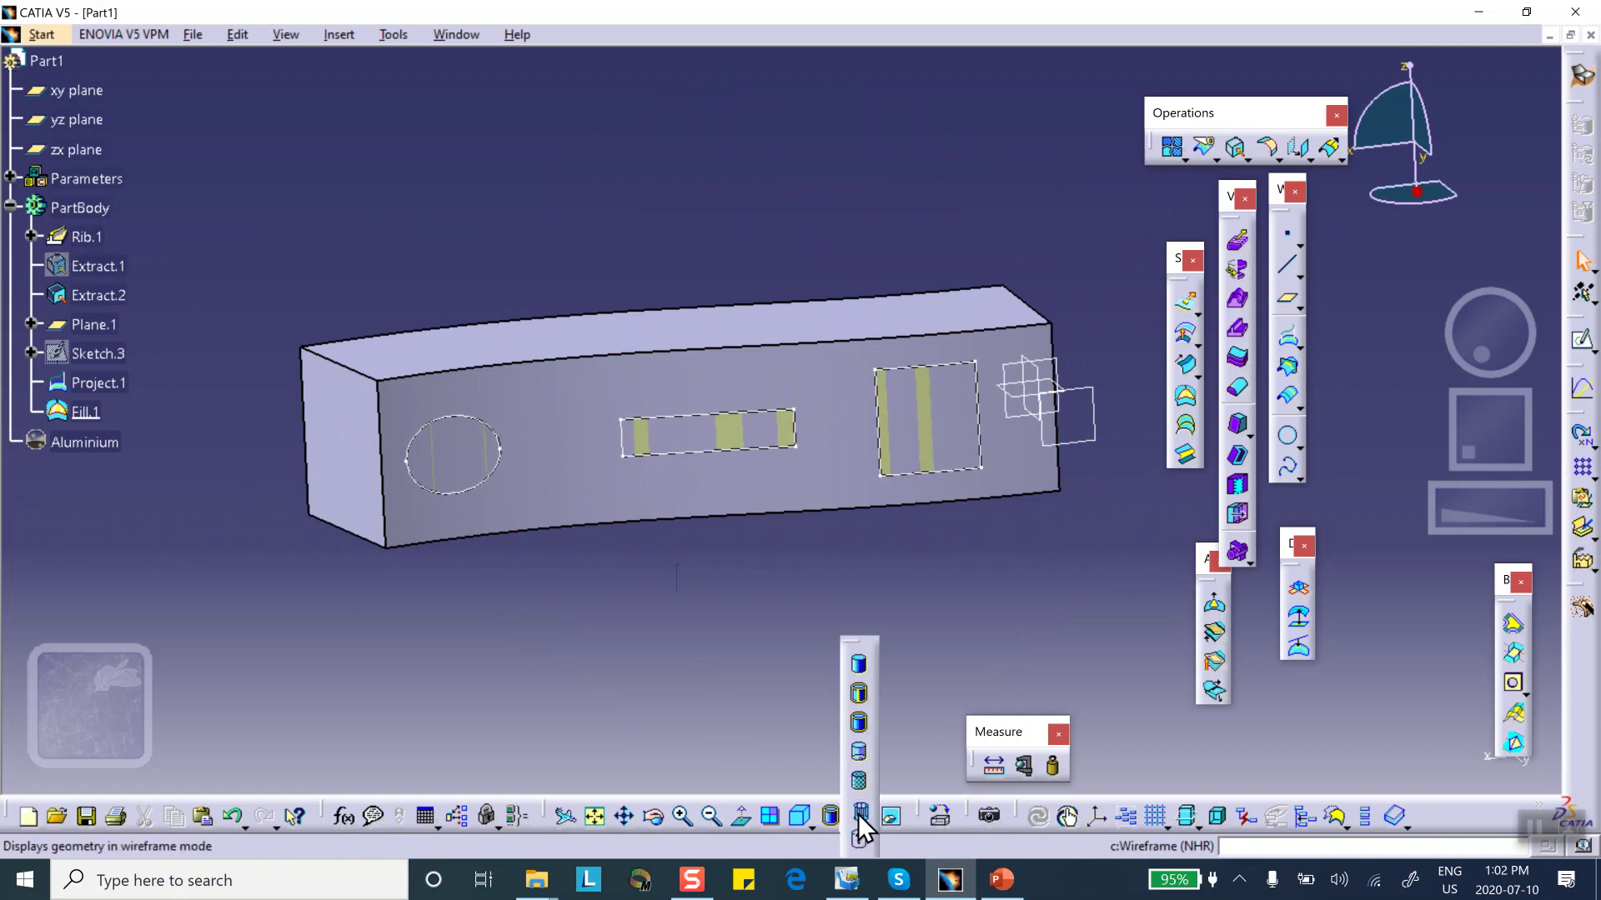
left_click(857, 813)
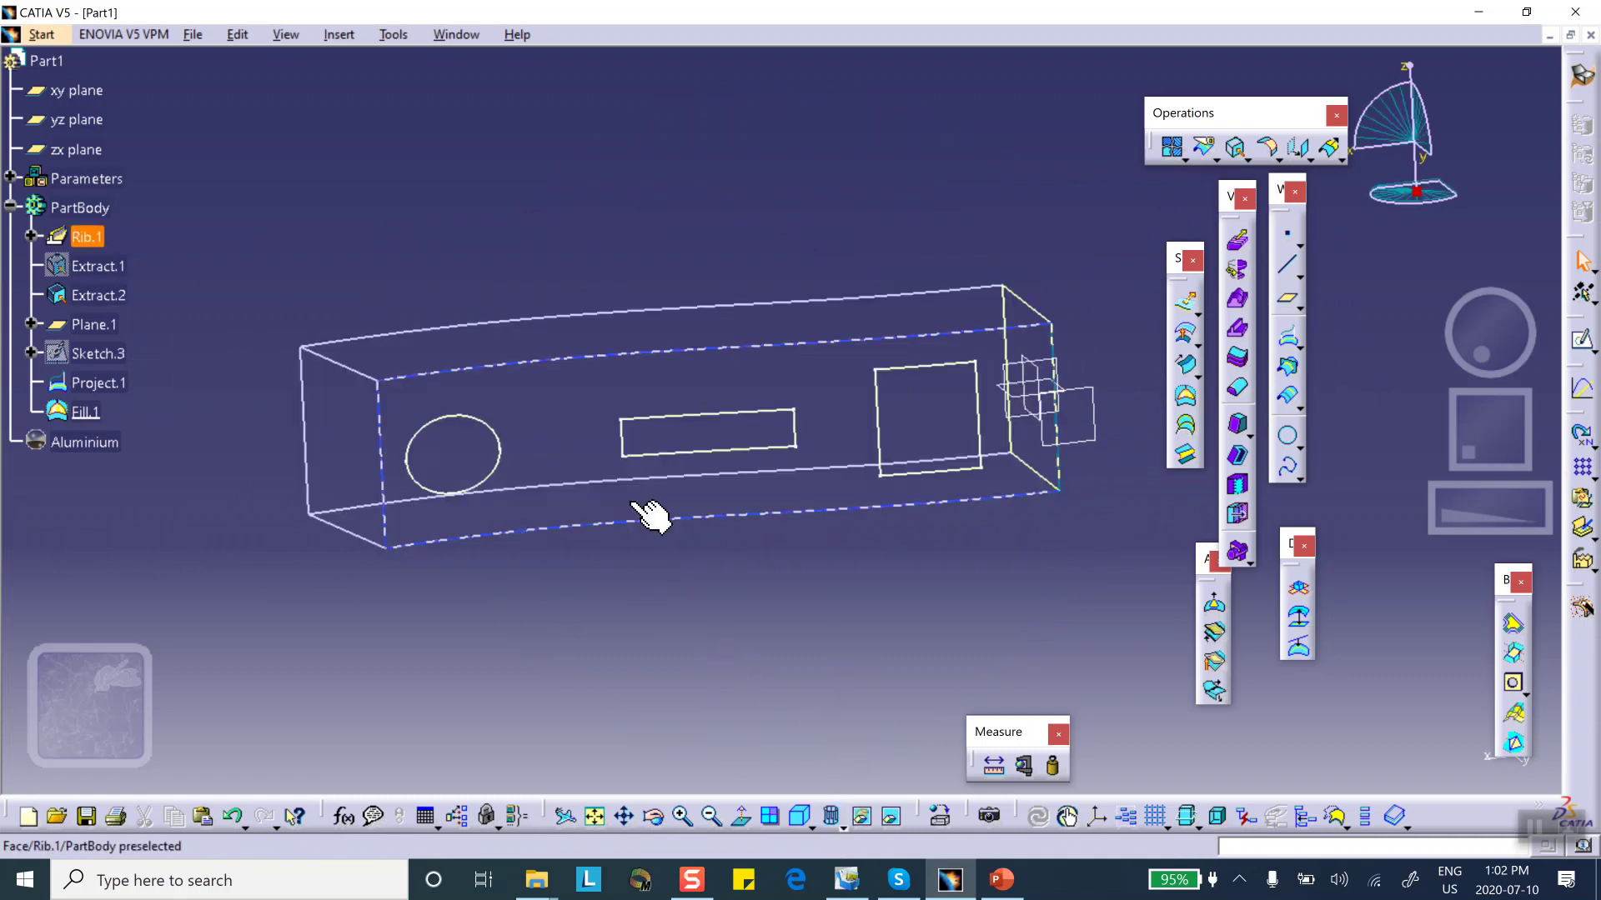
left_click(842, 825)
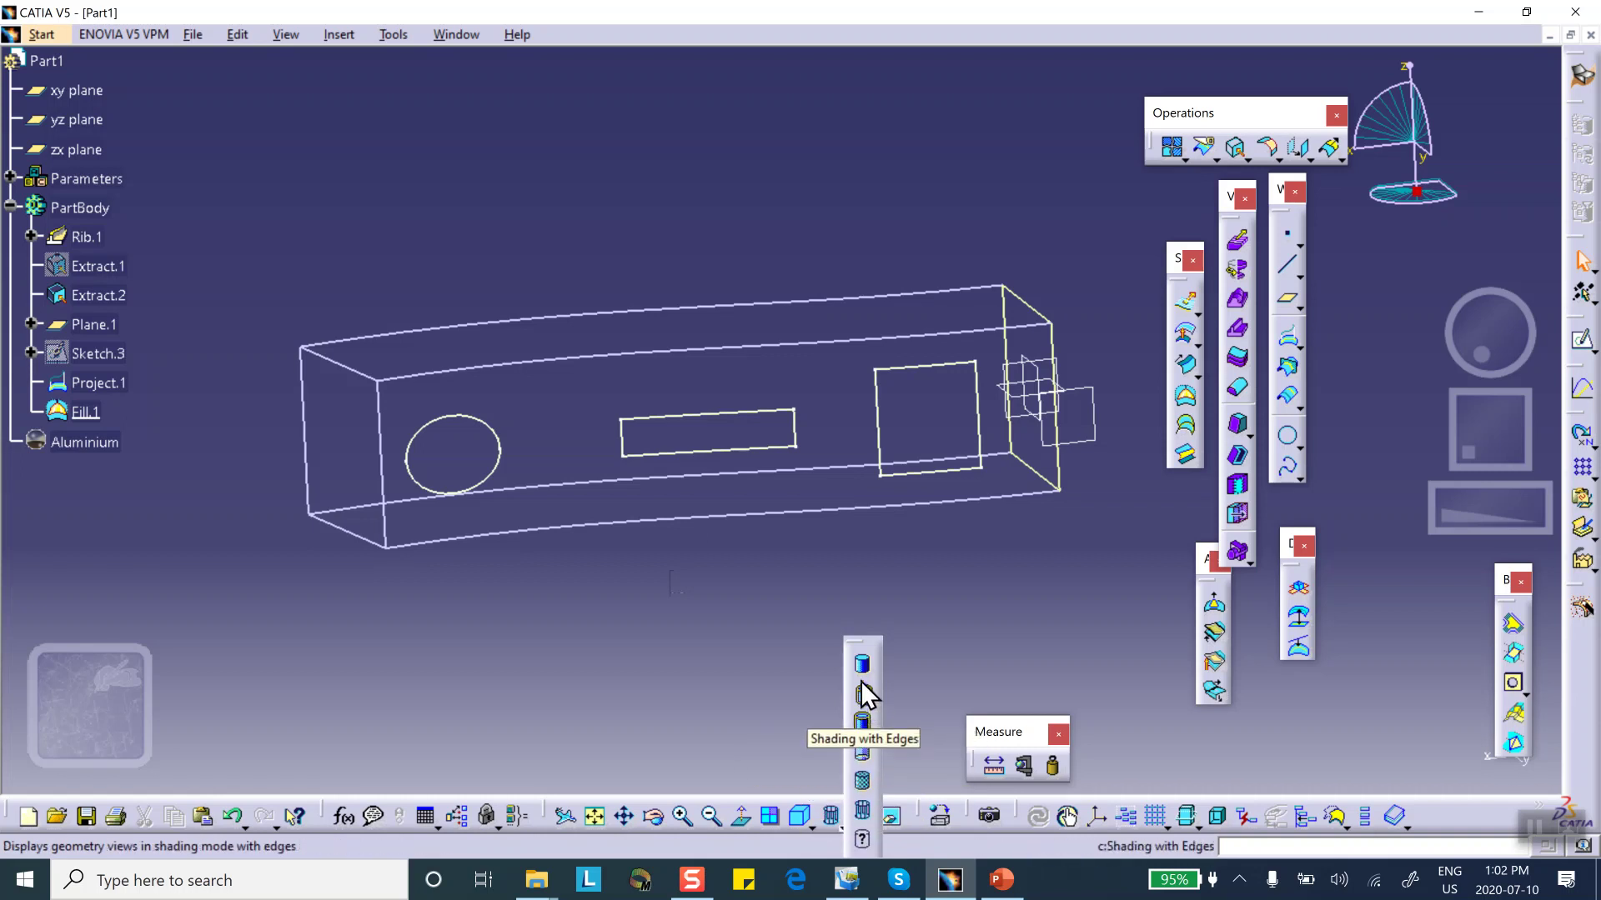
left_click(859, 659)
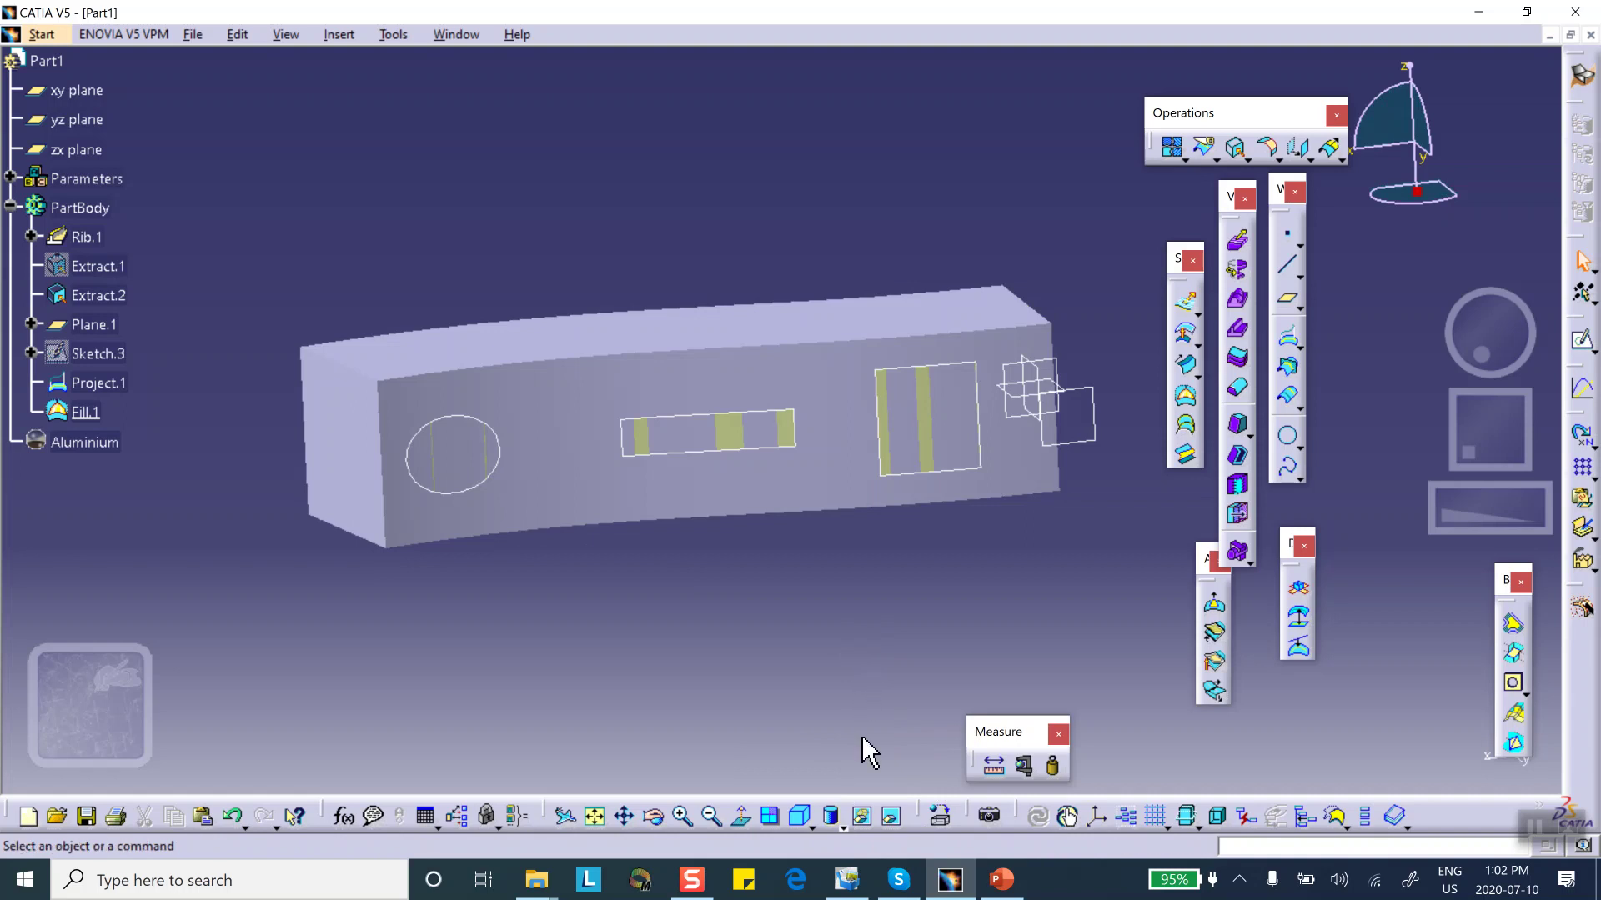
left_click(842, 824)
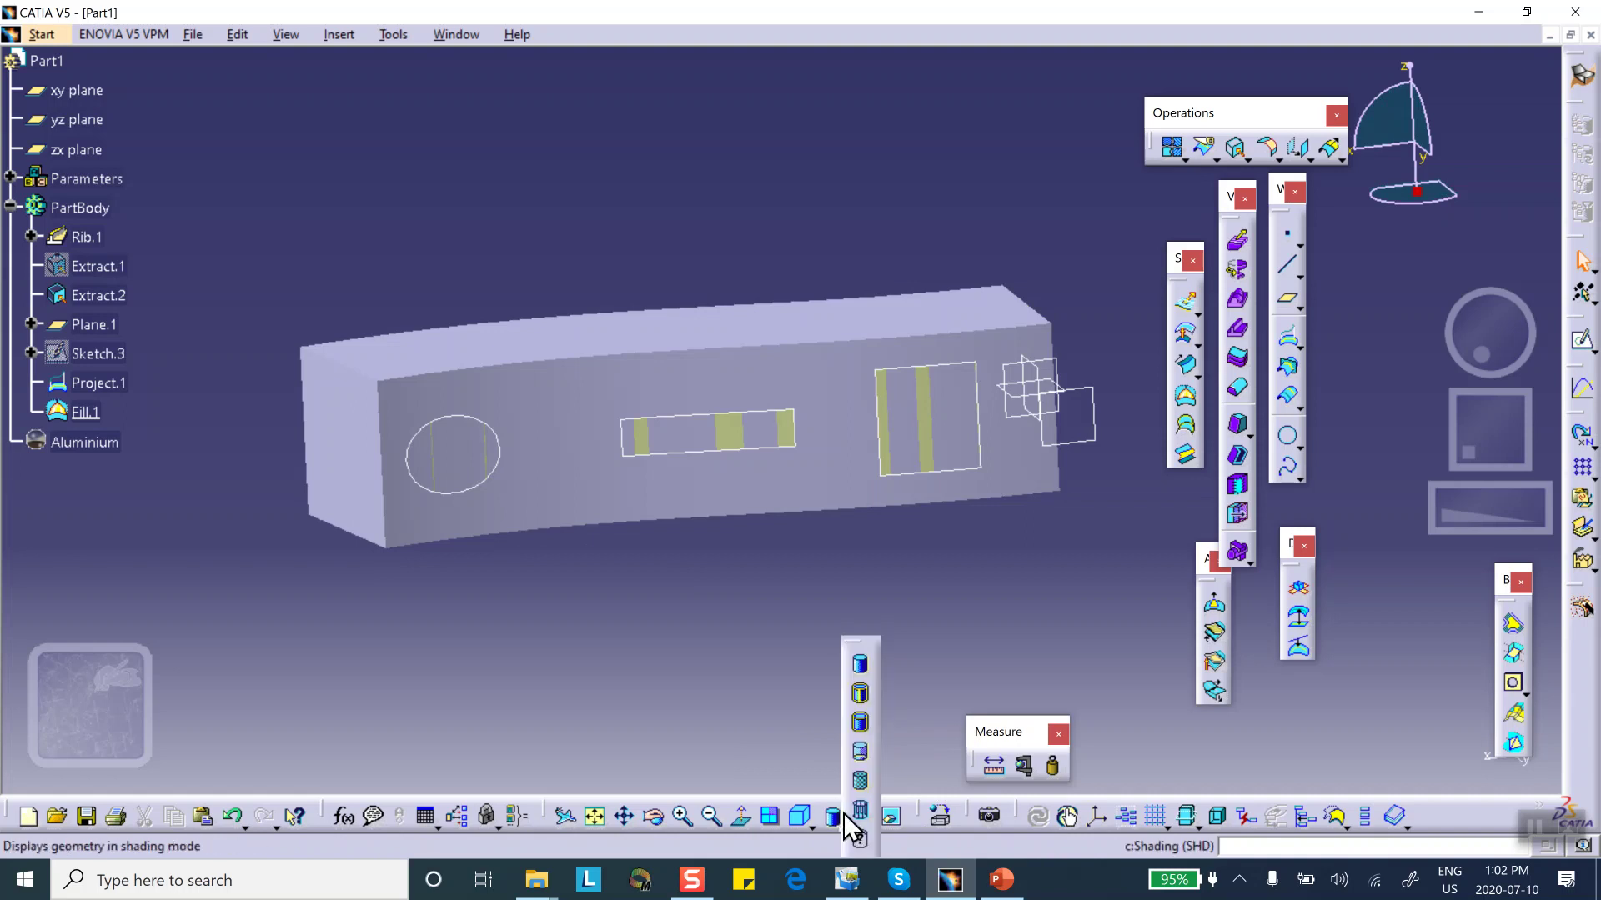
left_click(864, 754)
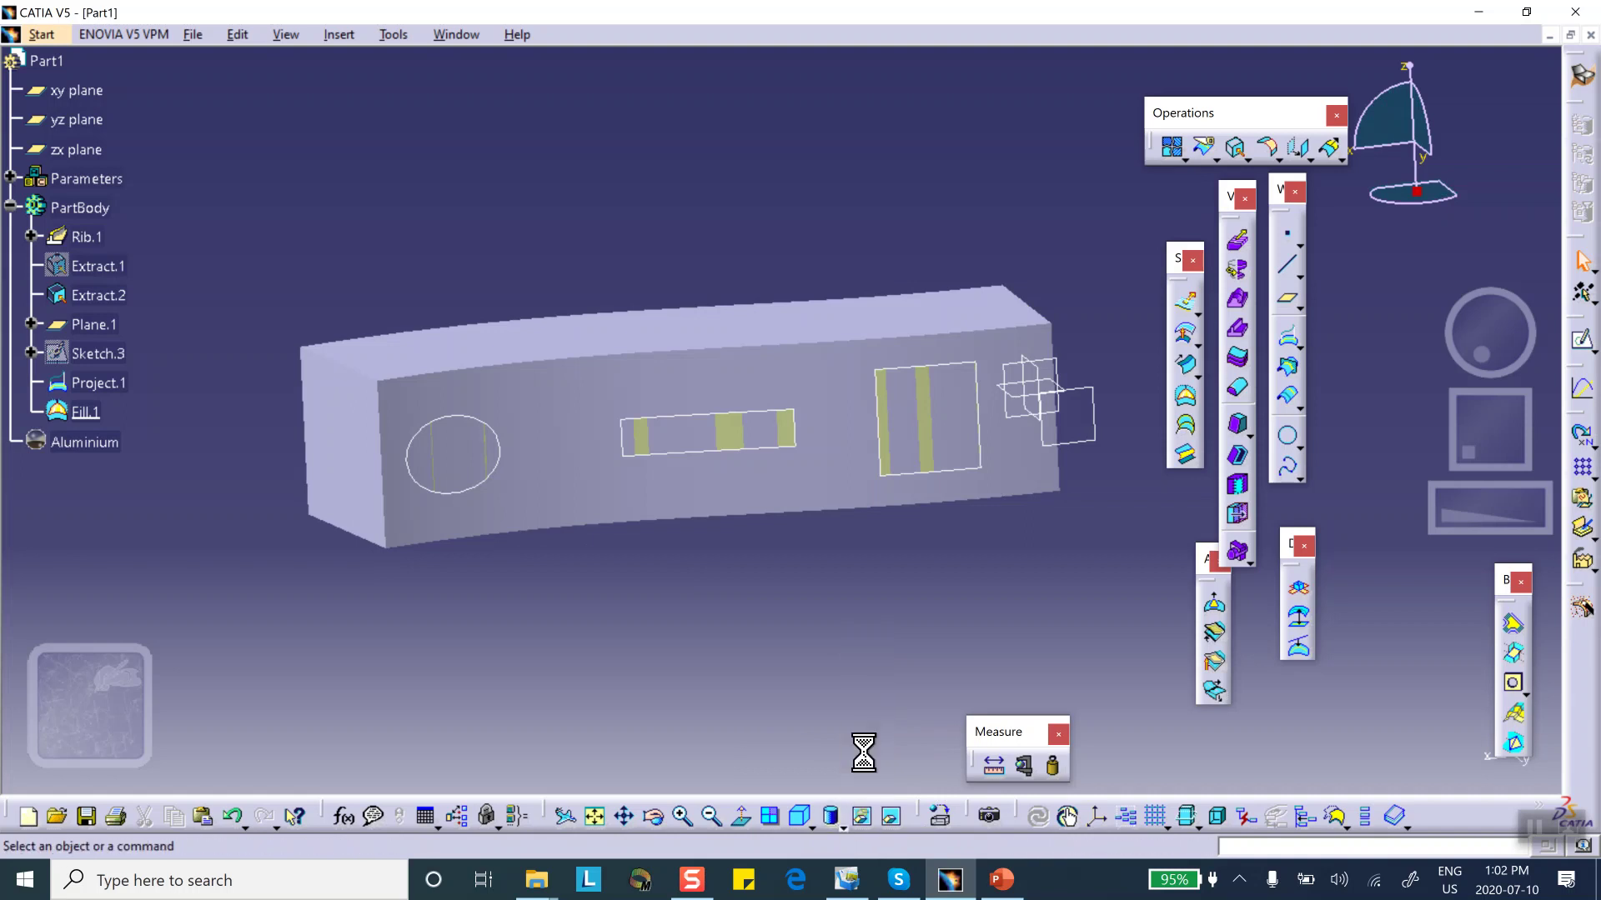
left_click(843, 827)
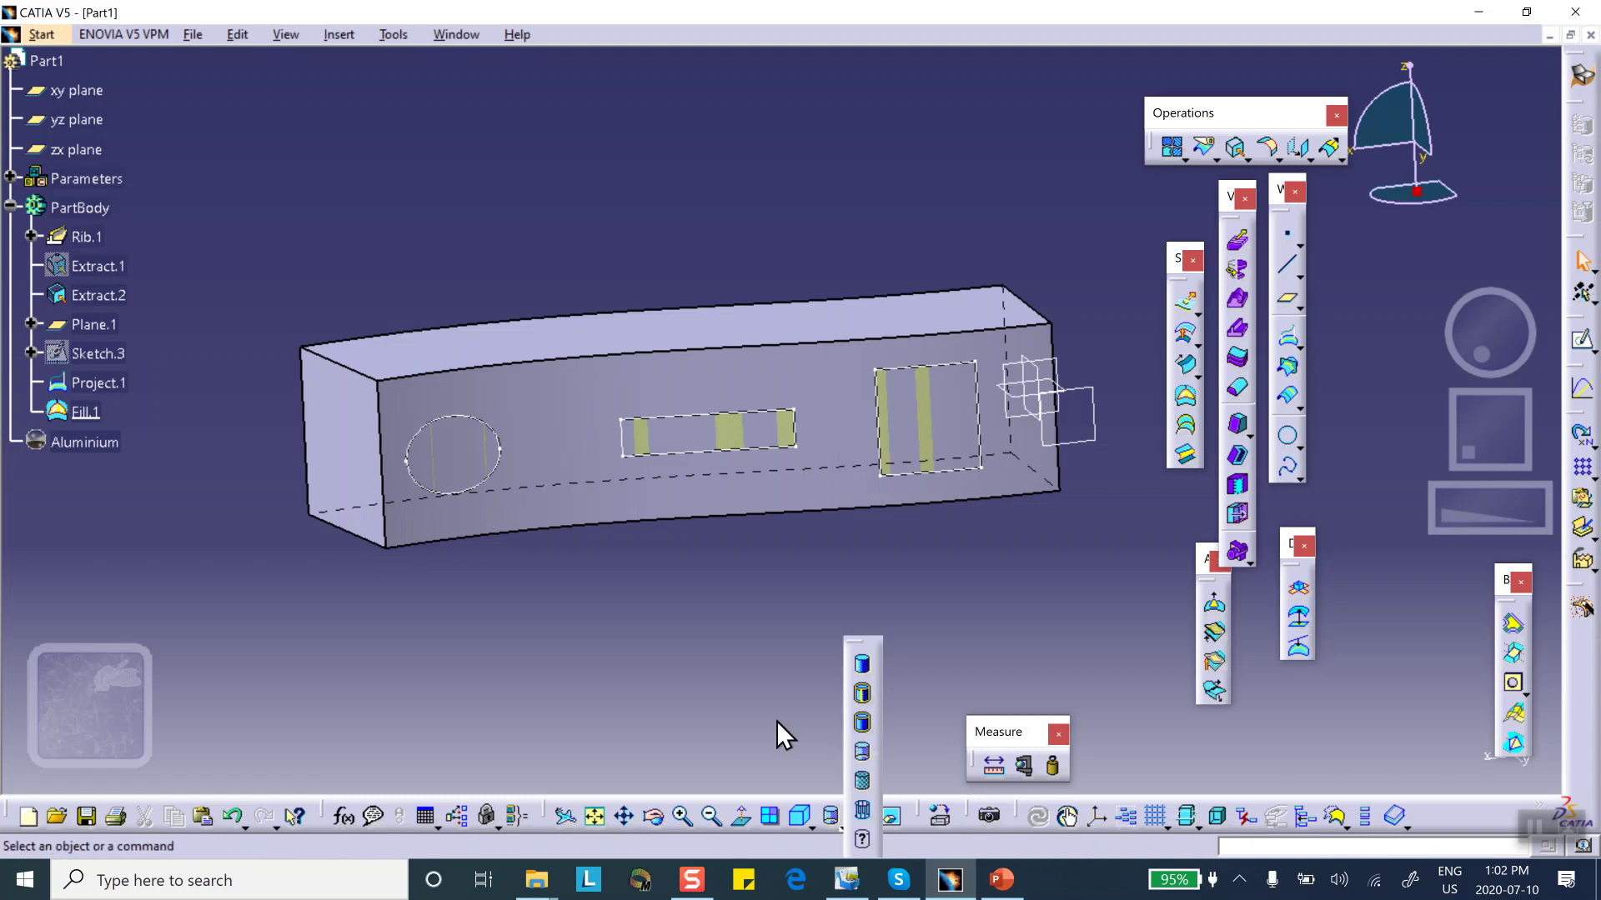
left_click(862, 722)
mouse_move(740, 675)
middle_mouse_down()
mouse_move(779, 697)
mouse_move(748, 659)
middle_mouse_up()
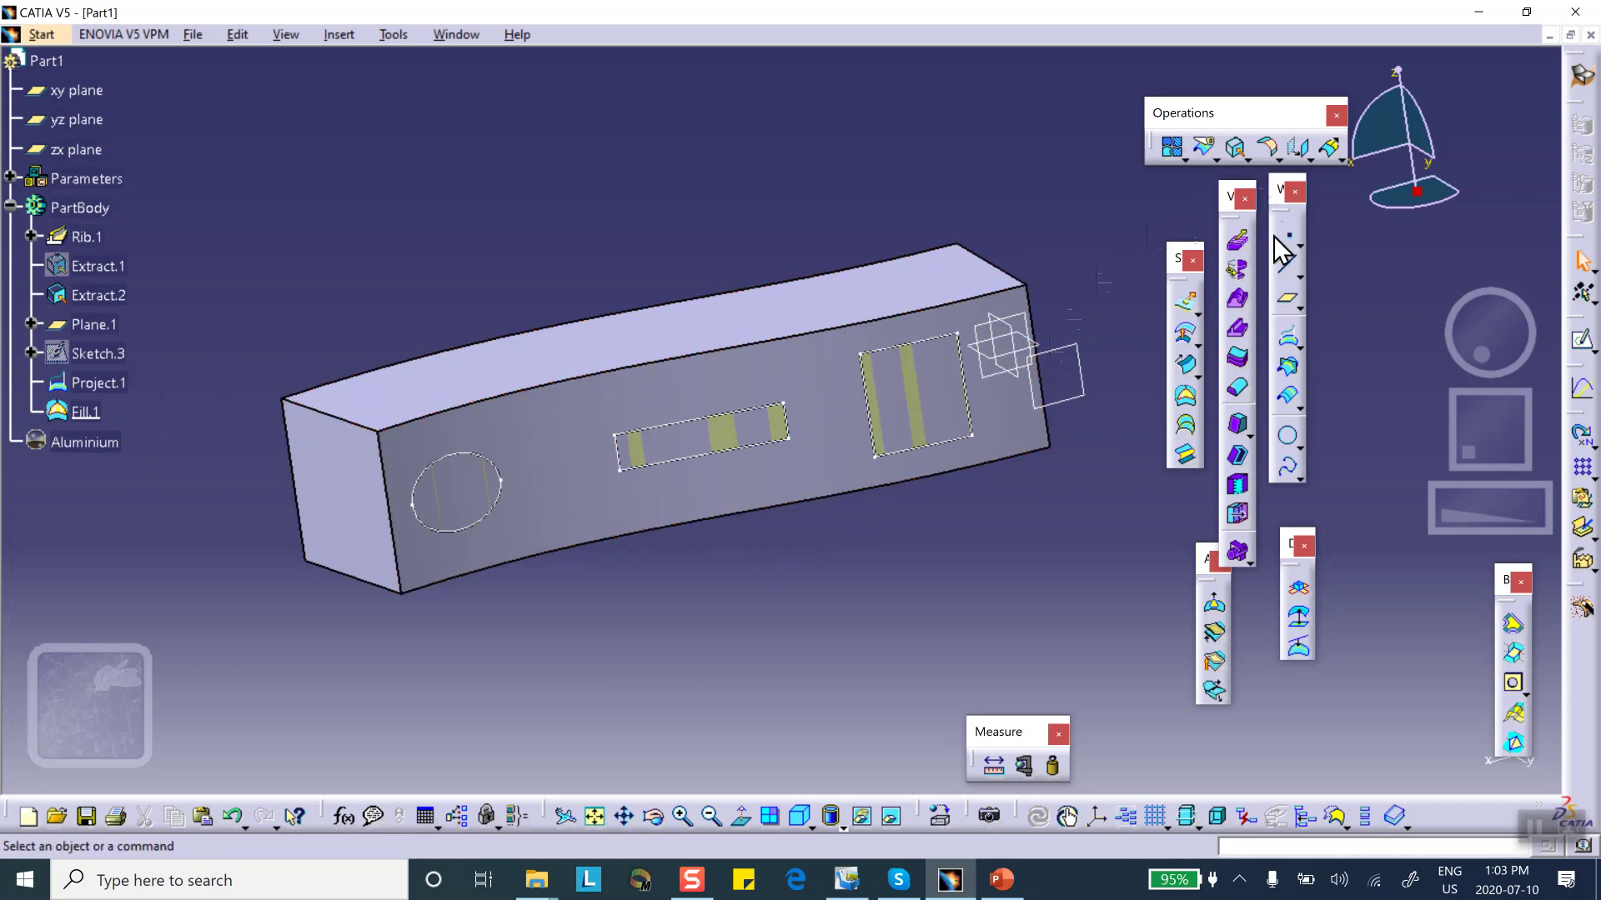
Step: Switch to the Part Design workbench and sew Fill.1 onto the rib body with its direction reversed and Simplify geometry disabled
left_click(1582, 84)
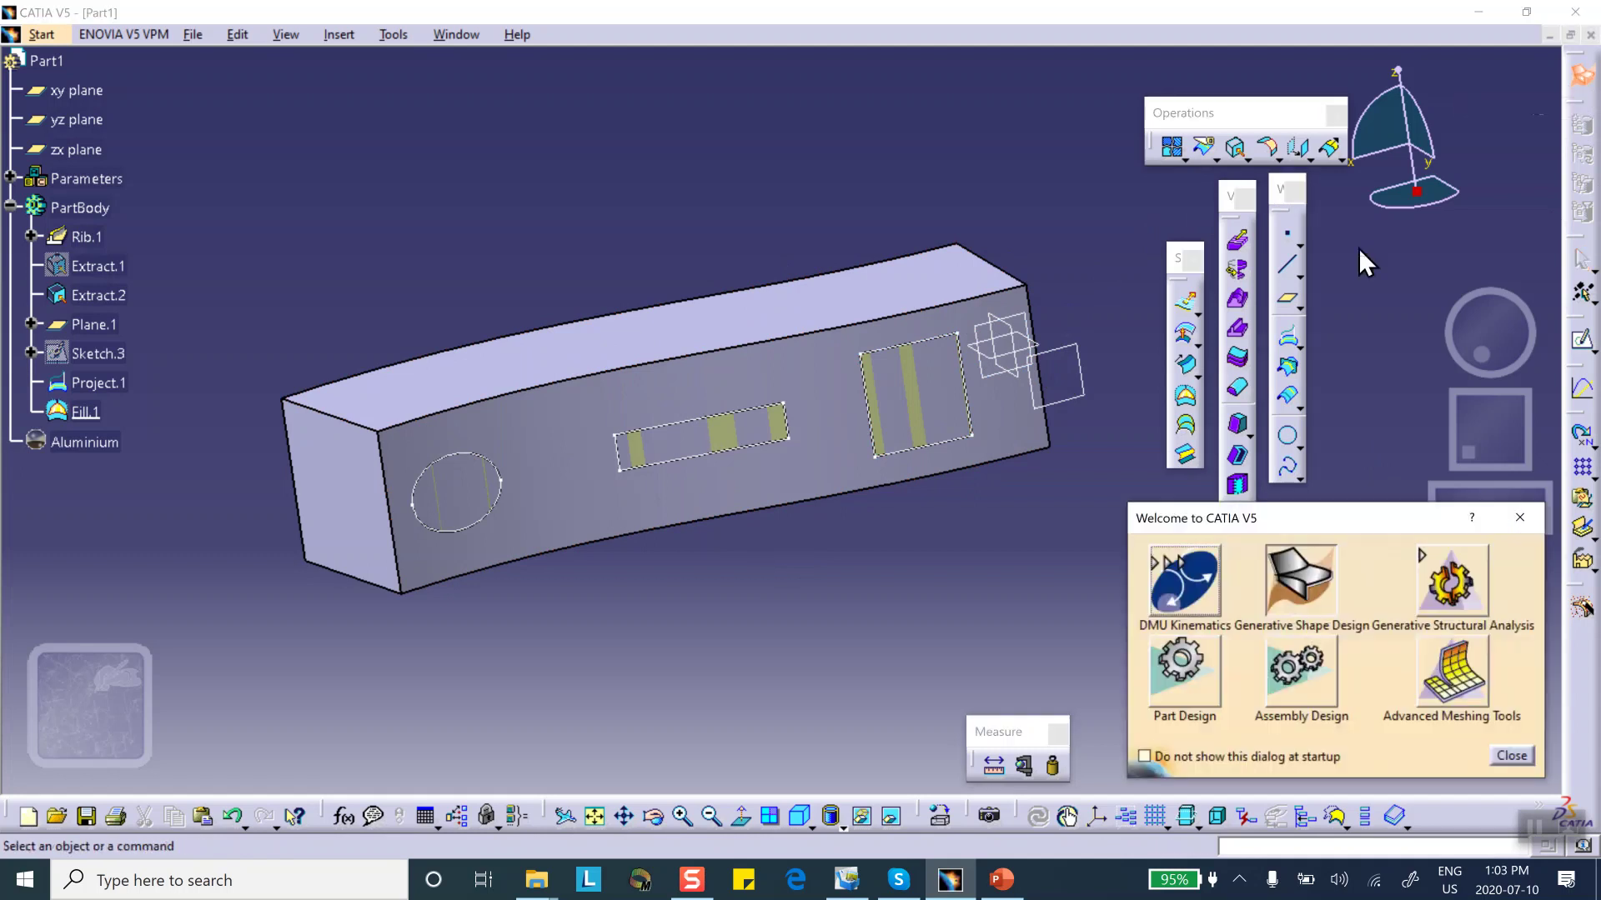
left_click(1182, 659)
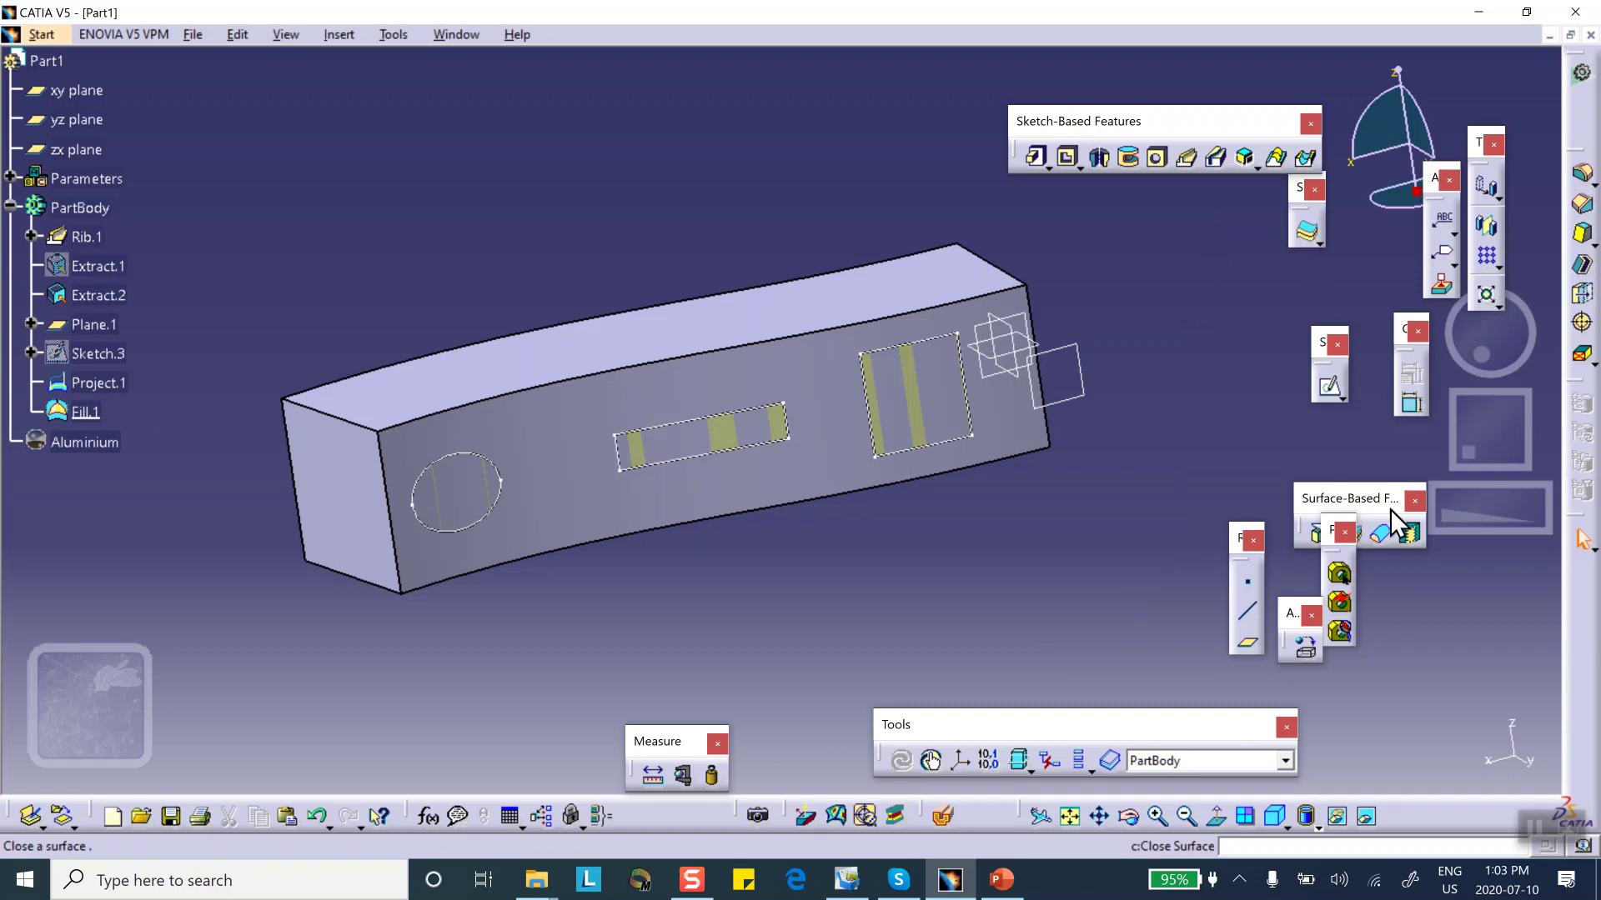
left_click_drag(1325, 502, 1218, 440)
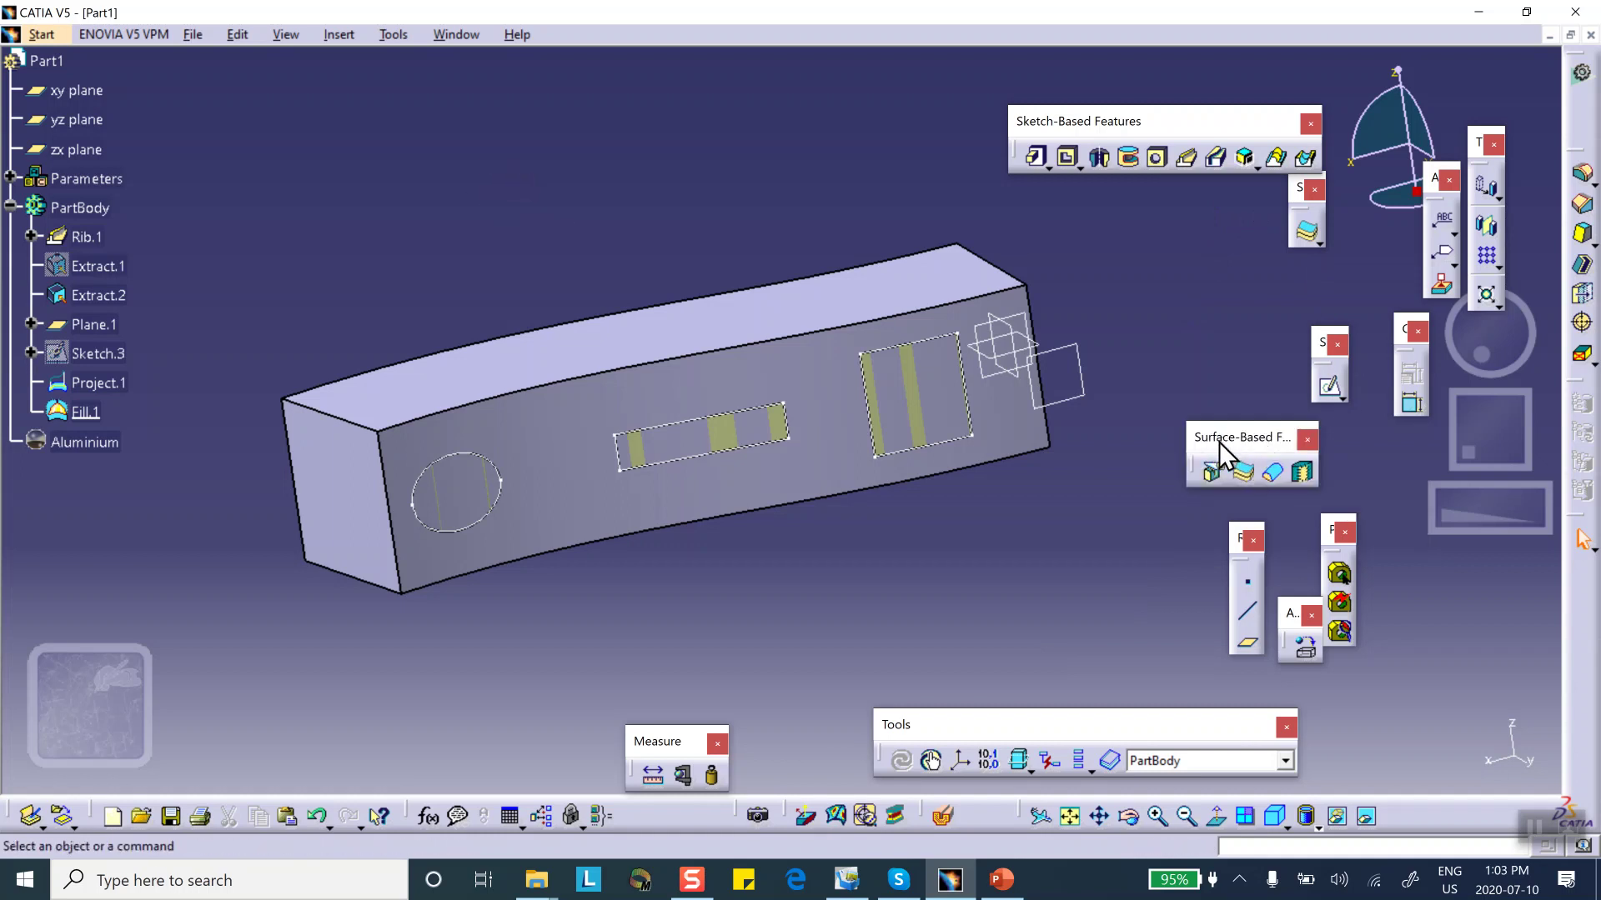
left_click(1304, 474)
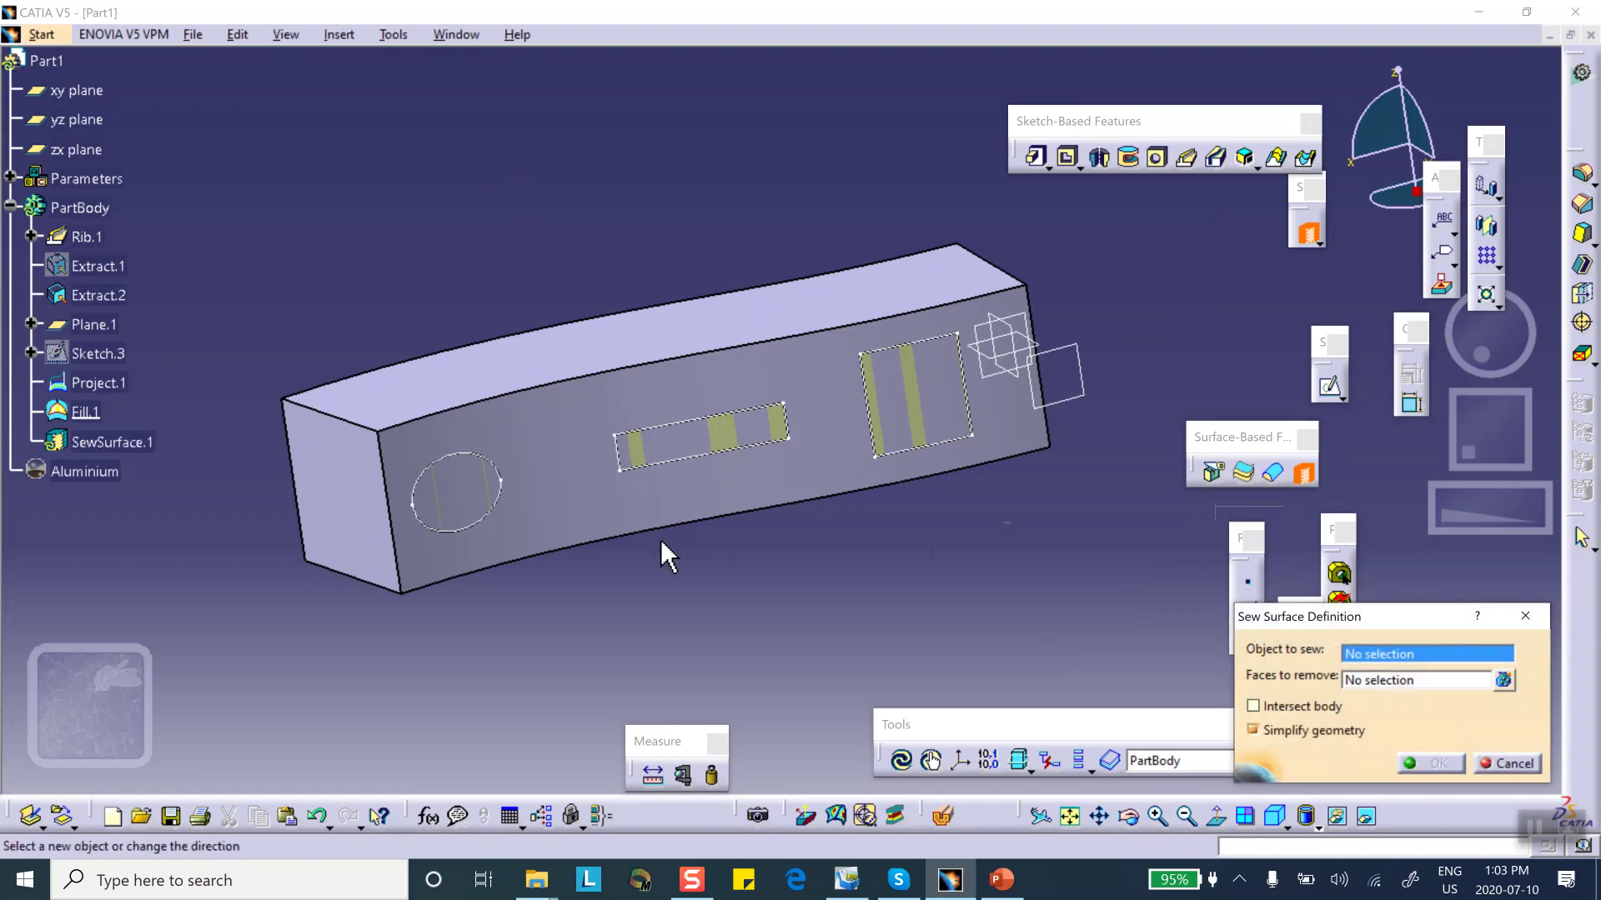
left_click(86, 412)
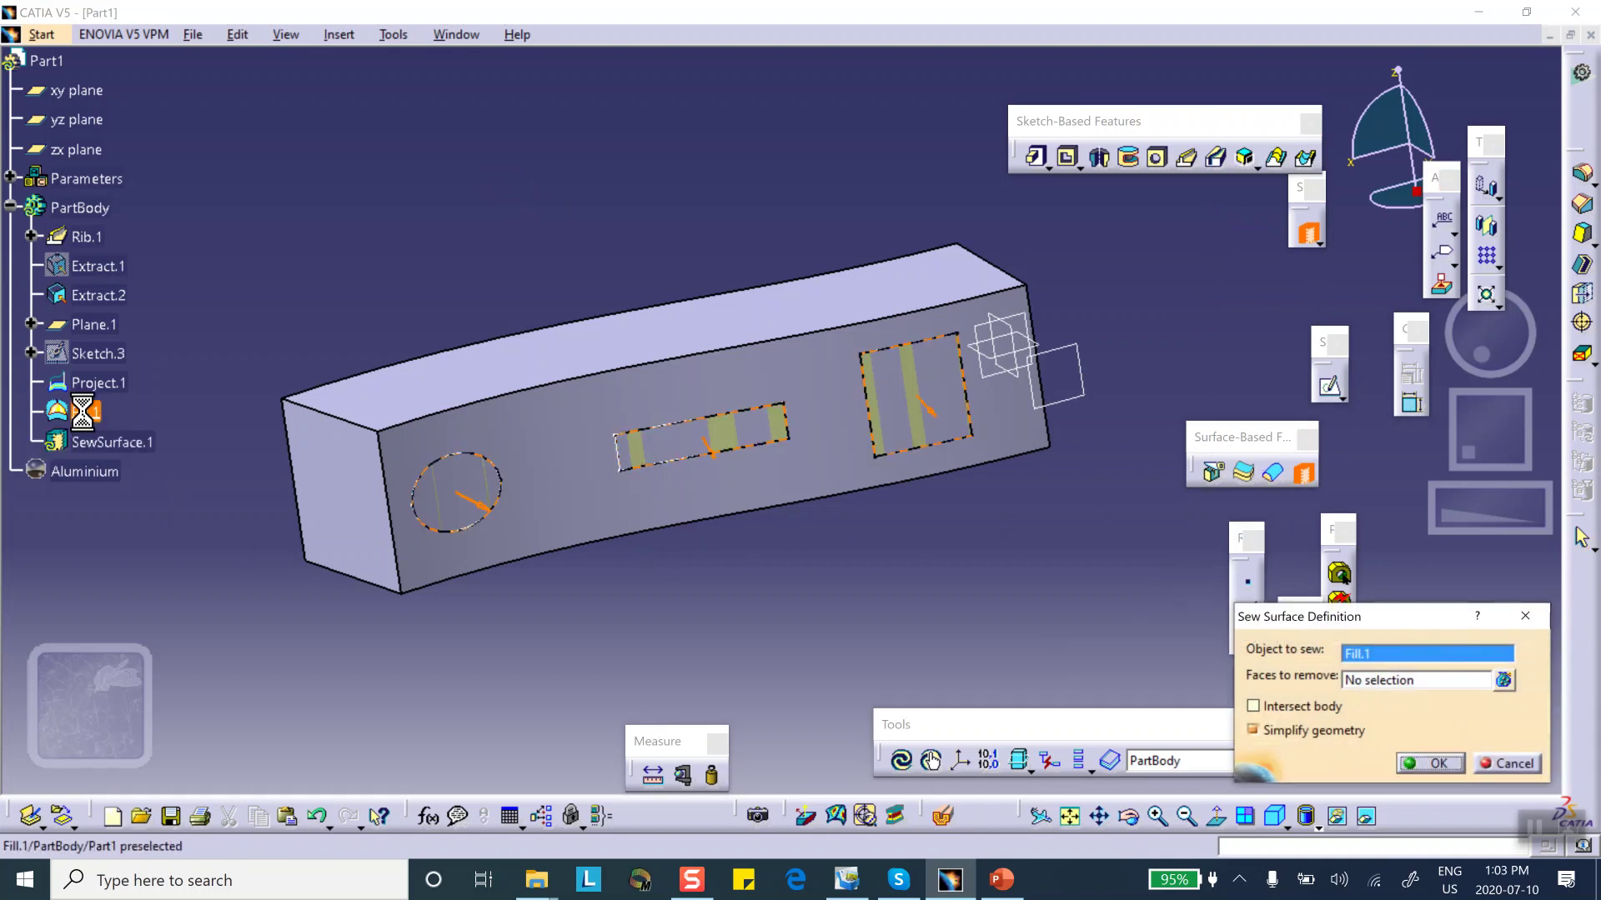
left_click(931, 429)
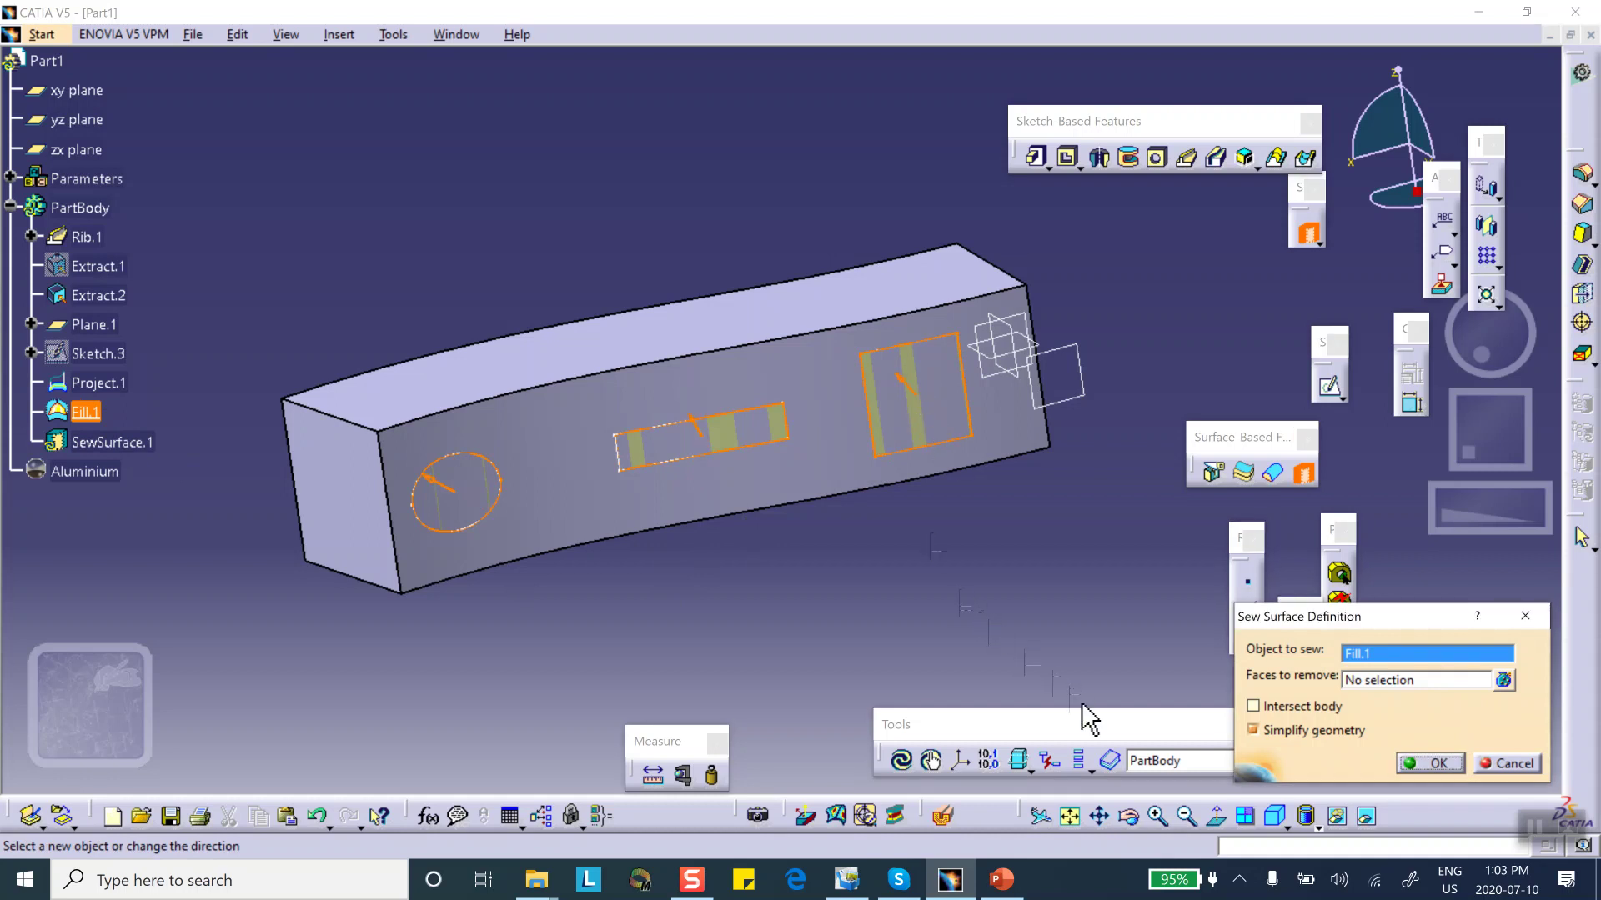
left_click(1253, 730)
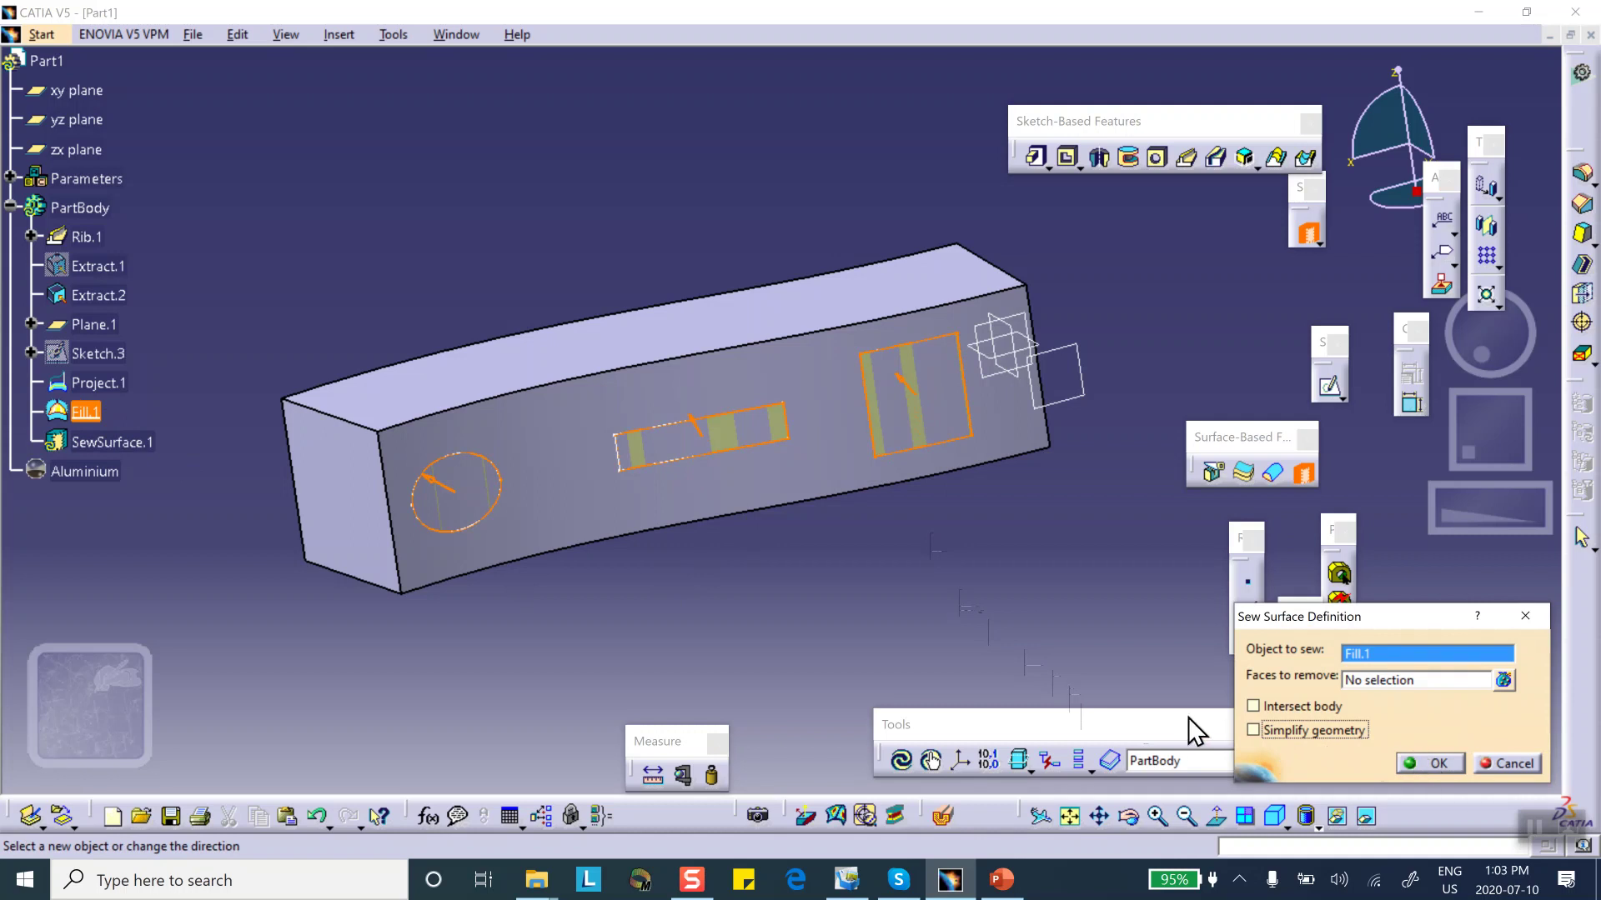
left_click(1427, 764)
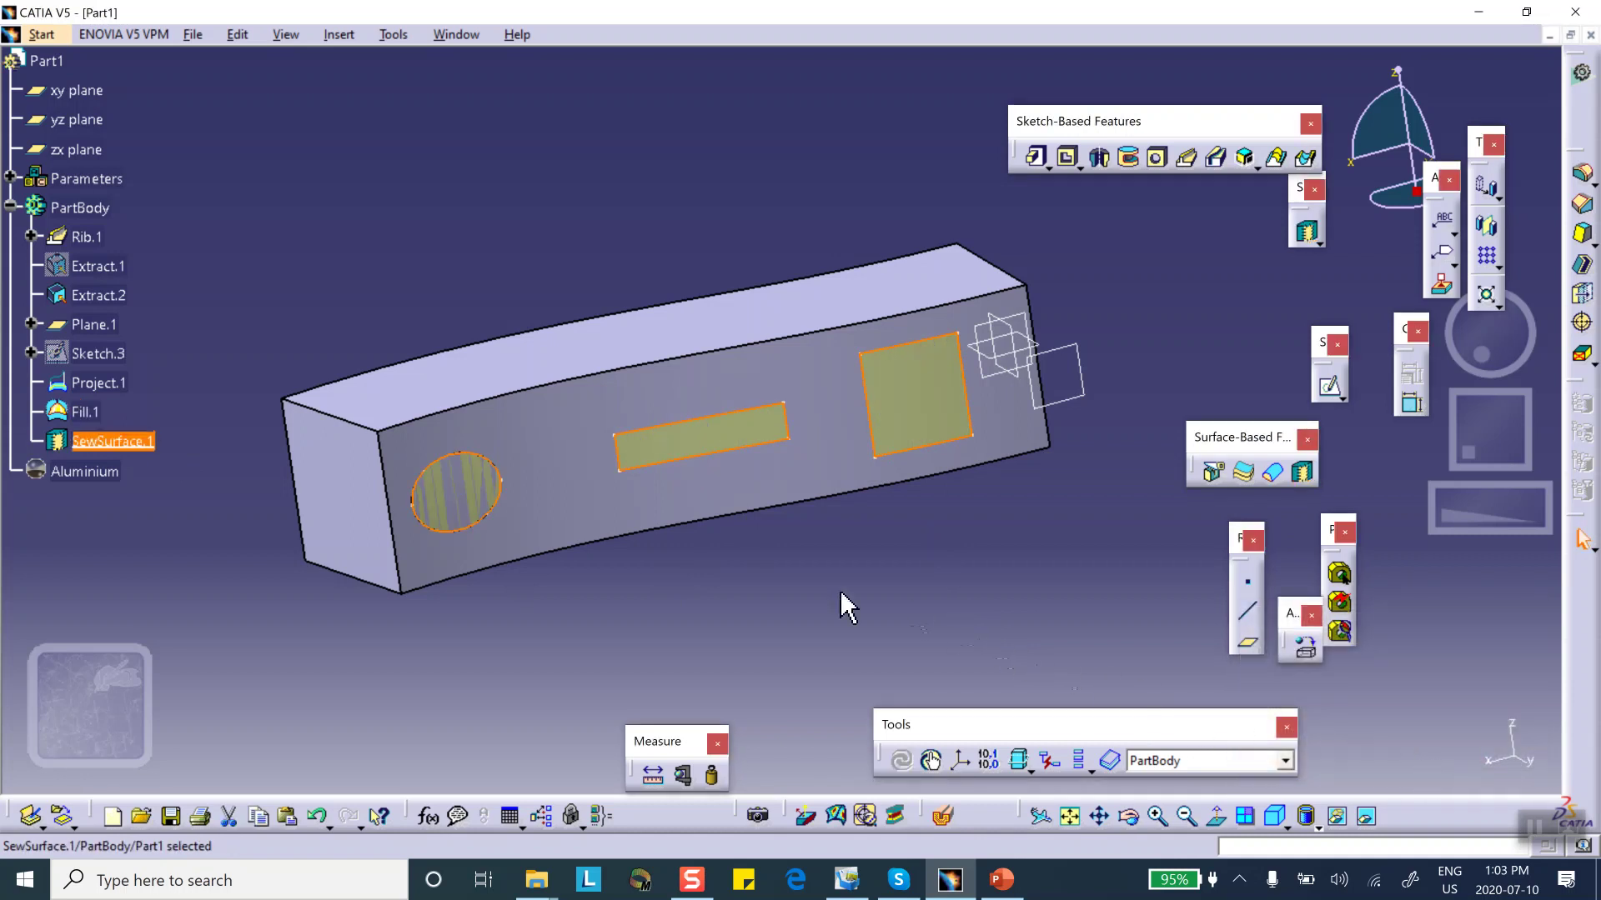
left_click(817, 603)
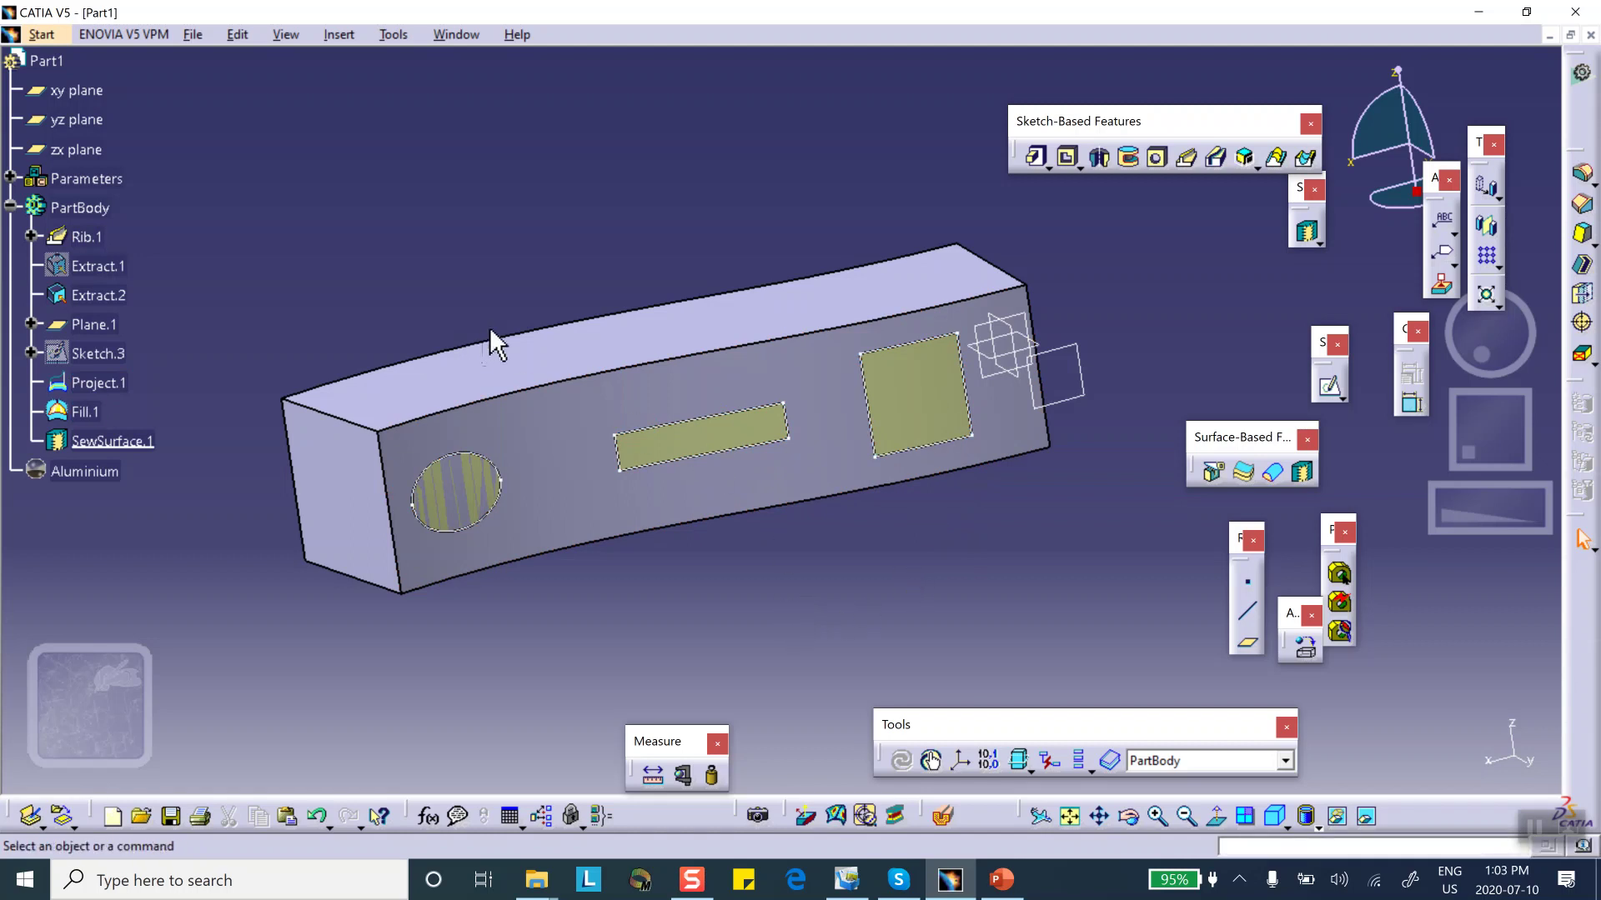
Step: Save the part as Part1.CATPart in the Default_Elements folder inside July_10_2020 on the Desktop
left_click(194, 37)
left_click(358, 265)
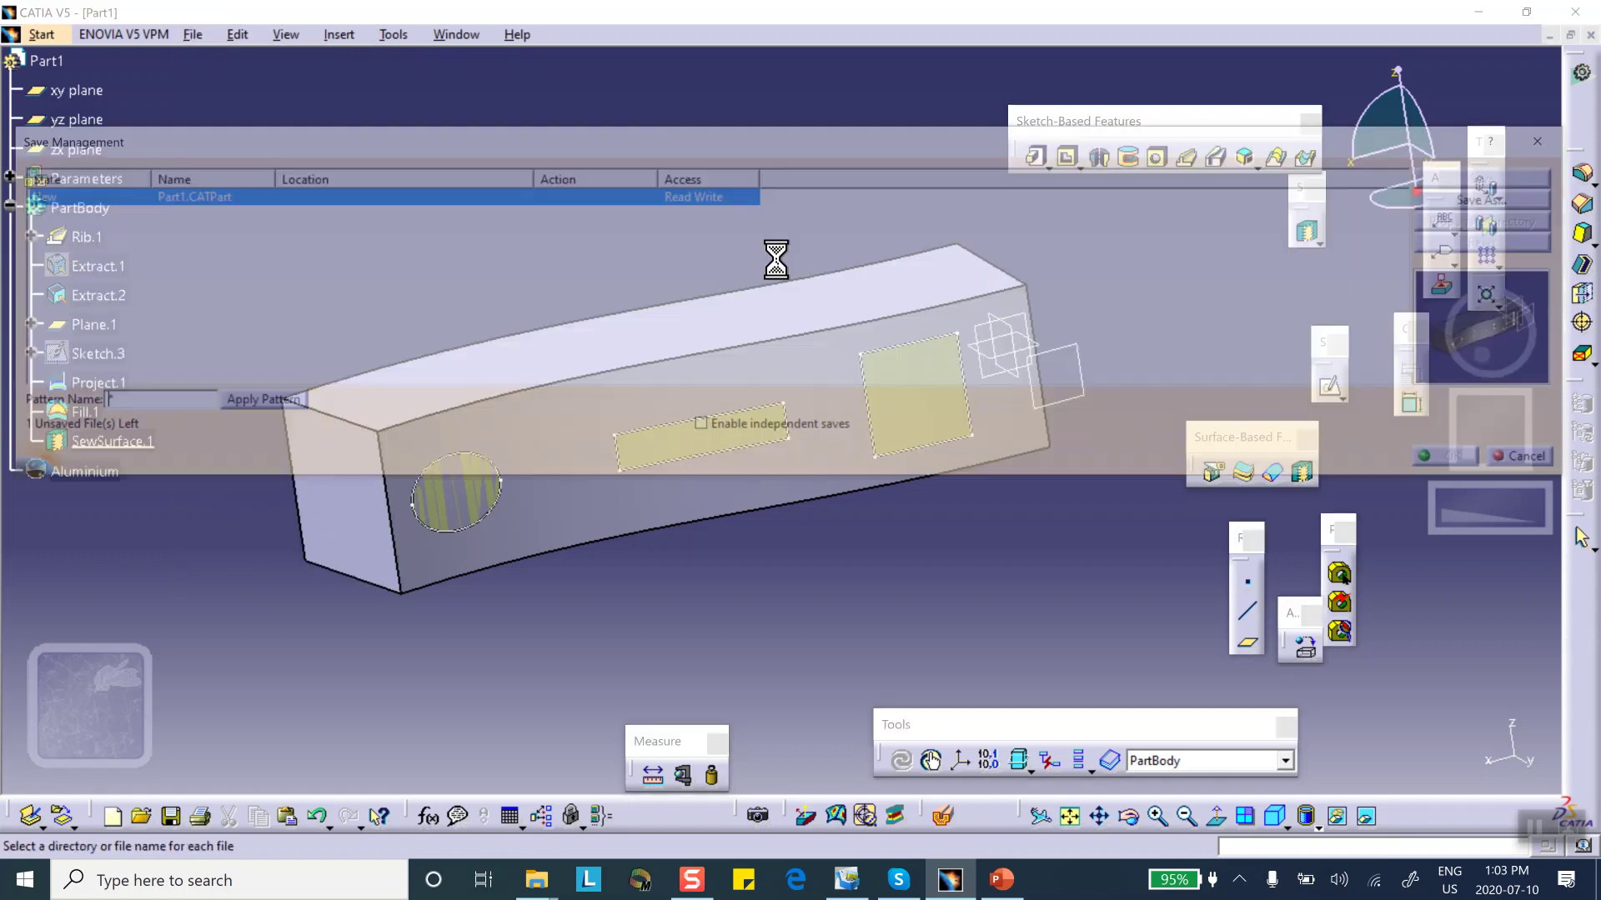
left_click(1469, 203)
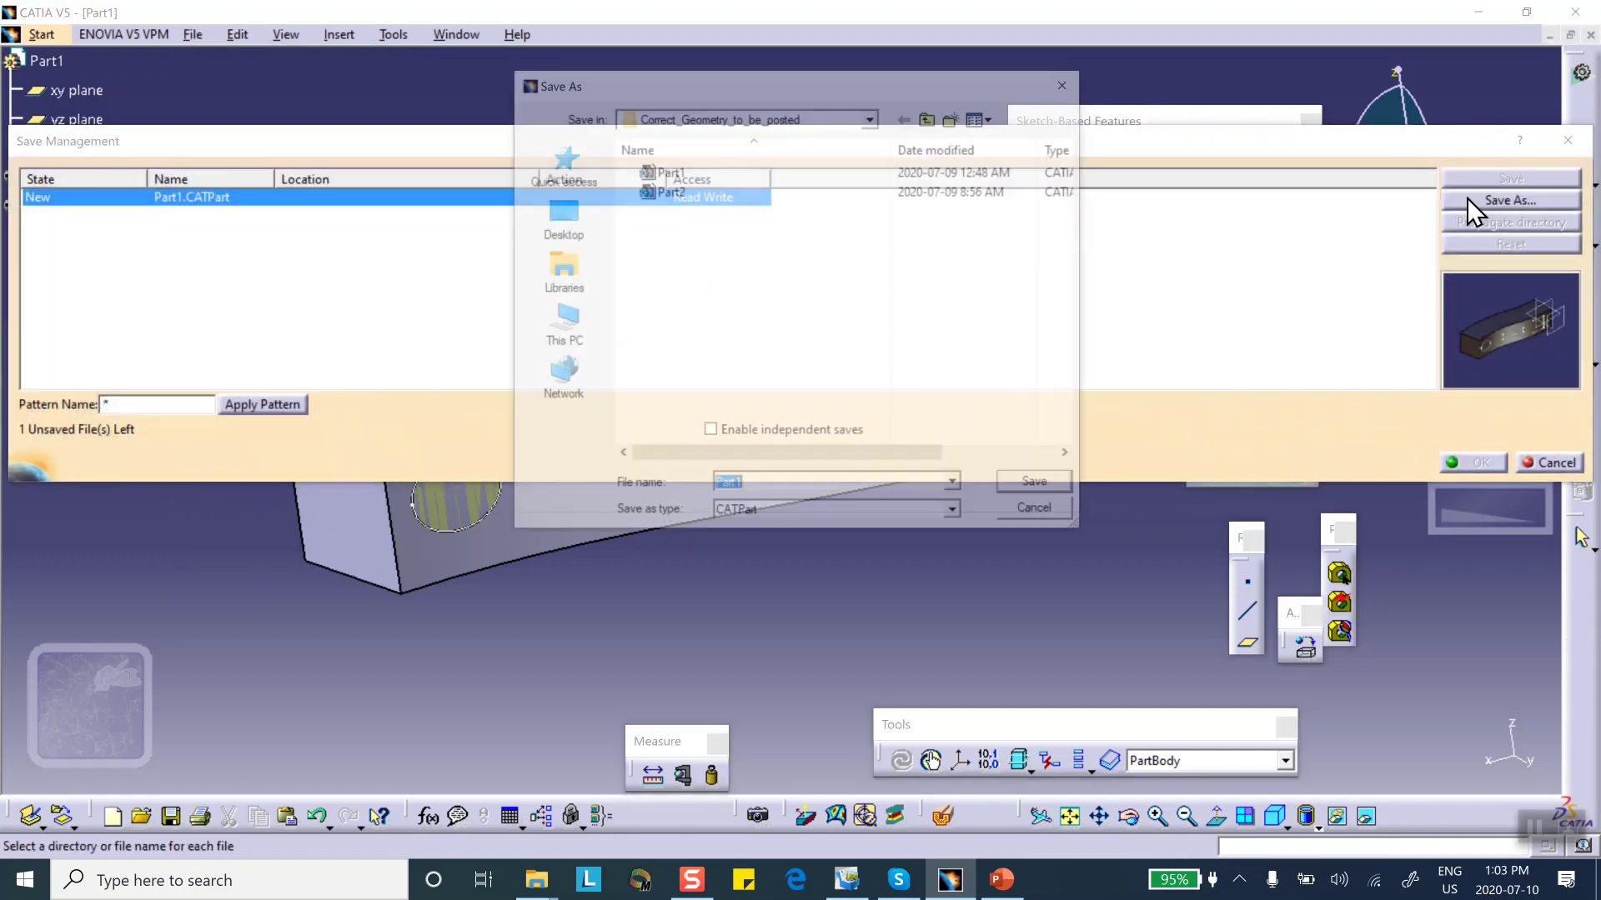
left_click(935, 121)
left_click(935, 121)
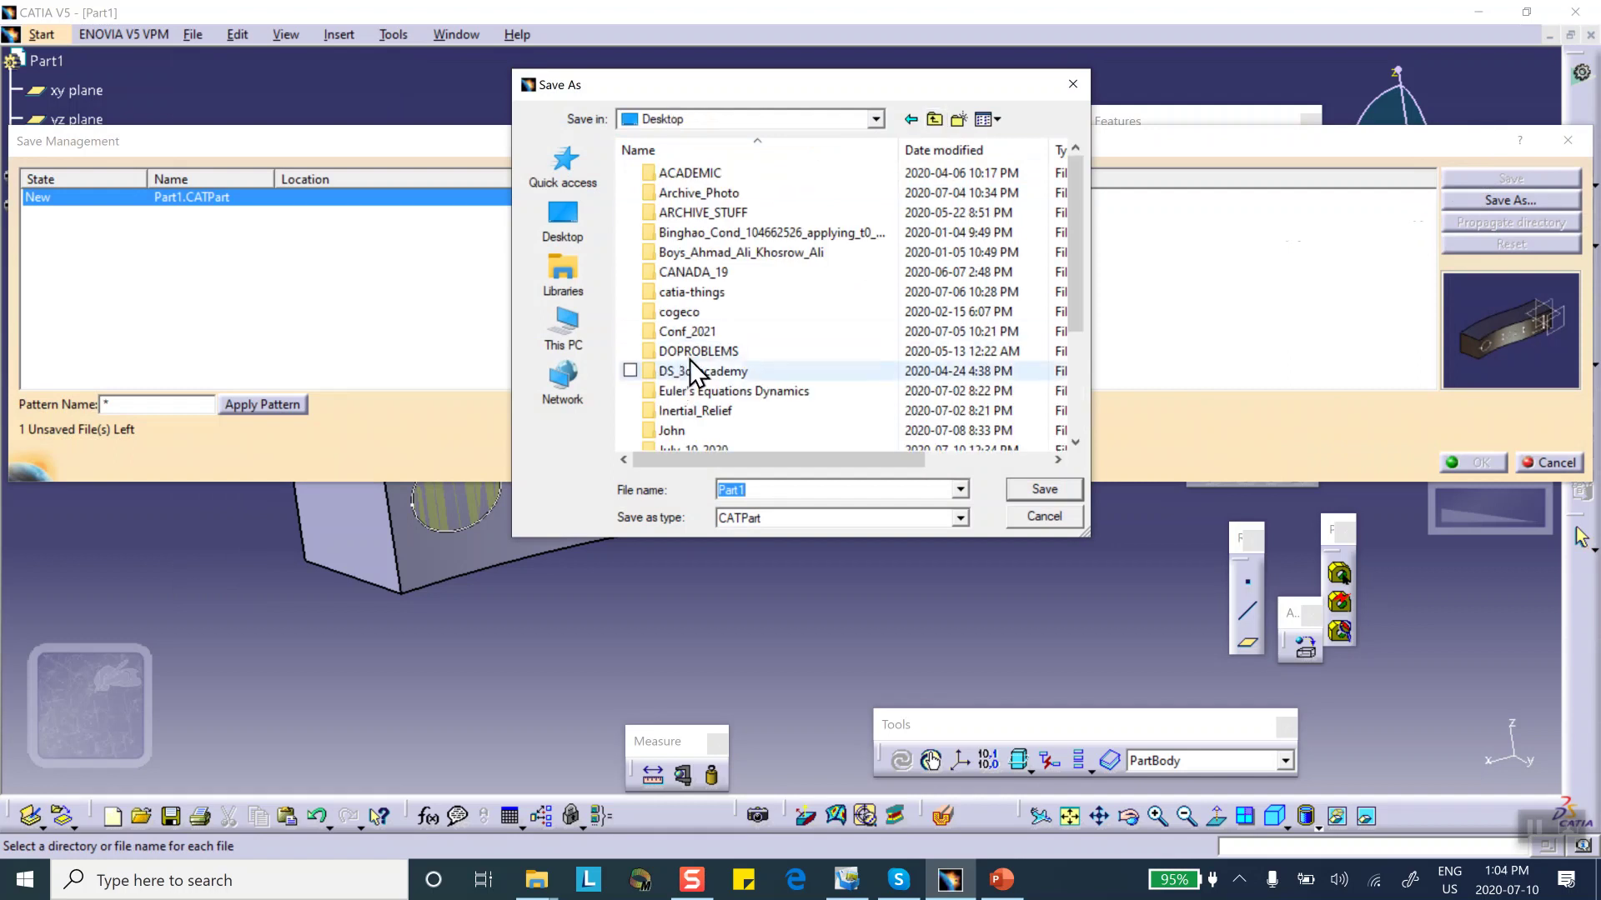
scroll(705, 350, "down", 2)
double_click(697, 331)
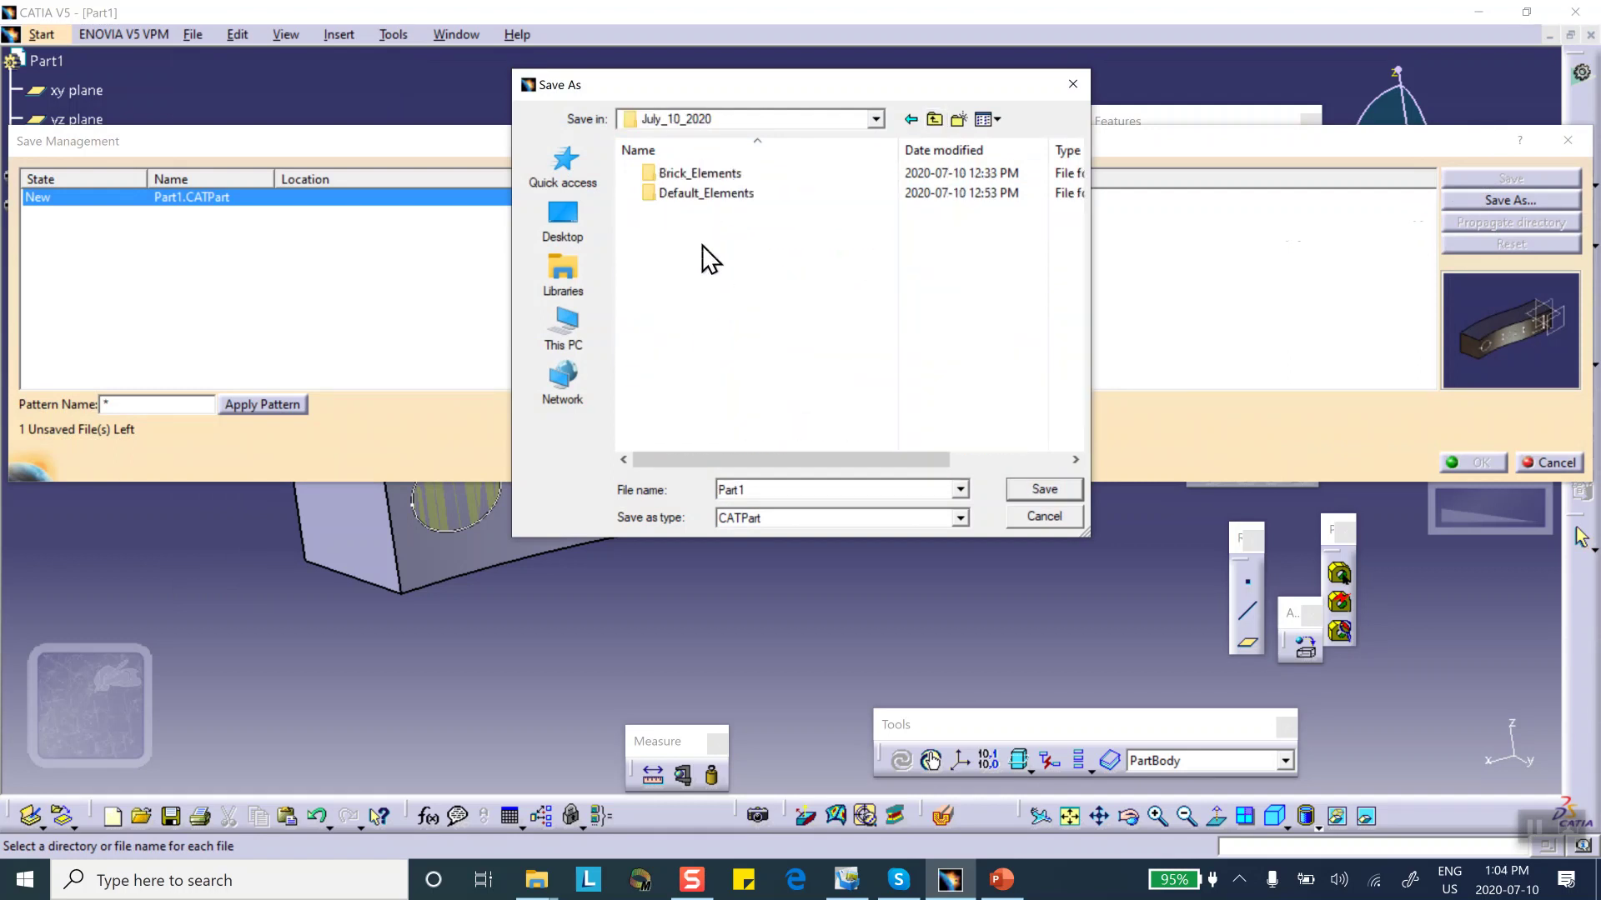
double_click(707, 193)
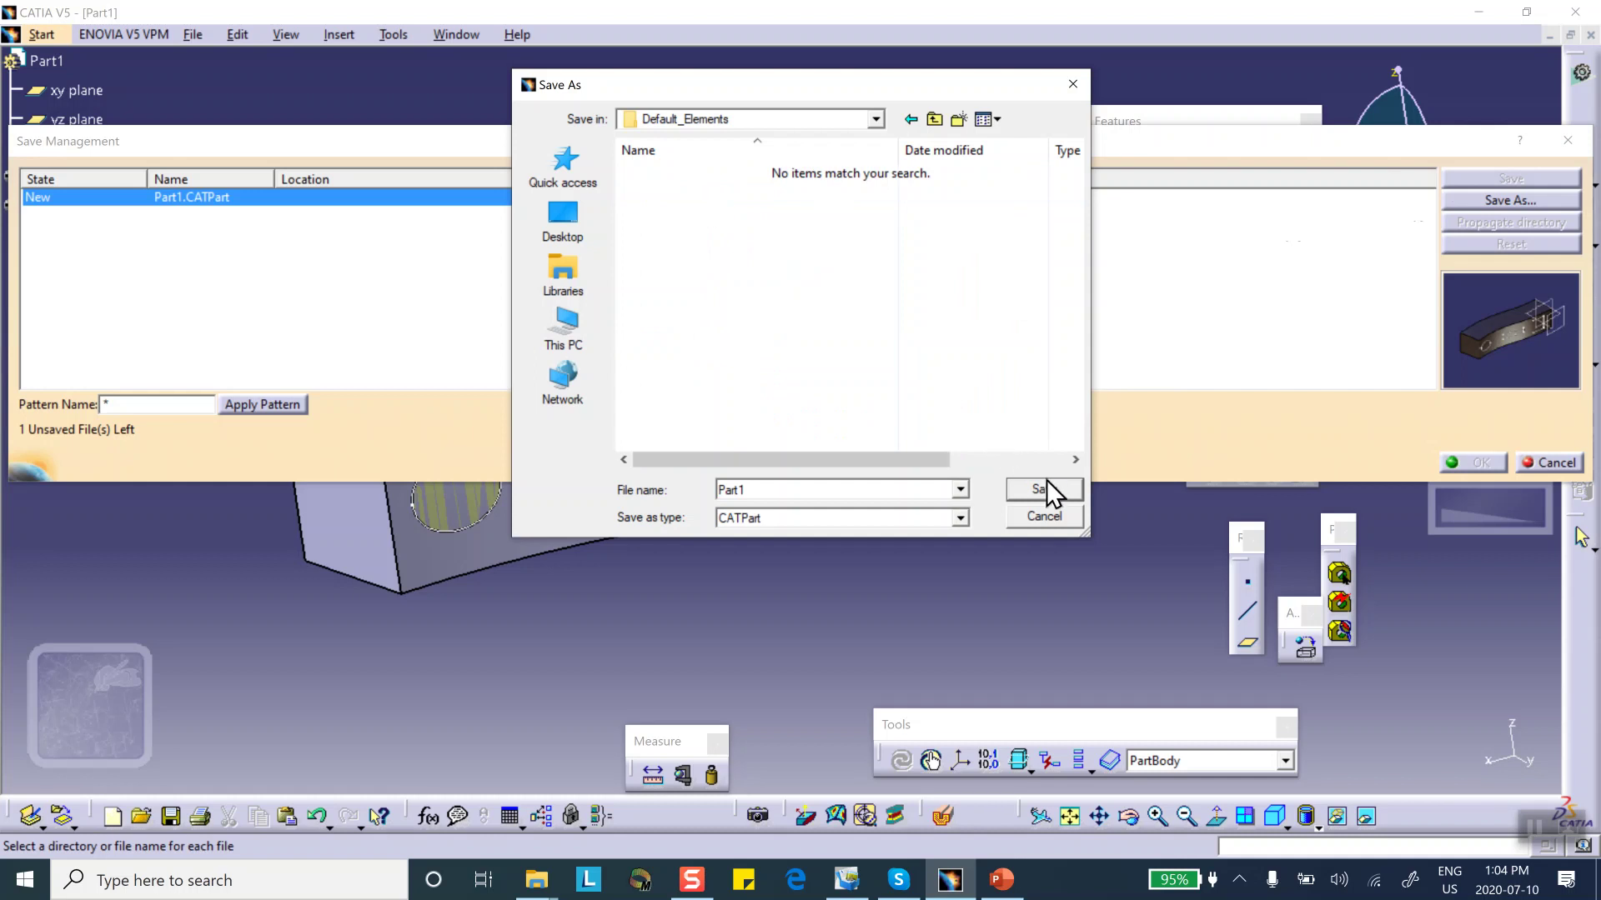
left_click(1474, 461)
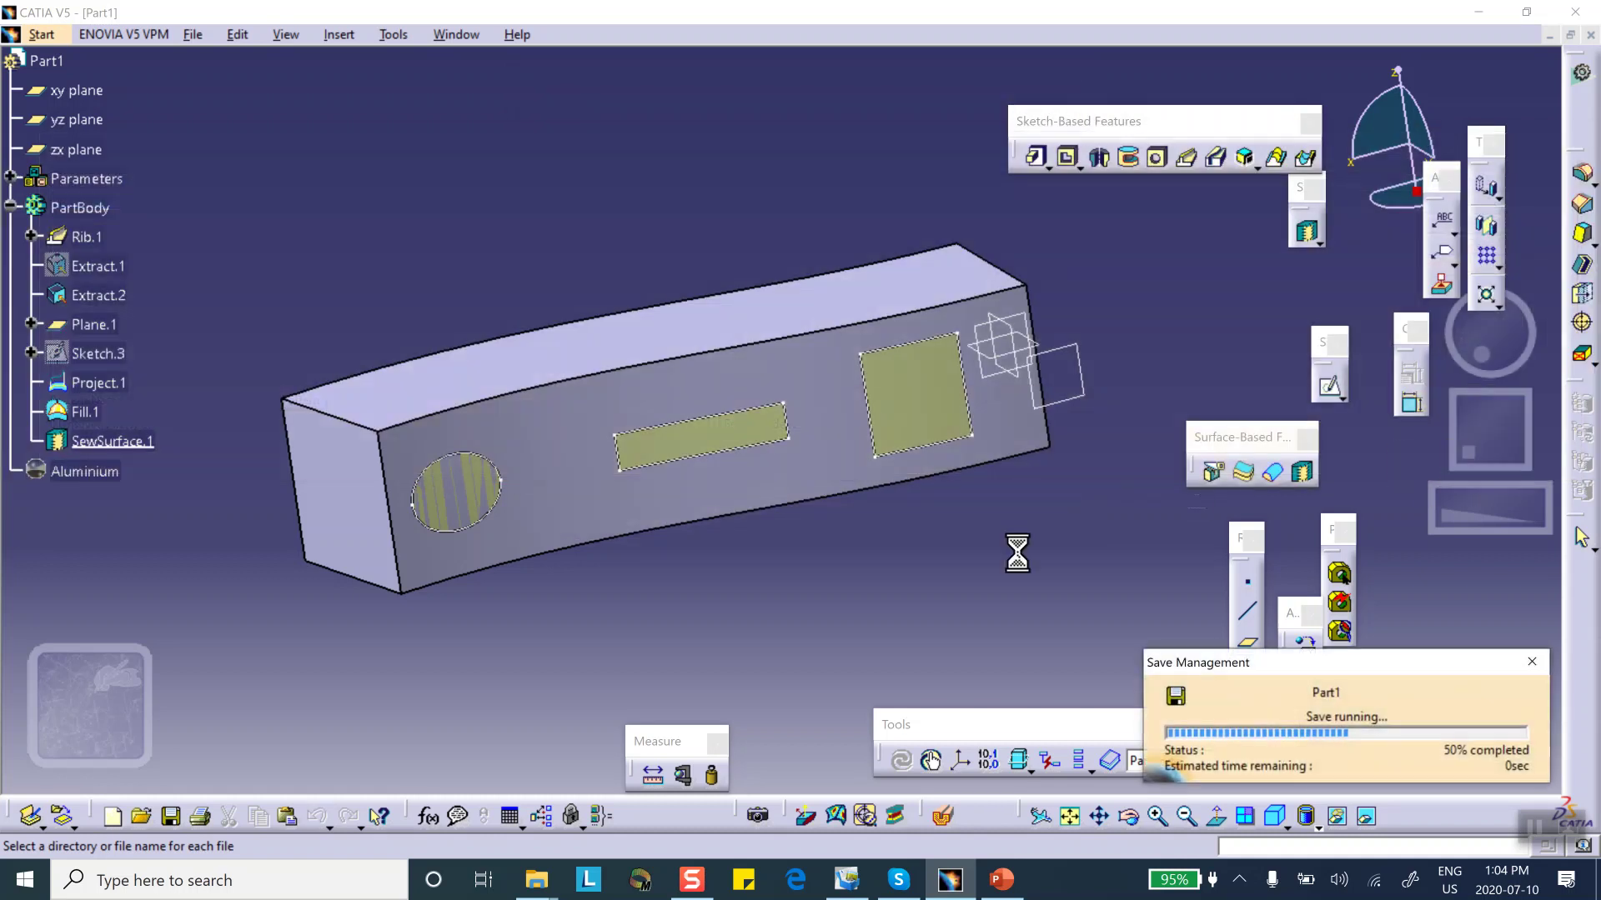
Step: Open the part in the Generative Structural Analysis workbench with a new Static Analysis case
middle_click_drag(893, 622, 900, 542)
left_click(43, 34)
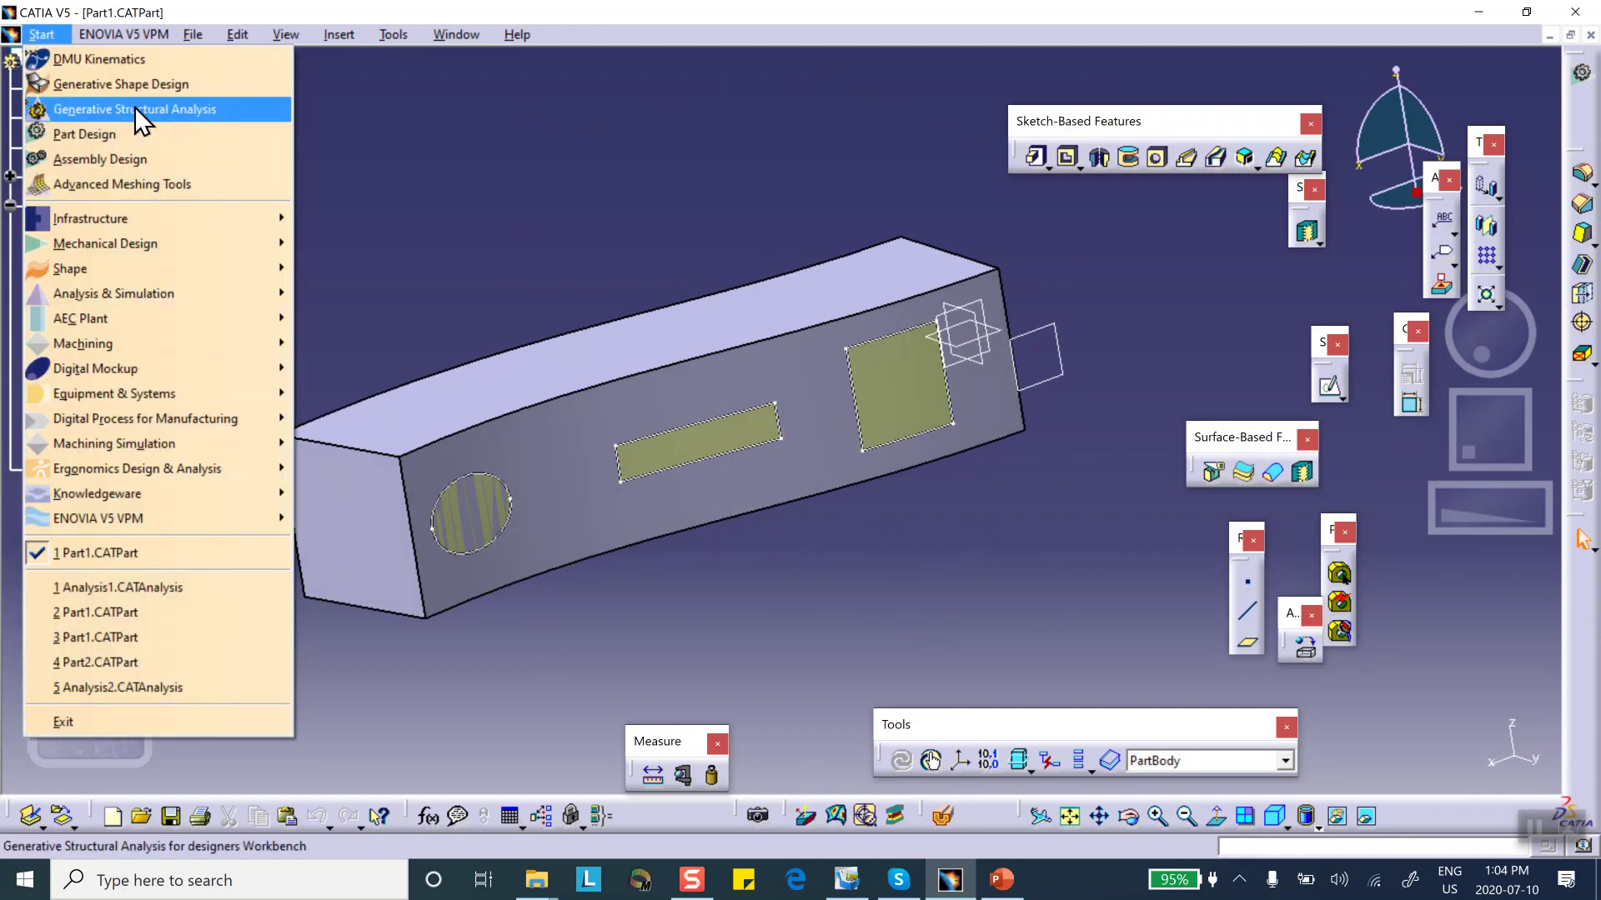
mouse_move(165, 297)
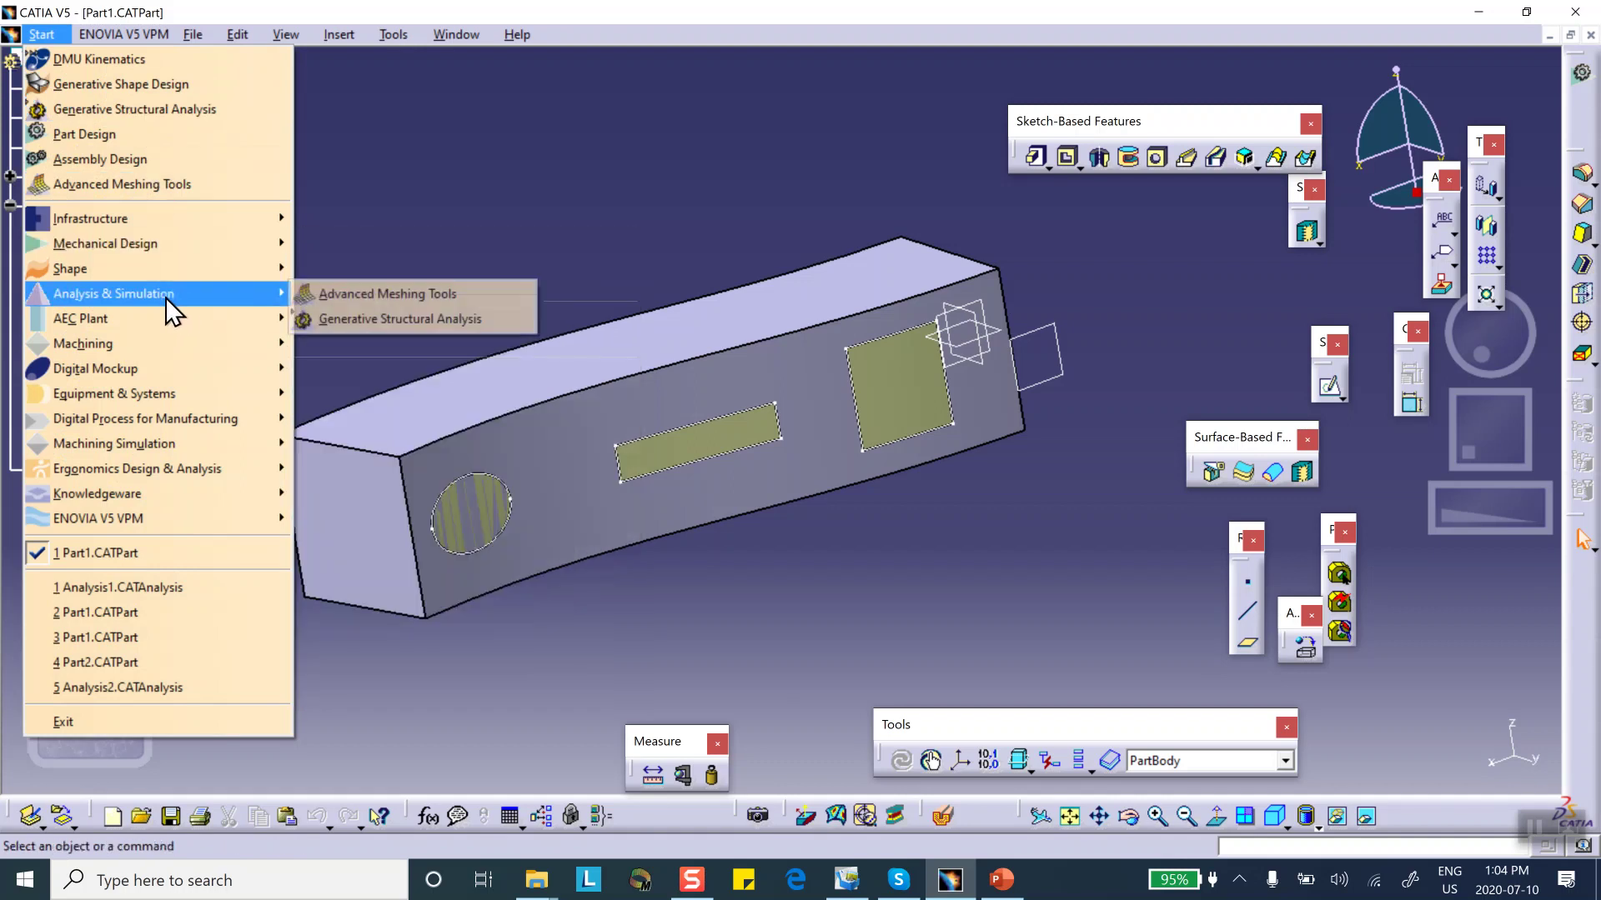
left_click(348, 320)
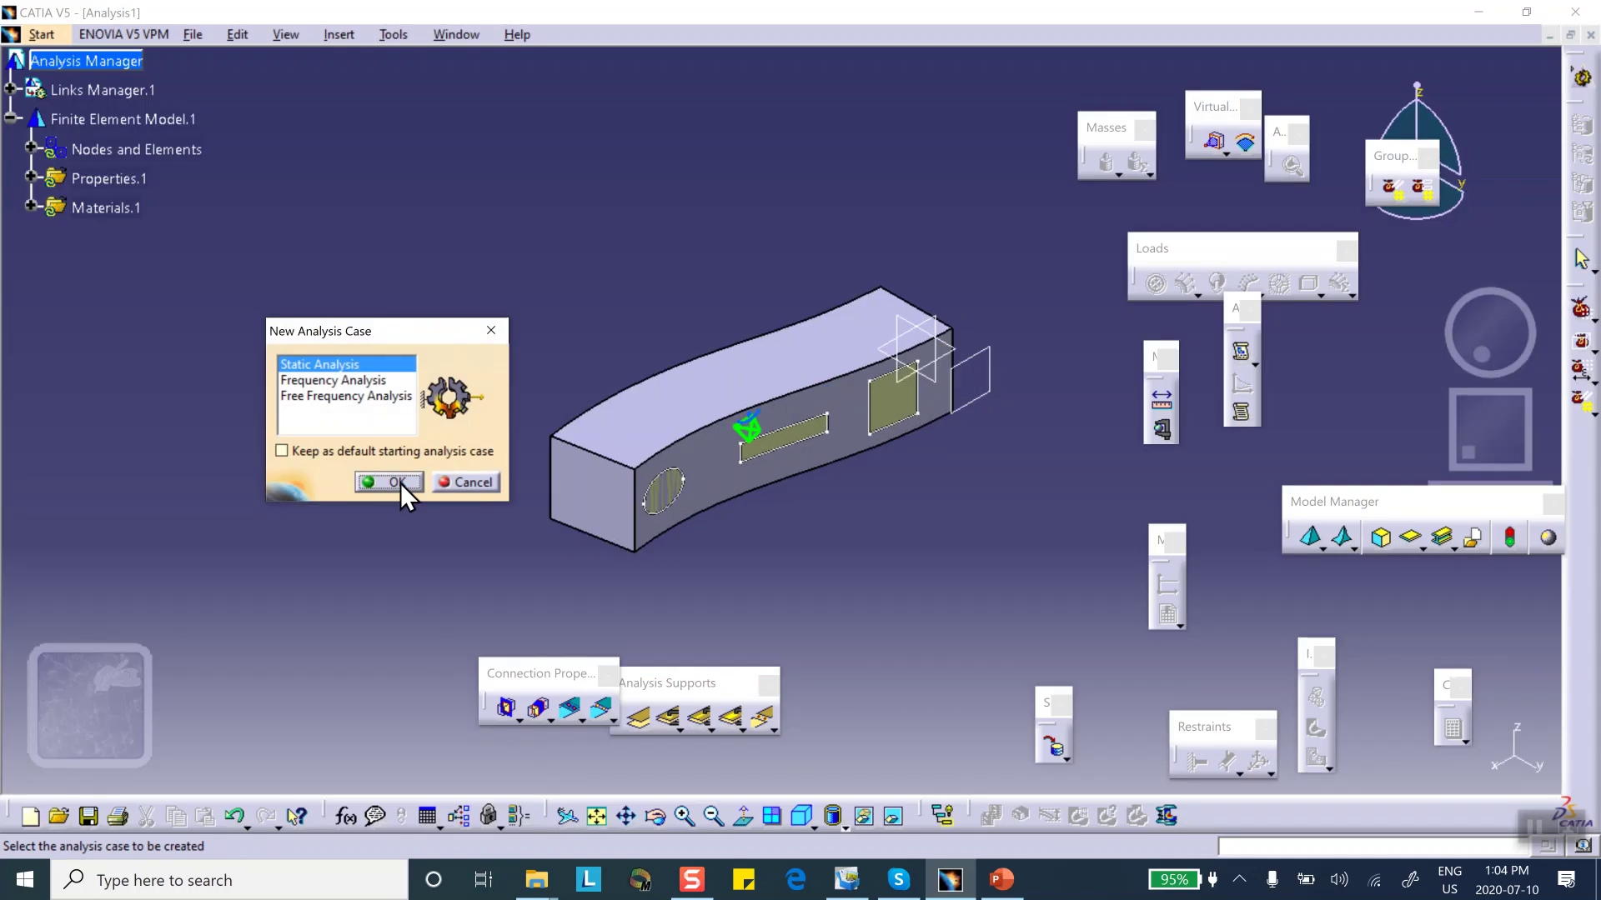
left_click(399, 478)
Step: Set the global element size of Part1's OCTREE tetrahedron mesh to 4 mm
left_click(31, 148)
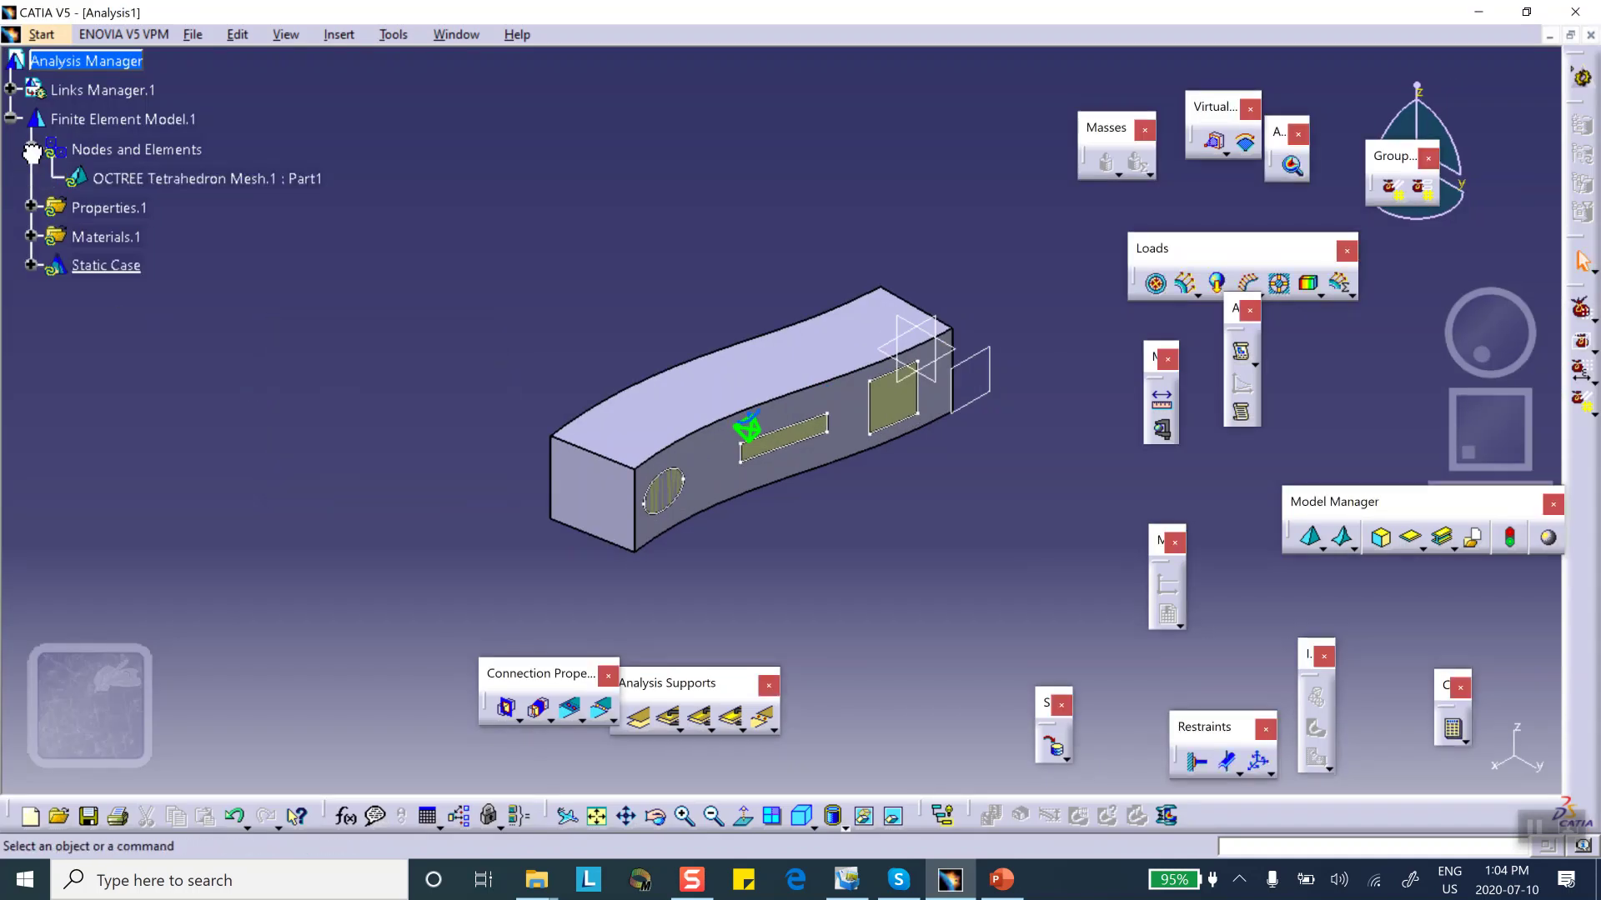
double_click(158, 177)
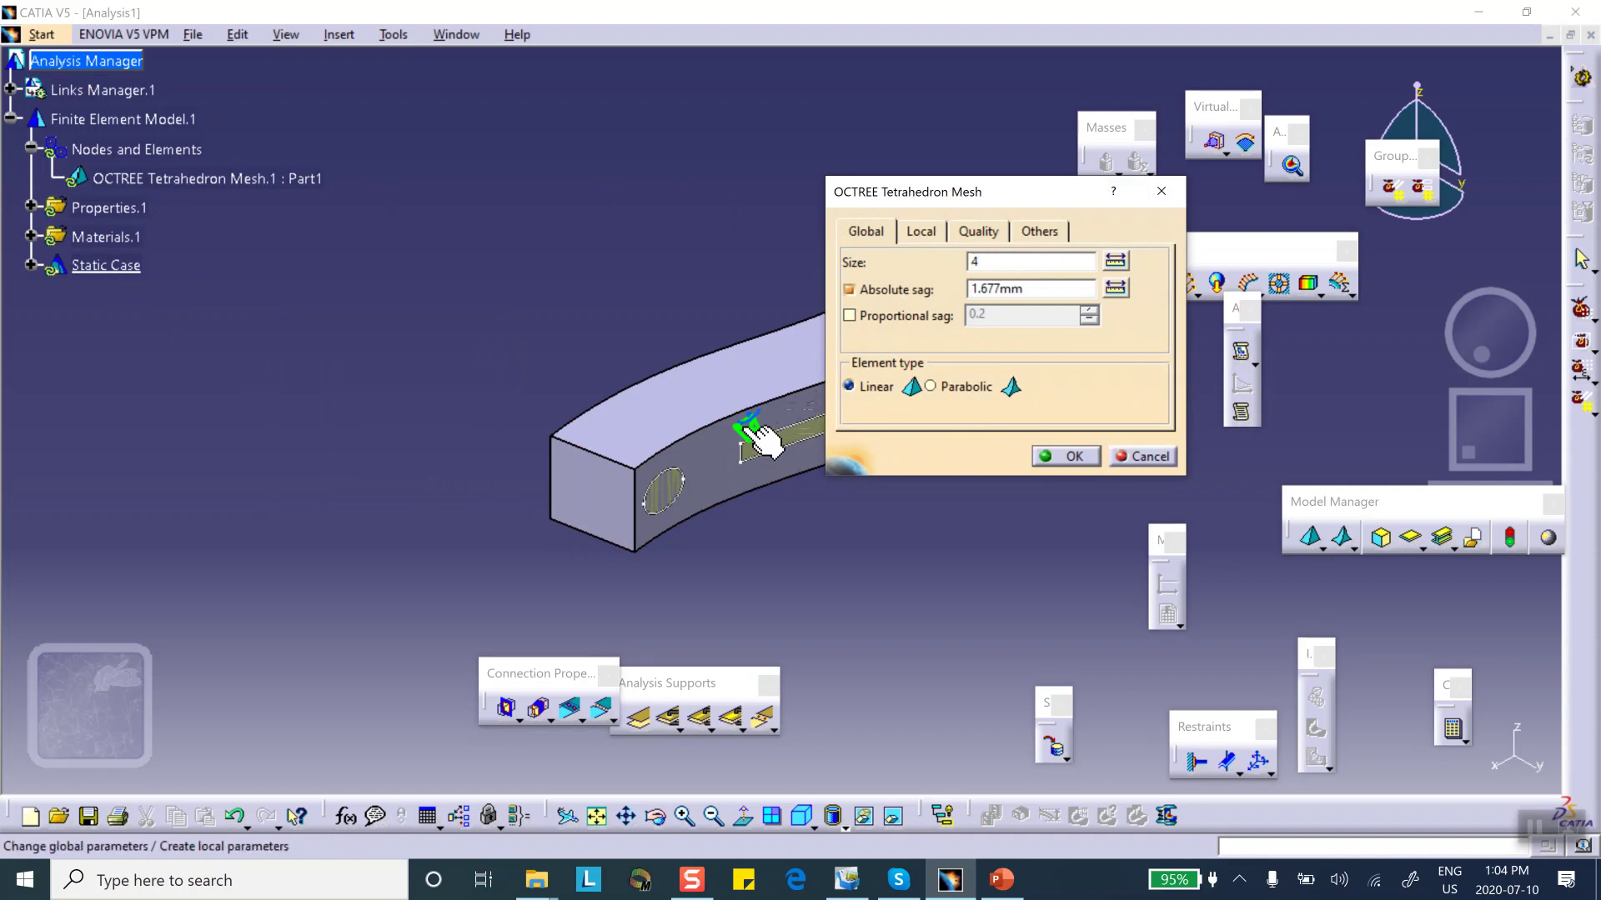
left_click(1069, 453)
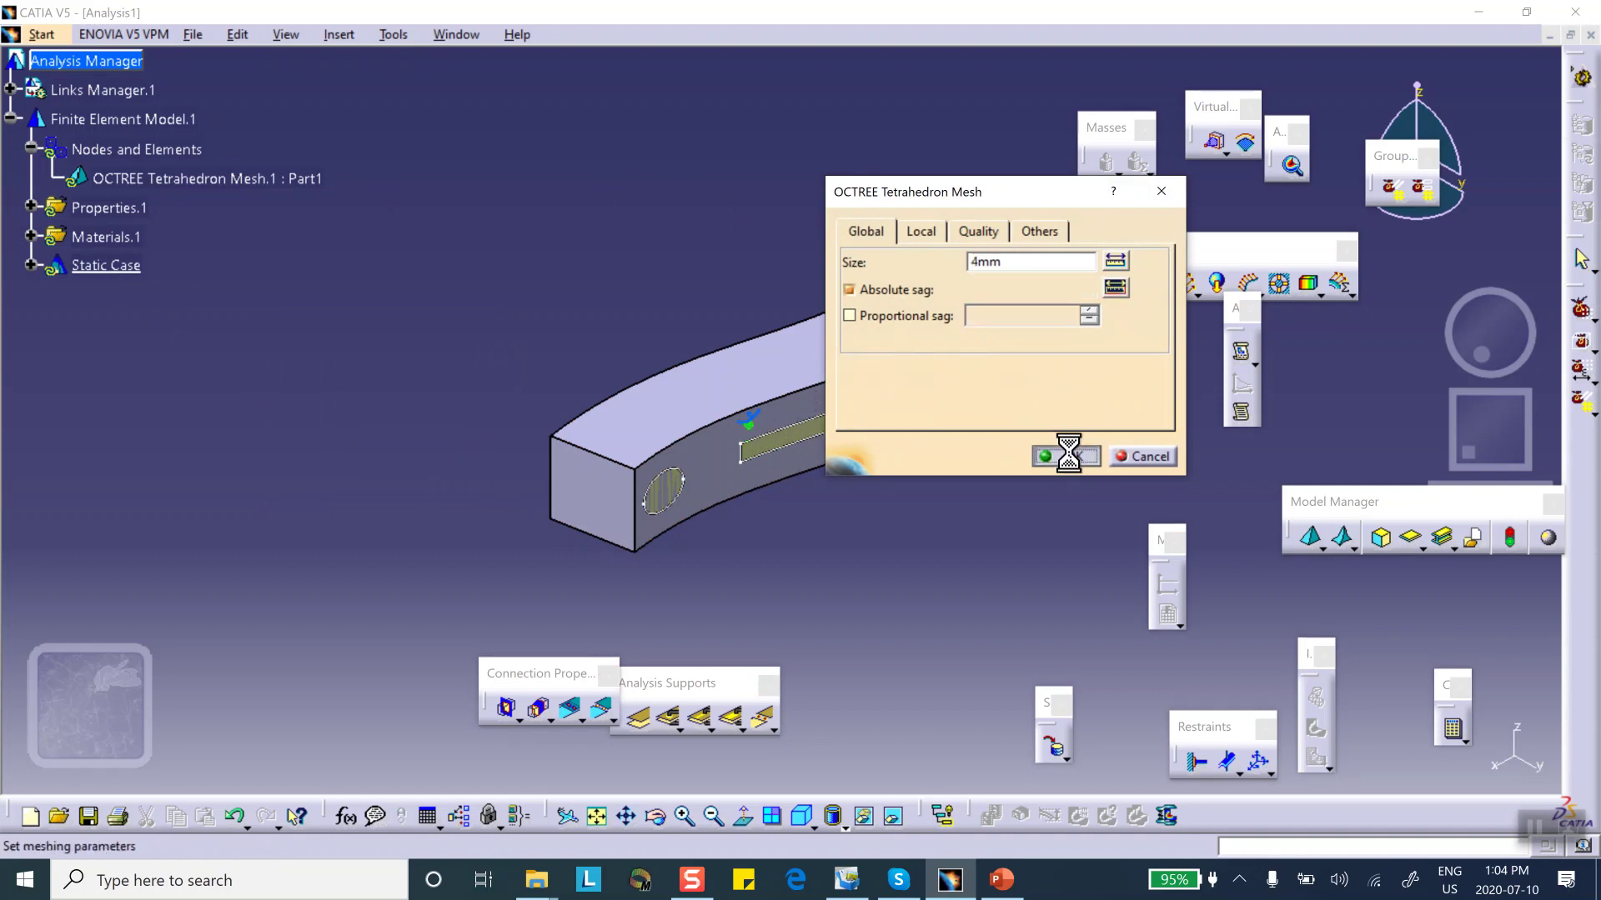
Step: Create a mesh visualization of Nodes and Elements, allowing the mesh update, and examine the elements on the rib's side face
right_click(139, 155)
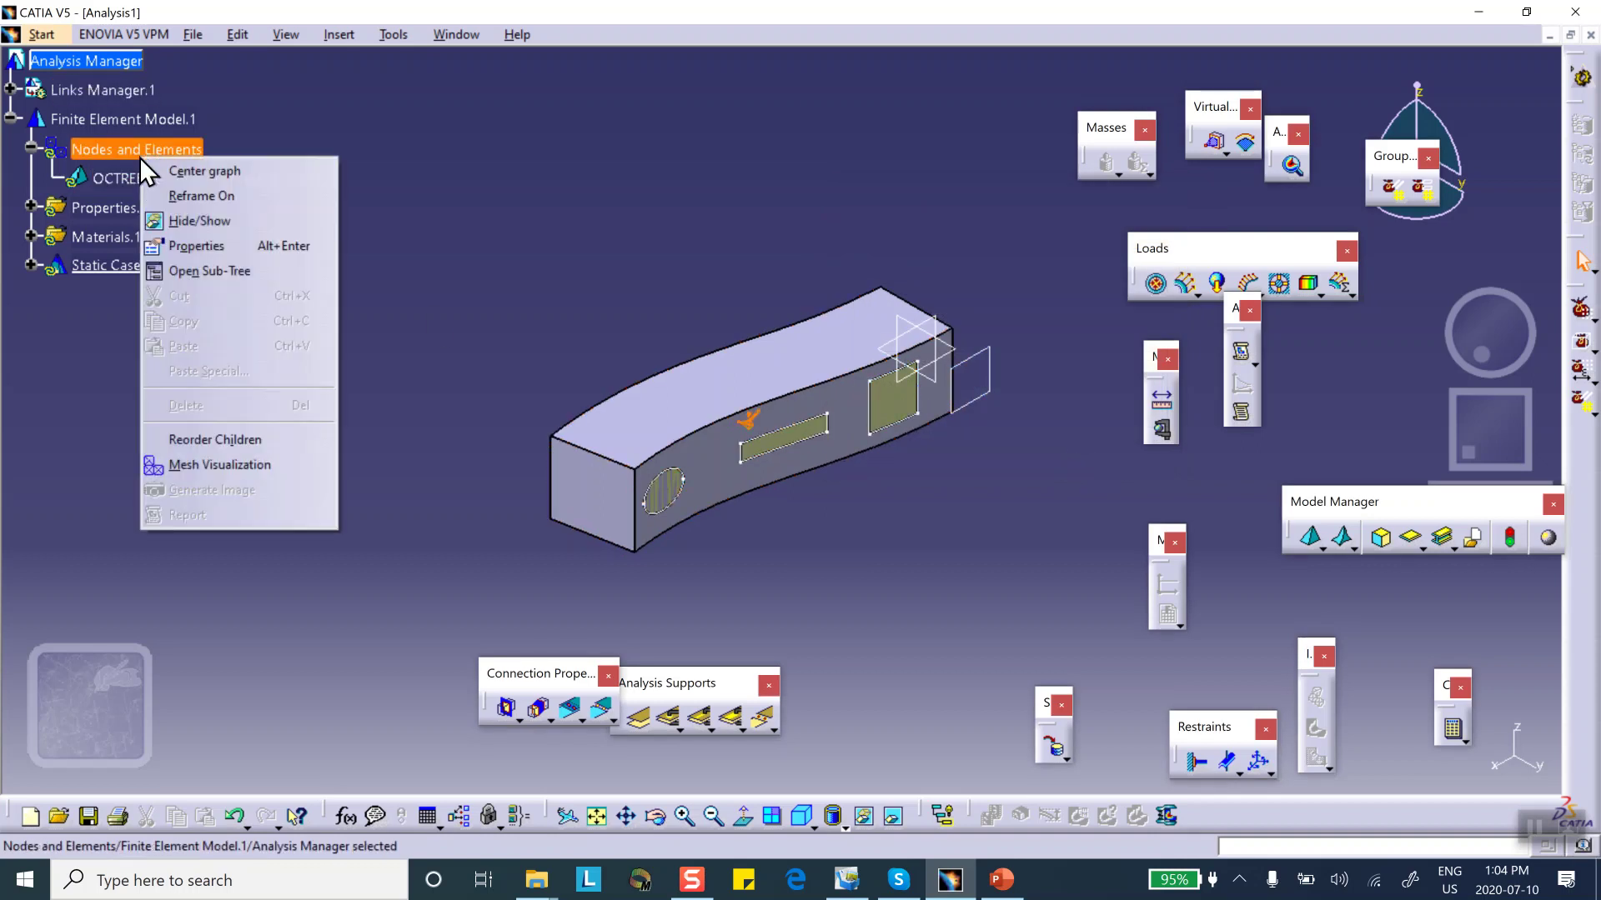
left_click(224, 464)
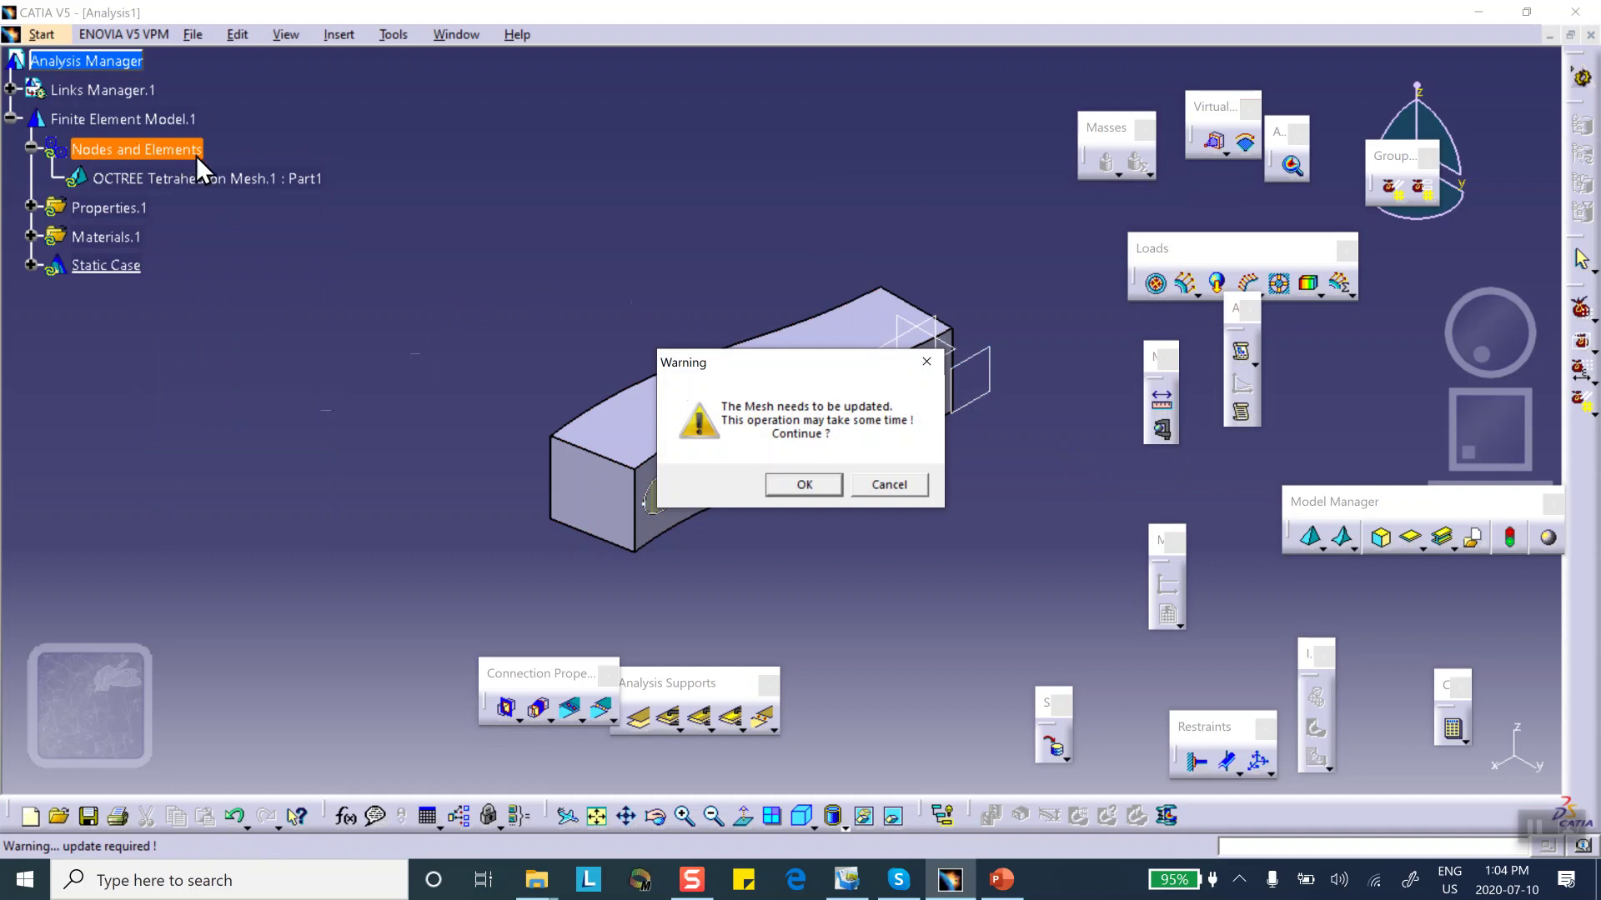
left_click(803, 485)
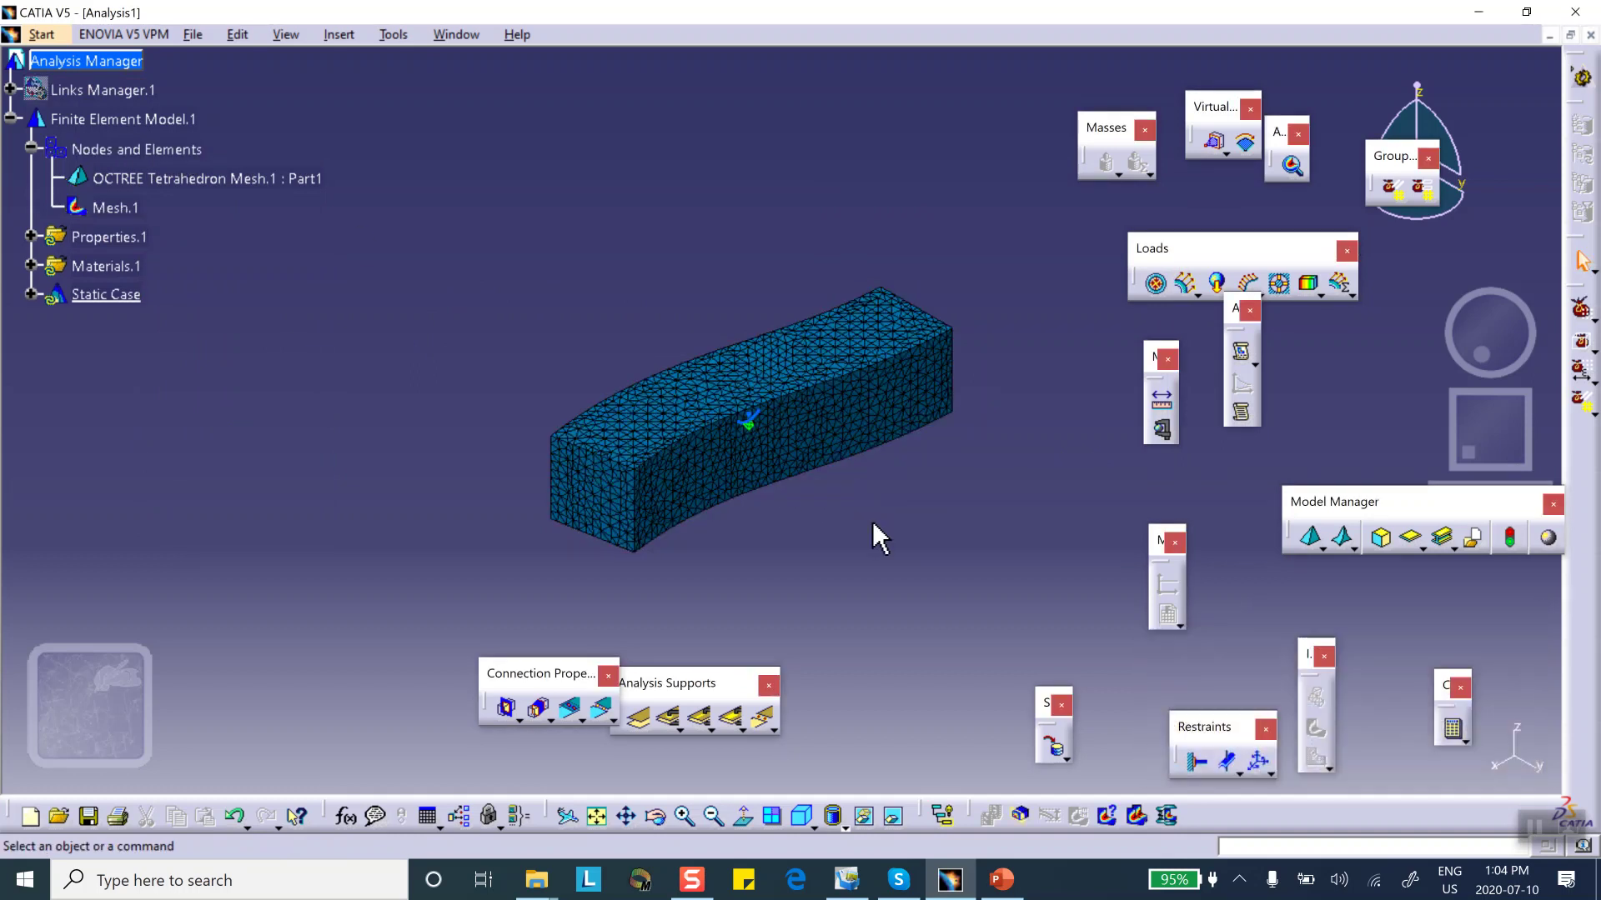
middle_click_drag(828, 517, 755, 338)
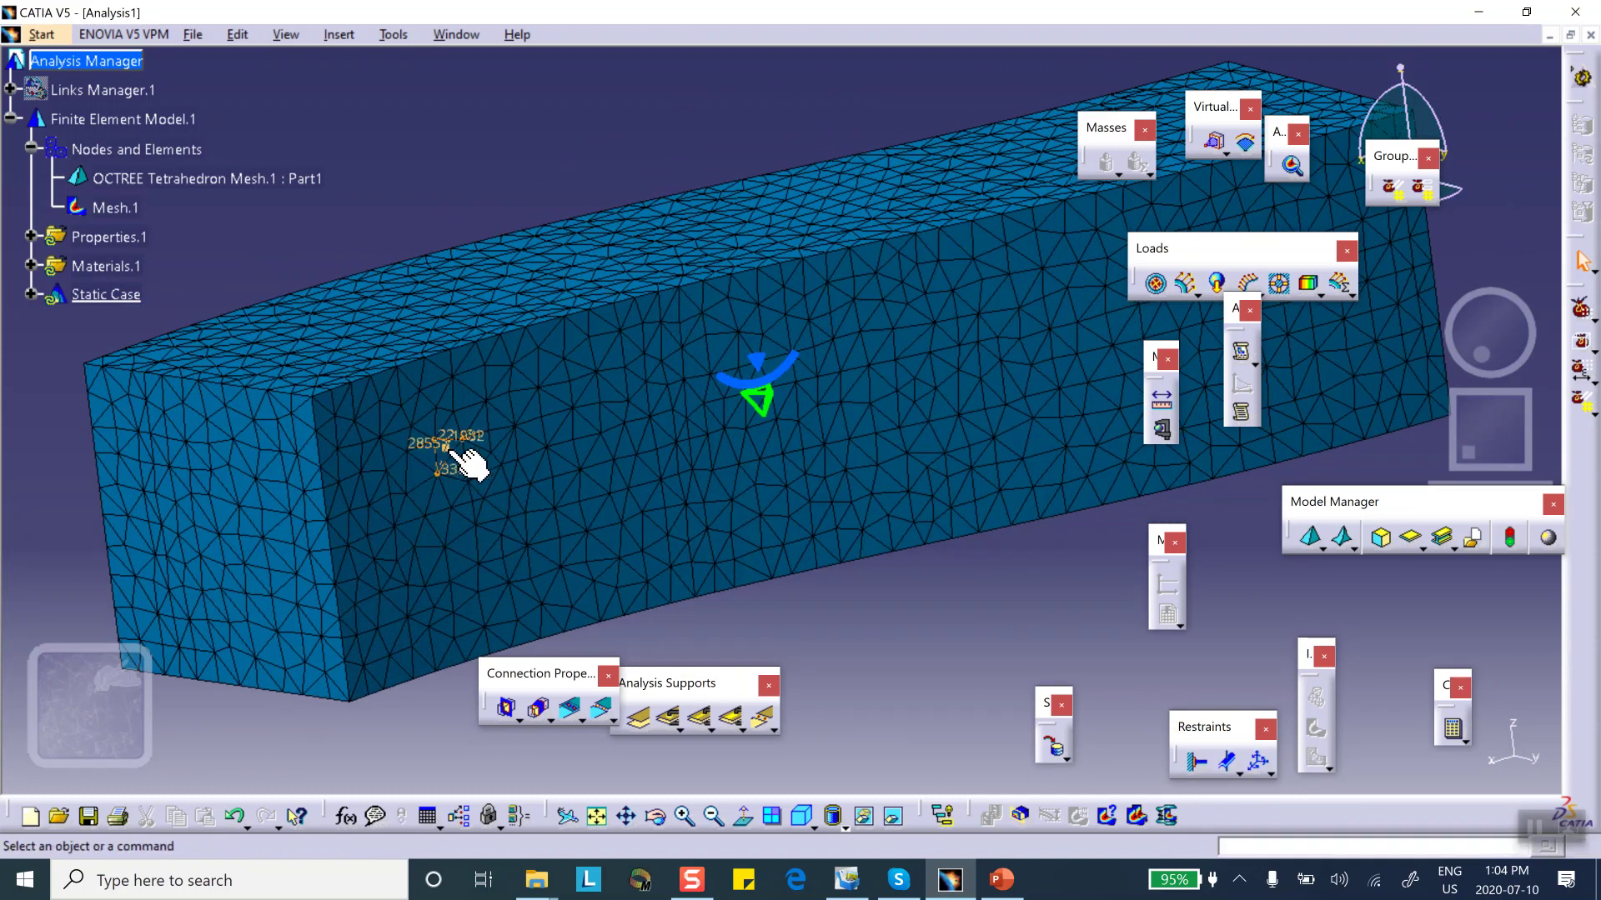
Step: Examine the mesh along the rib's side face, temporarily showing the Links Manager.1 geometry to compare element edges with the circle and rectangle patches
middle_click_drag(669, 557, 594, 405)
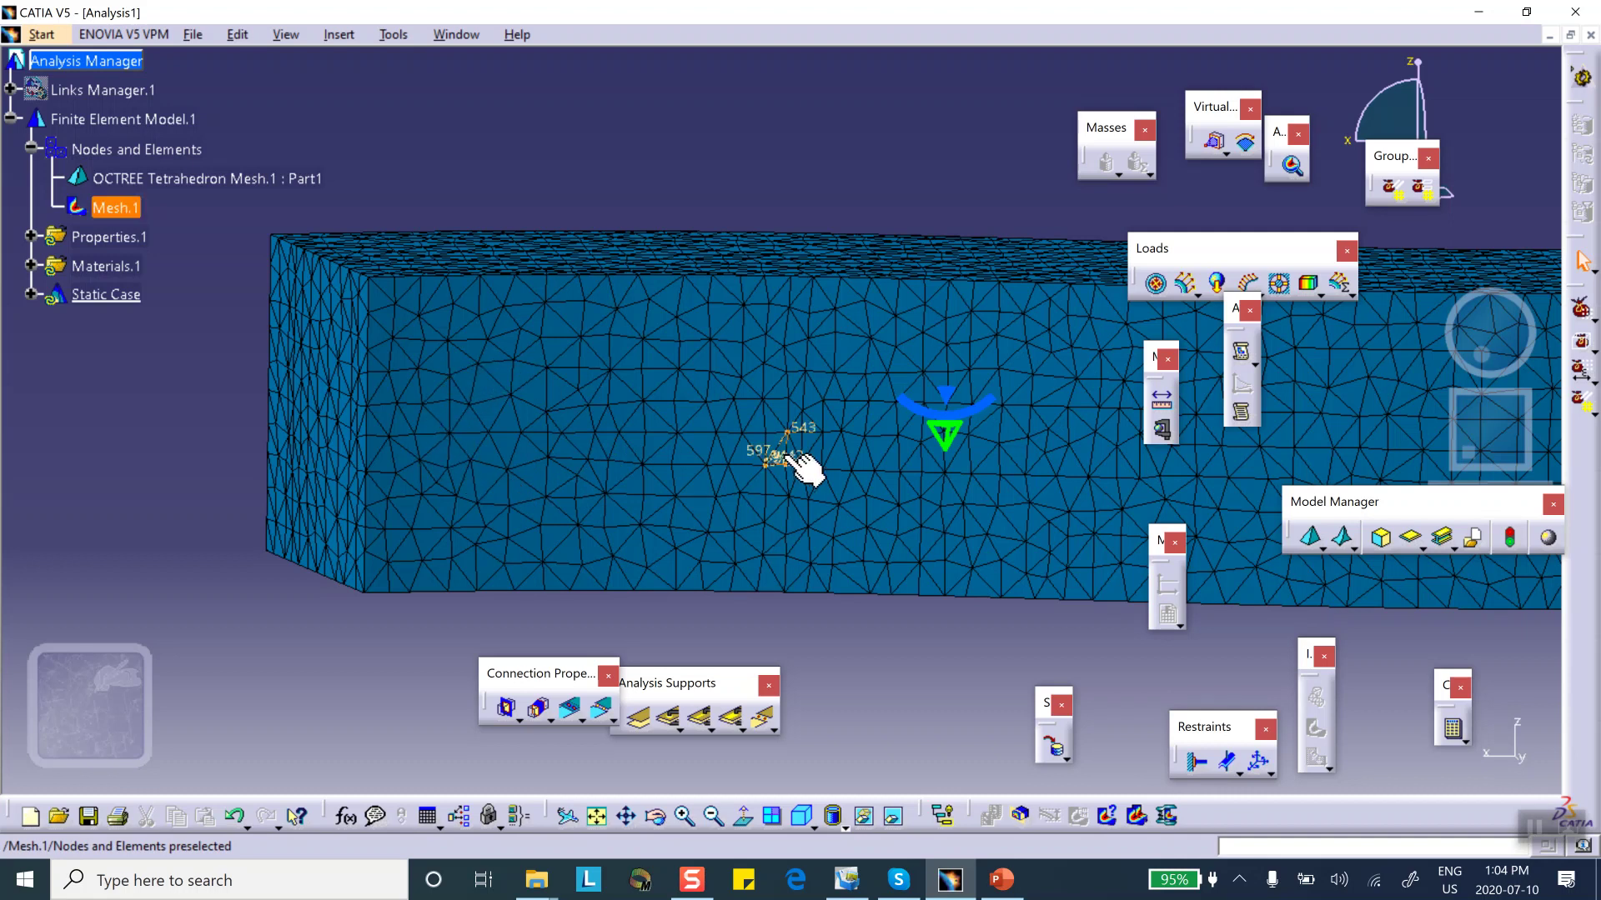
middle_click_drag(783, 454, 542, 430)
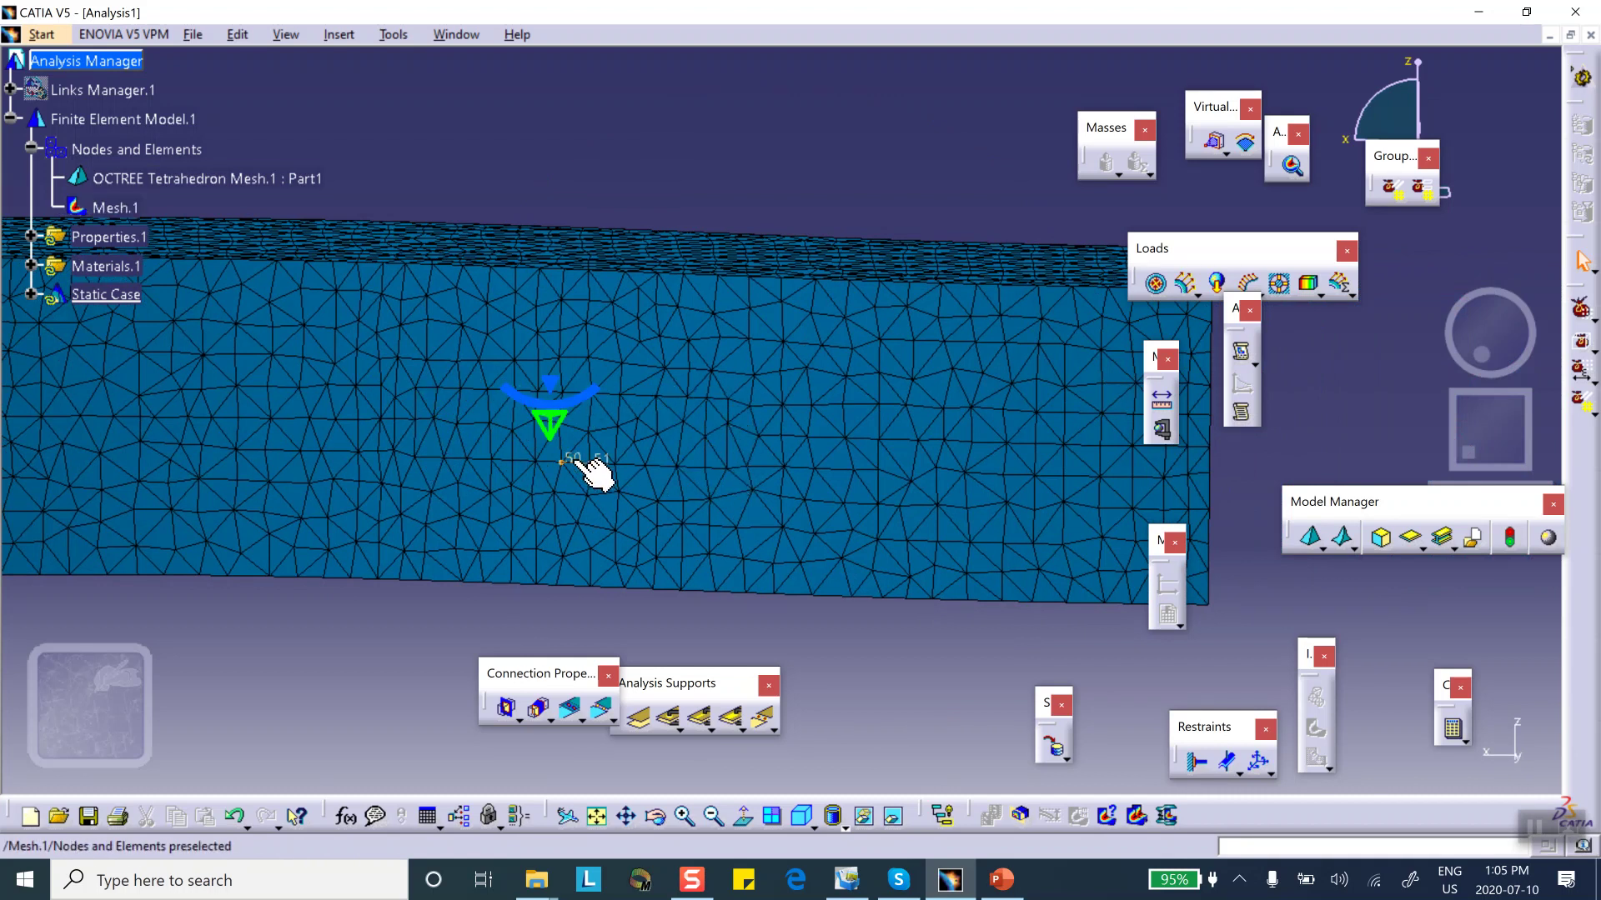
middle_click_drag(825, 457, 822, 429)
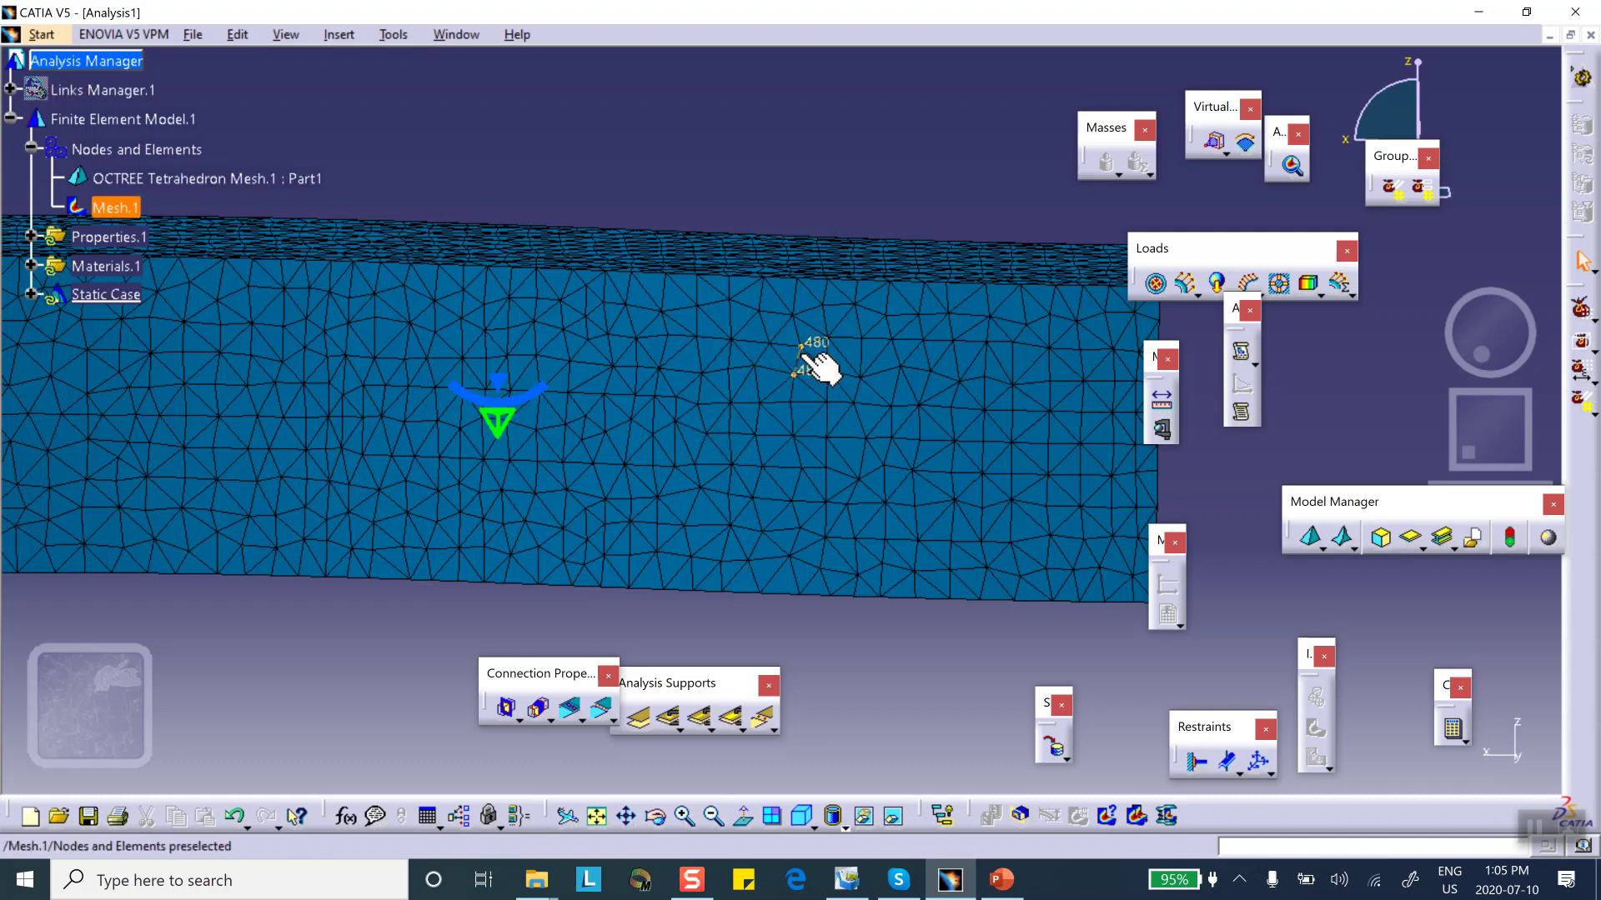
scroll(744, 450, "down", 5)
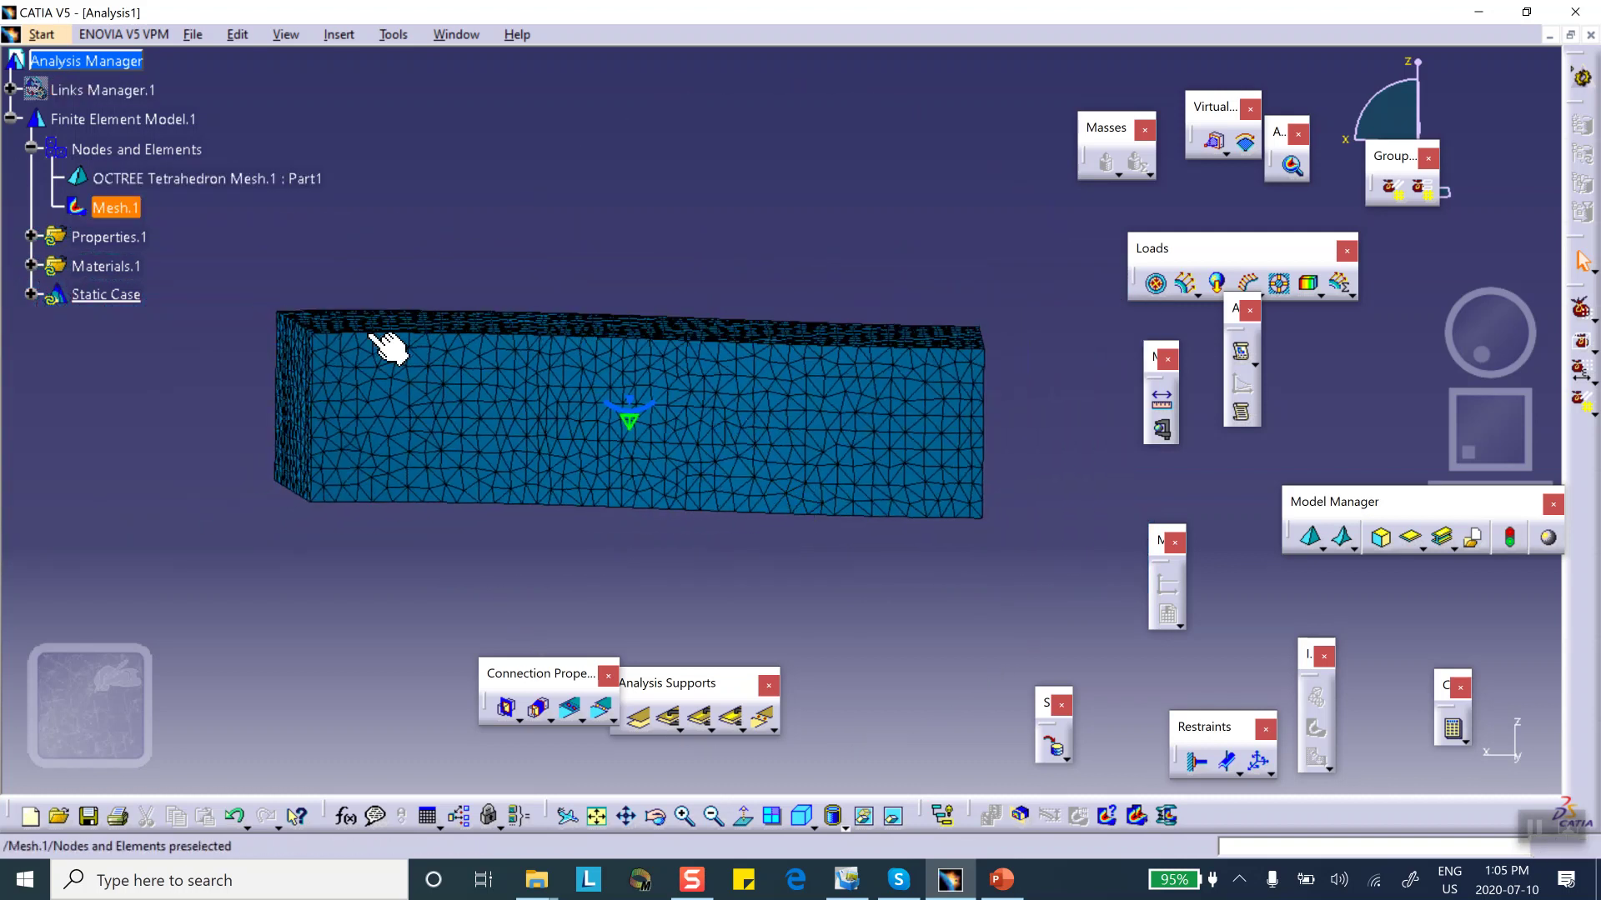
right_click(101, 92)
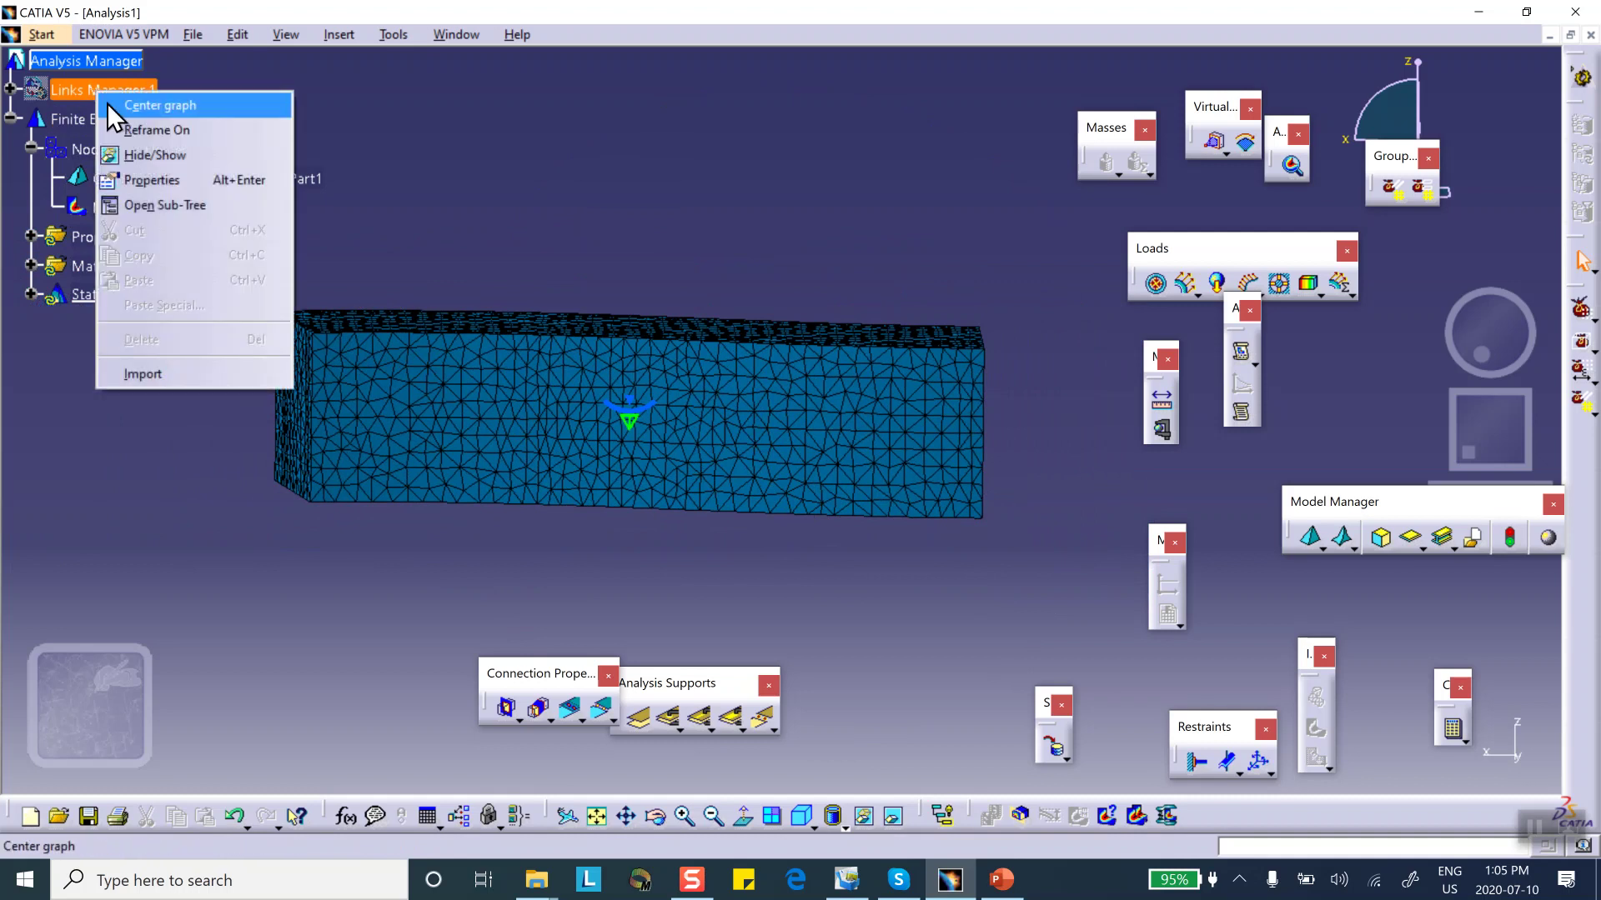
left_click(142, 154)
middle_click_drag(875, 572, 871, 534)
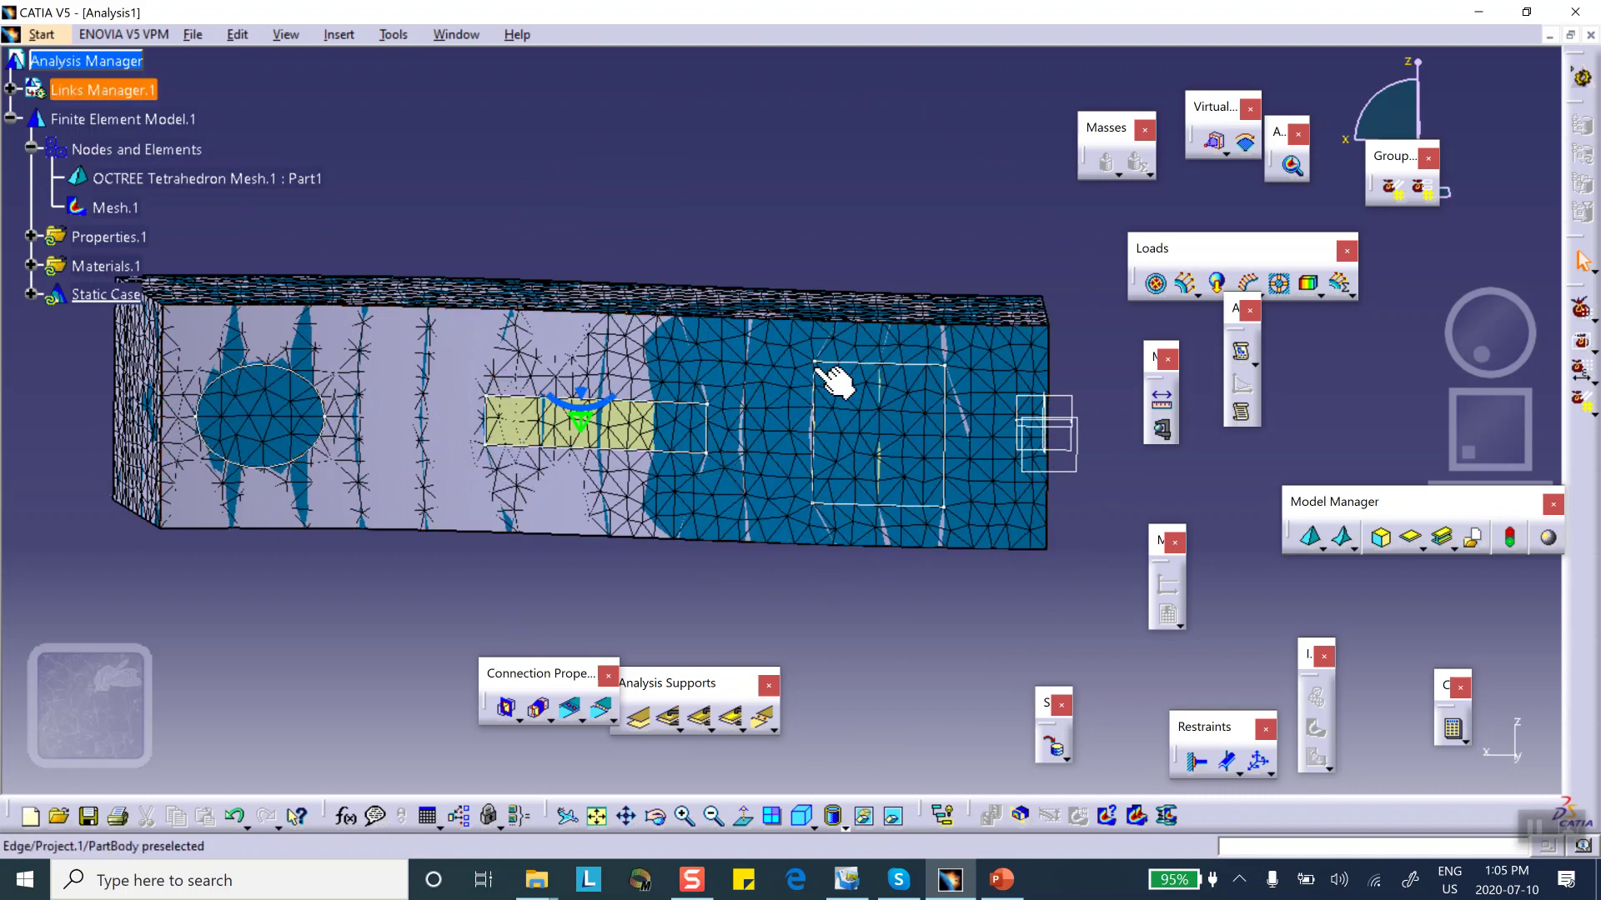
right_click(90, 99)
left_click(137, 163)
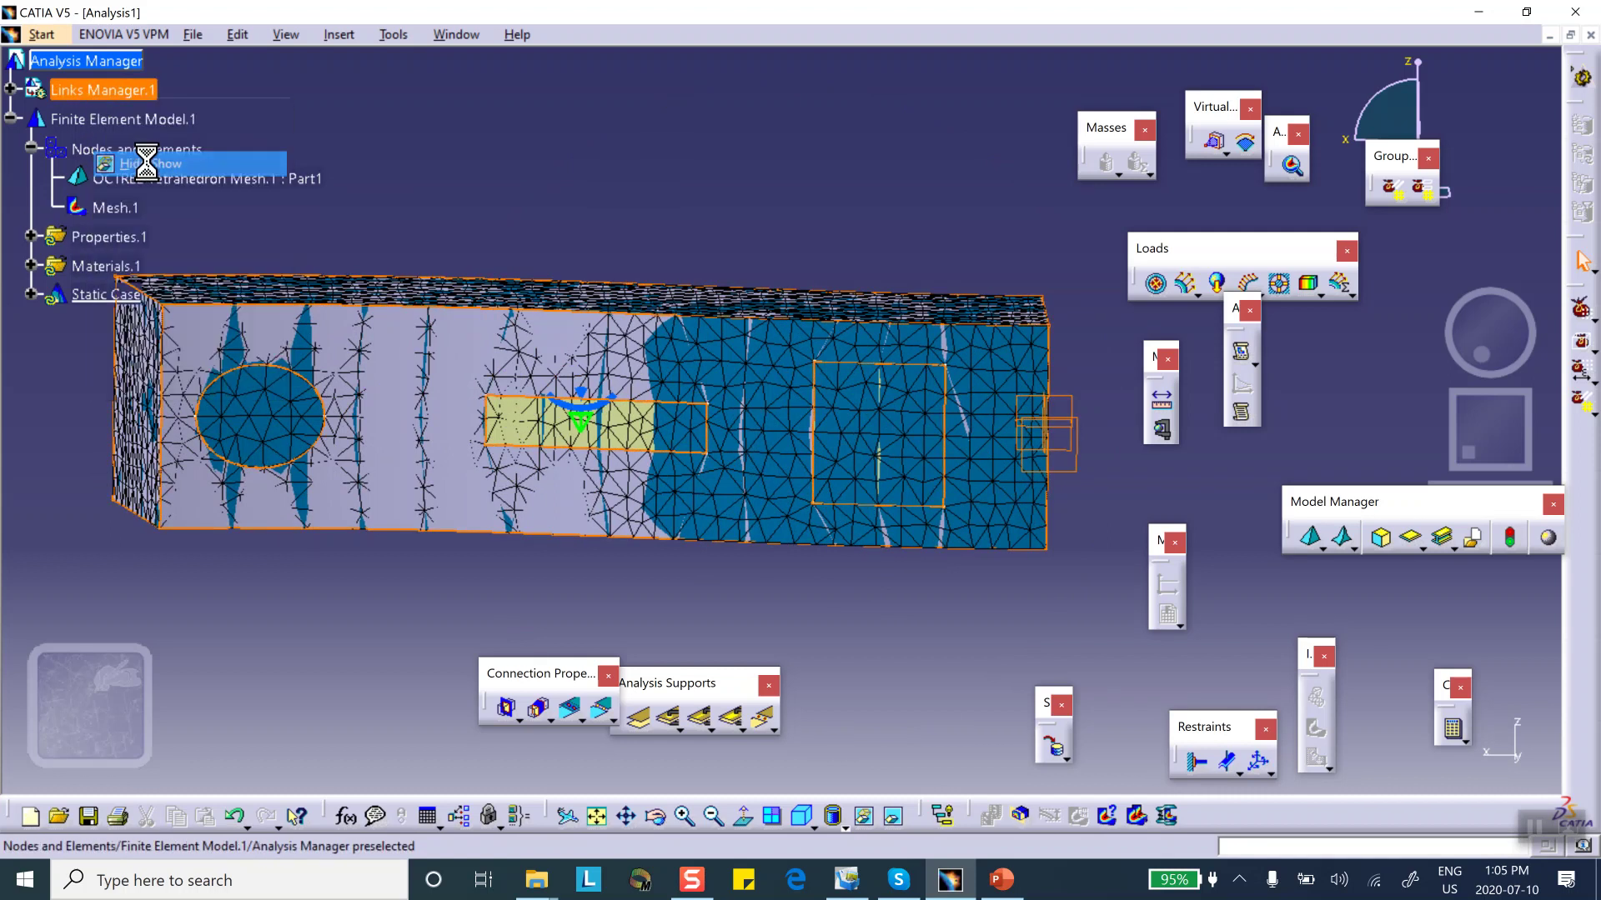
Step: Save the new analysis as Analysis1.CATAnalysis in the Default_Elements folder inside July_10_2020 on the Desktop, using Save Management
left_click(191, 35)
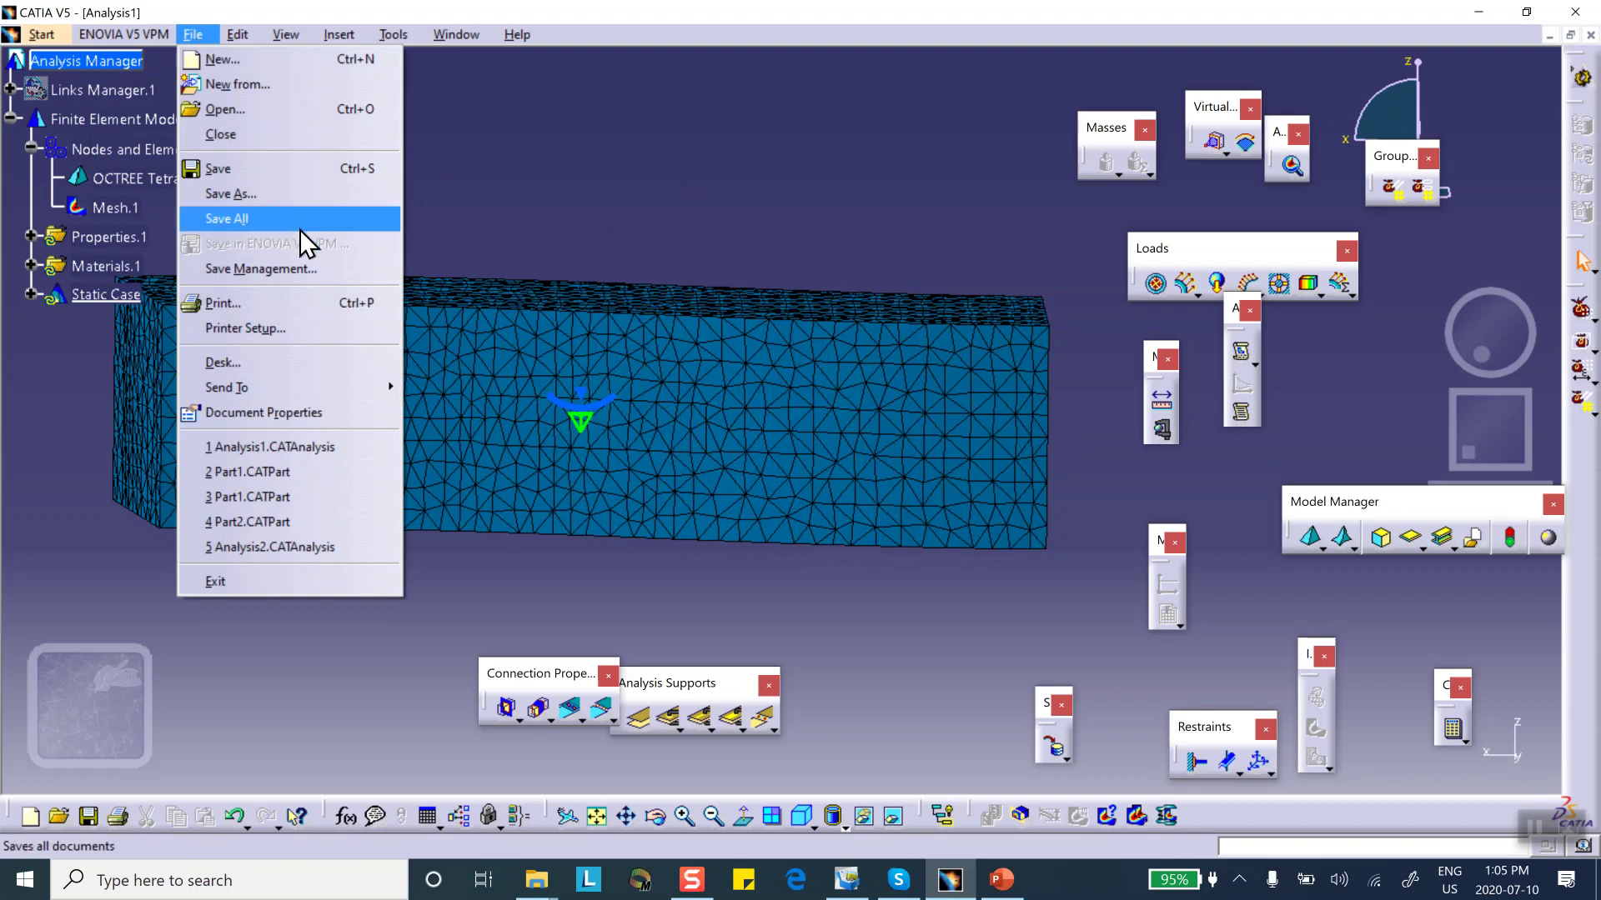
left_click(298, 268)
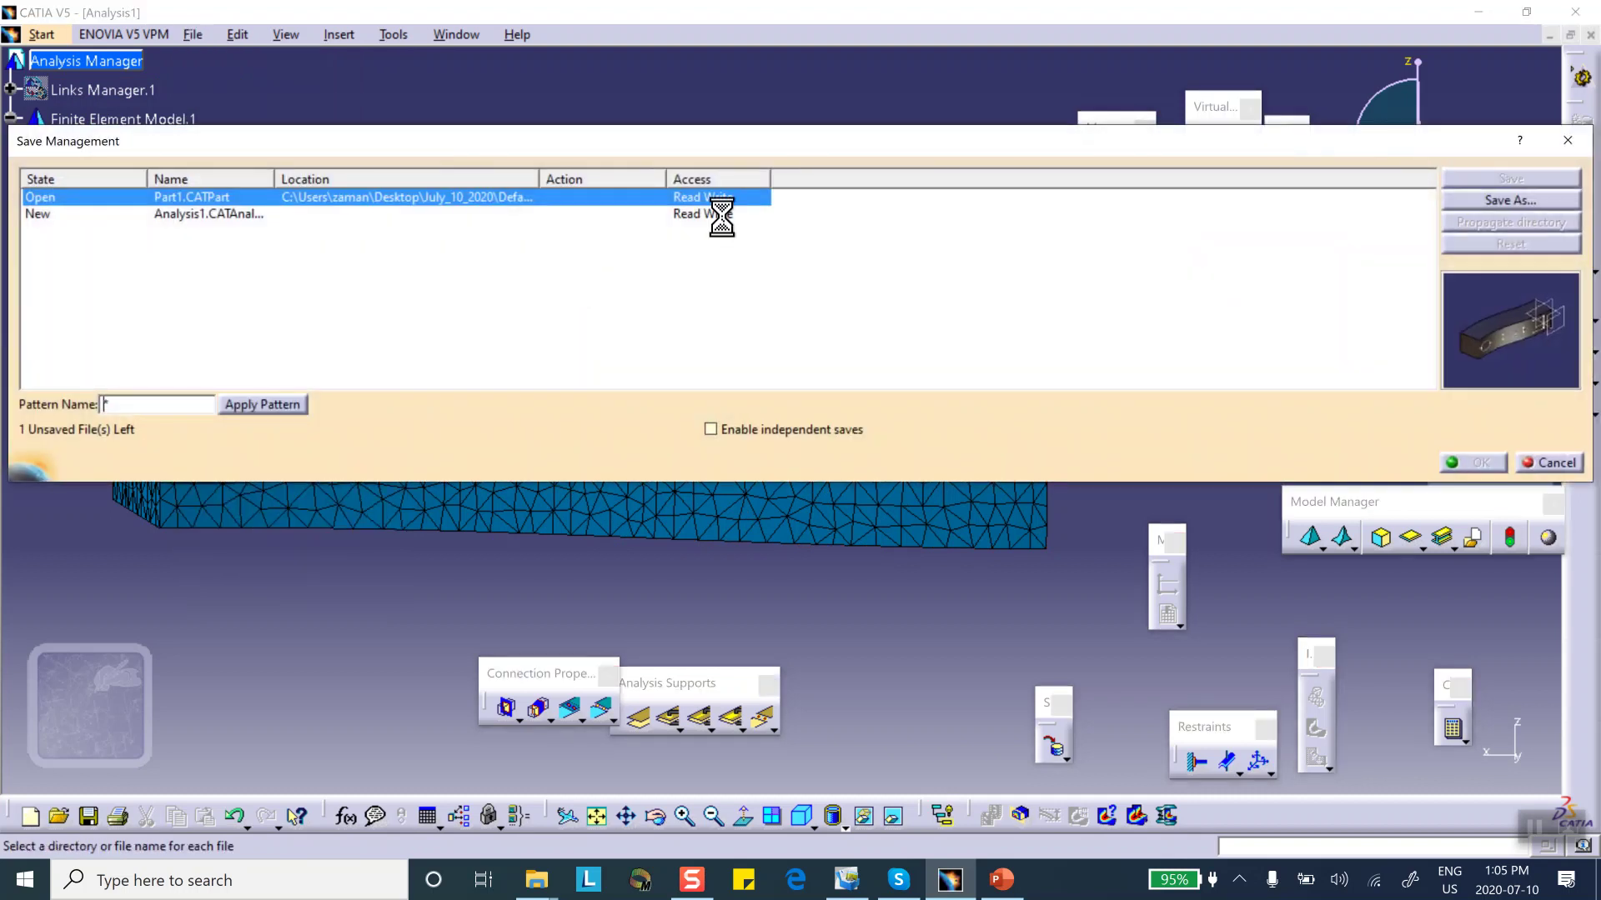
left_click(721, 214)
left_click(1468, 197)
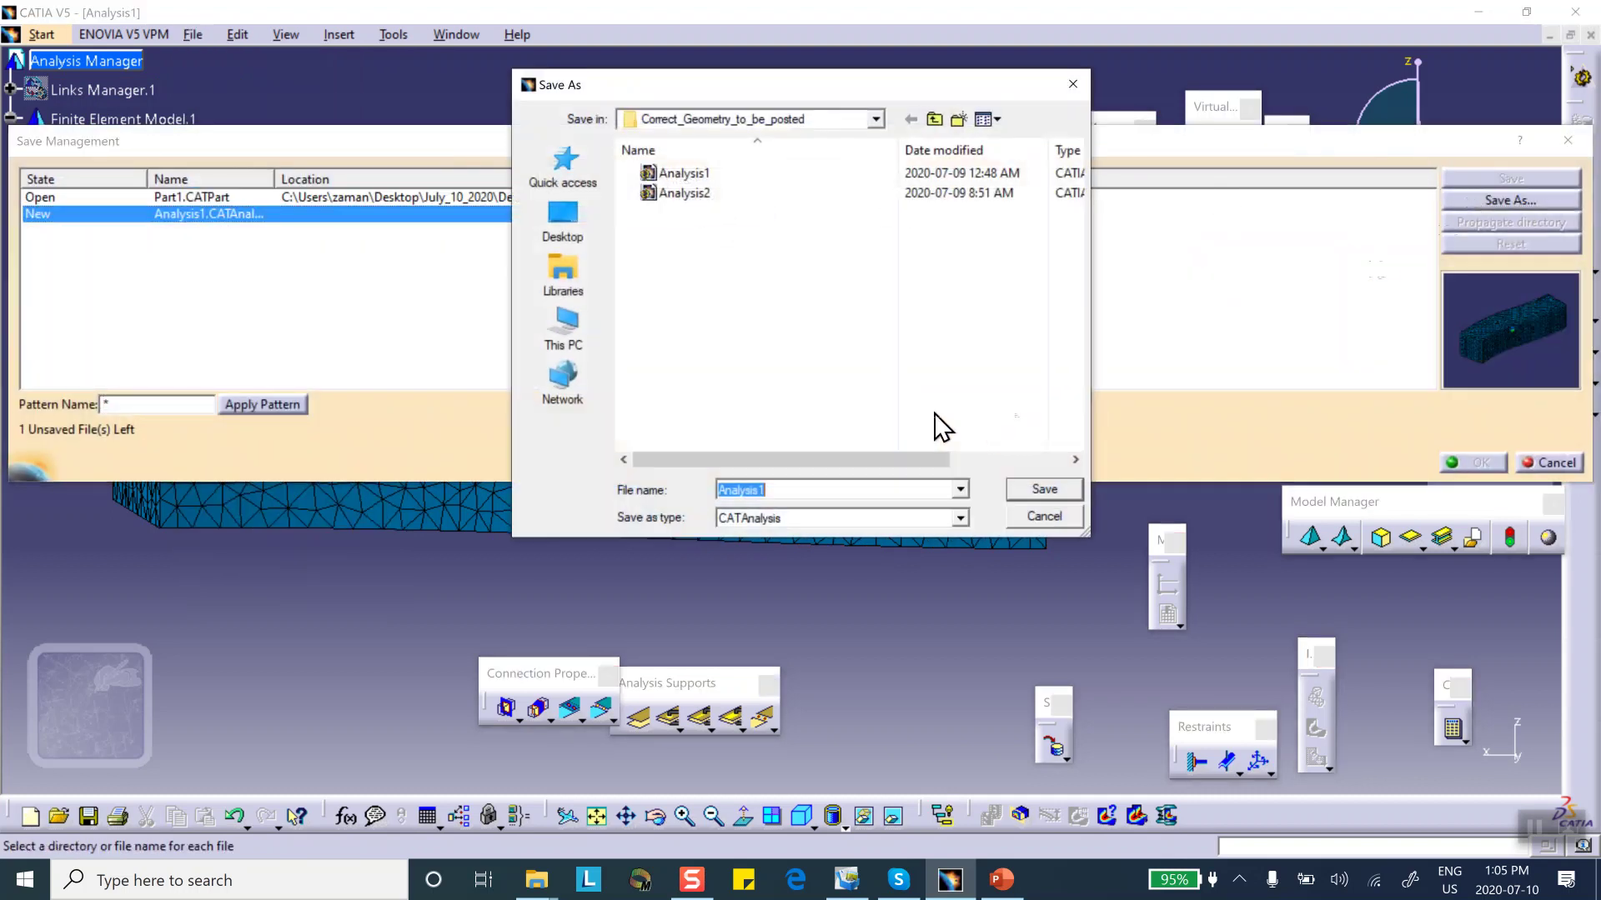
left_click(931, 118)
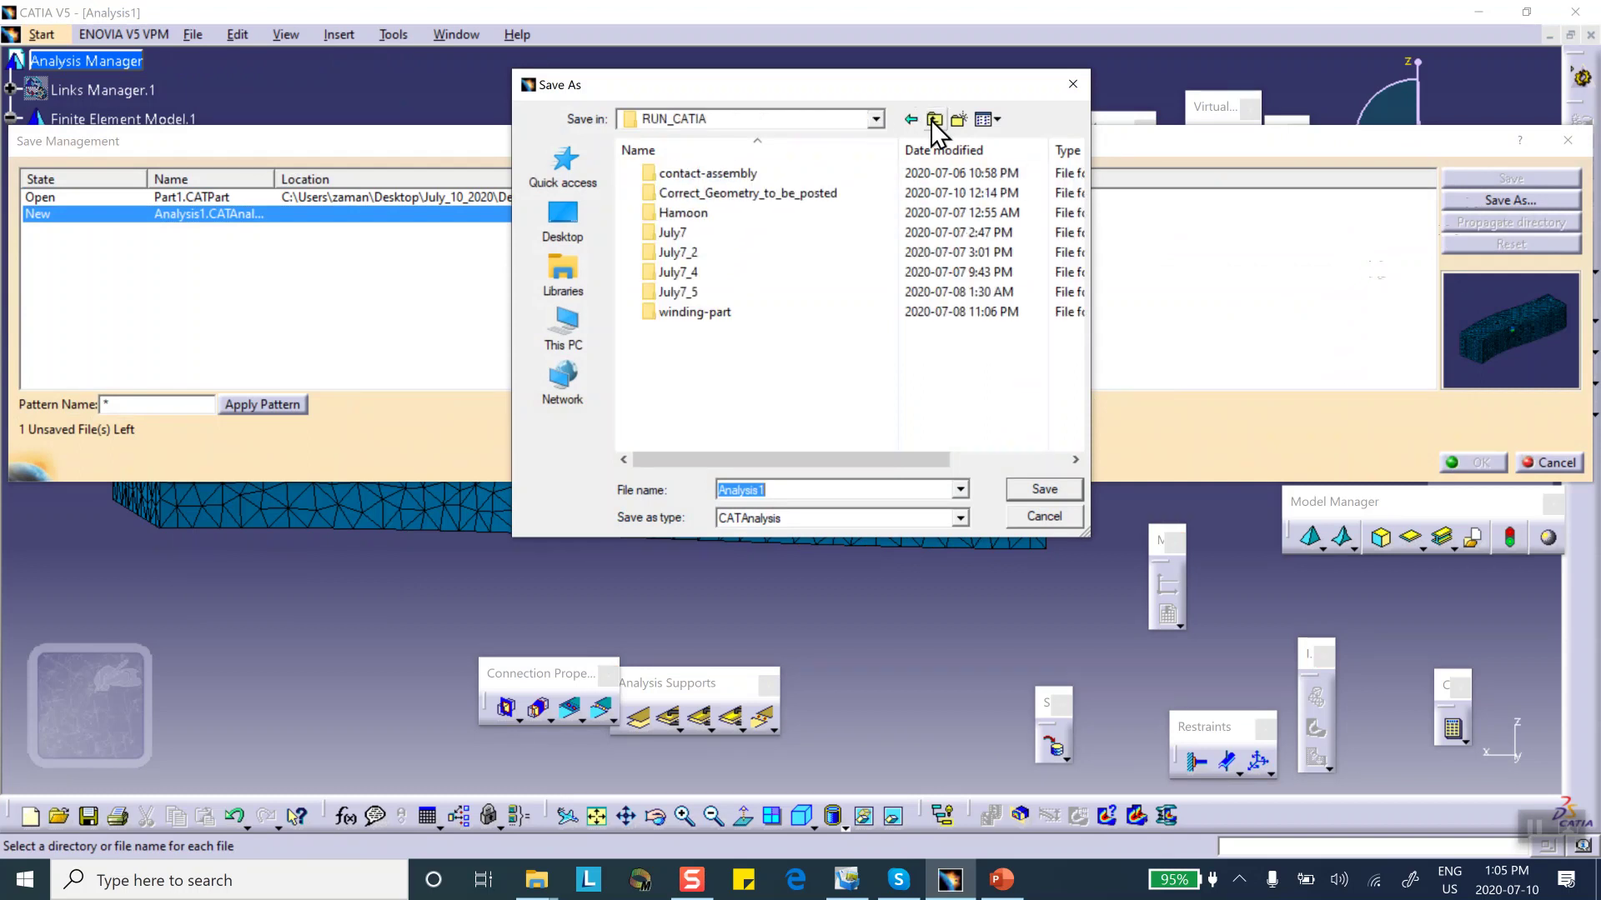
left_click(930, 121)
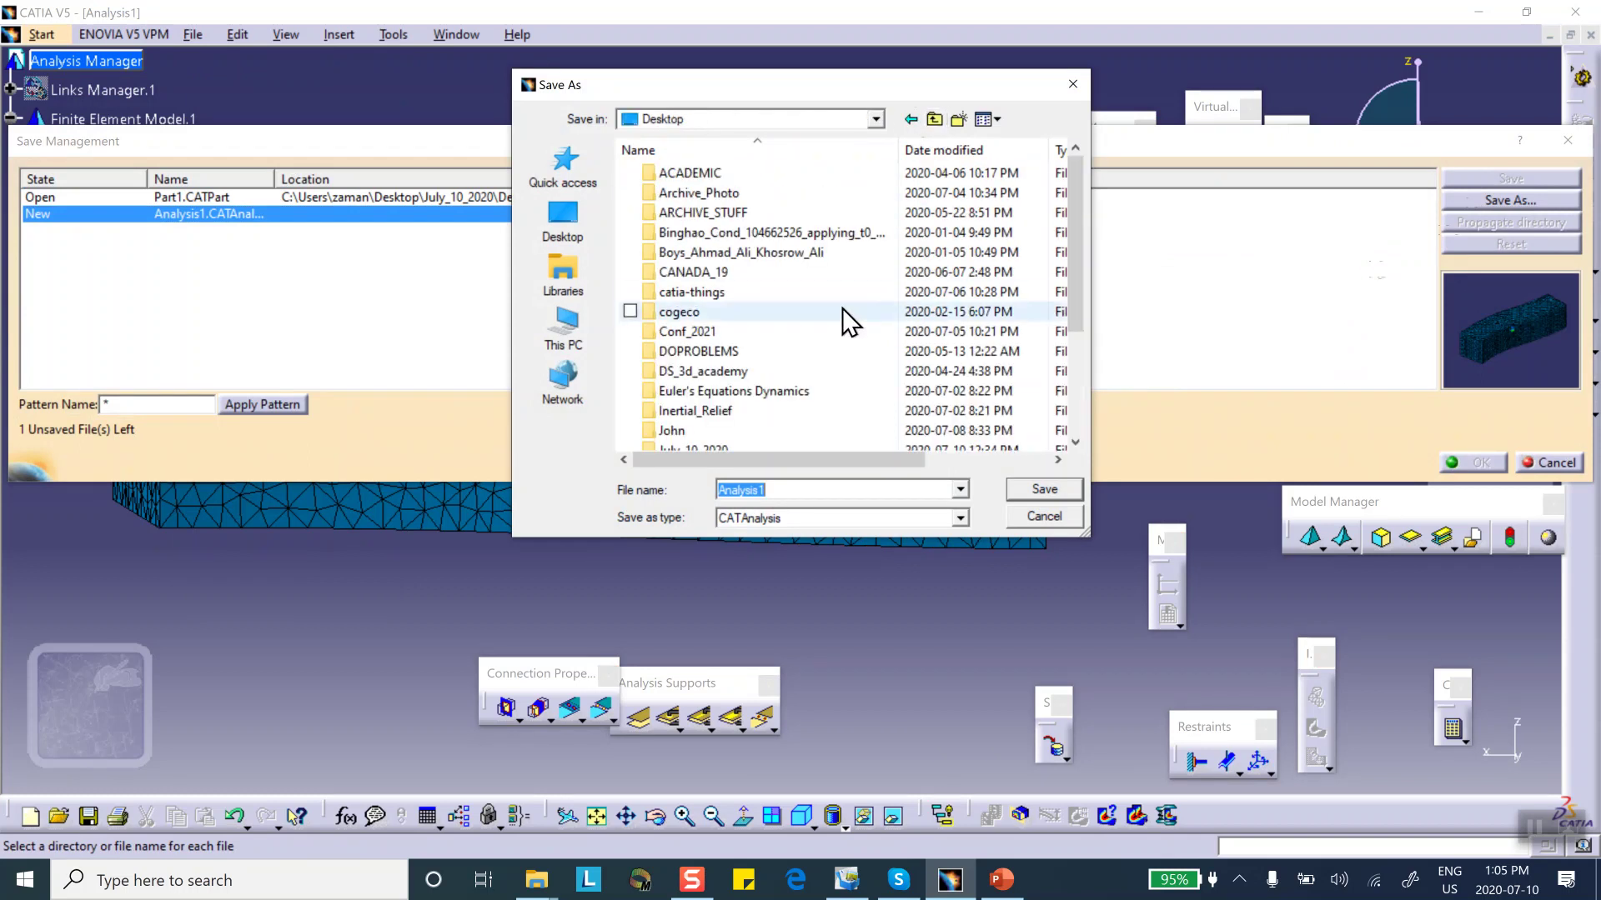
scroll(784, 342, "down", 1)
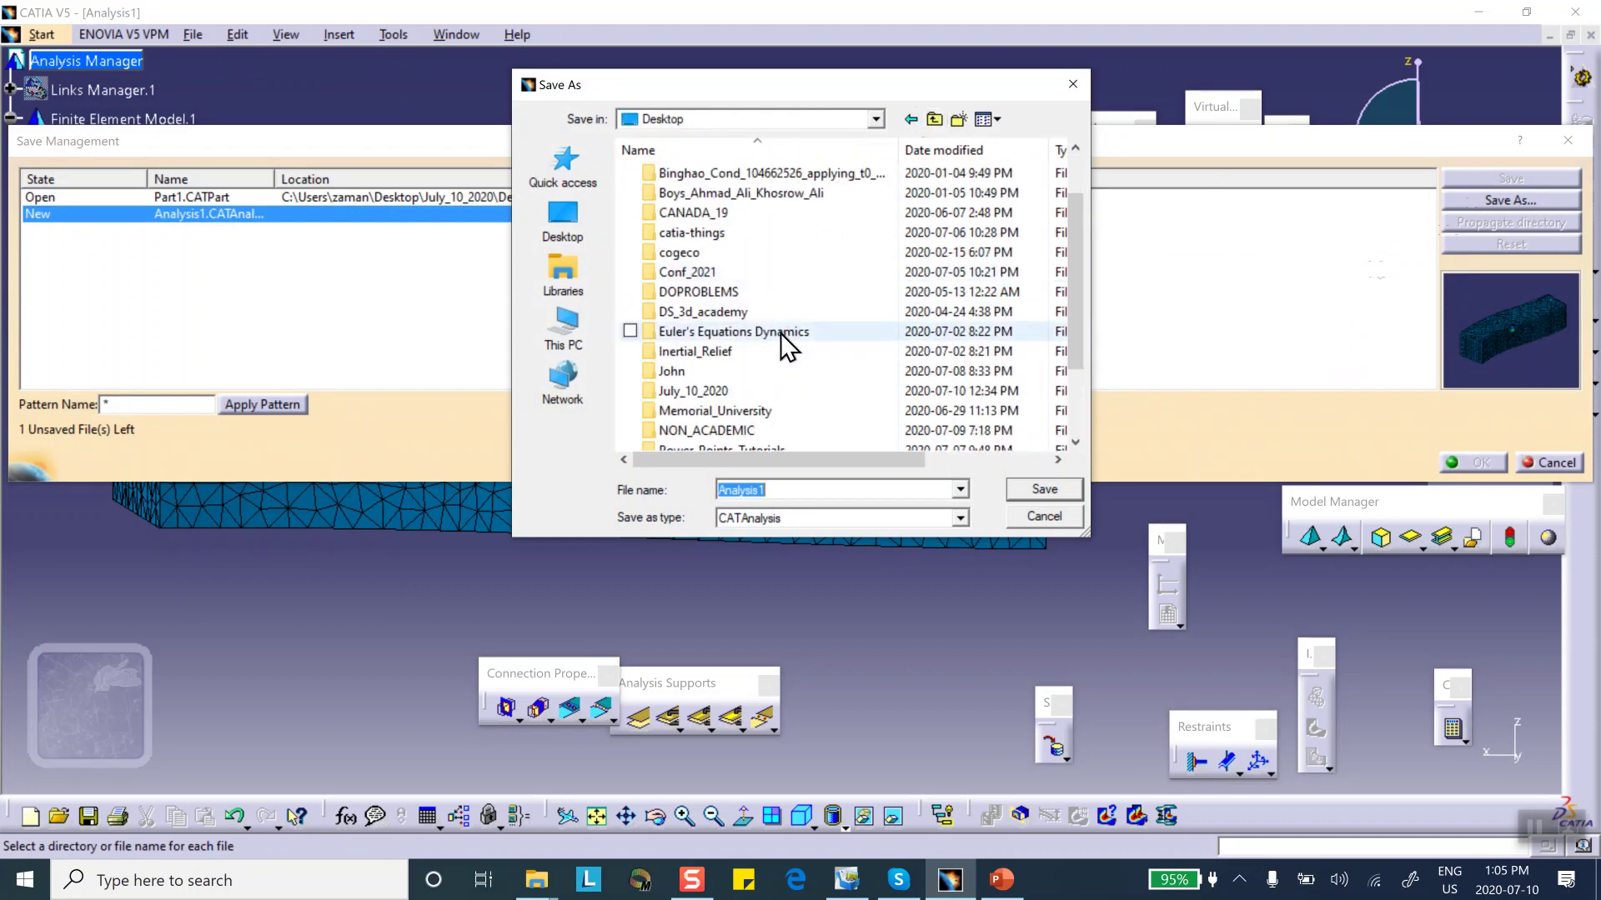
double_click(716, 394)
double_click(722, 192)
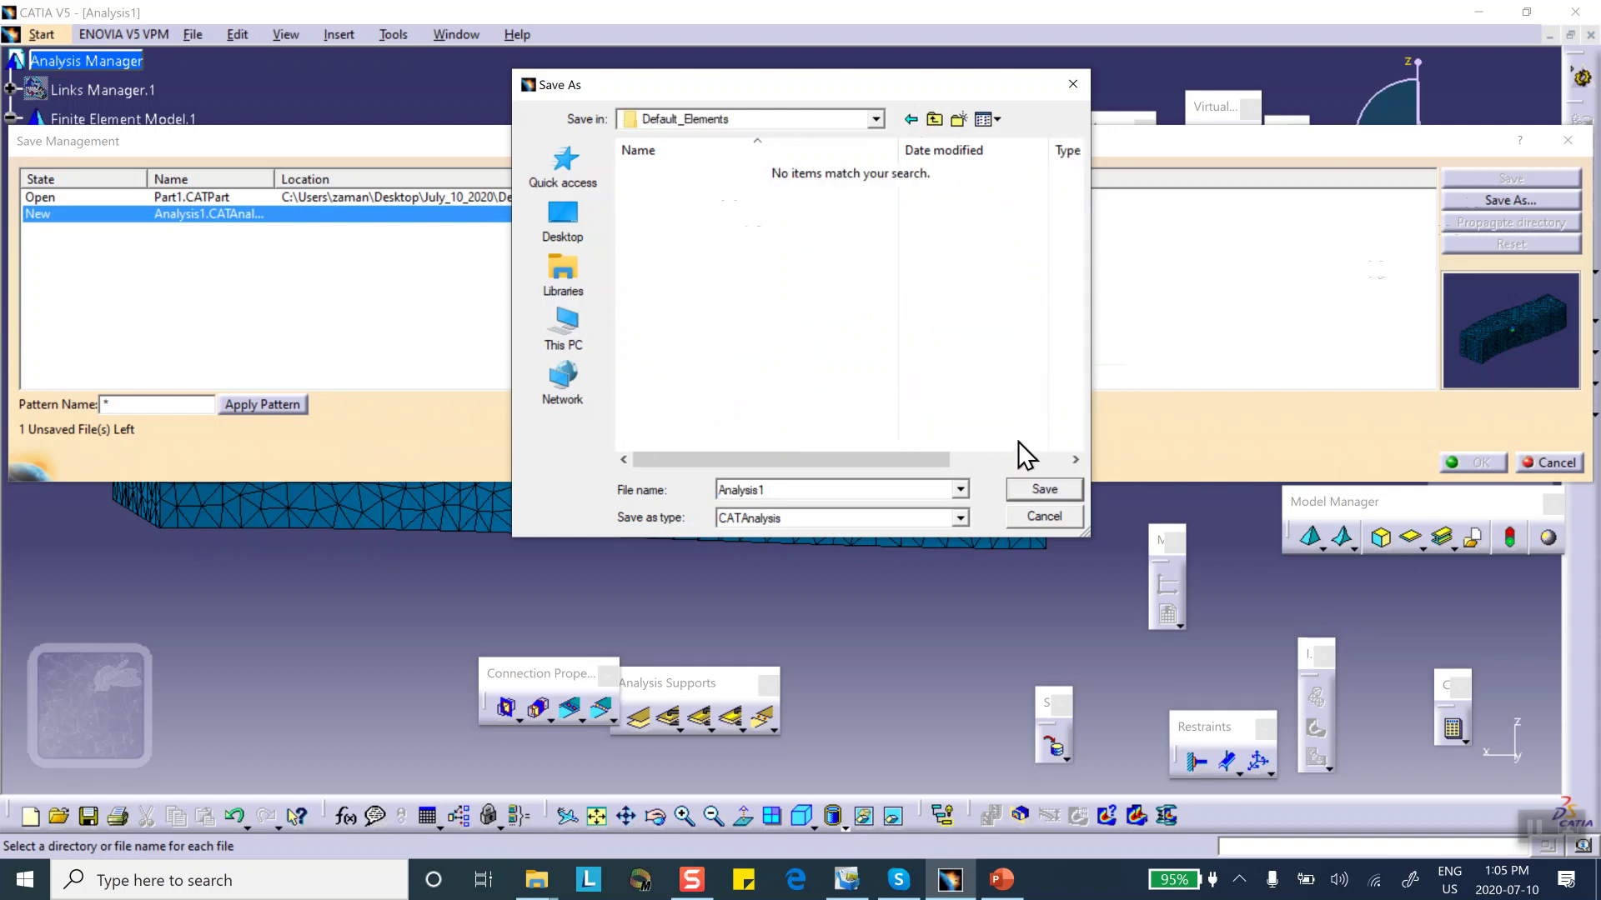
left_click(1027, 488)
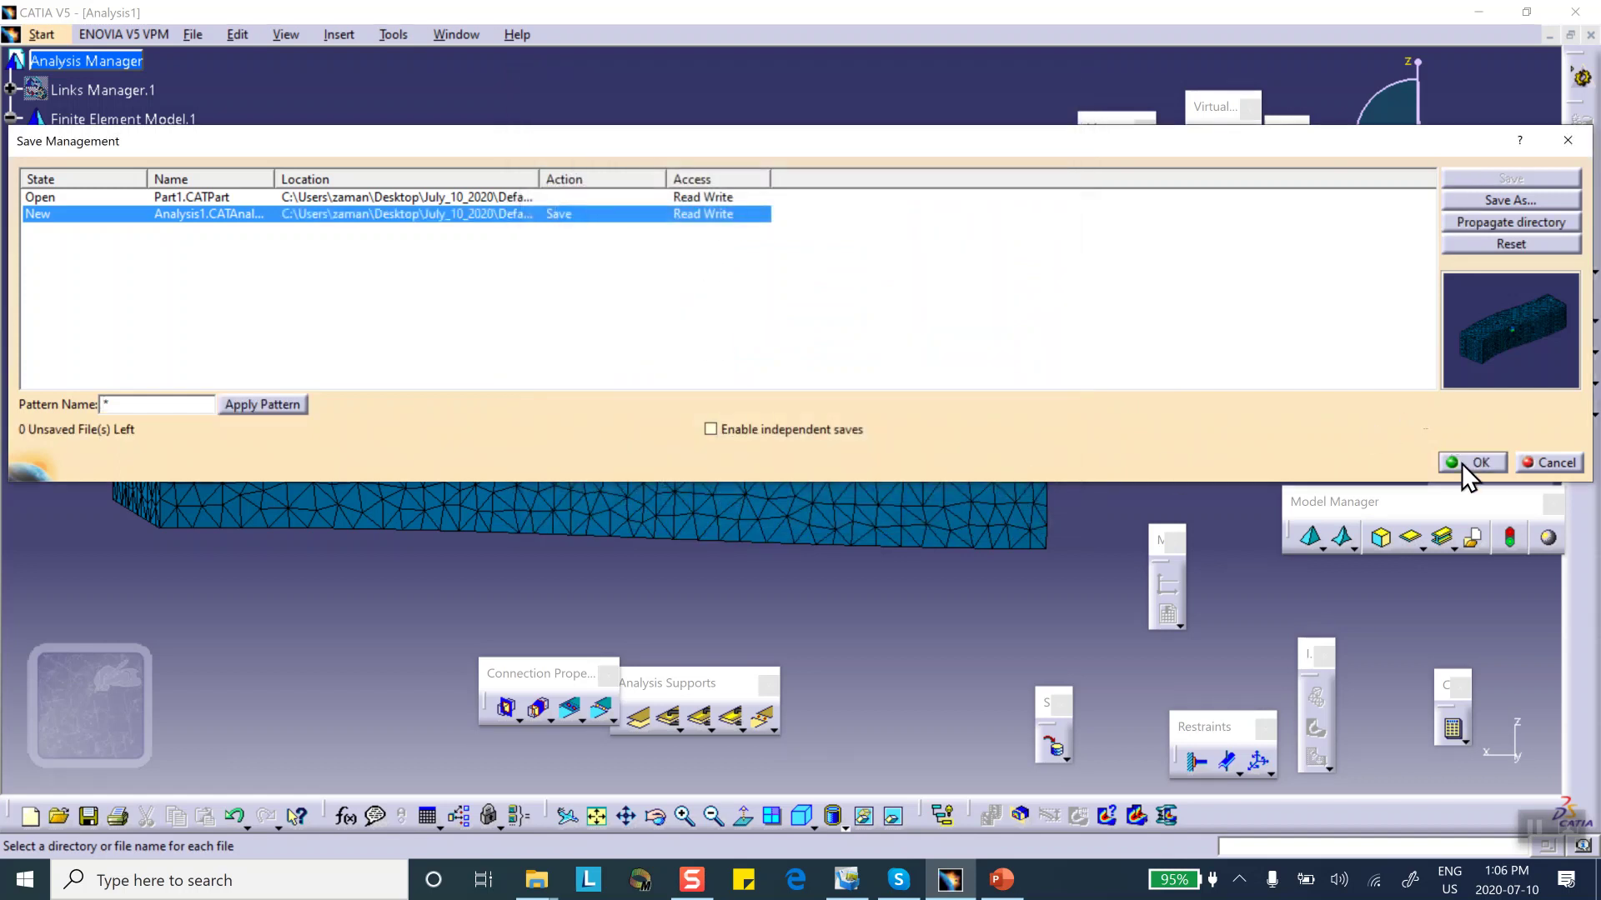
left_click(1465, 463)
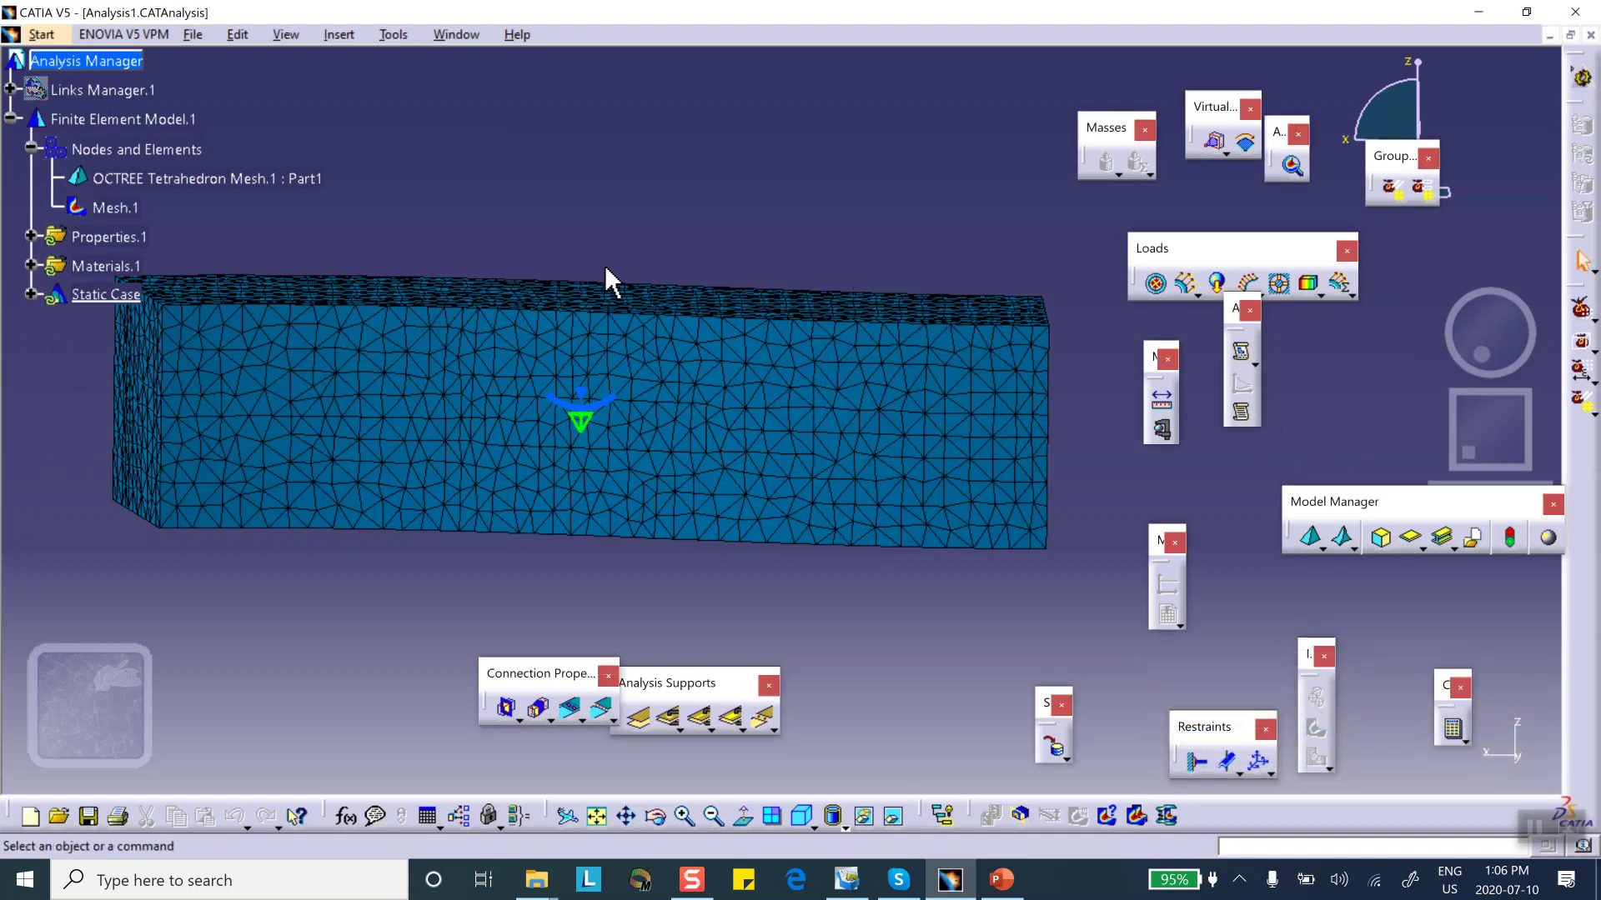
Step: Deactivate the Mesh.1 visualization and show the Links Manager.1 geometry, with the rib's end face in view
right_click(133, 209)
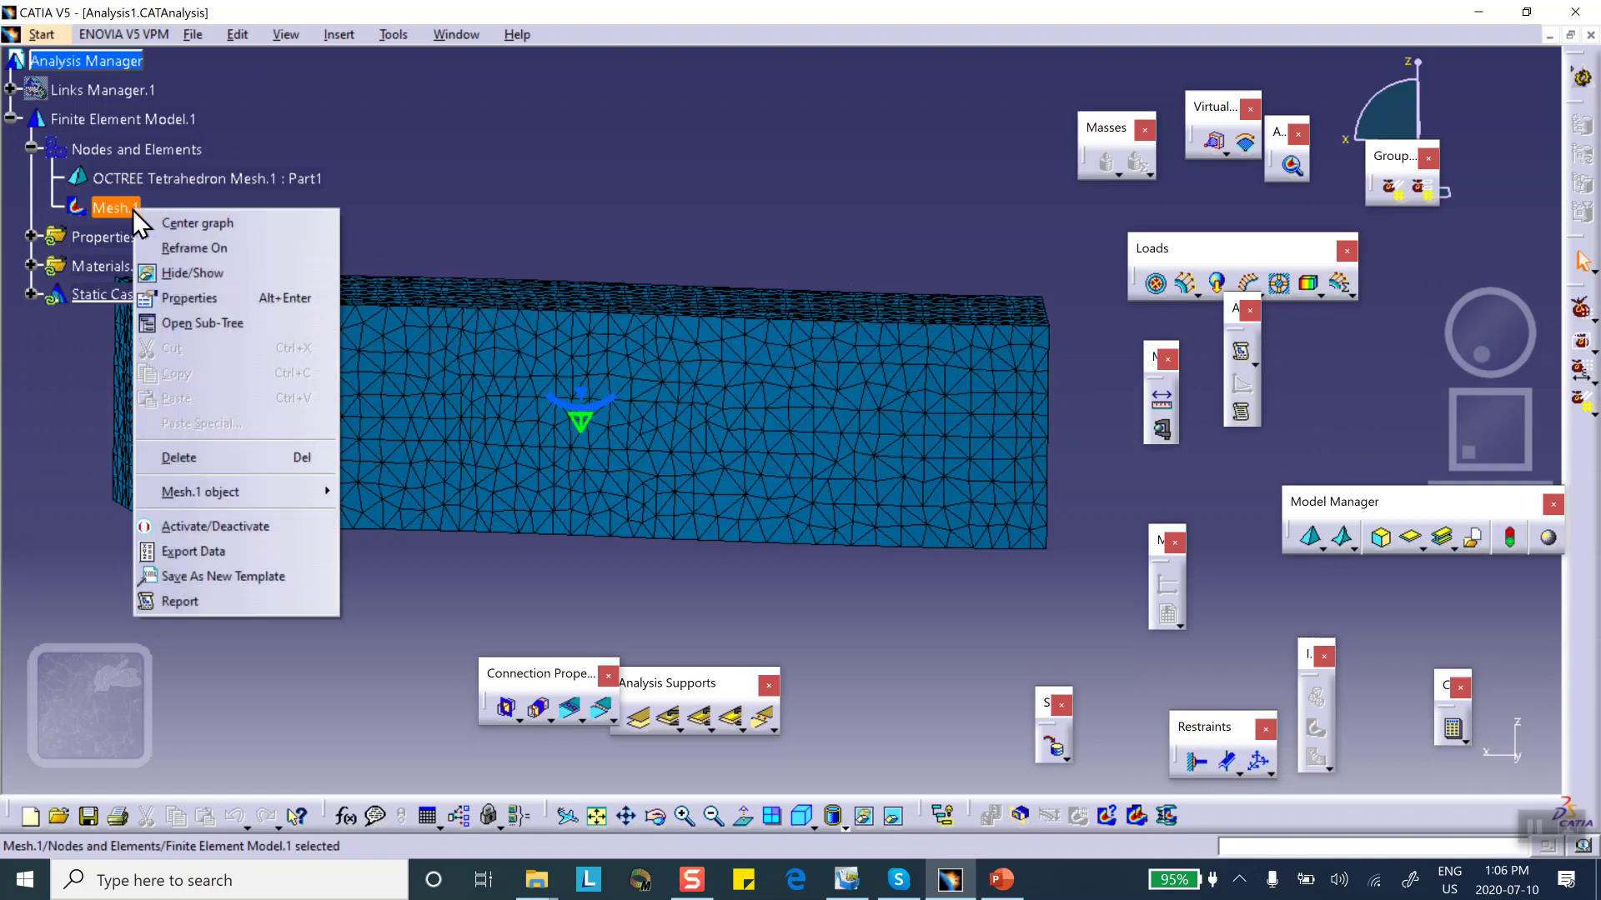
left_click(211, 523)
middle_click_drag(600, 388, 561, 415)
middle_click_drag(959, 316, 826, 333)
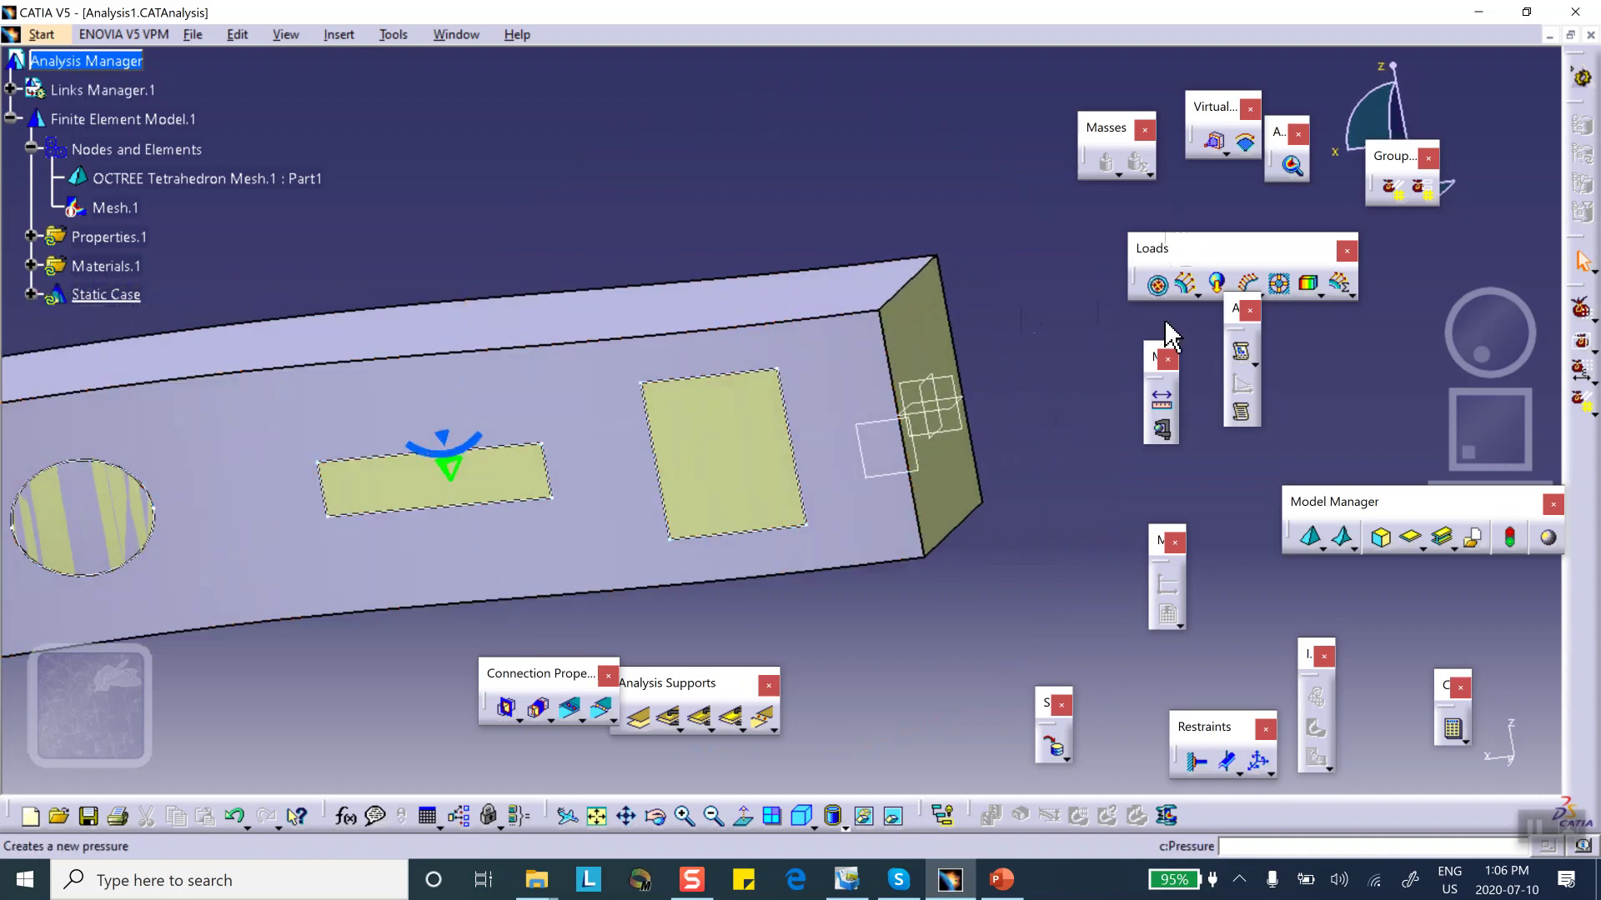
Step: Start a clamp and hide the extracted surface covering the rib's end face, selecting the rib's own end face as support
left_click(1201, 760)
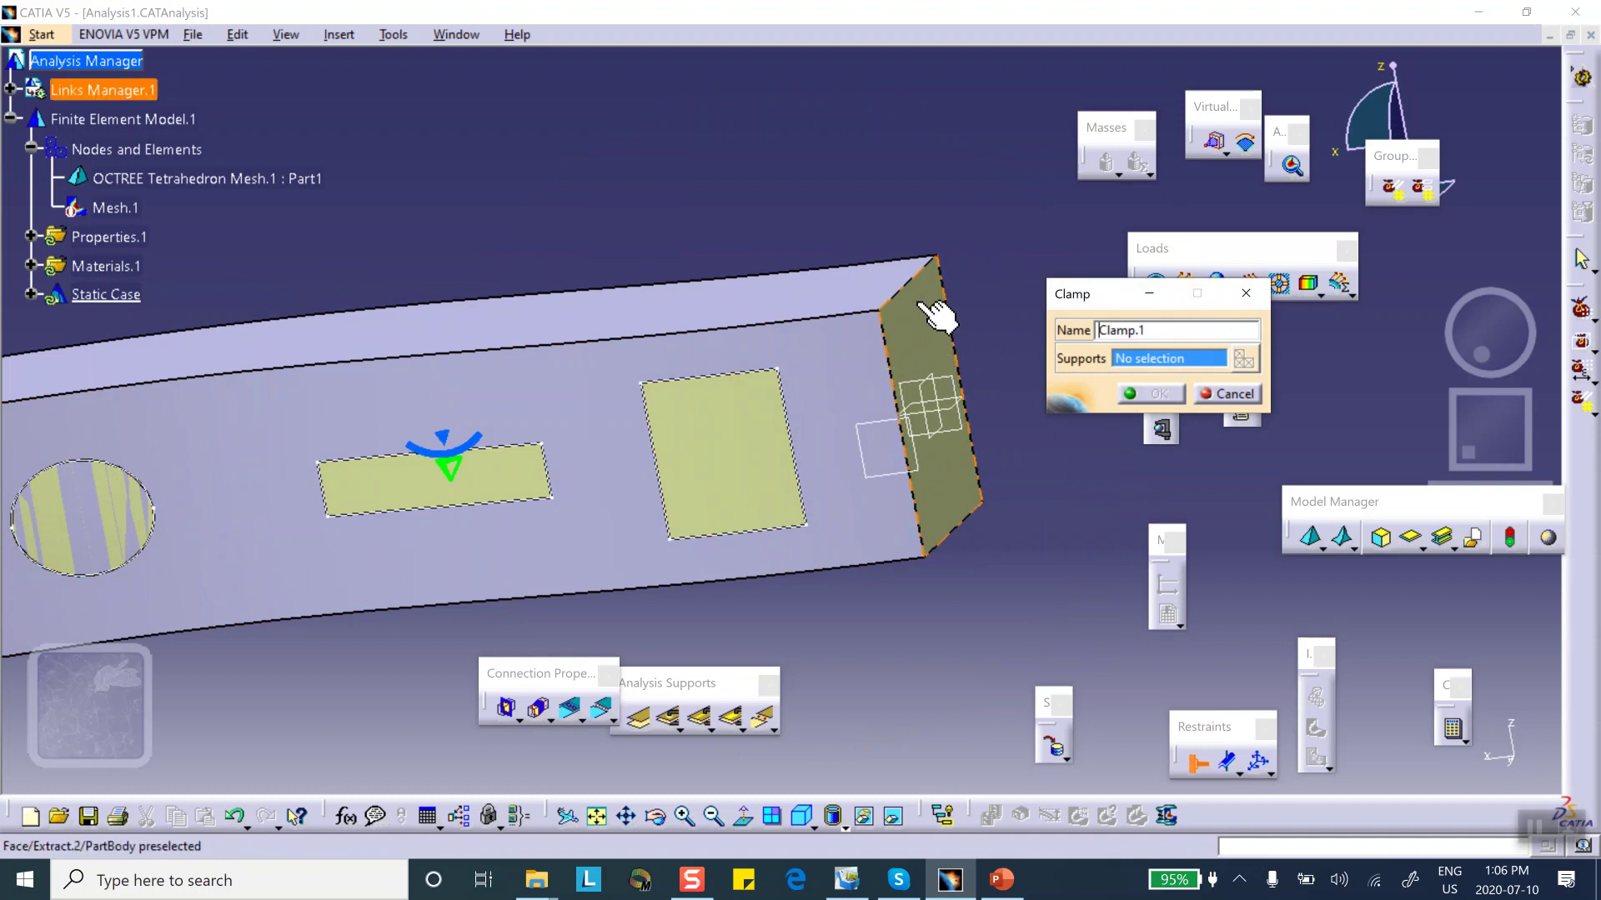
right_click(912, 318)
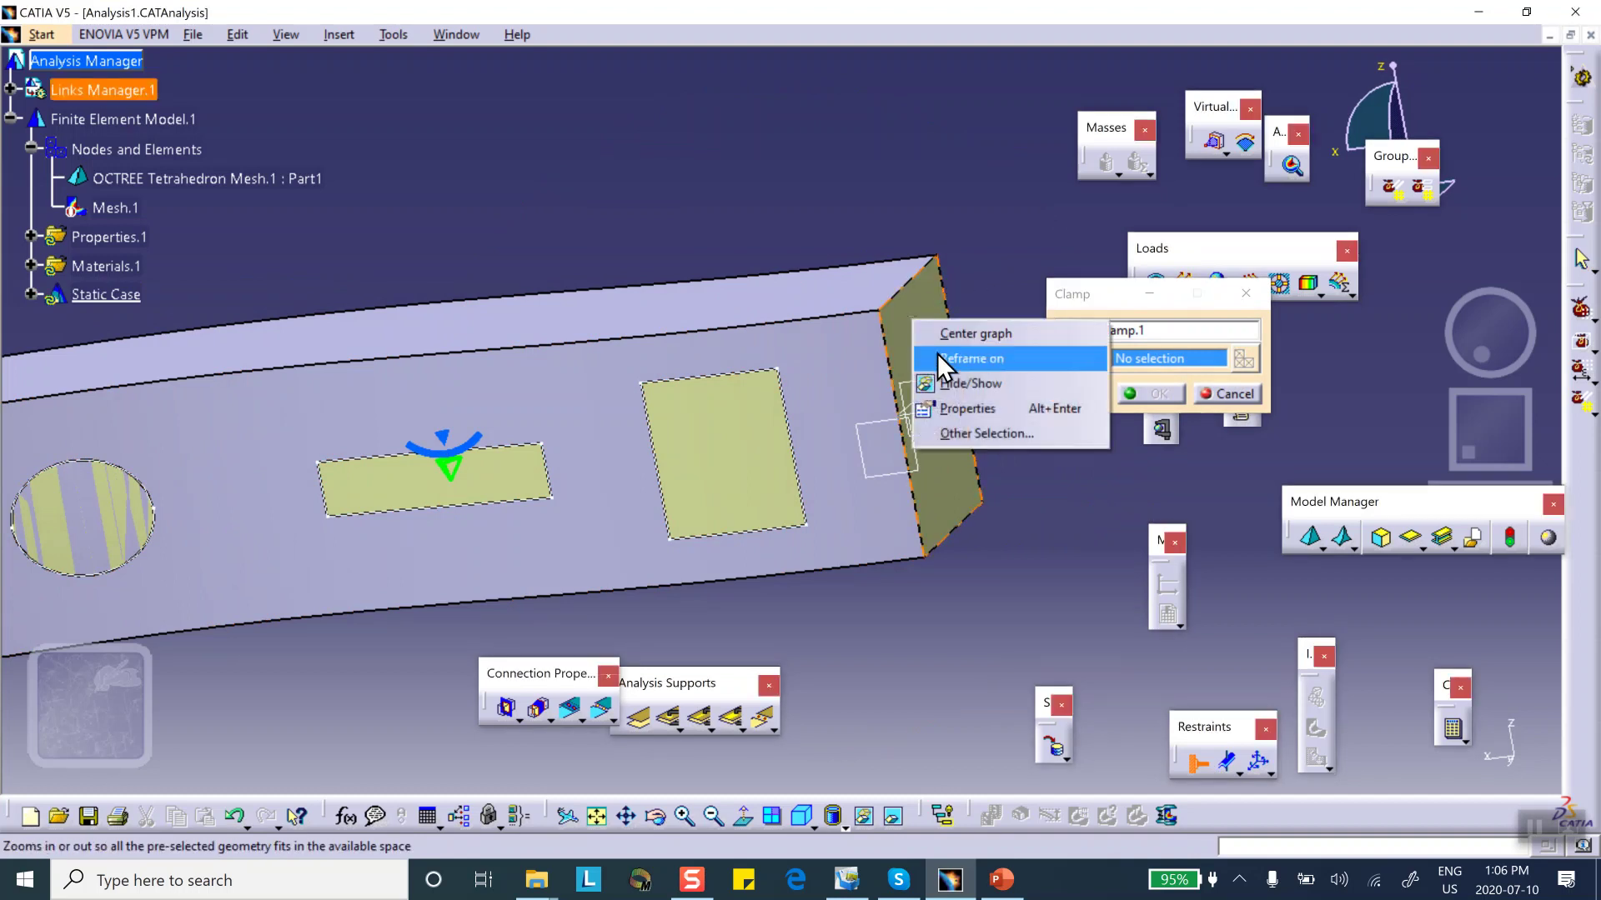
left_click(1027, 283)
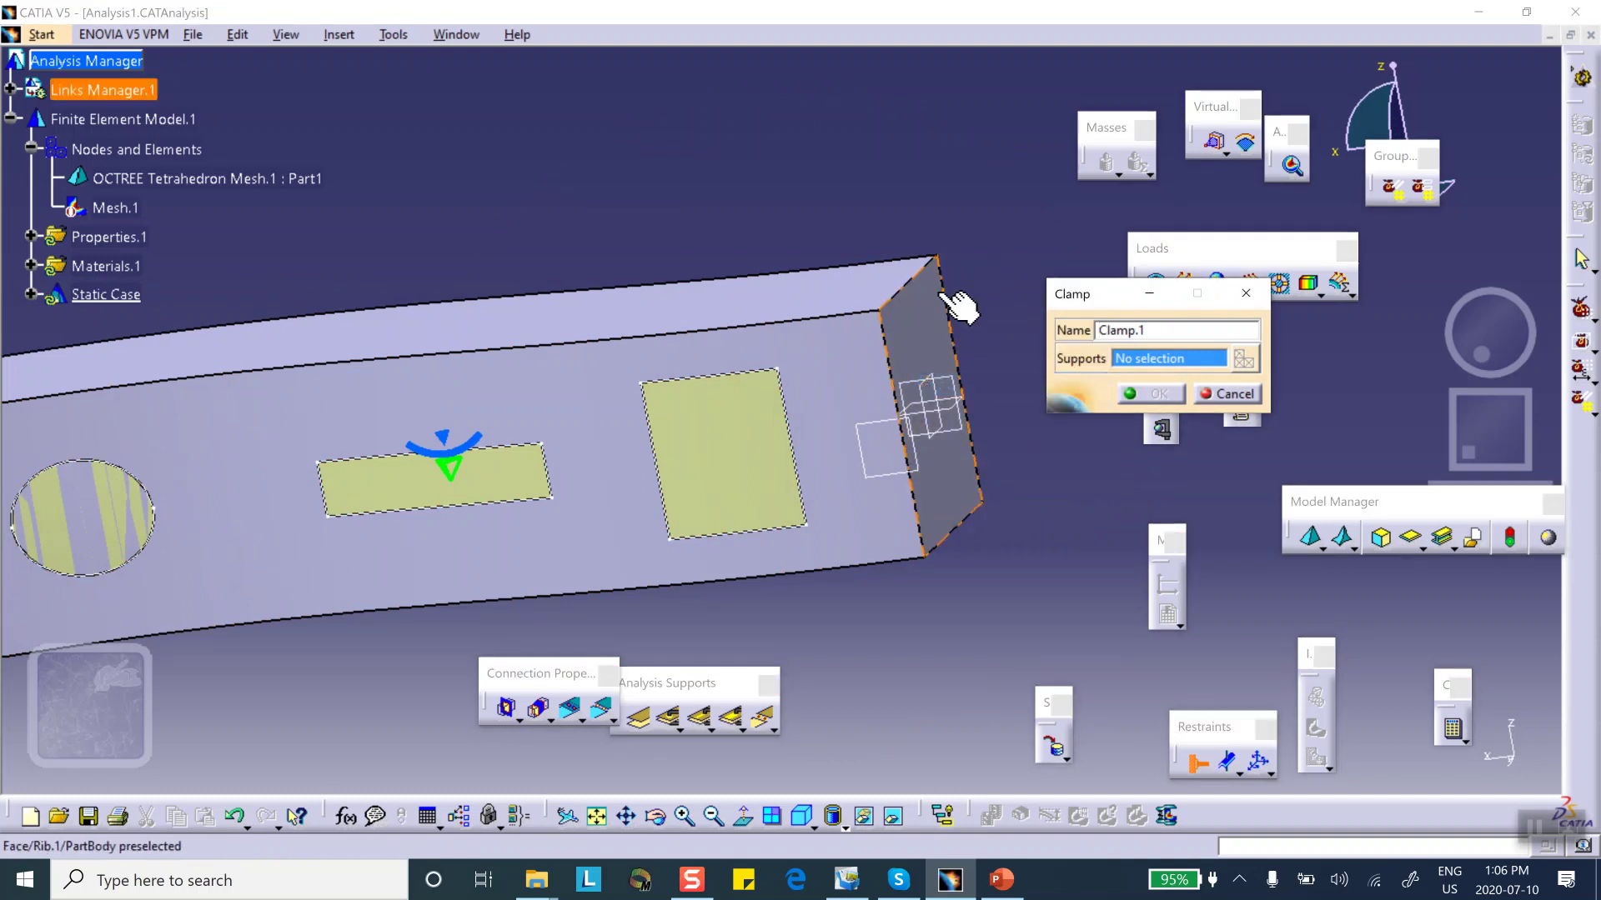
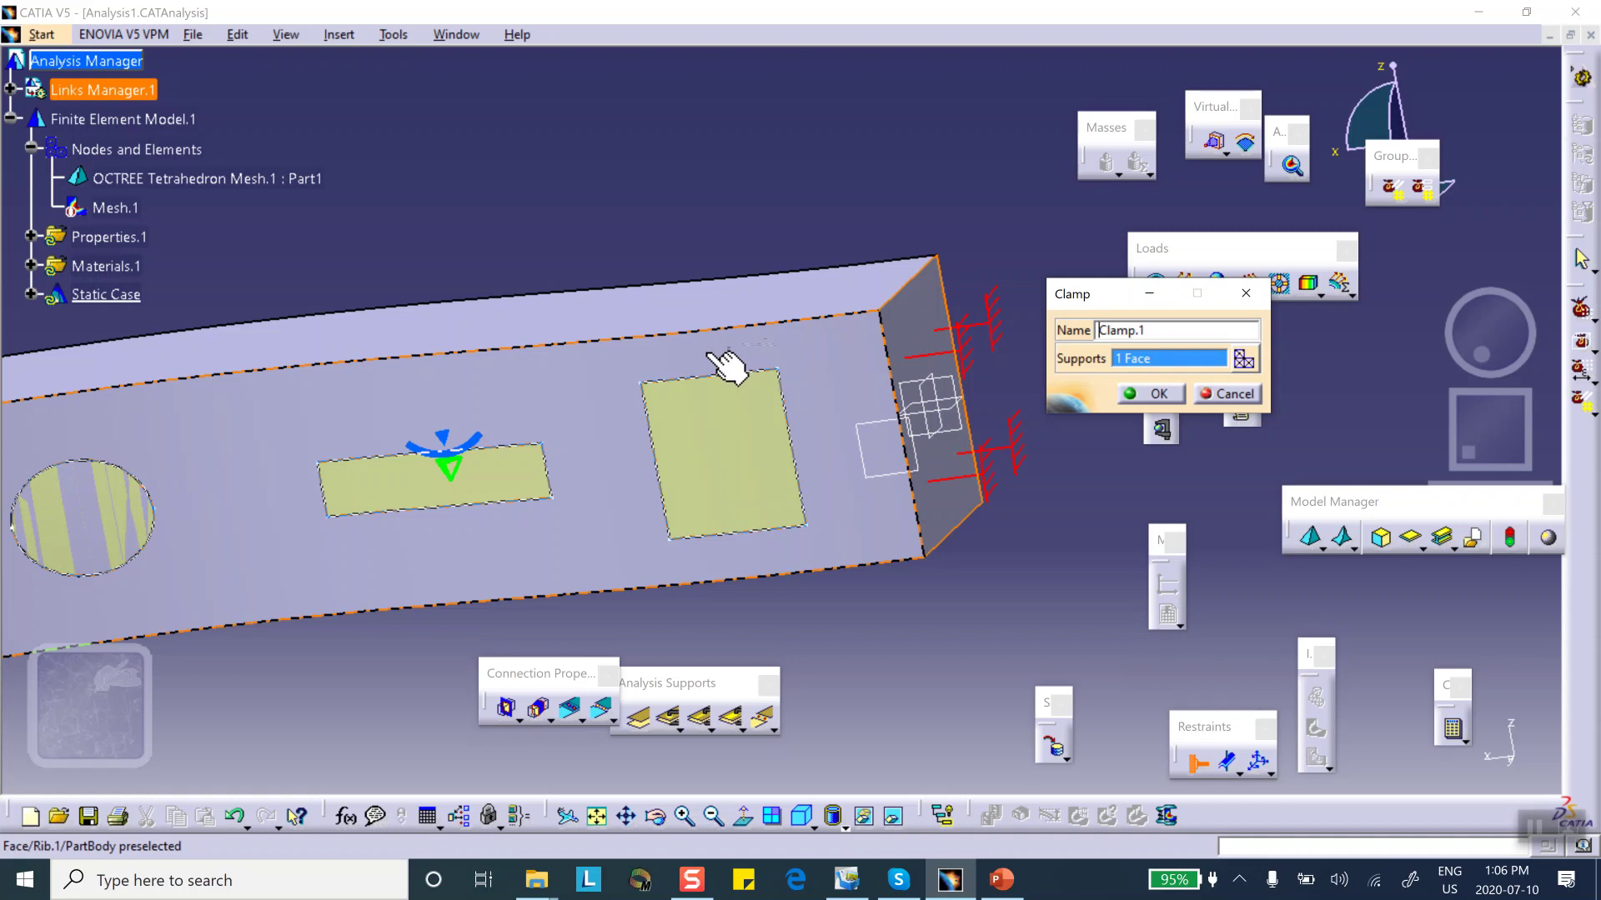
middle_click_drag(622, 386, 373, 482)
right_click(373, 473)
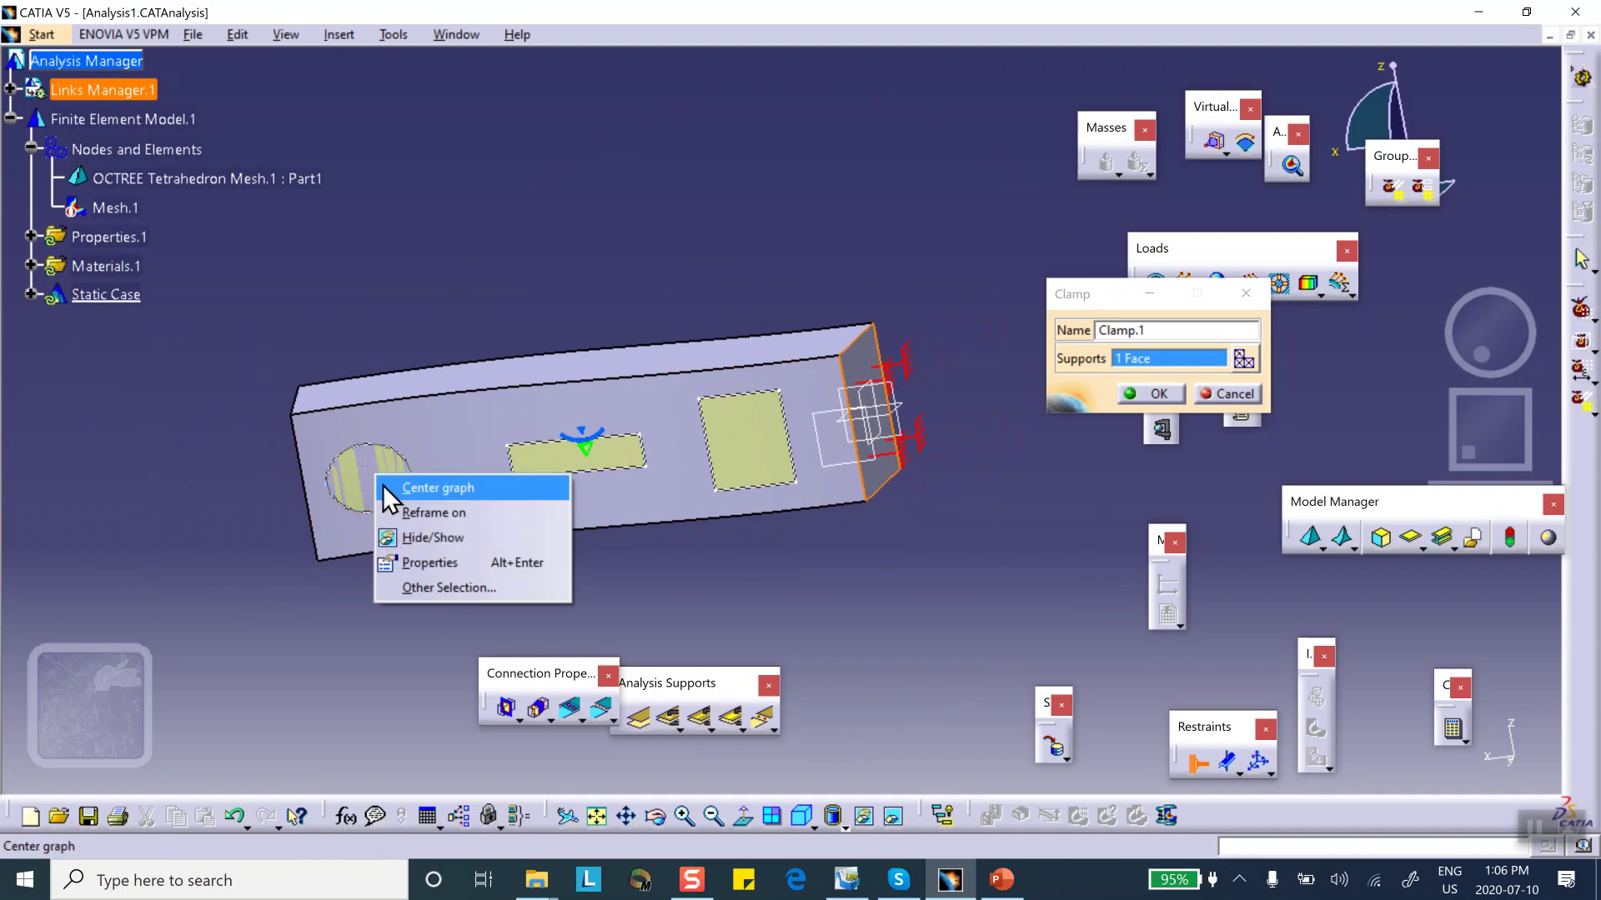
left_click(420, 536)
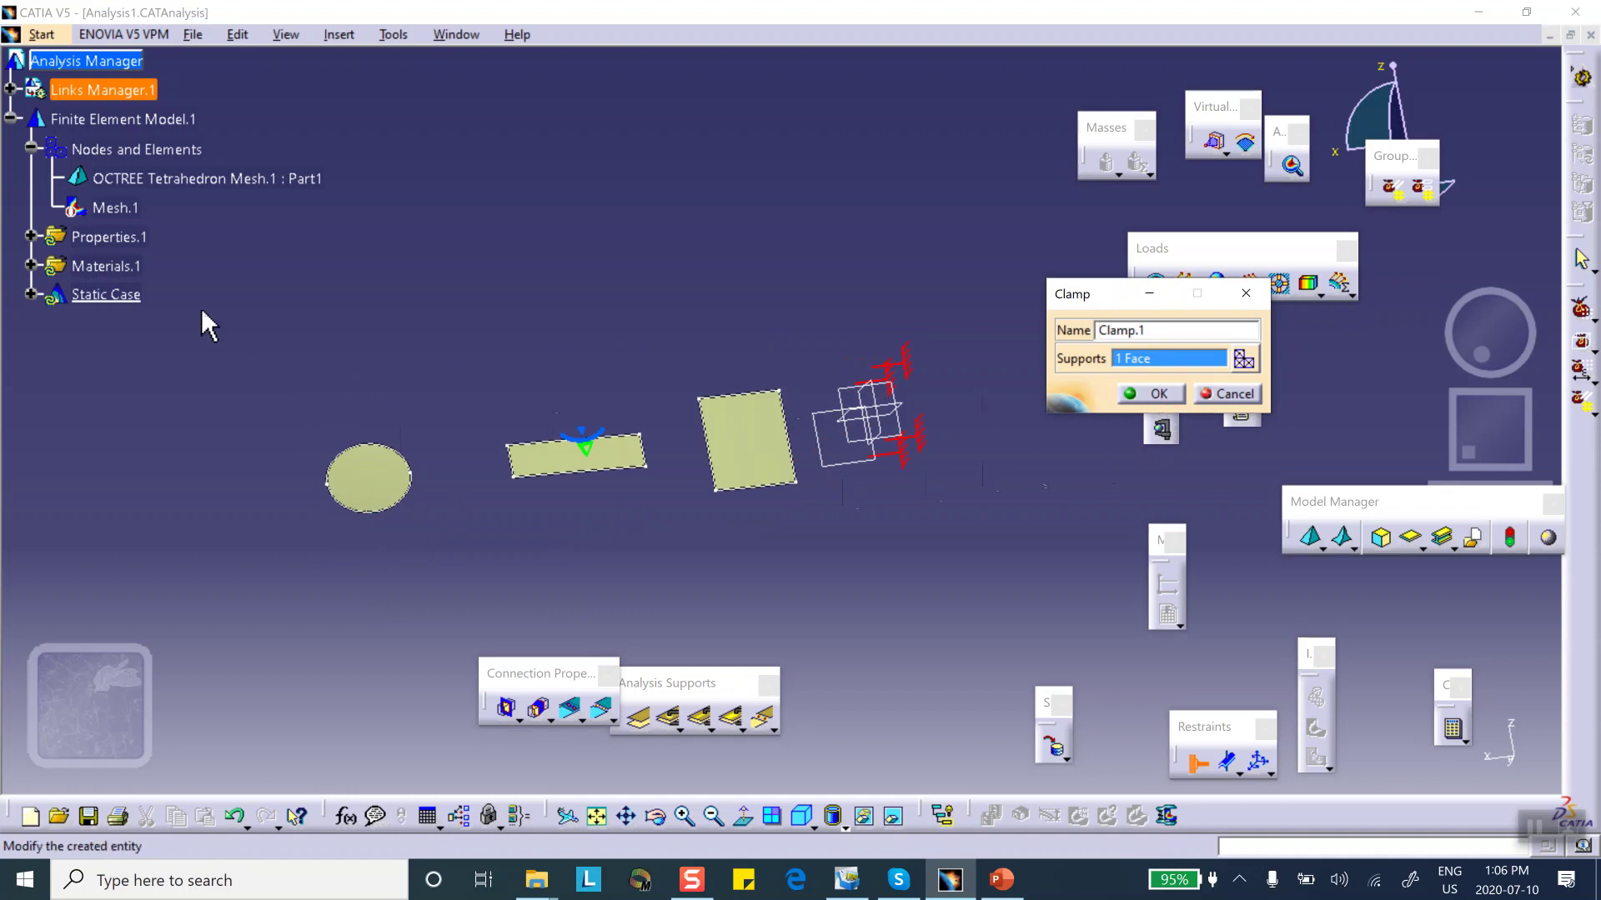
left_click(234, 816)
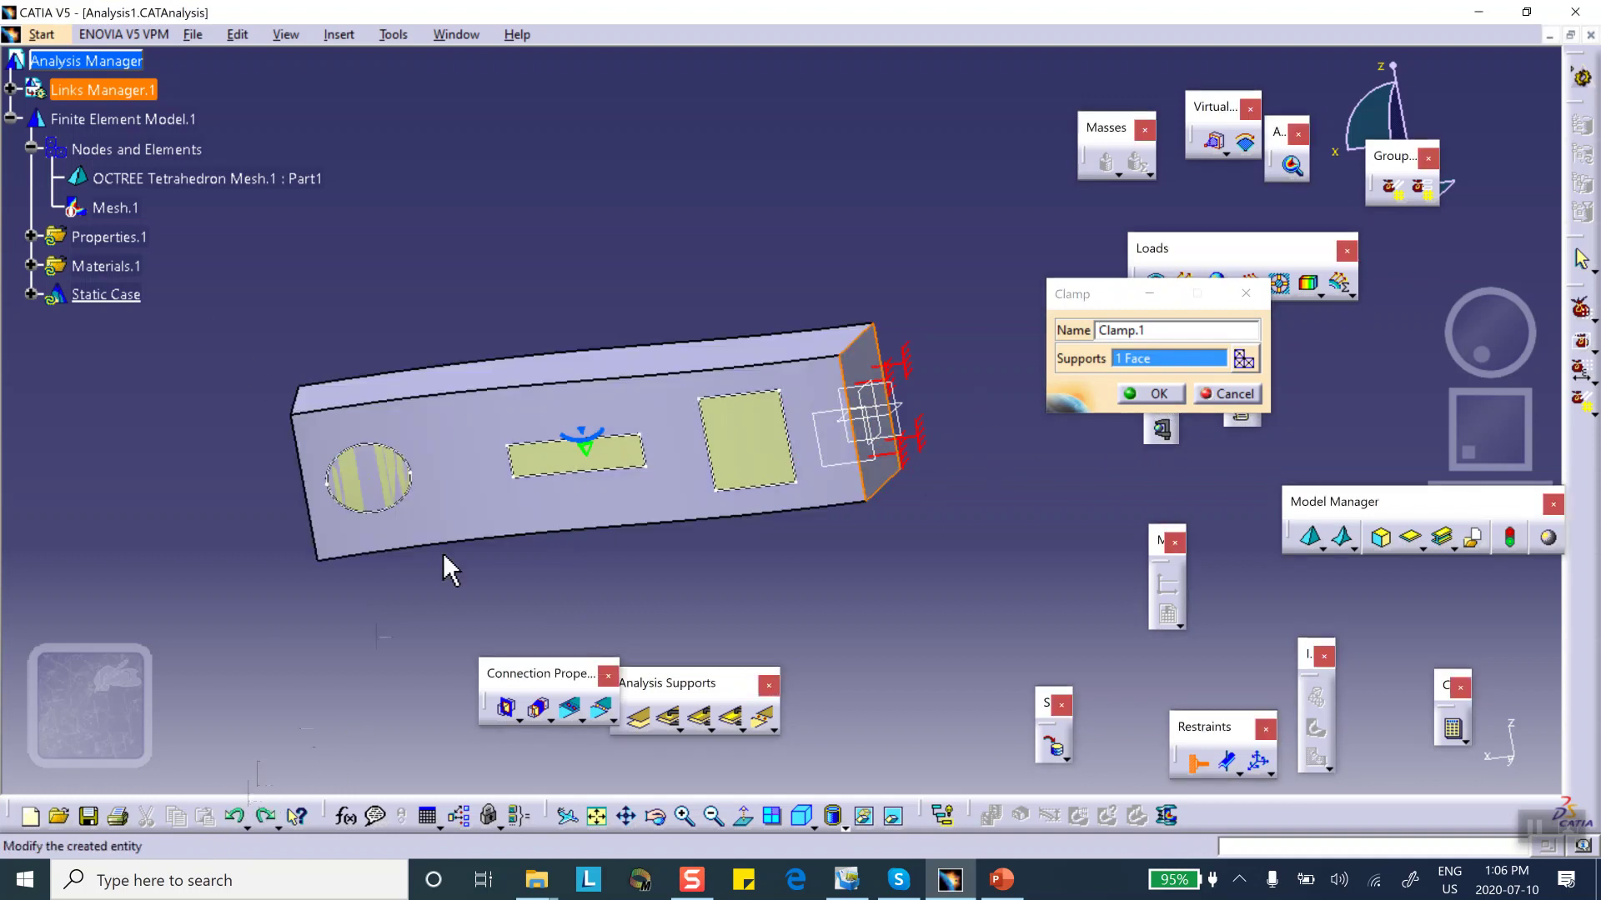
Step: Confirm the end-face clamp and apply a second clamp to the circular patch on the rib's side face
left_click(1159, 395)
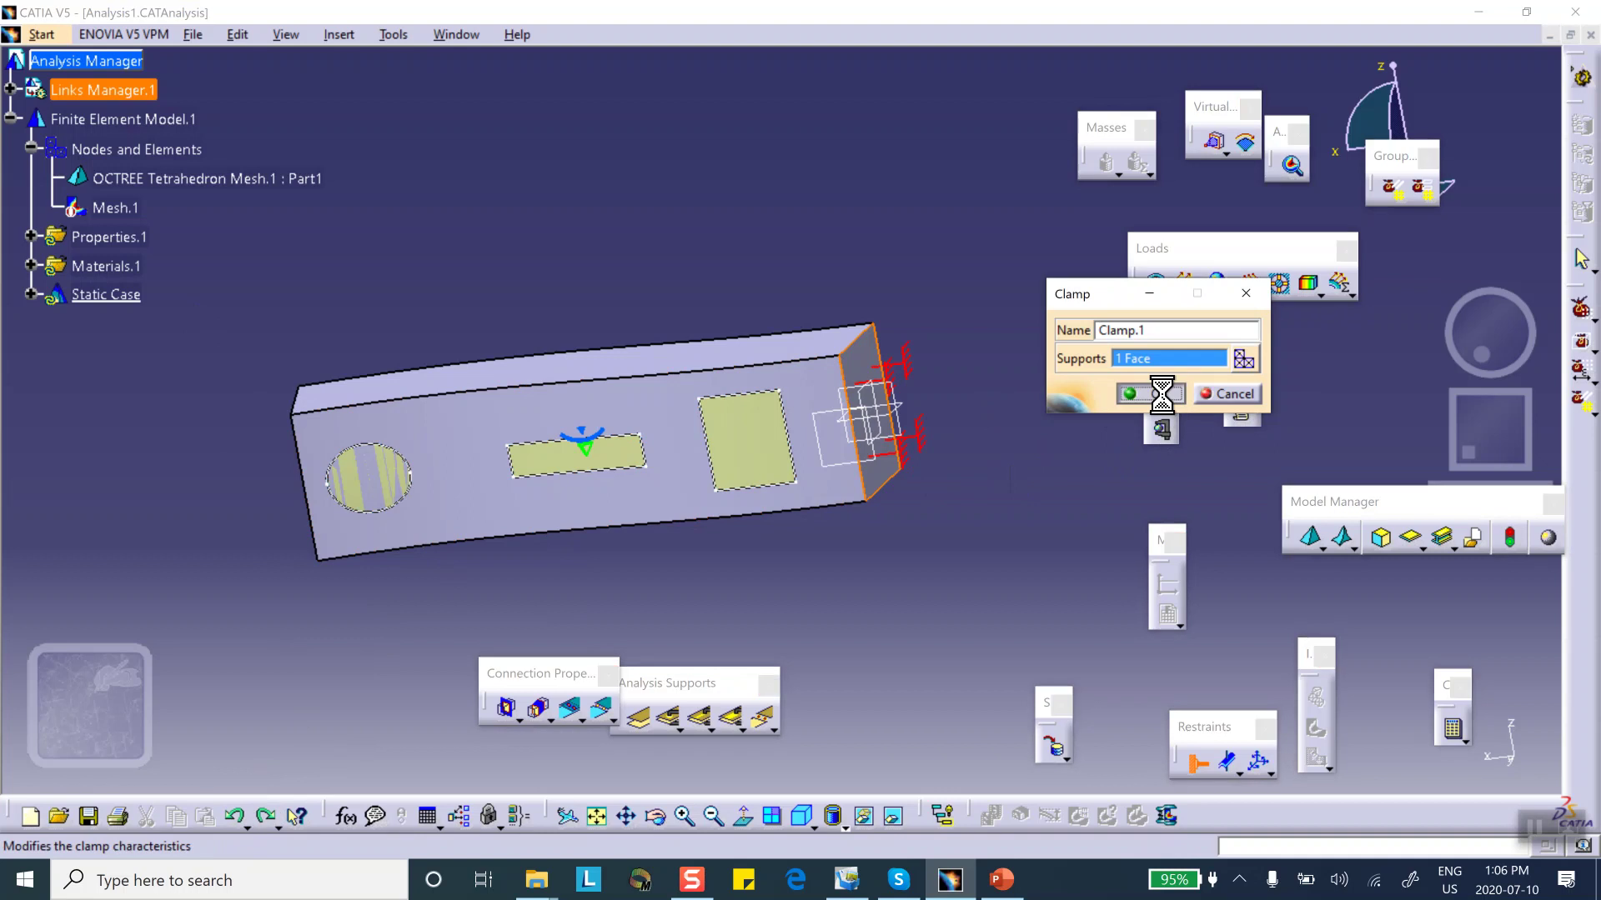
right_click(377, 472)
key("Escape")
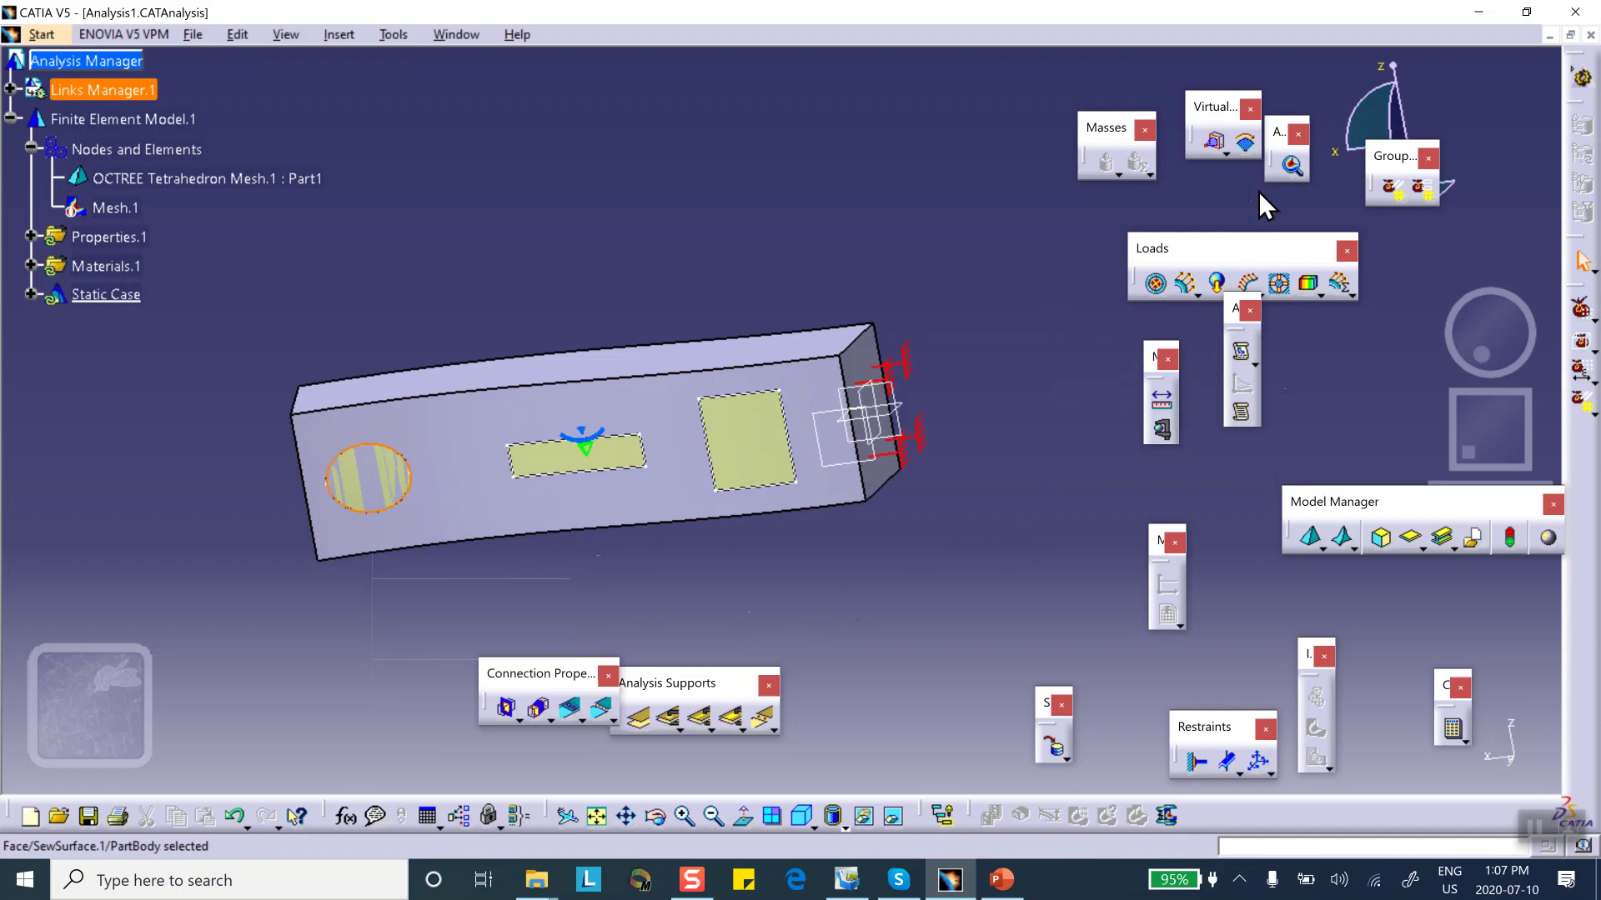
left_click(1196, 760)
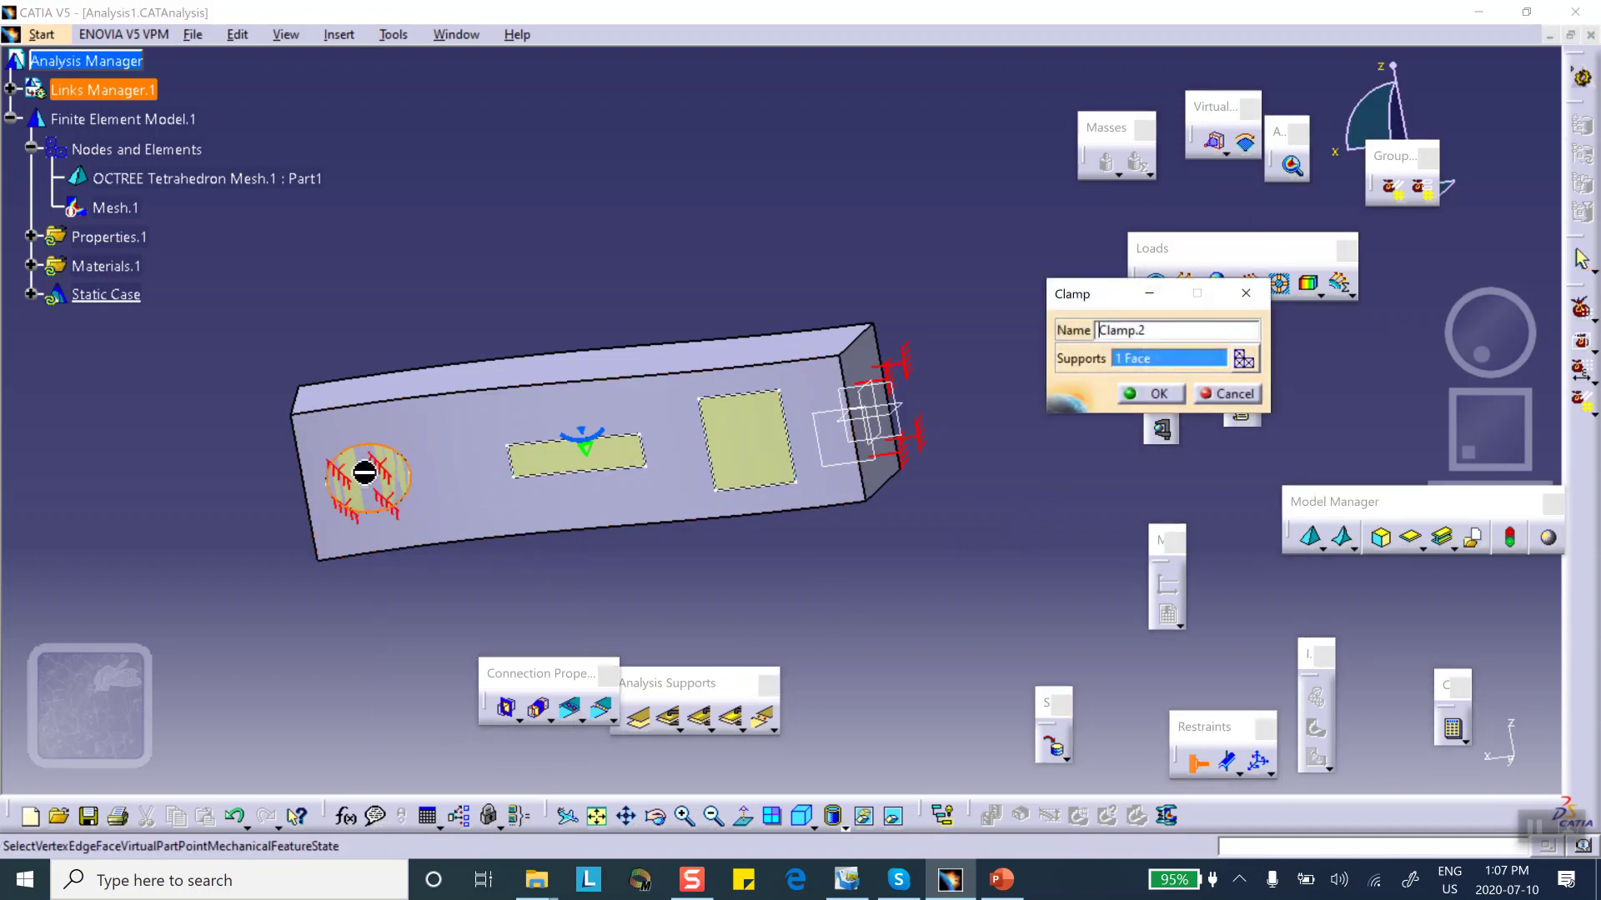
left_click(1154, 393)
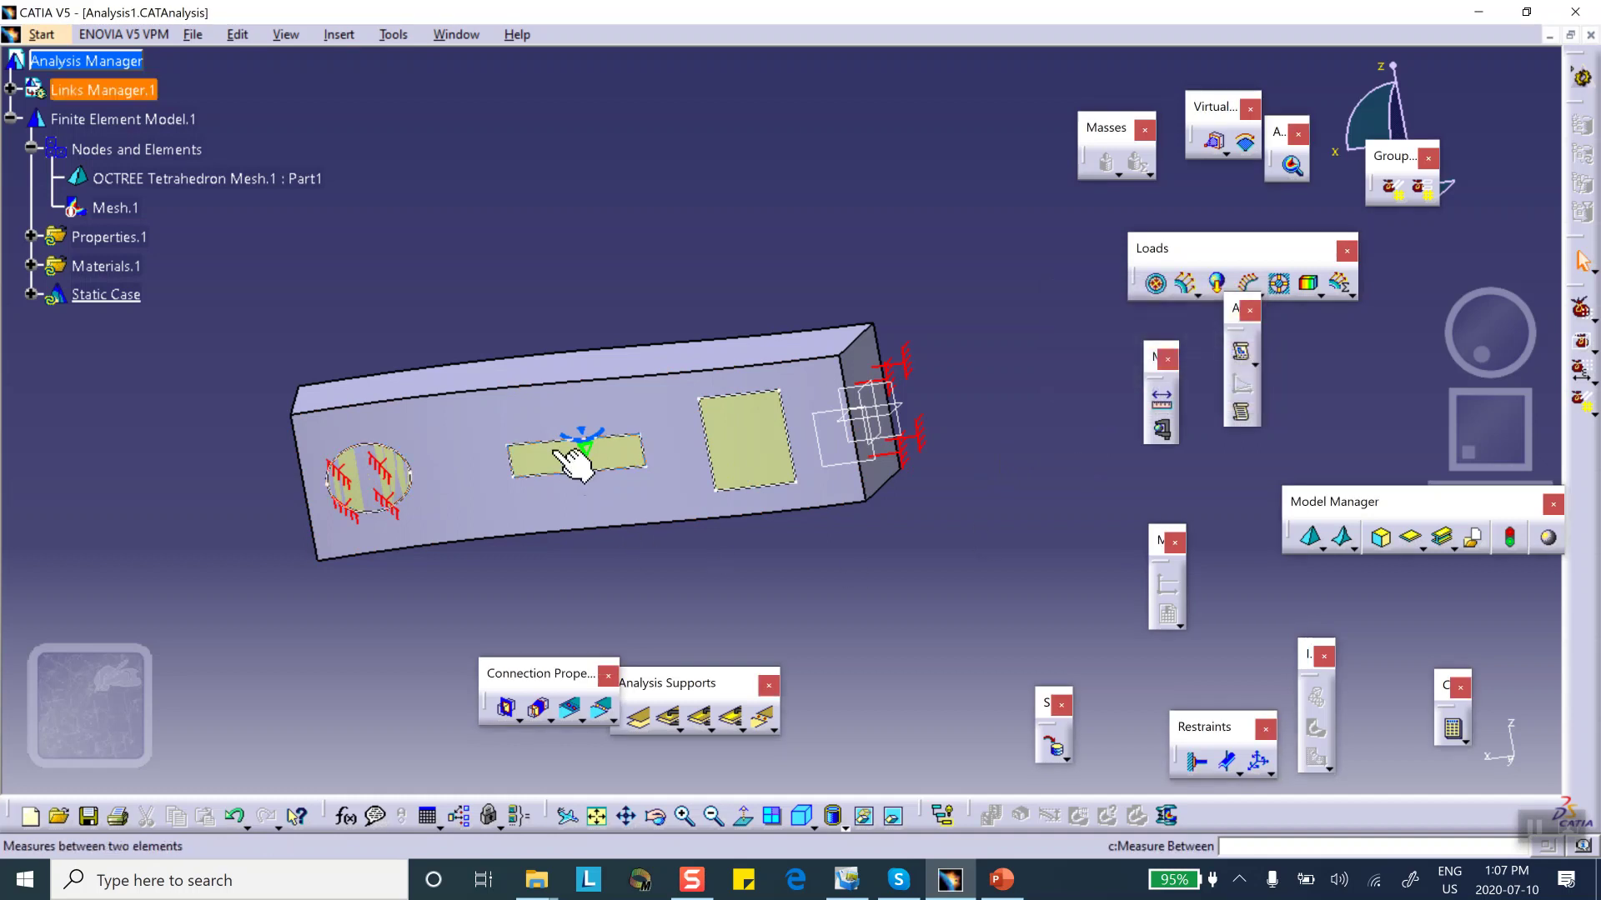
Step: Hide the surfaces covering the patches and apply a distributed force of -500 N in Y to the middle rectangular patch
left_click(1185, 284)
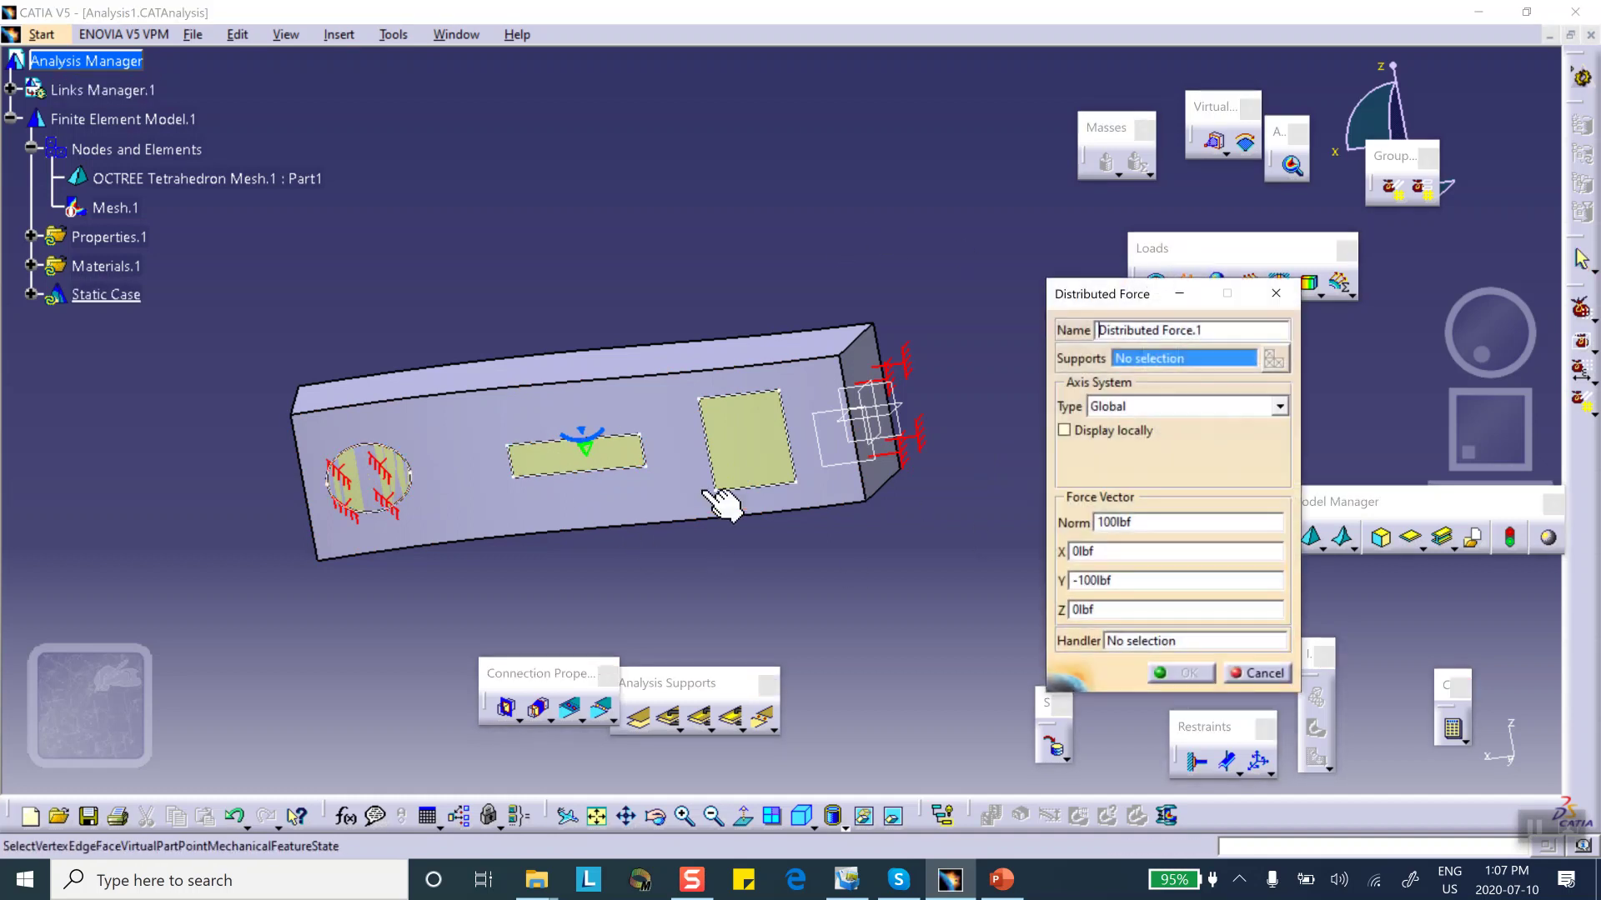
right_click(555, 457)
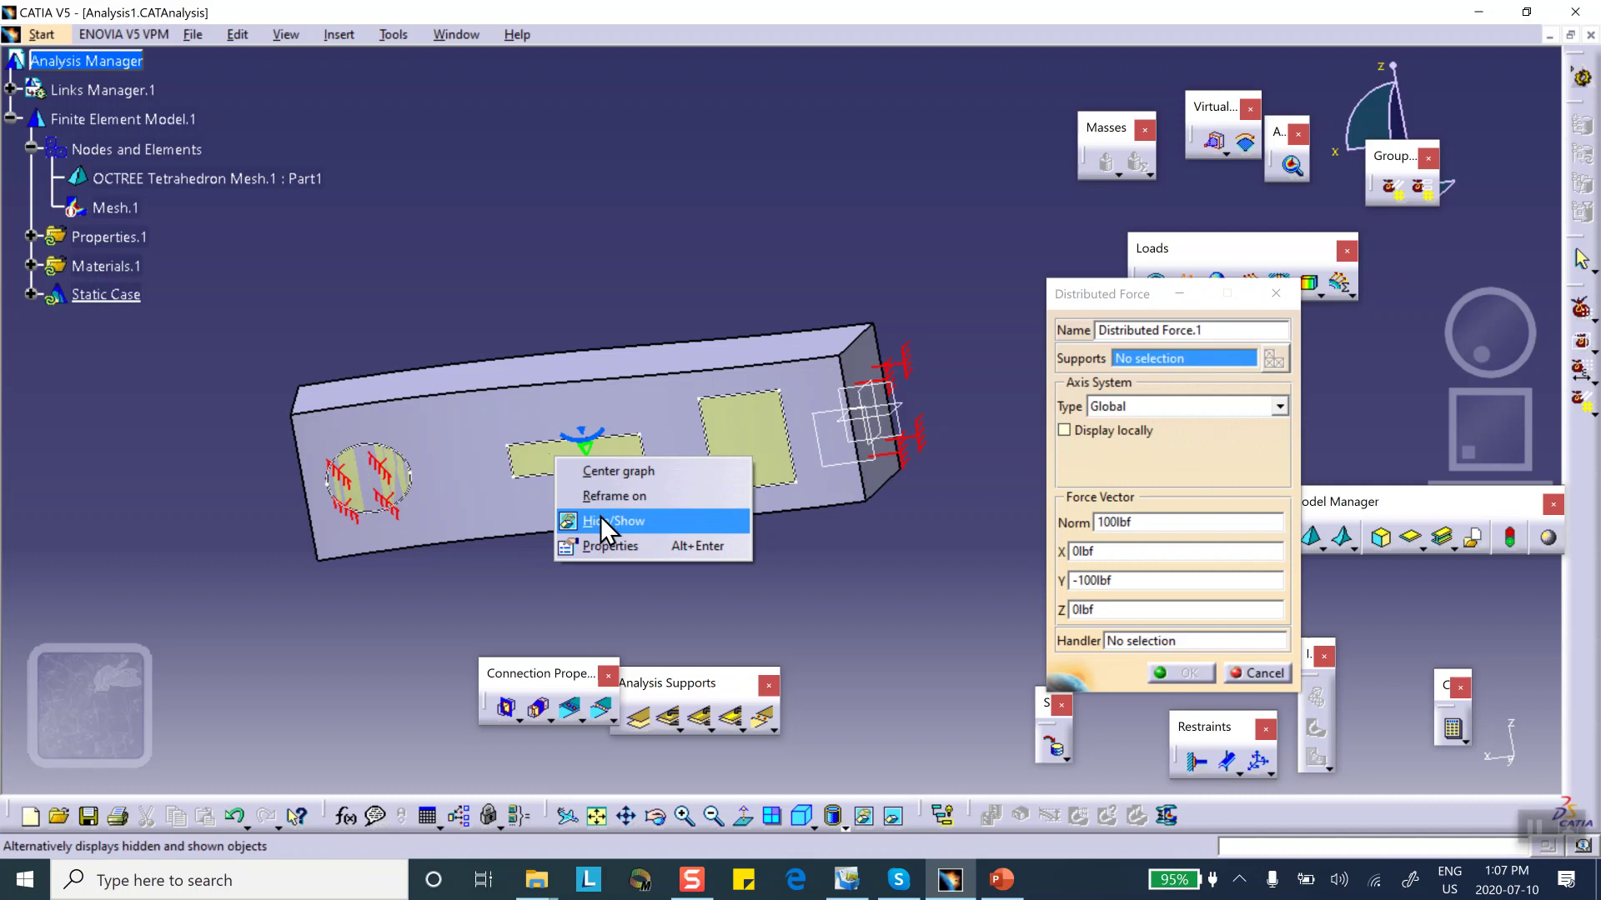
left_click(600, 519)
left_click(573, 463)
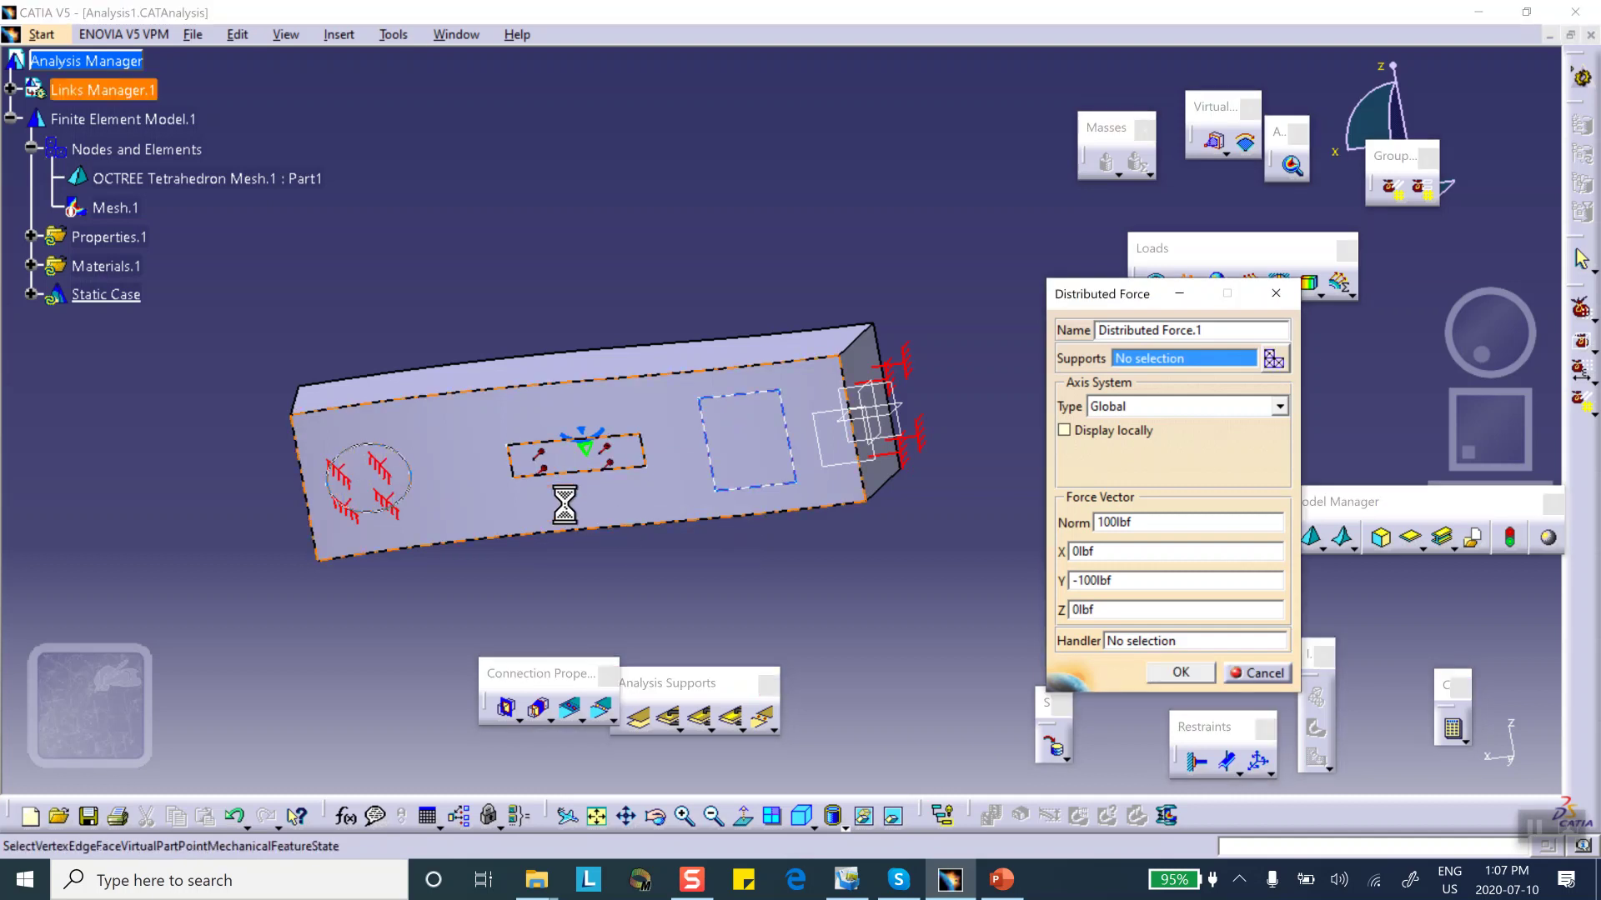
middle_click_drag(681, 526, 570, 490)
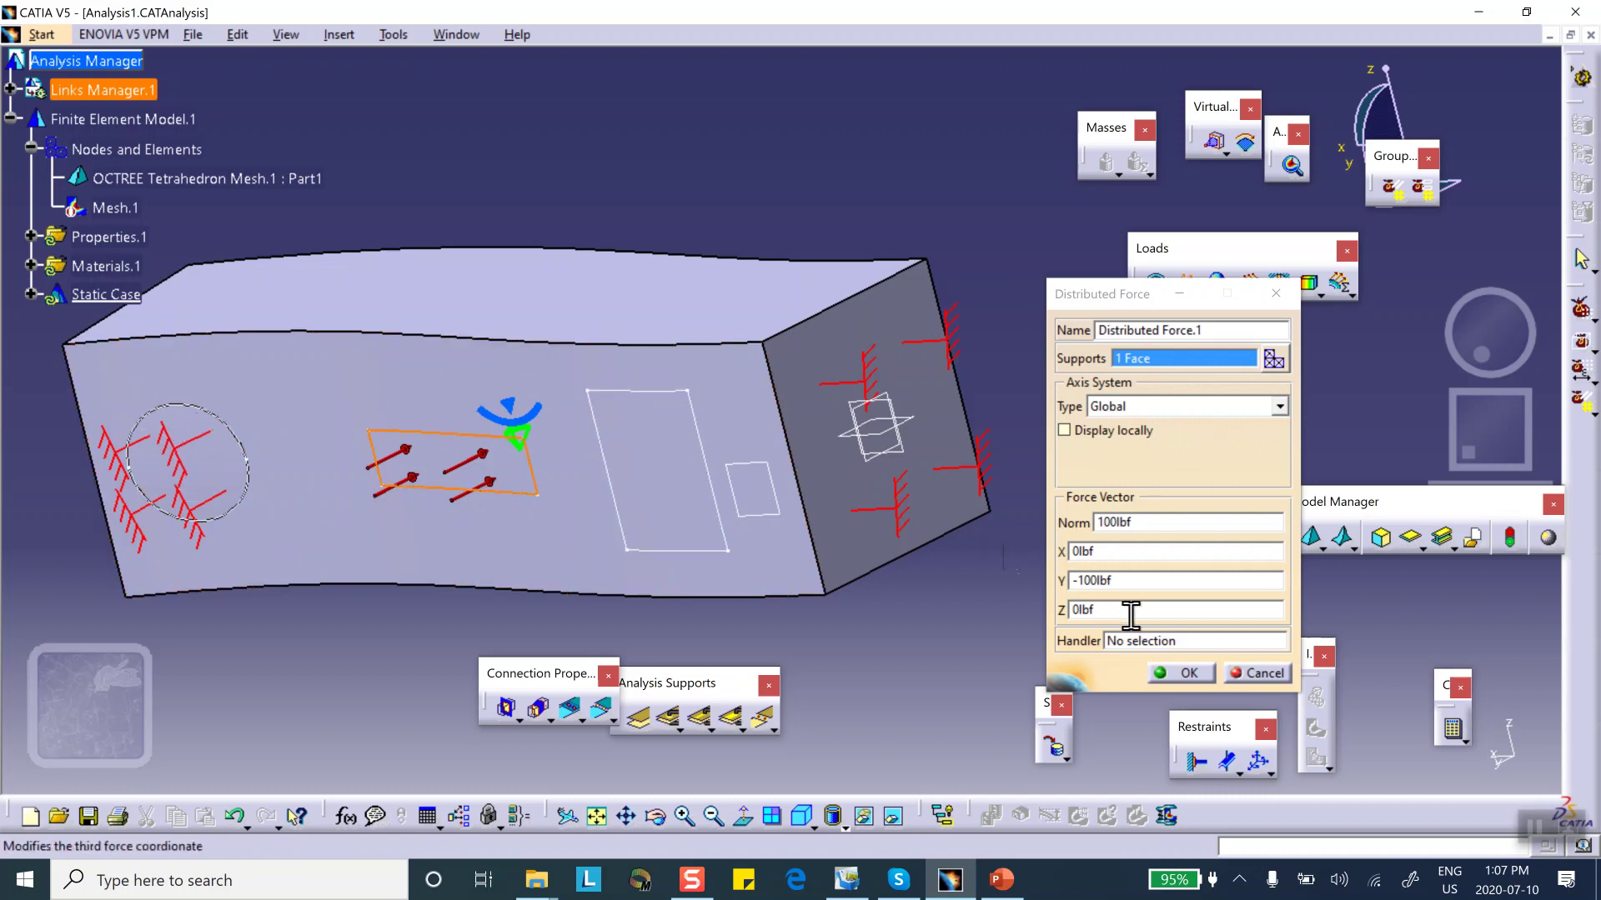
left_click(1082, 581)
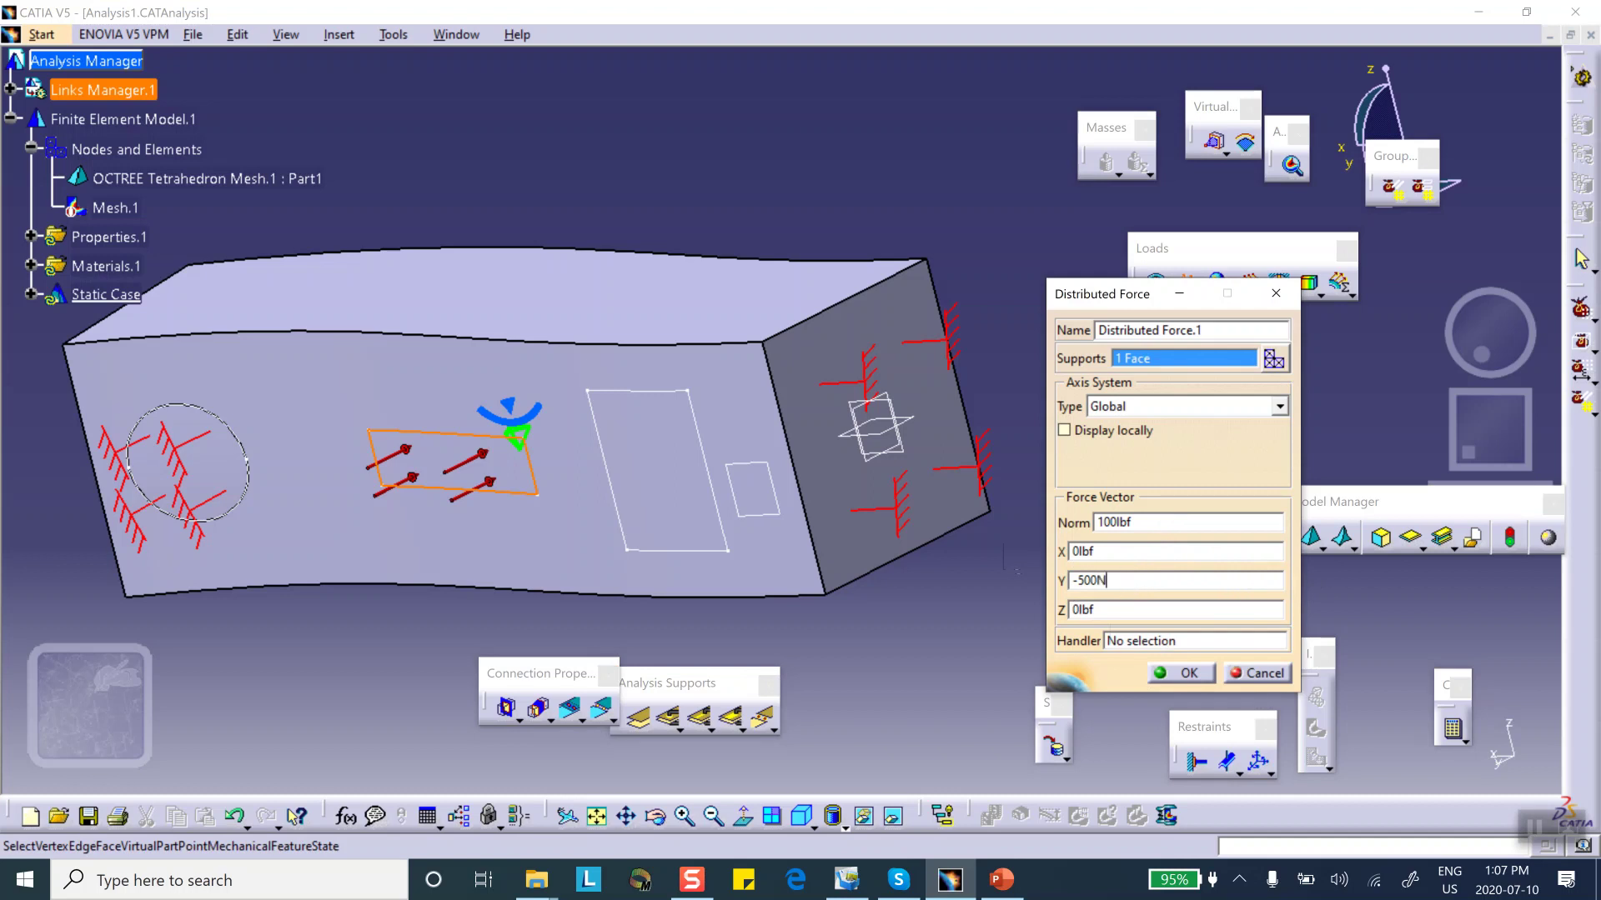
left_click(1199, 675)
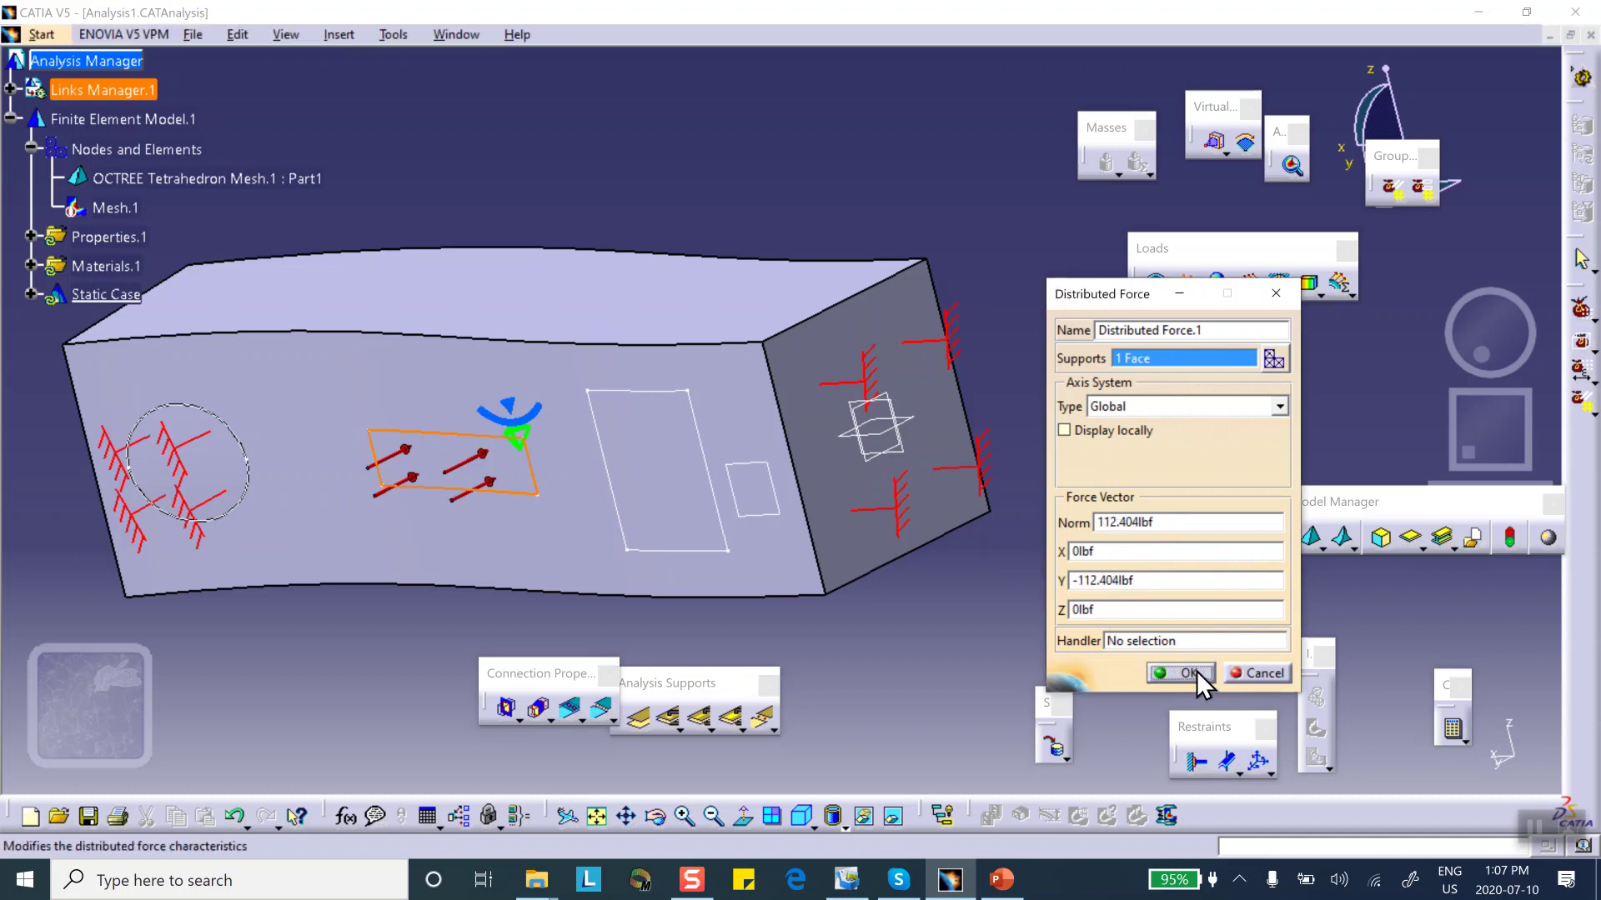
Step: Confirm the distributed force and start a pressure load on the large rectangular patch nearest the clamped end face
left_click(1184, 673)
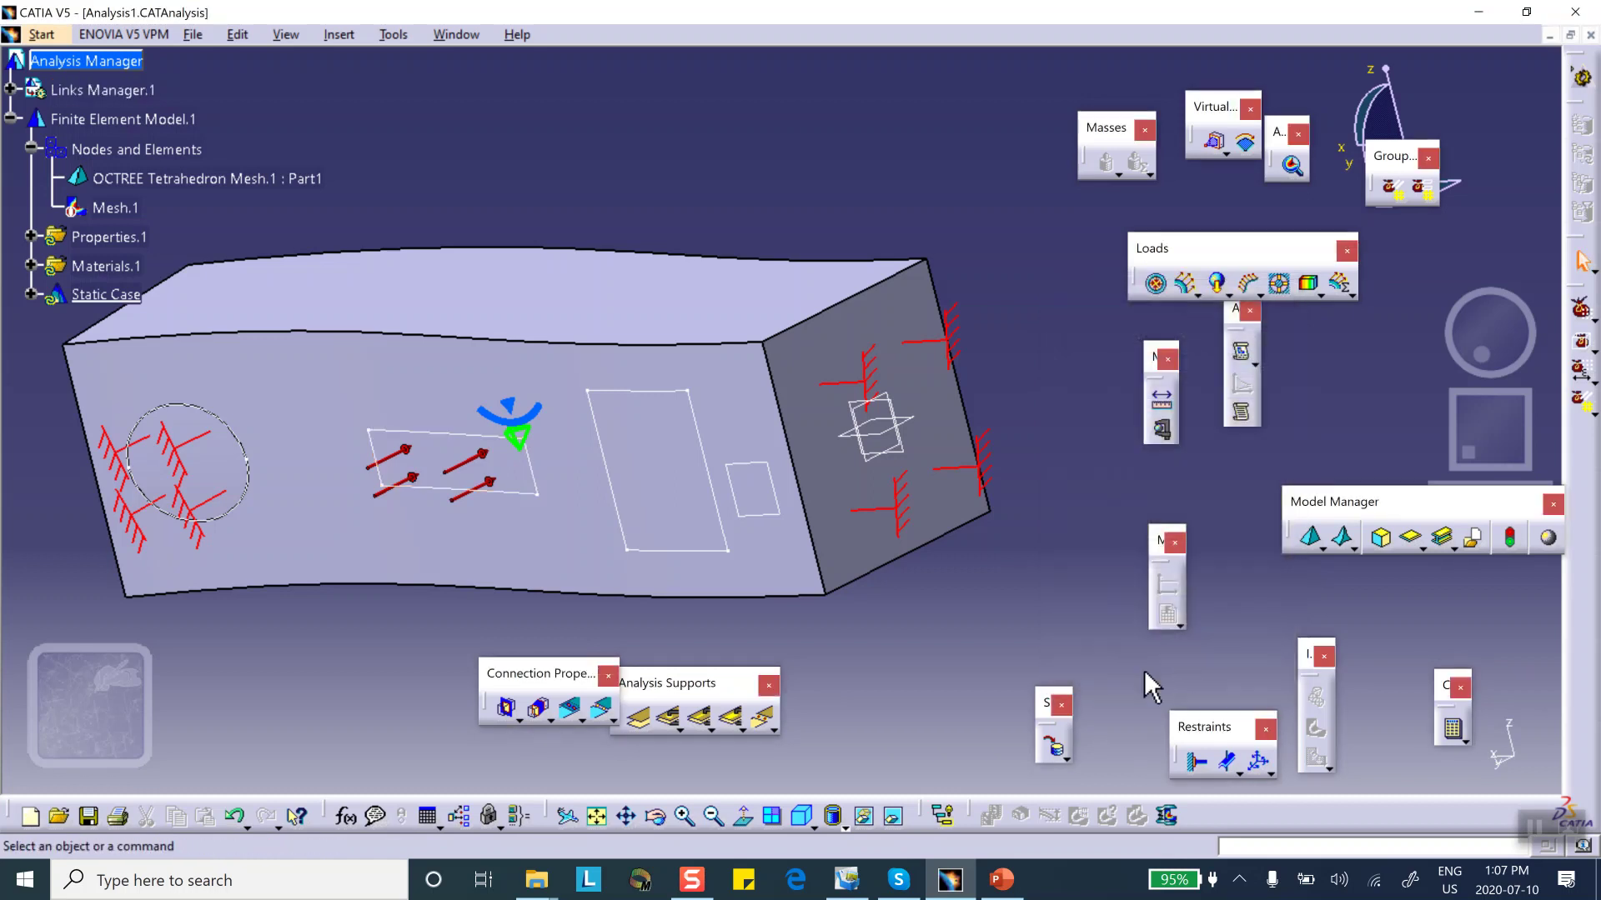
left_click(1158, 284)
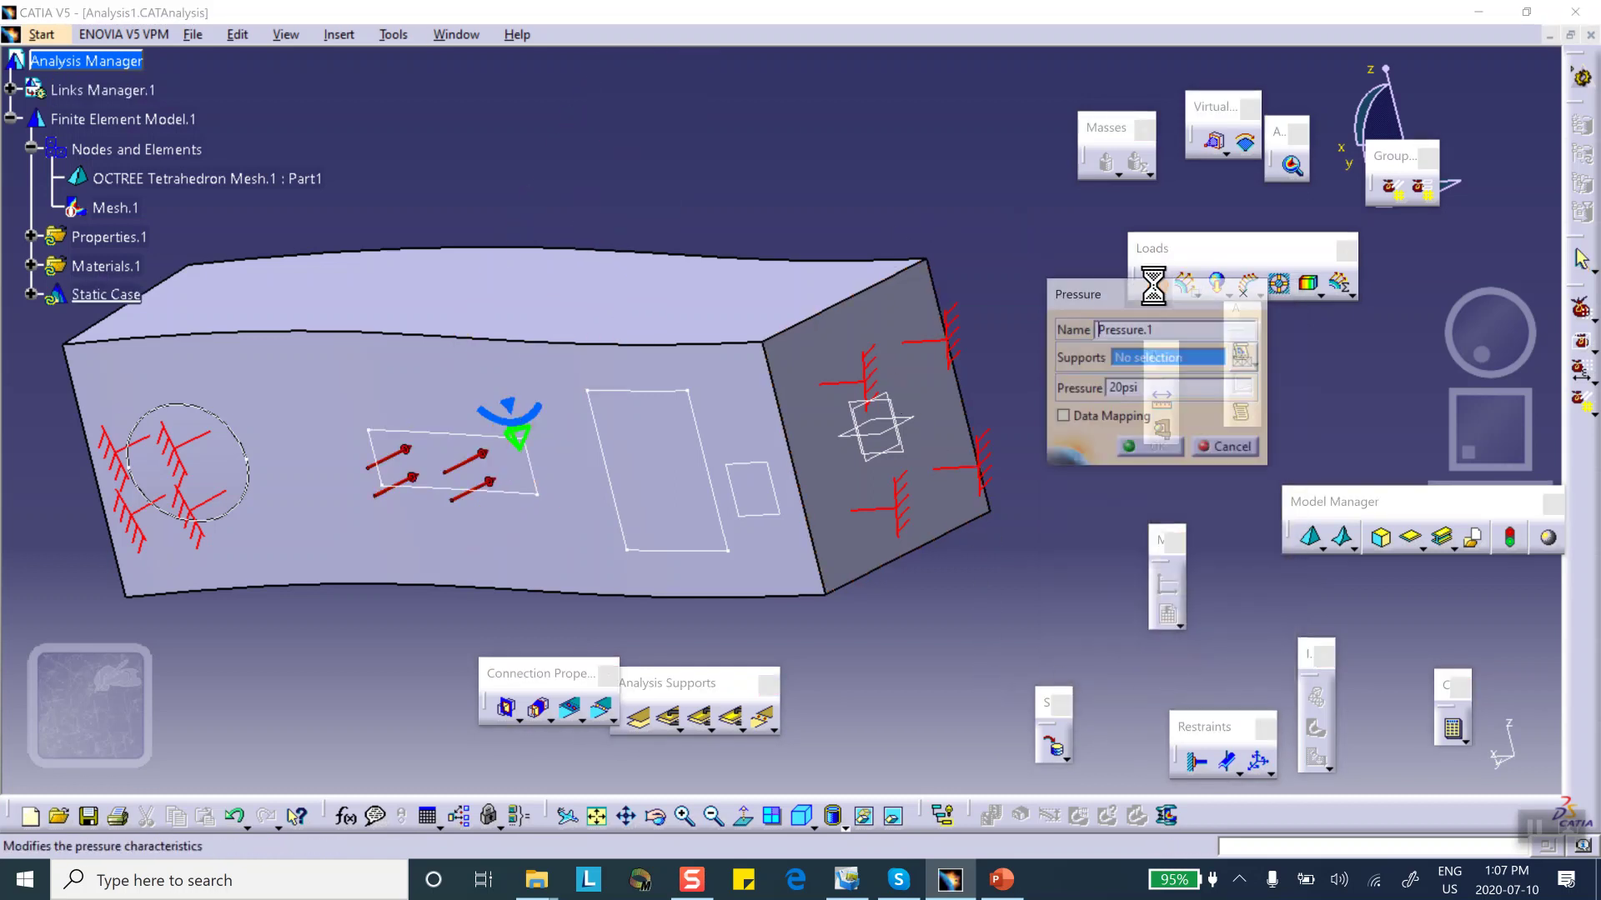
left_click(681, 470)
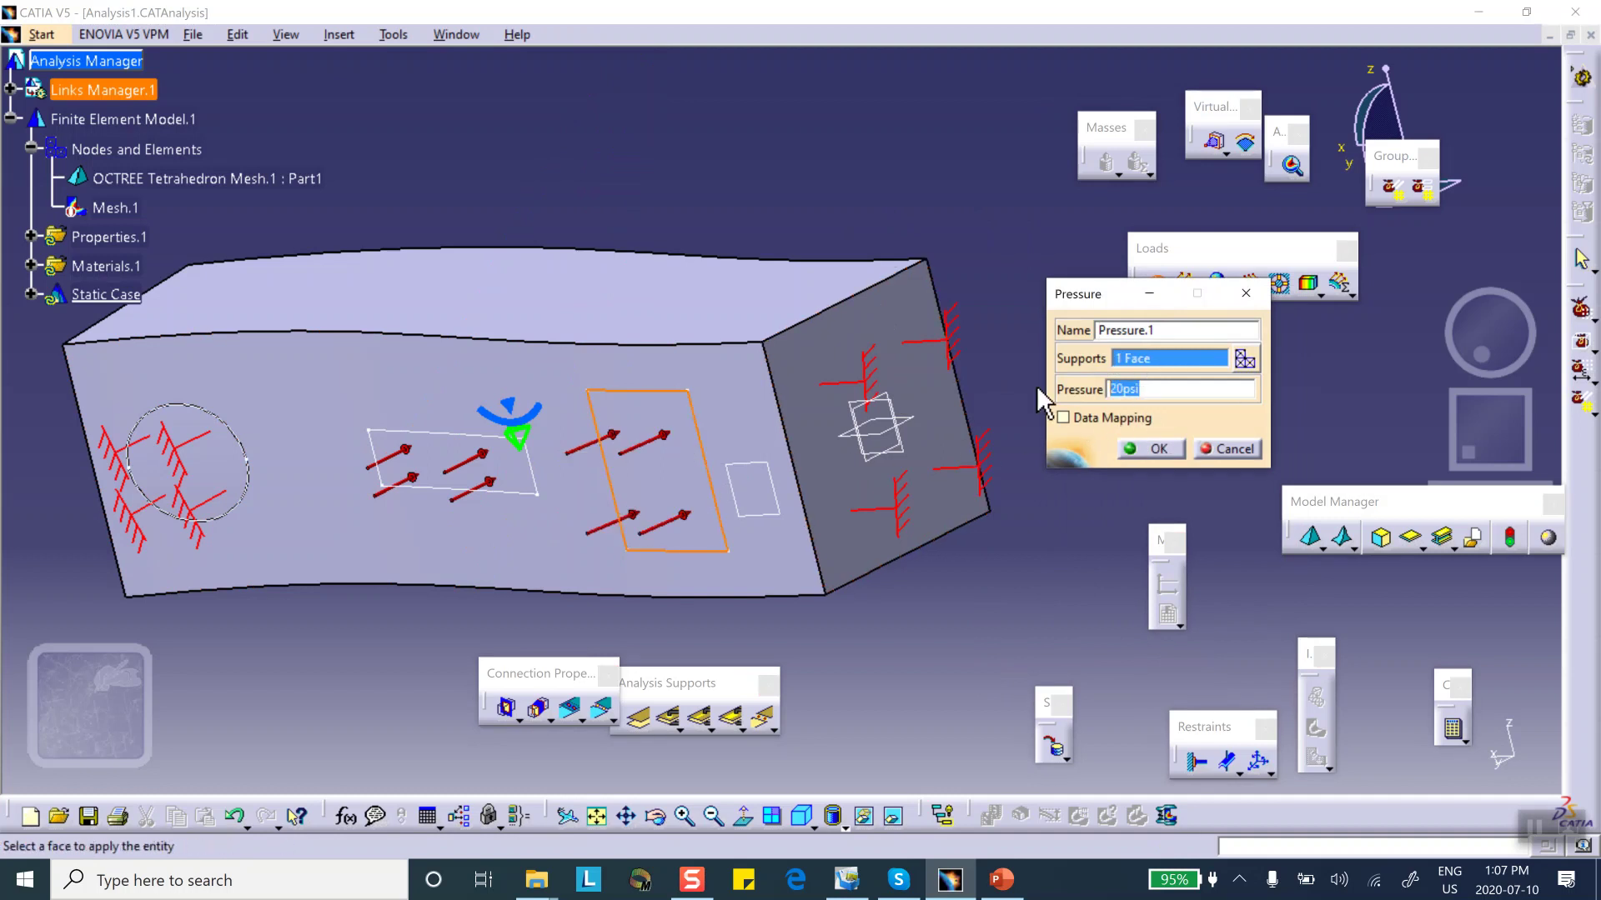
Step: Check the load scheme on the first slide in PowerPoint, return to CATIA and apply the pressure as 500 kPa
left_click(982, 882)
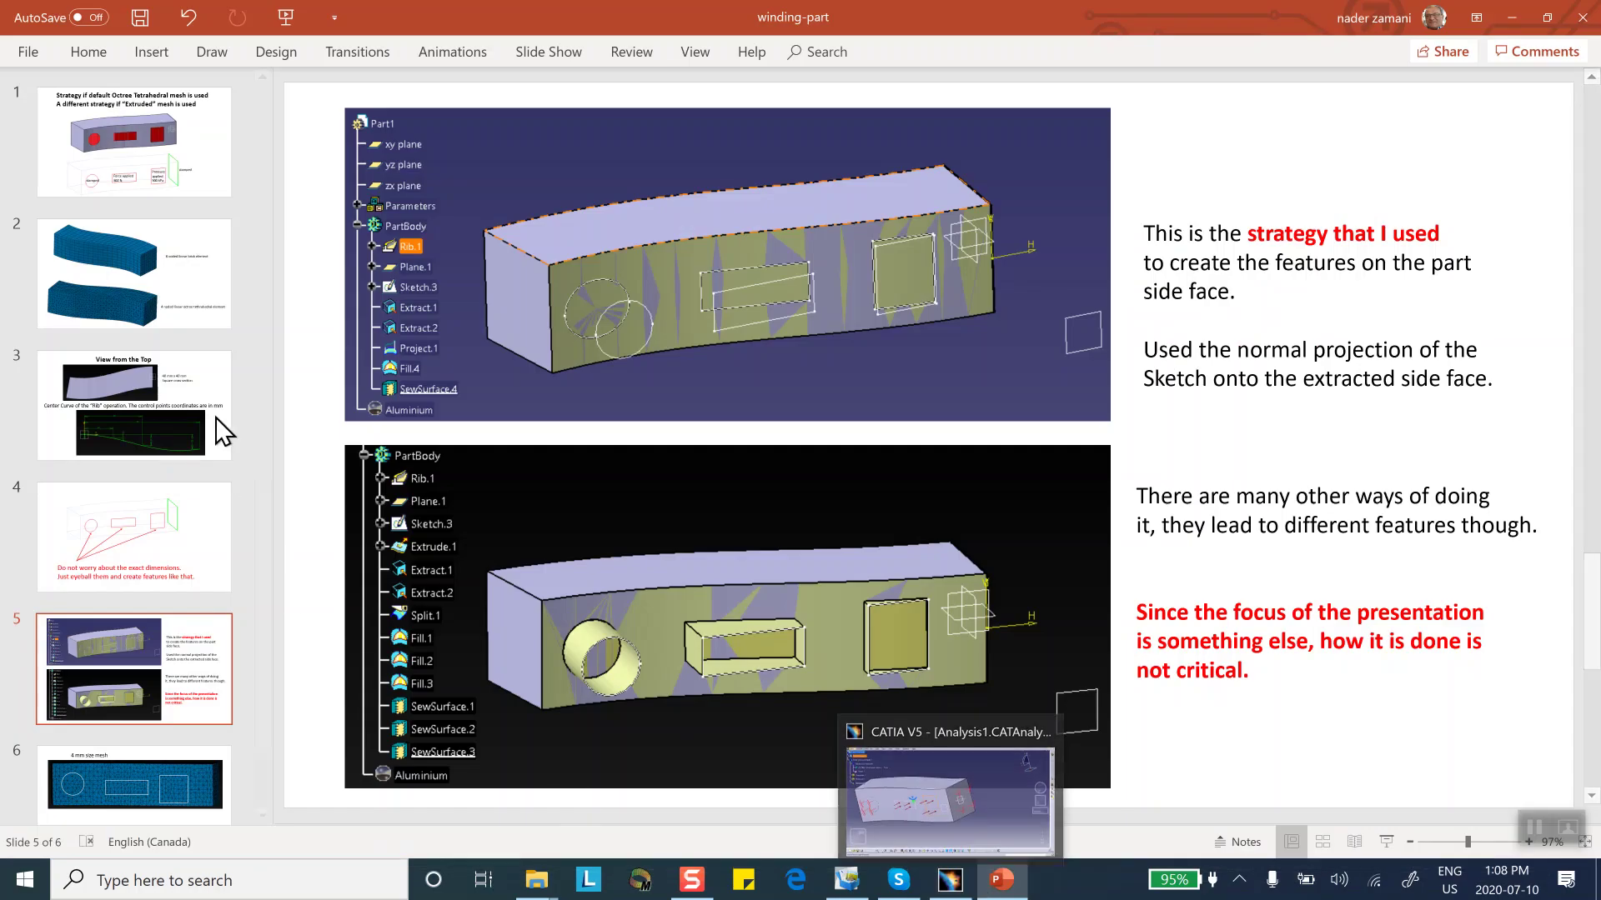
left_click(192, 185)
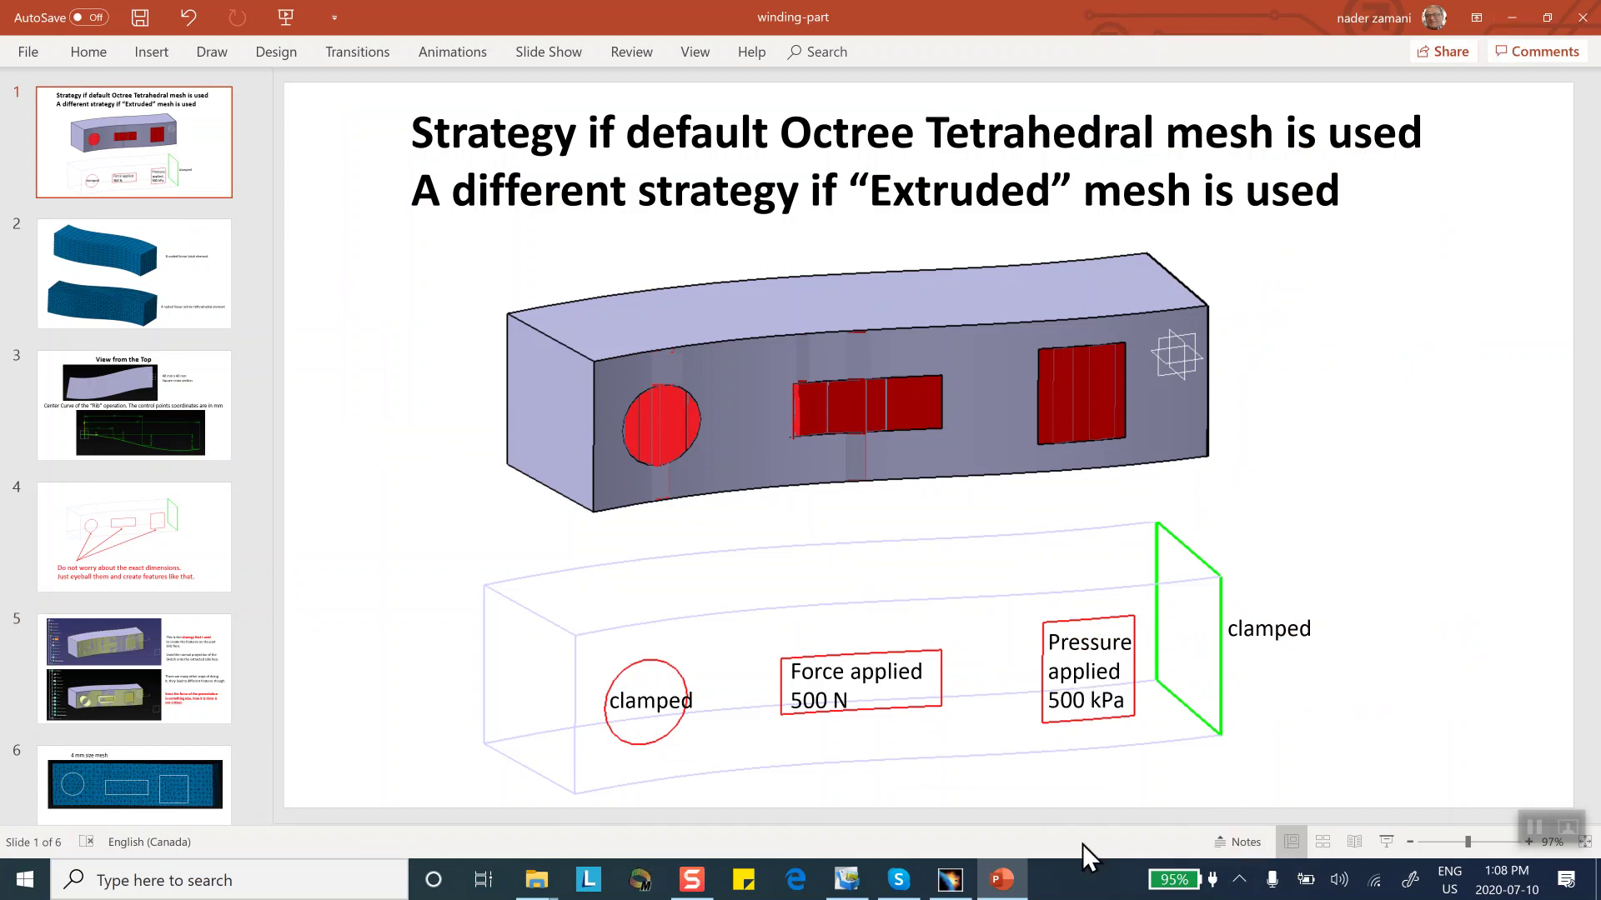
left_click(949, 877)
type("5")
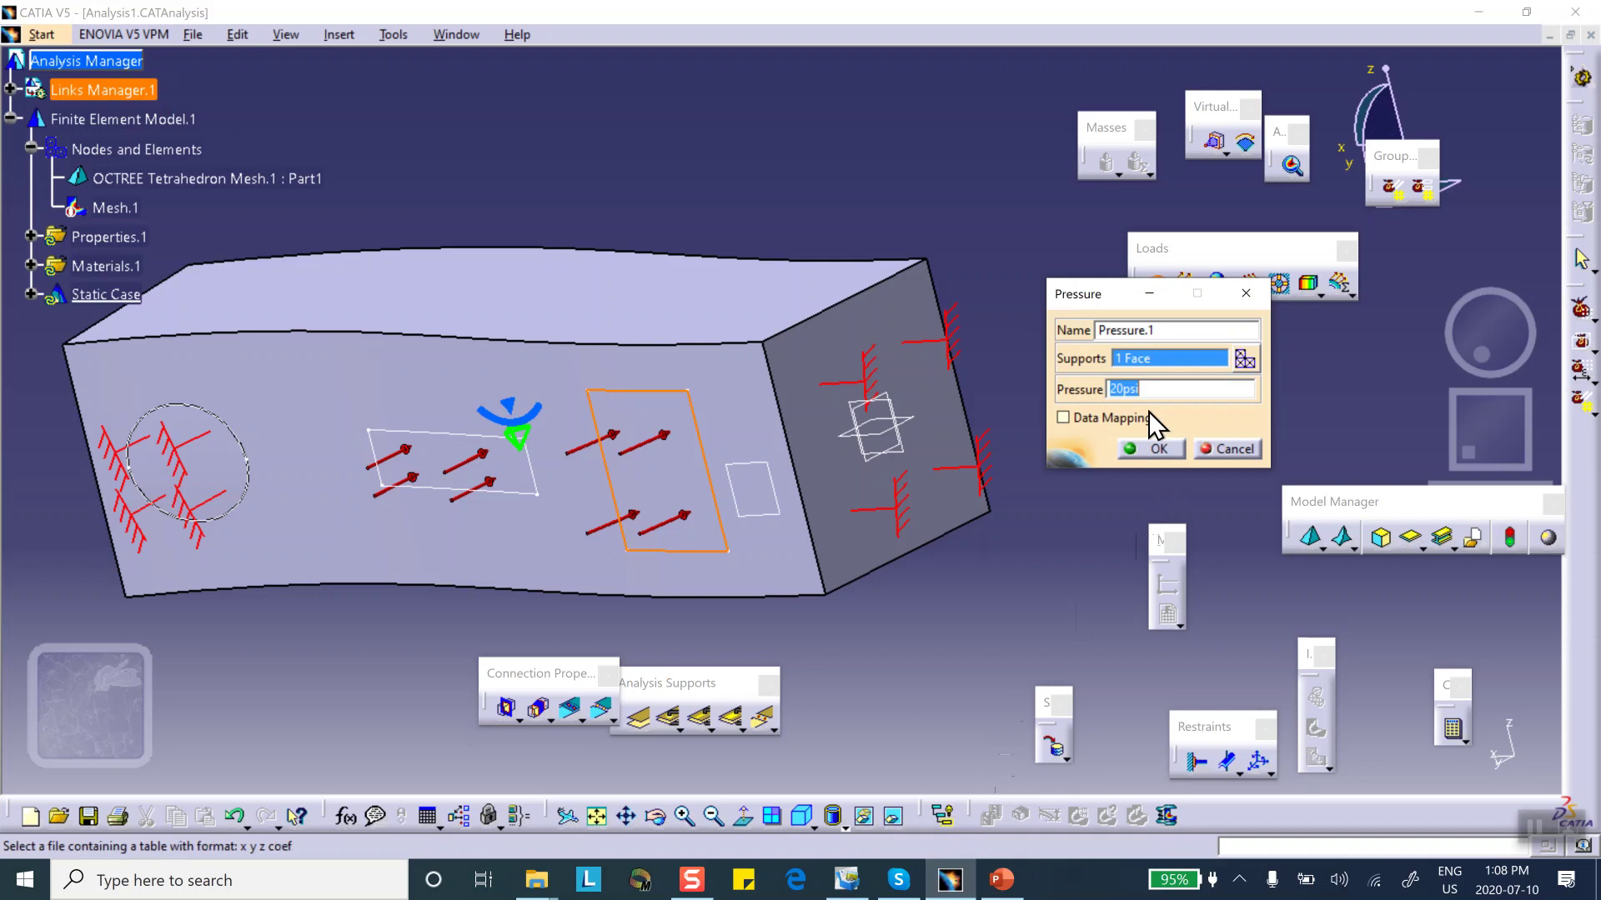
type("00kPa")
left_click(1168, 454)
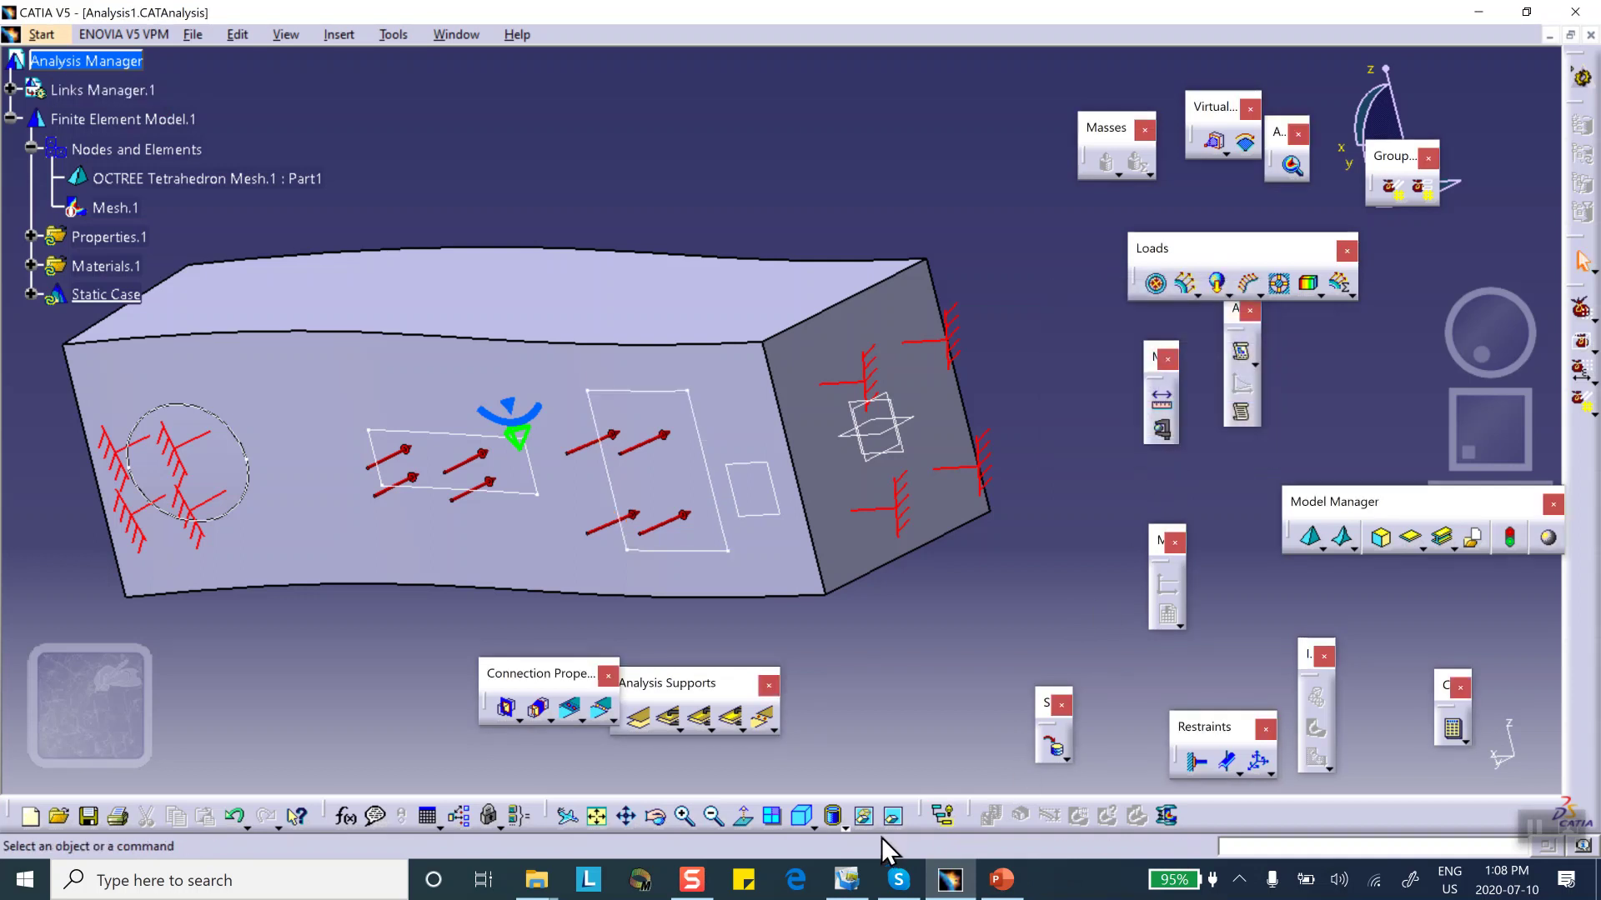
Step: Recheck the PowerPoint load scheme, then review the static case's restraints and loads in CATIA, including the second clamp's support
left_click(1001, 880)
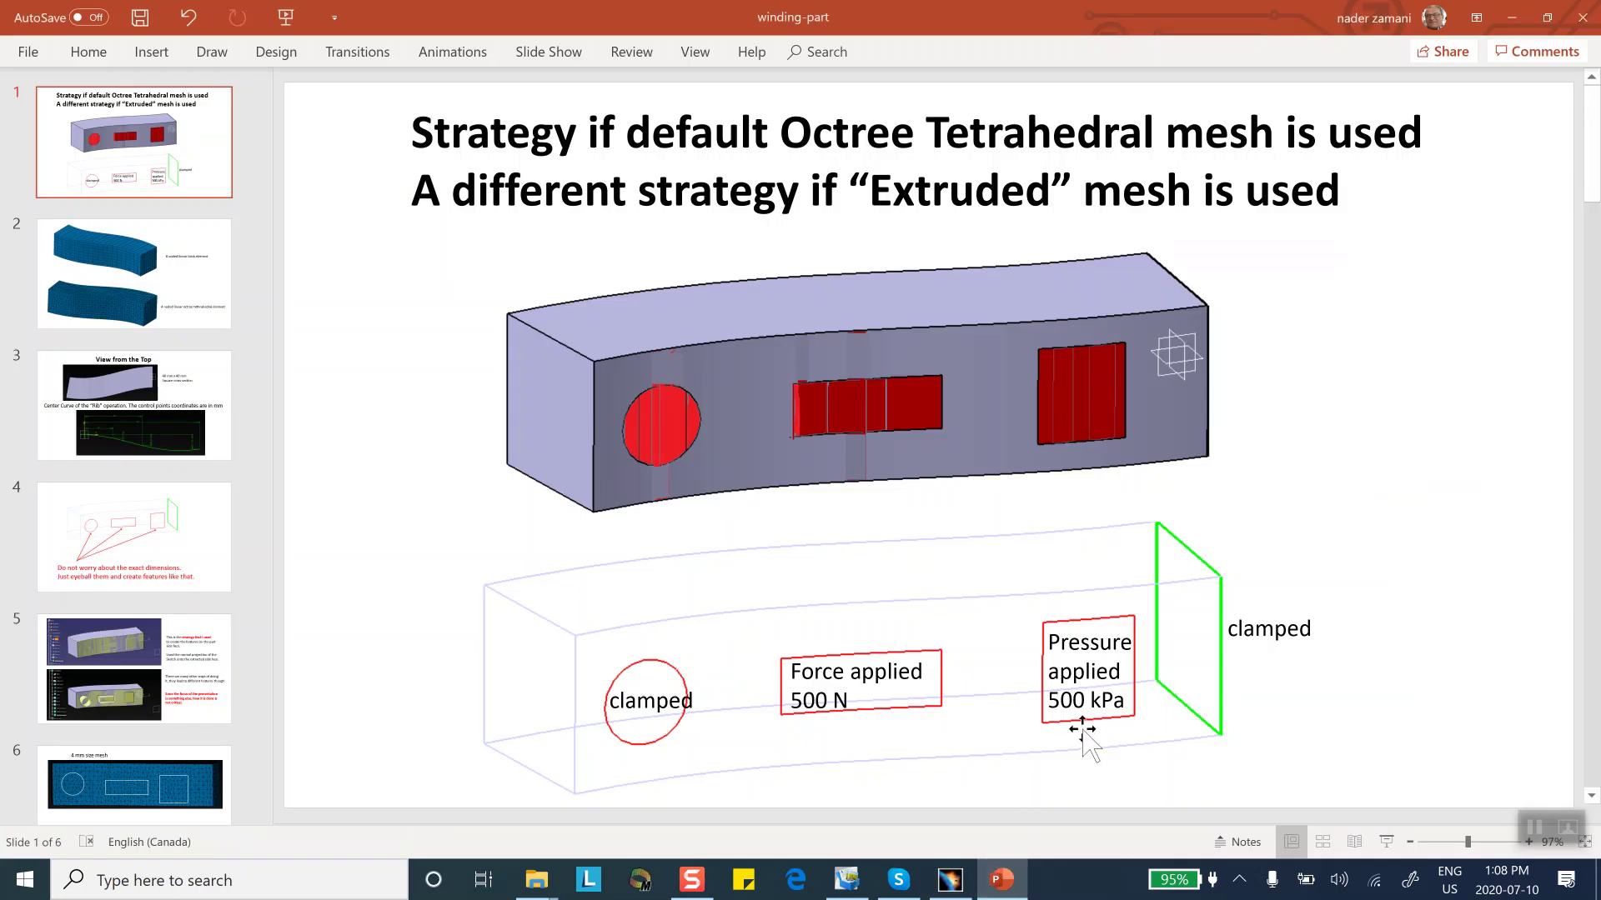
left_click(1511, 12)
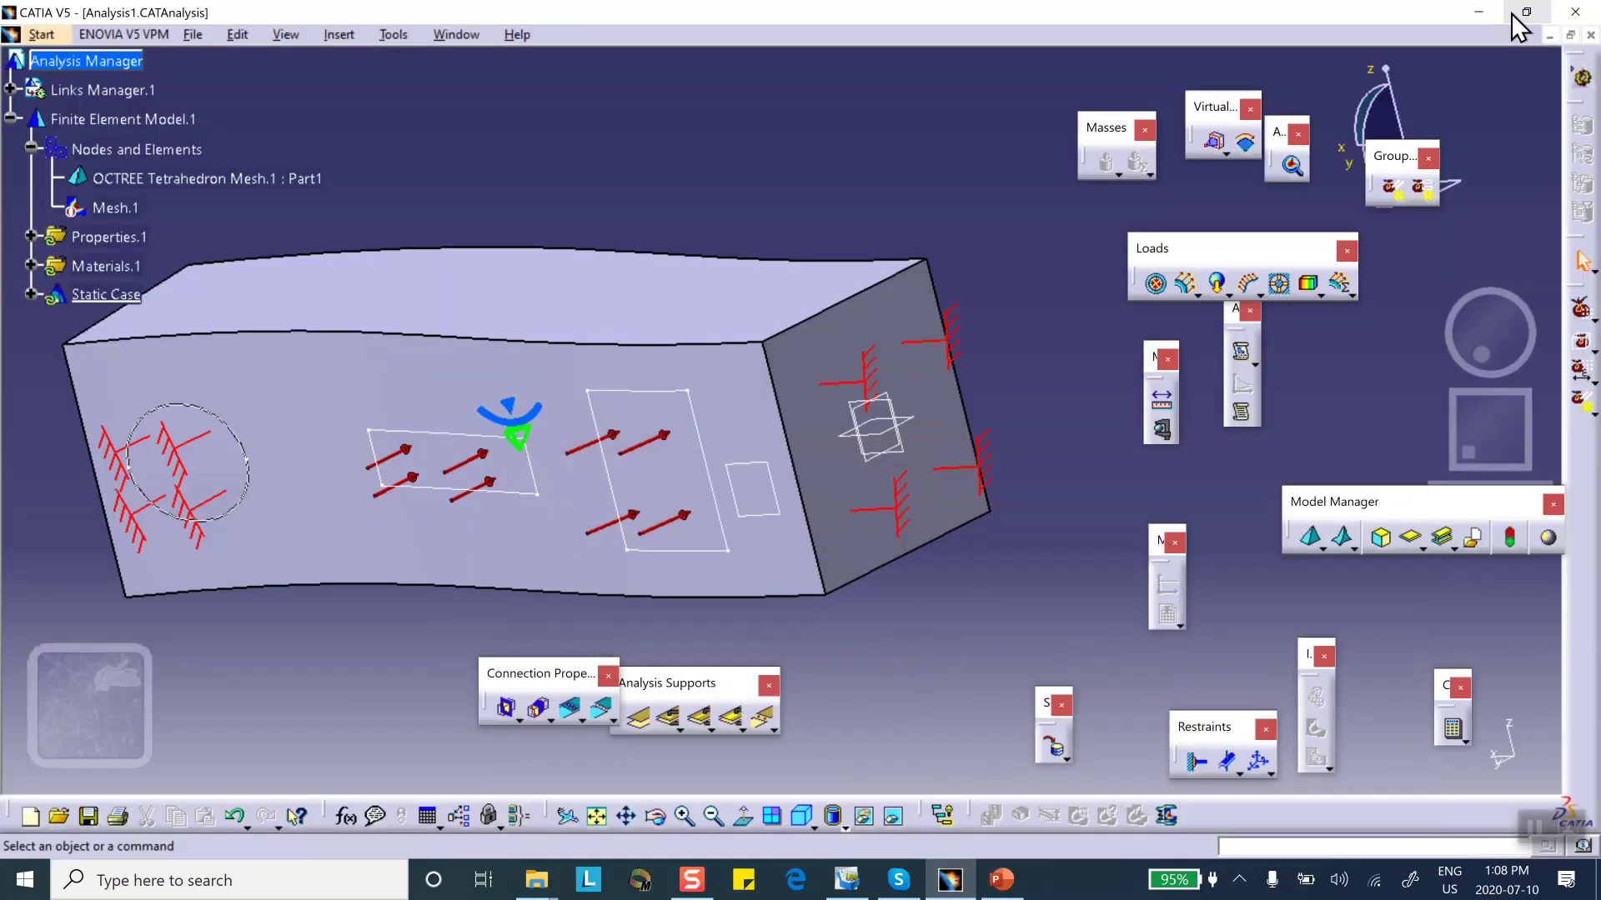
left_click(31, 294)
middle_click_drag(327, 330, 343, 376)
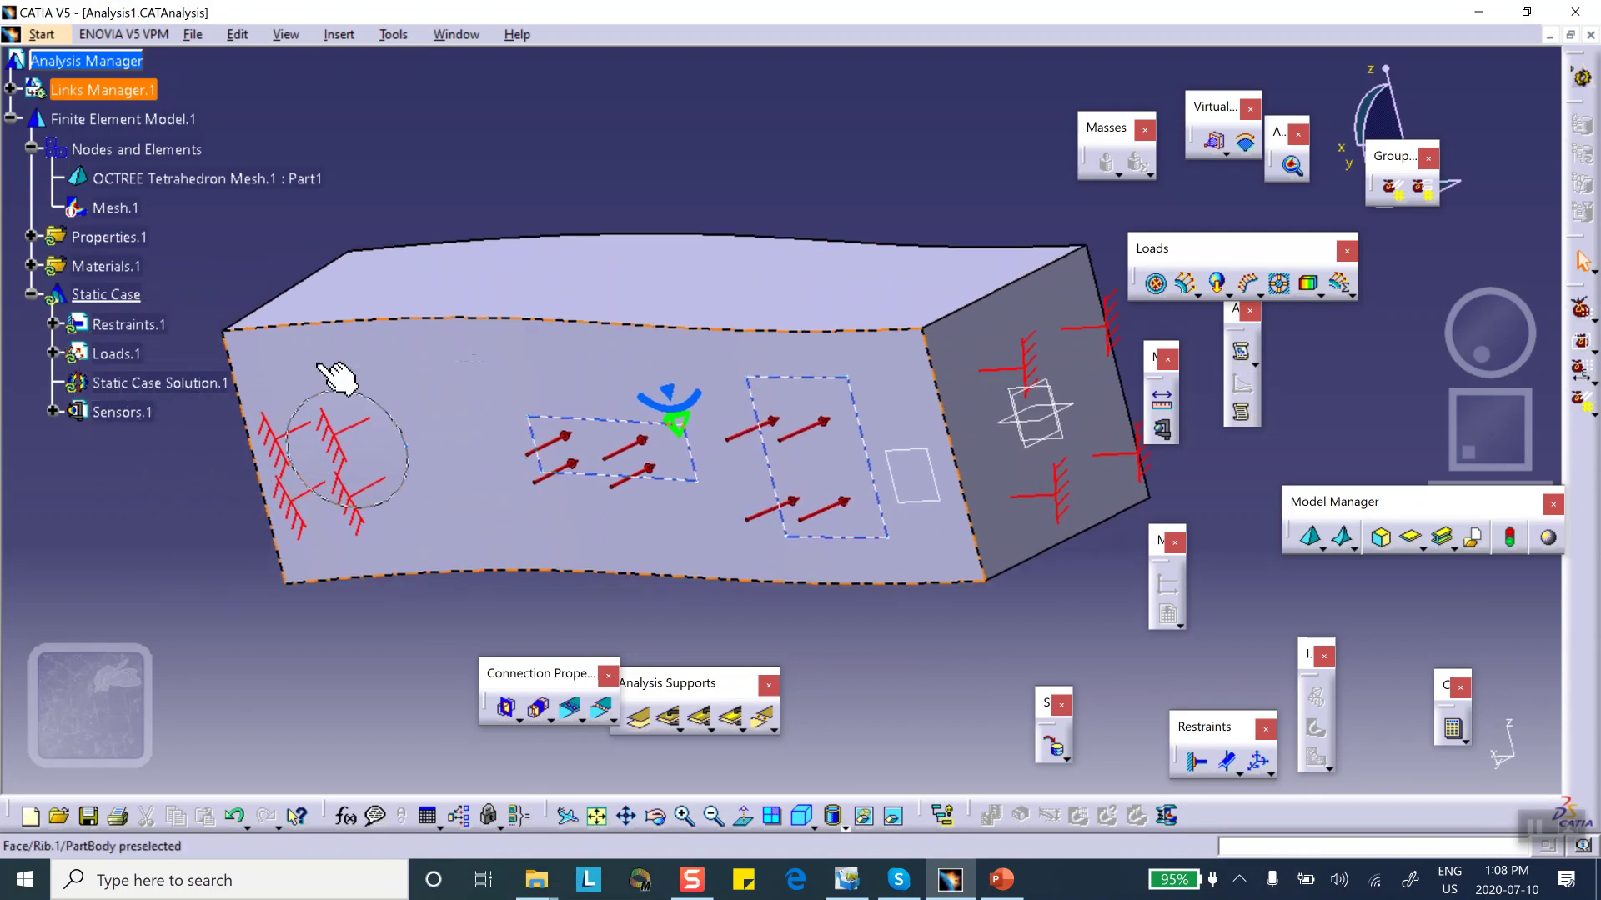
left_click(53, 355)
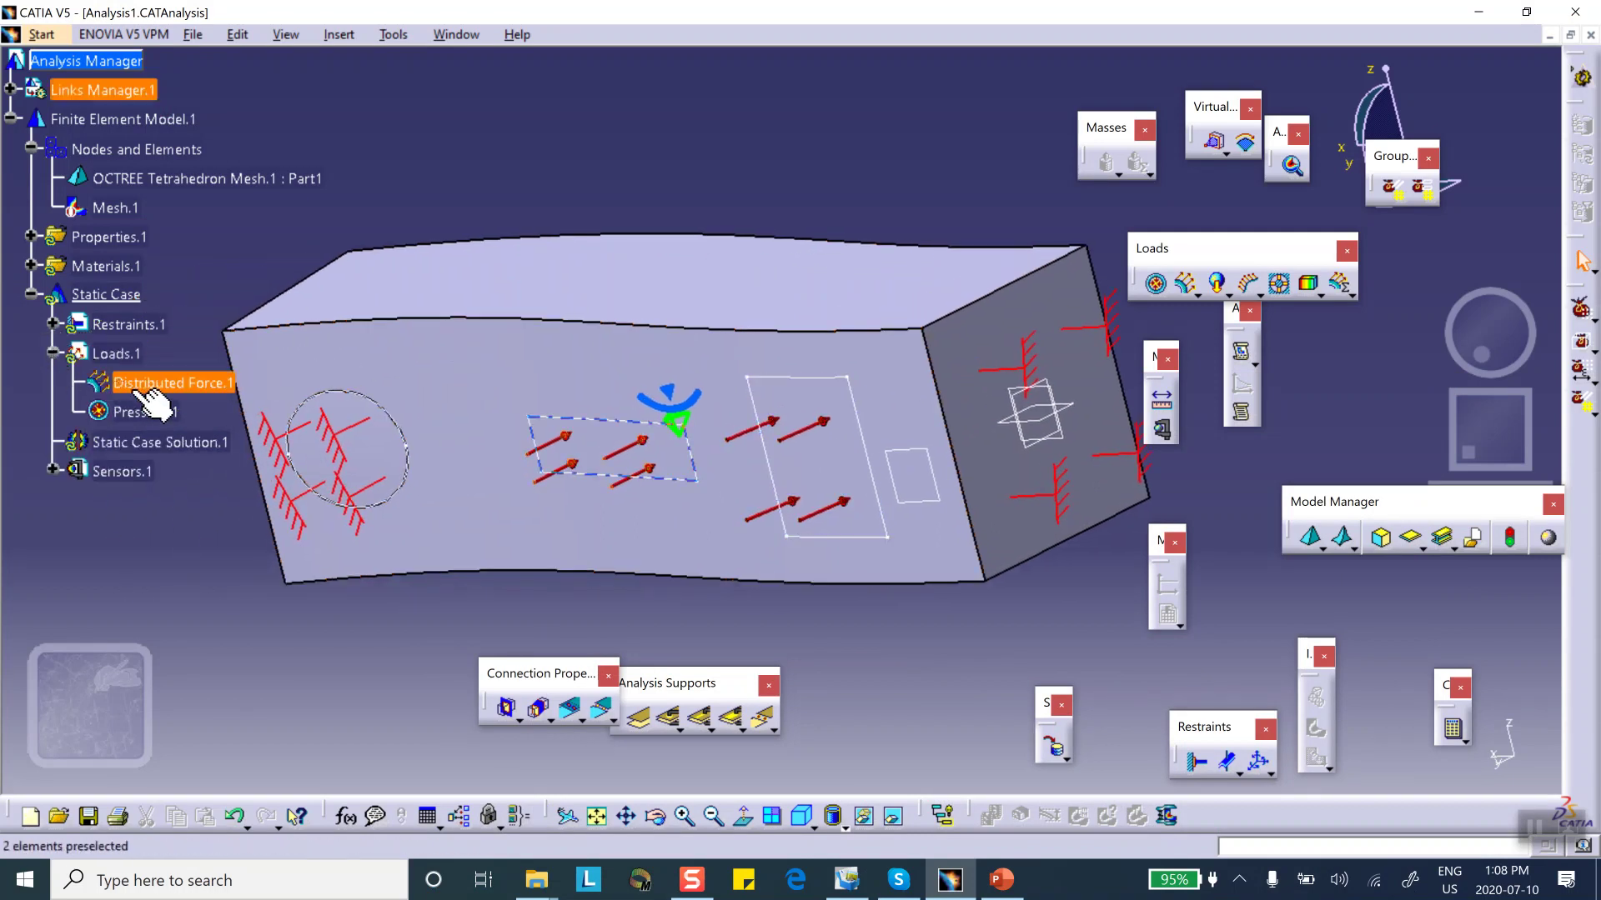
left_click(53, 324)
left_click(137, 354)
double_click(140, 382)
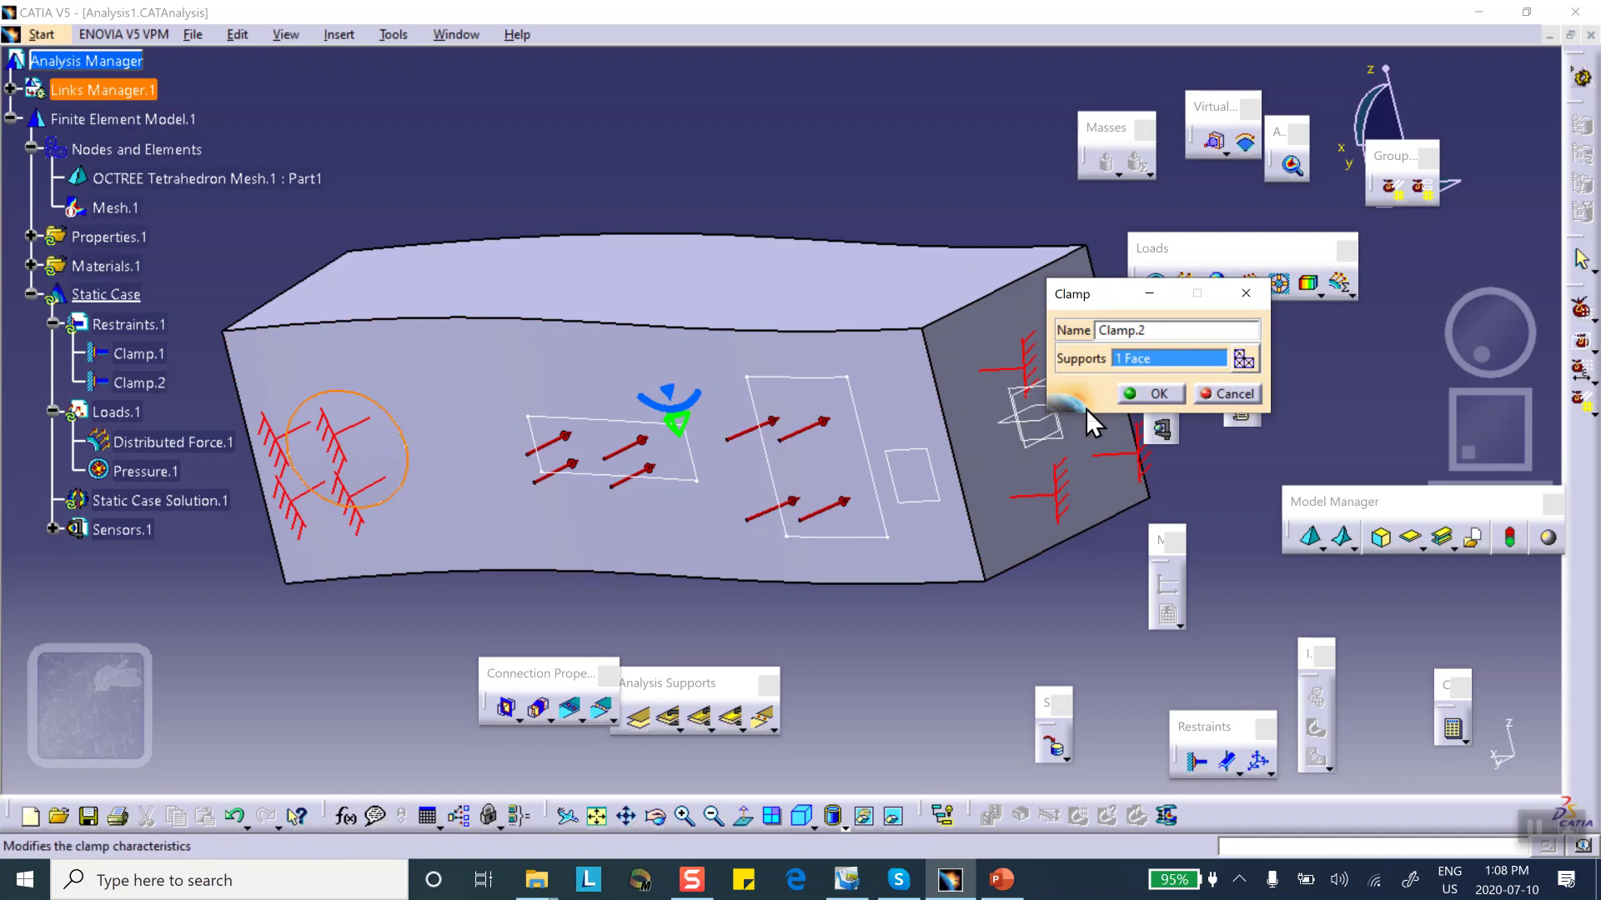
left_click(1158, 394)
Step: Save the analysis with its linked documents and run the computation for All, accepting the resource estimation
middle_click_drag(641, 153, 892, 475)
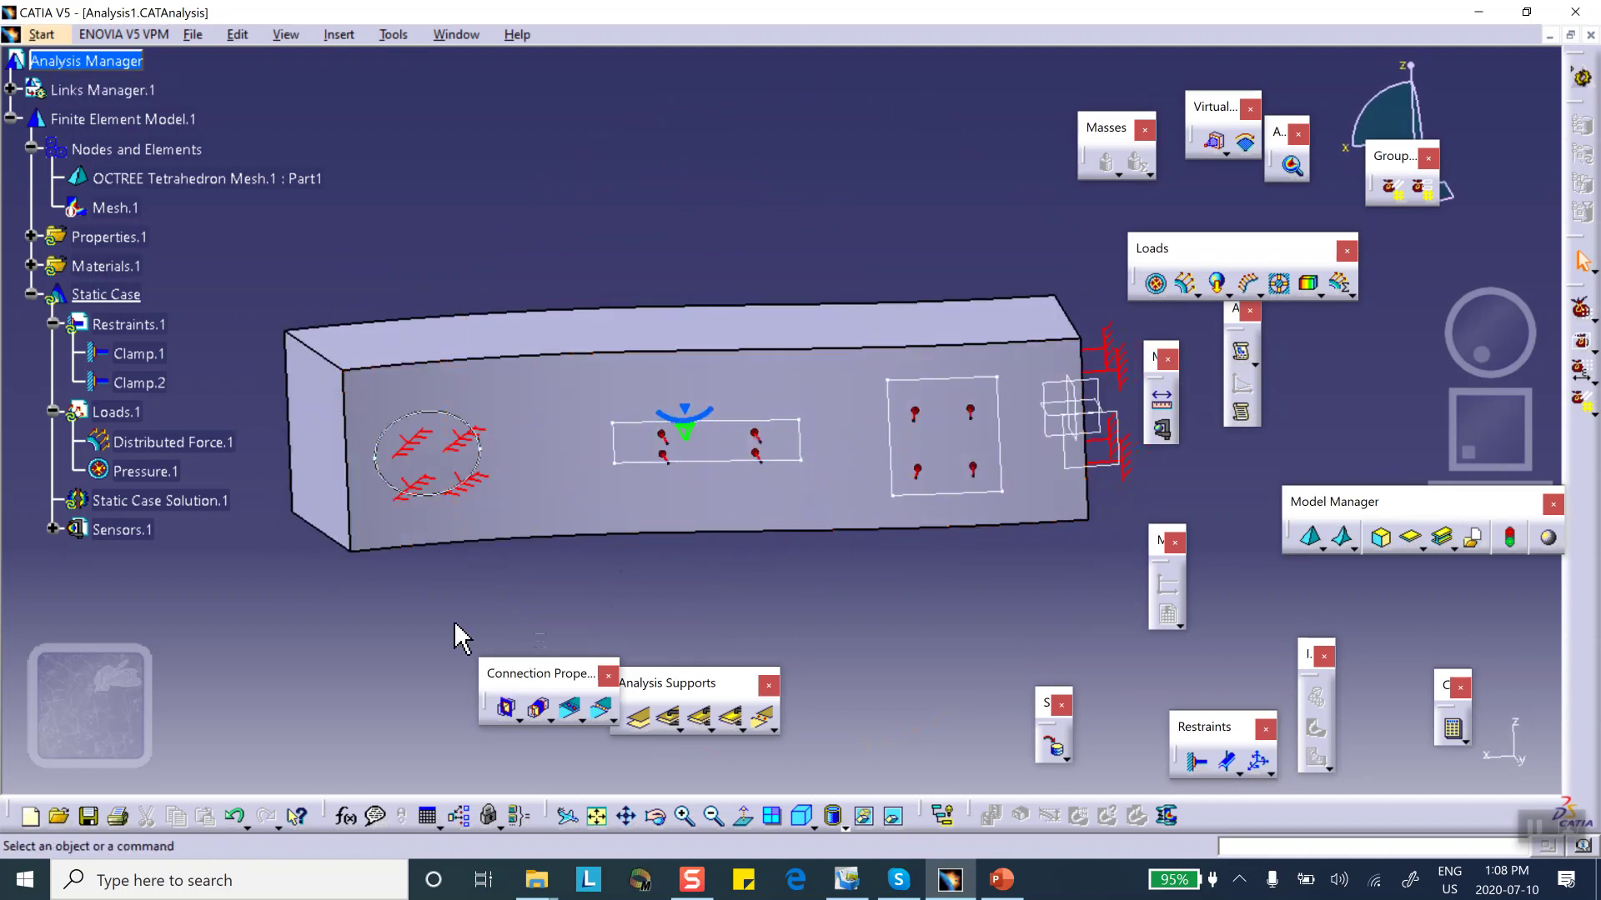
left_click(89, 817)
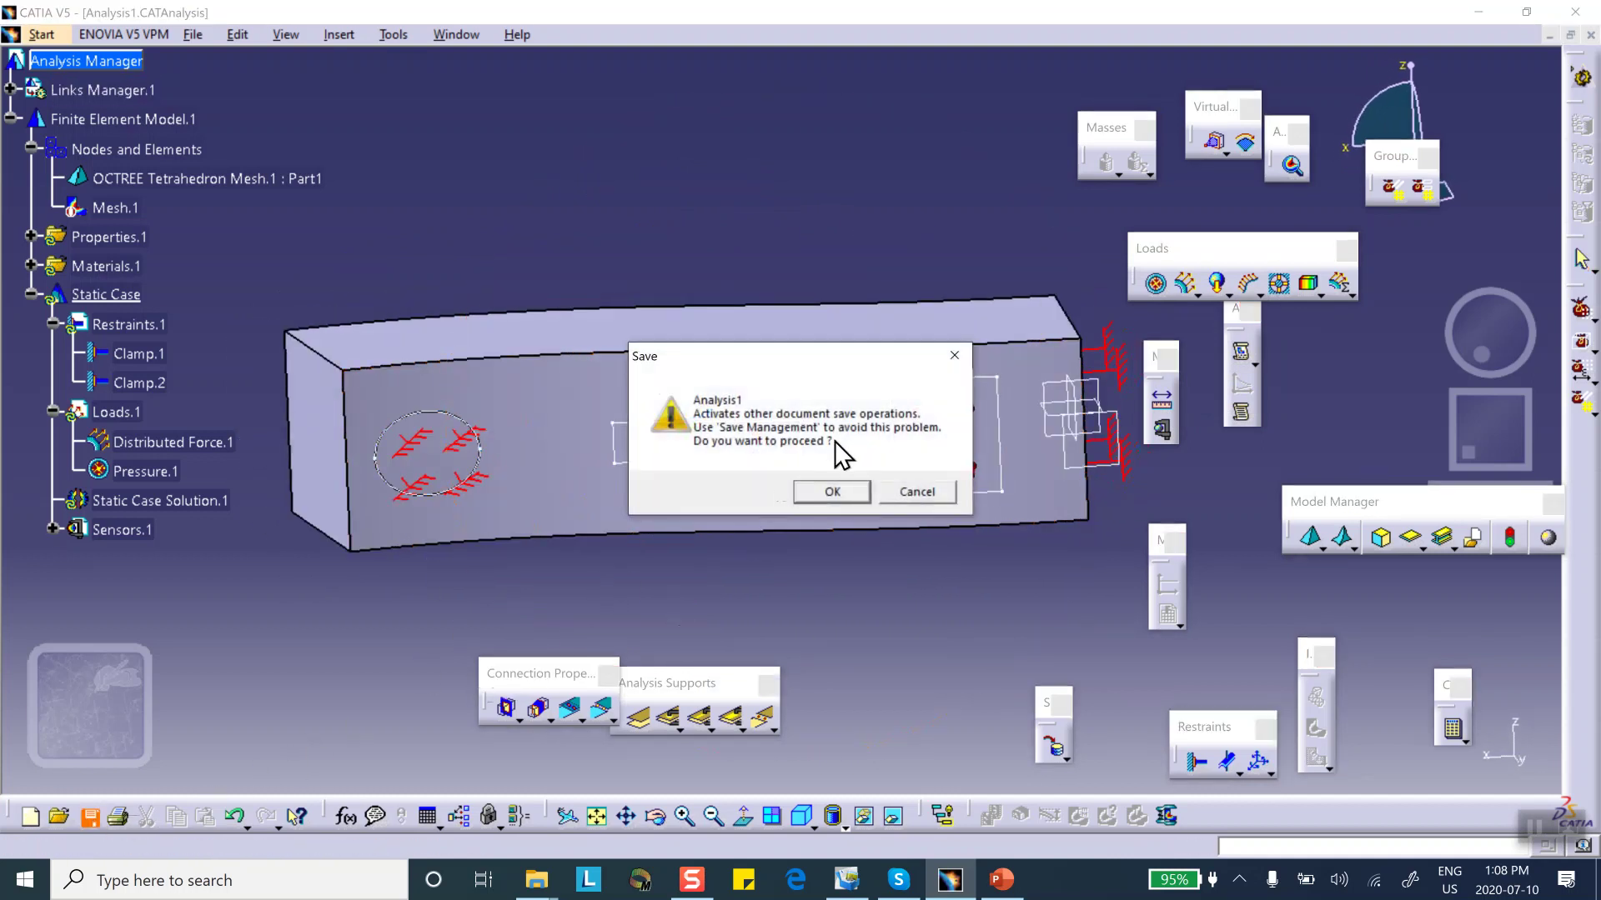
left_click(824, 490)
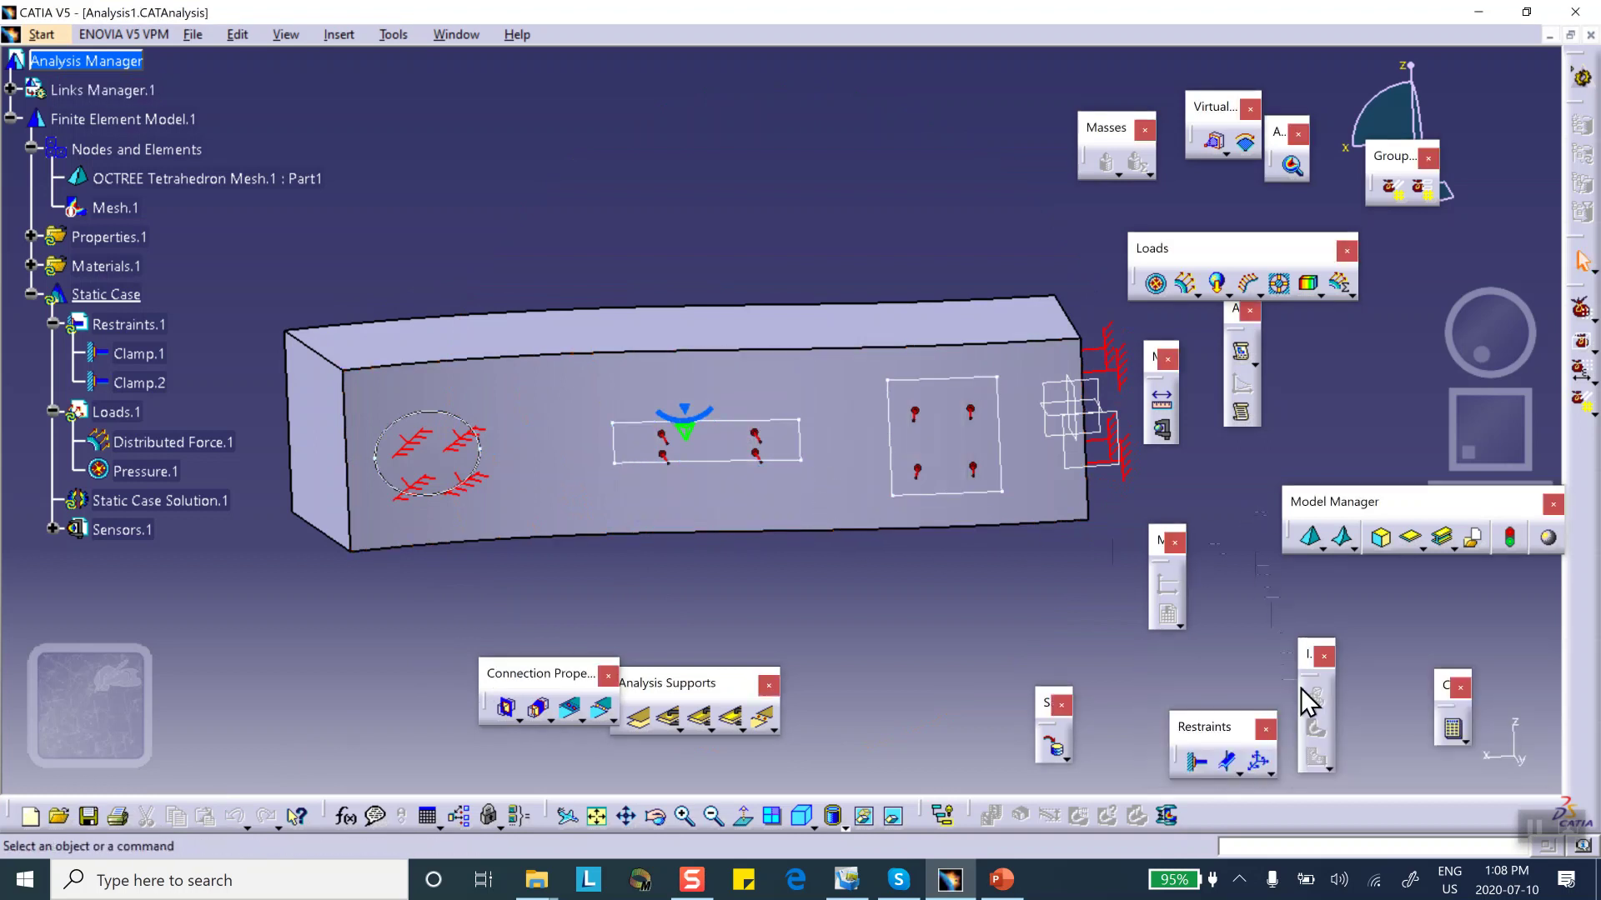
left_click(1454, 728)
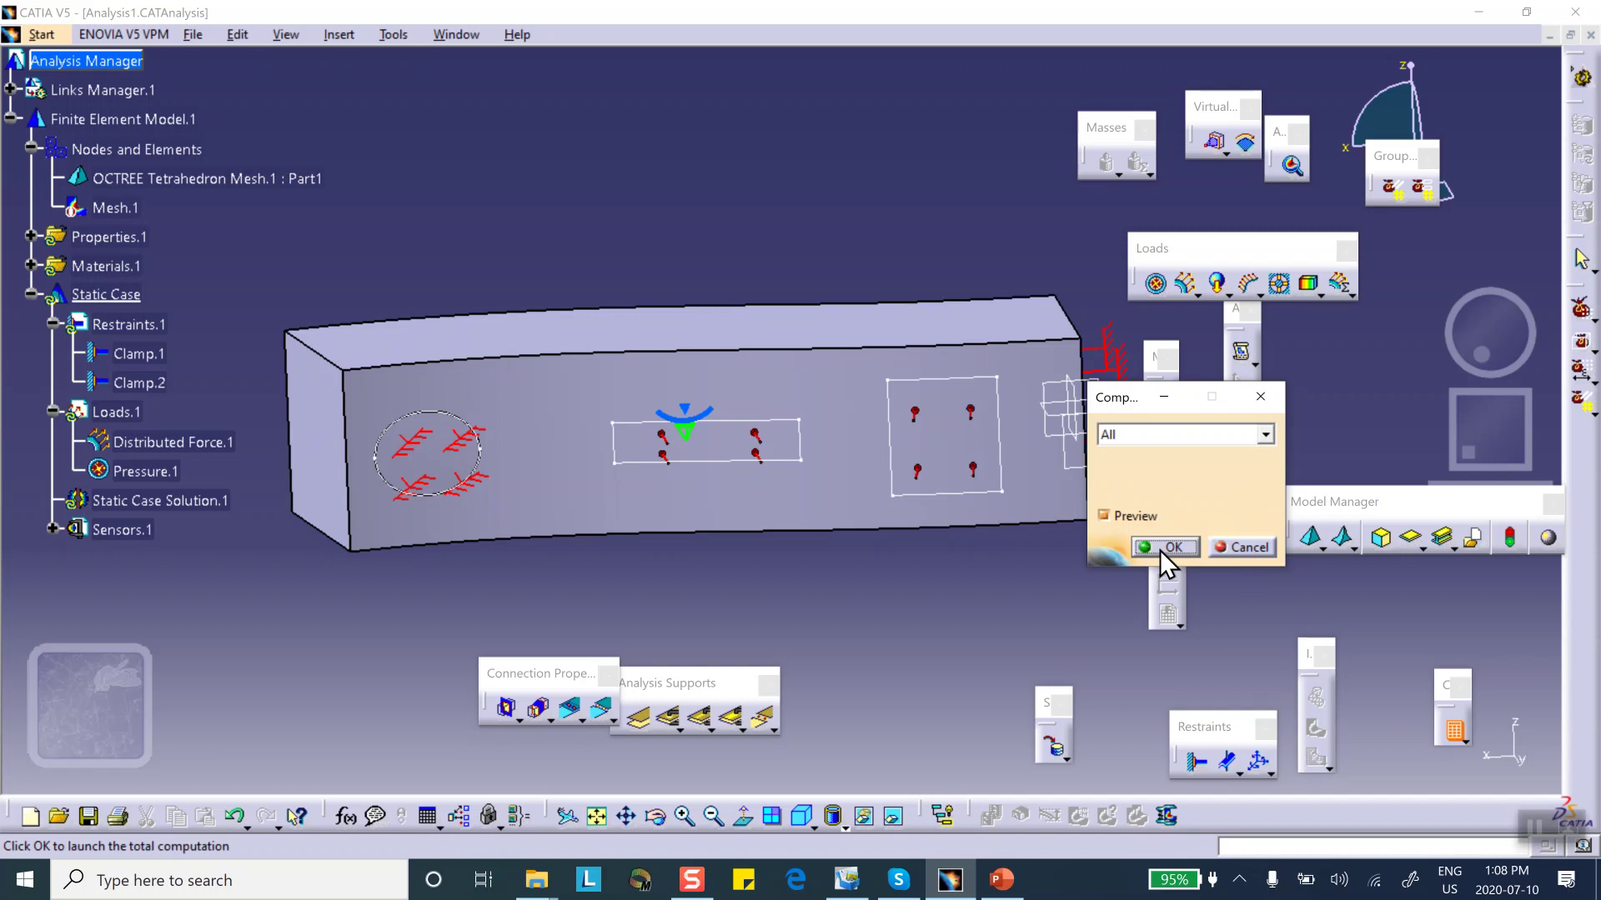
left_click(1167, 547)
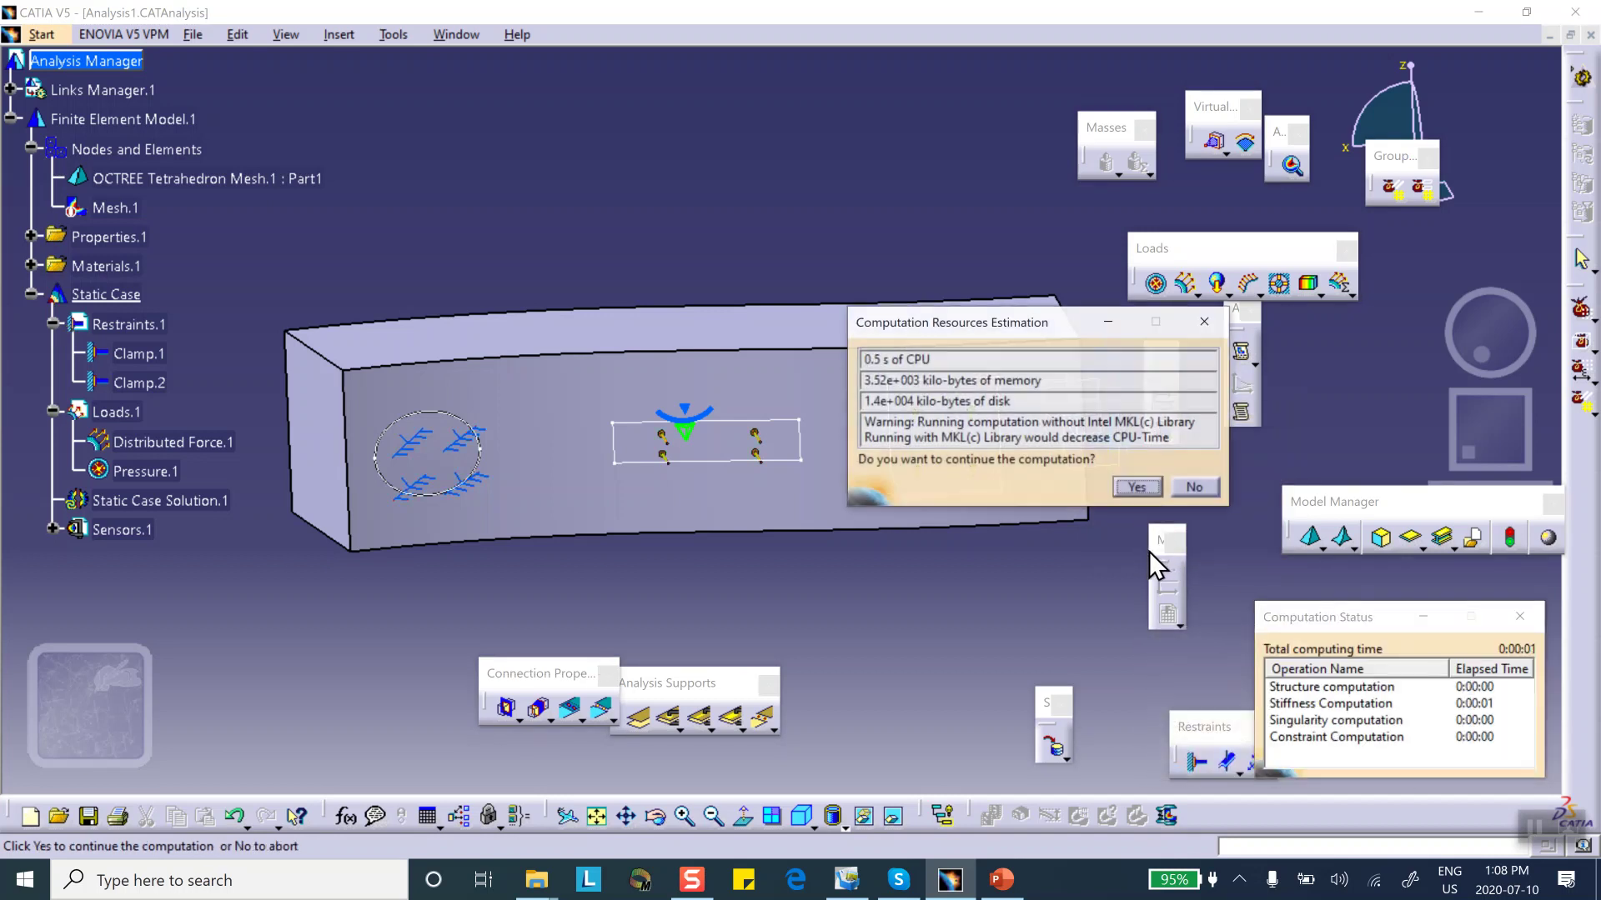
left_click(1134, 487)
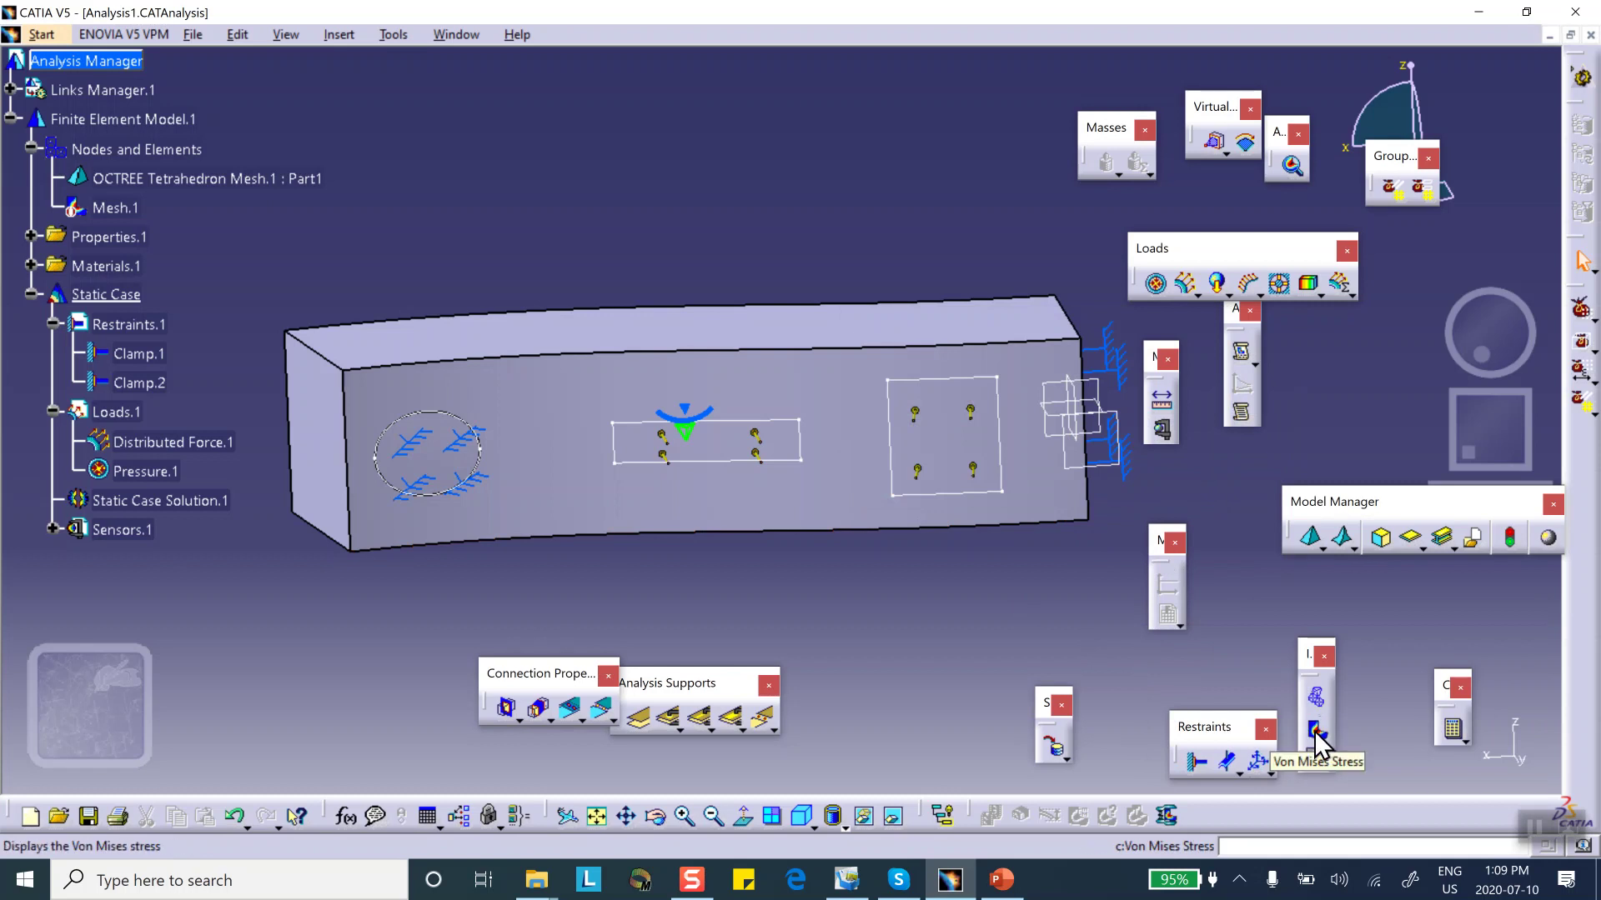
Step: Display the Von Mises stress of the static case as filled, shaded colour contours without mesh lines
left_click(1315, 730)
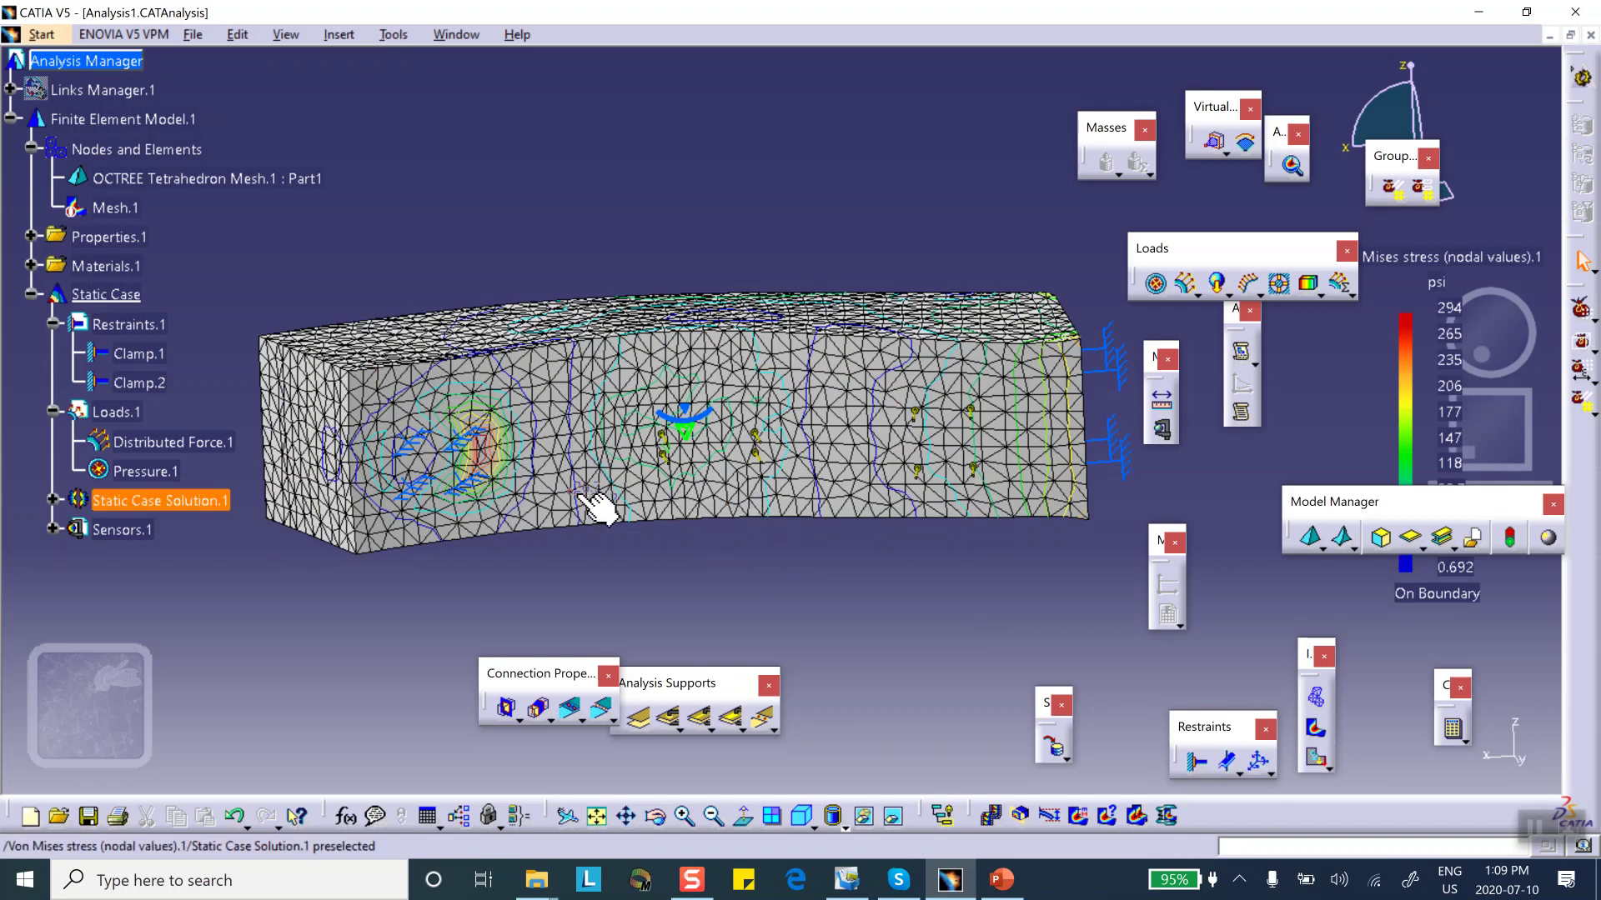
left_click(844, 825)
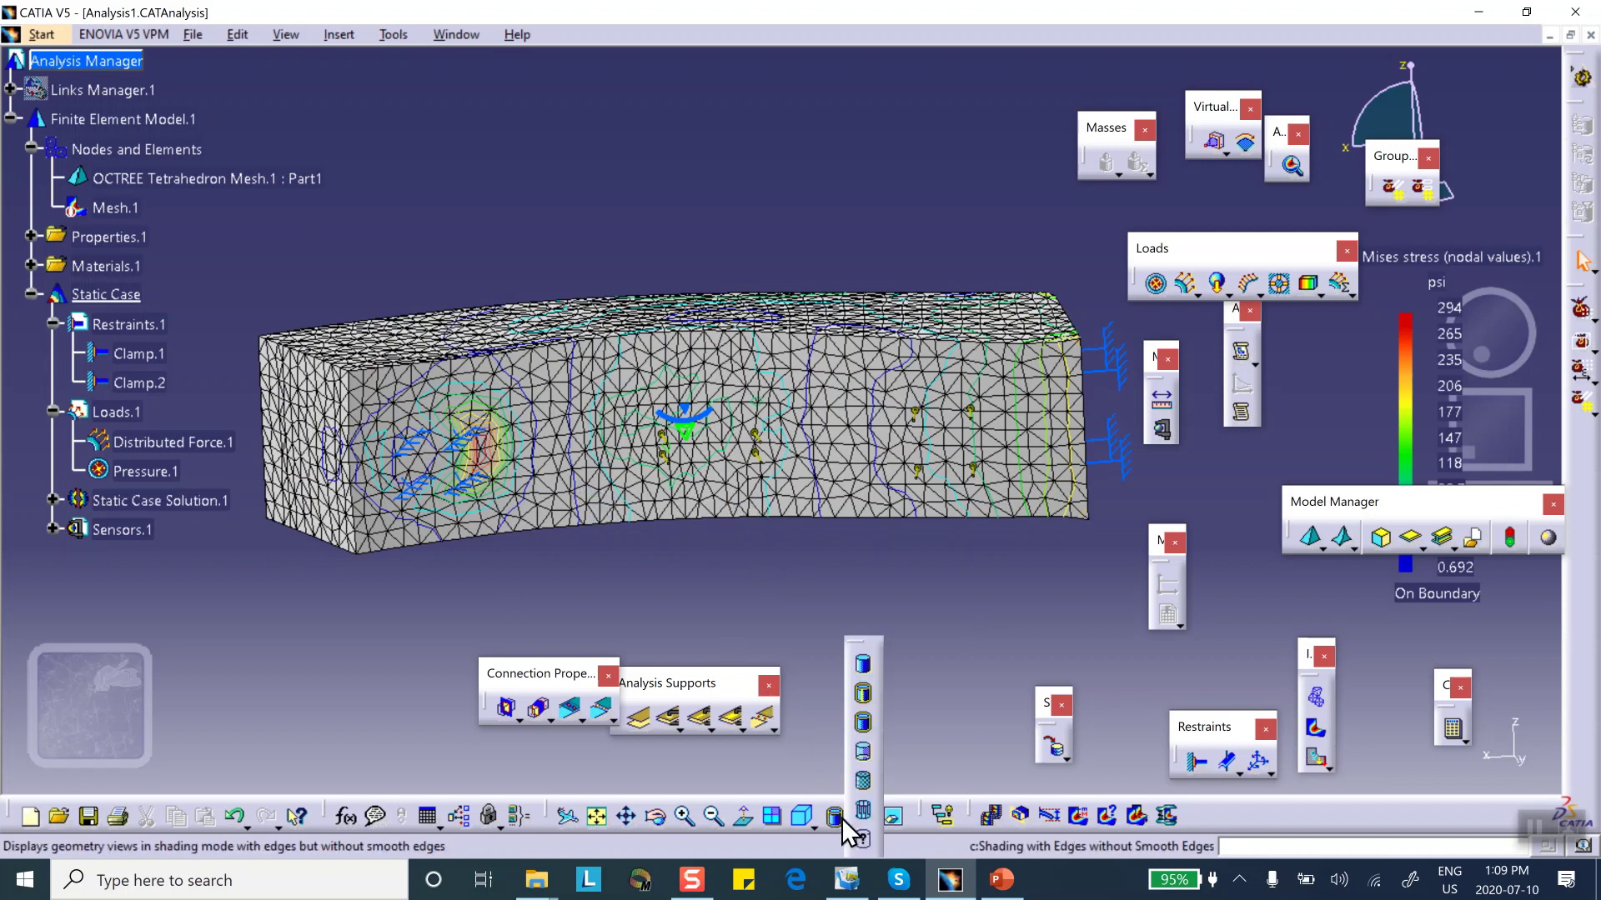
left_click(865, 784)
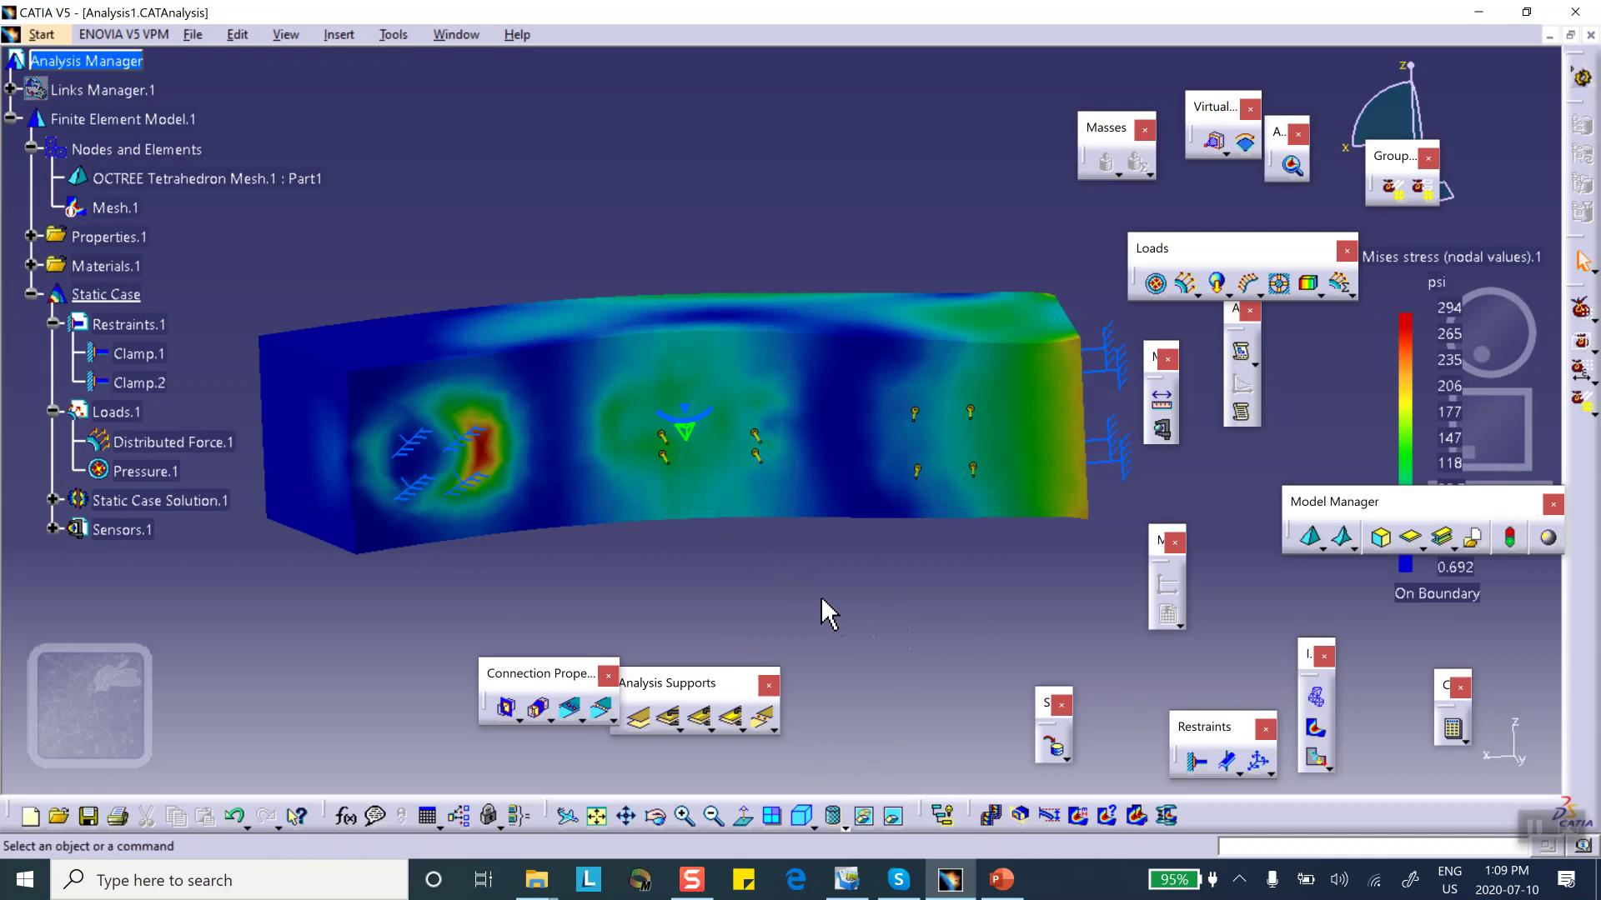
Step: Examine the Von Mises stress around the circular clamp and at the clamped end face against the colour scale
middle_click_drag(822, 601, 825, 593)
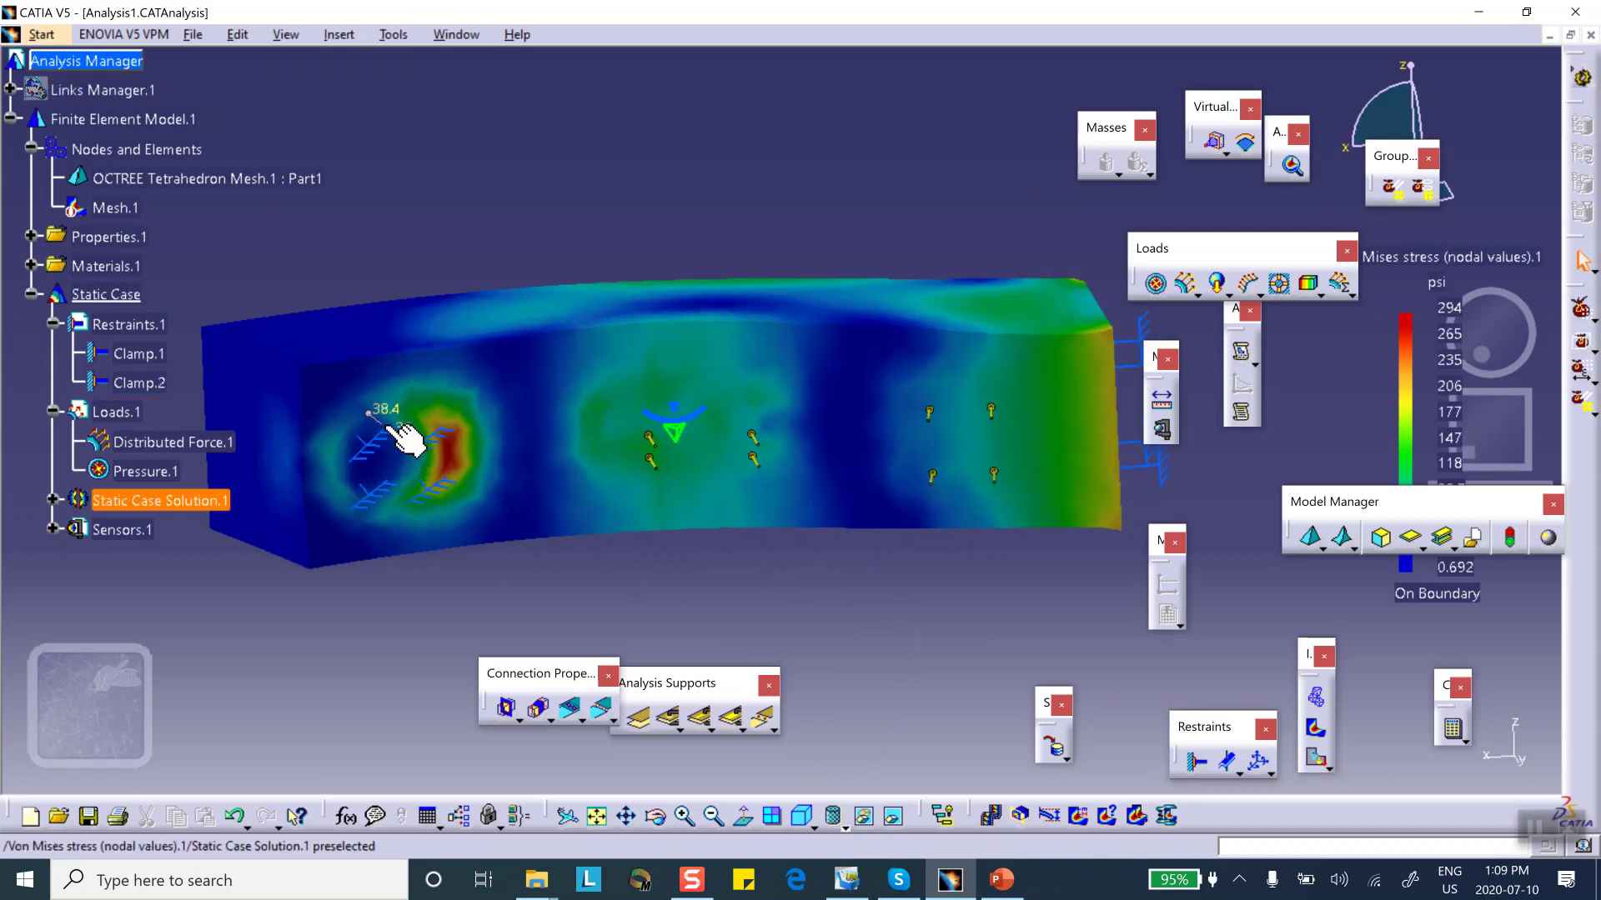
mouse_move(350, 450)
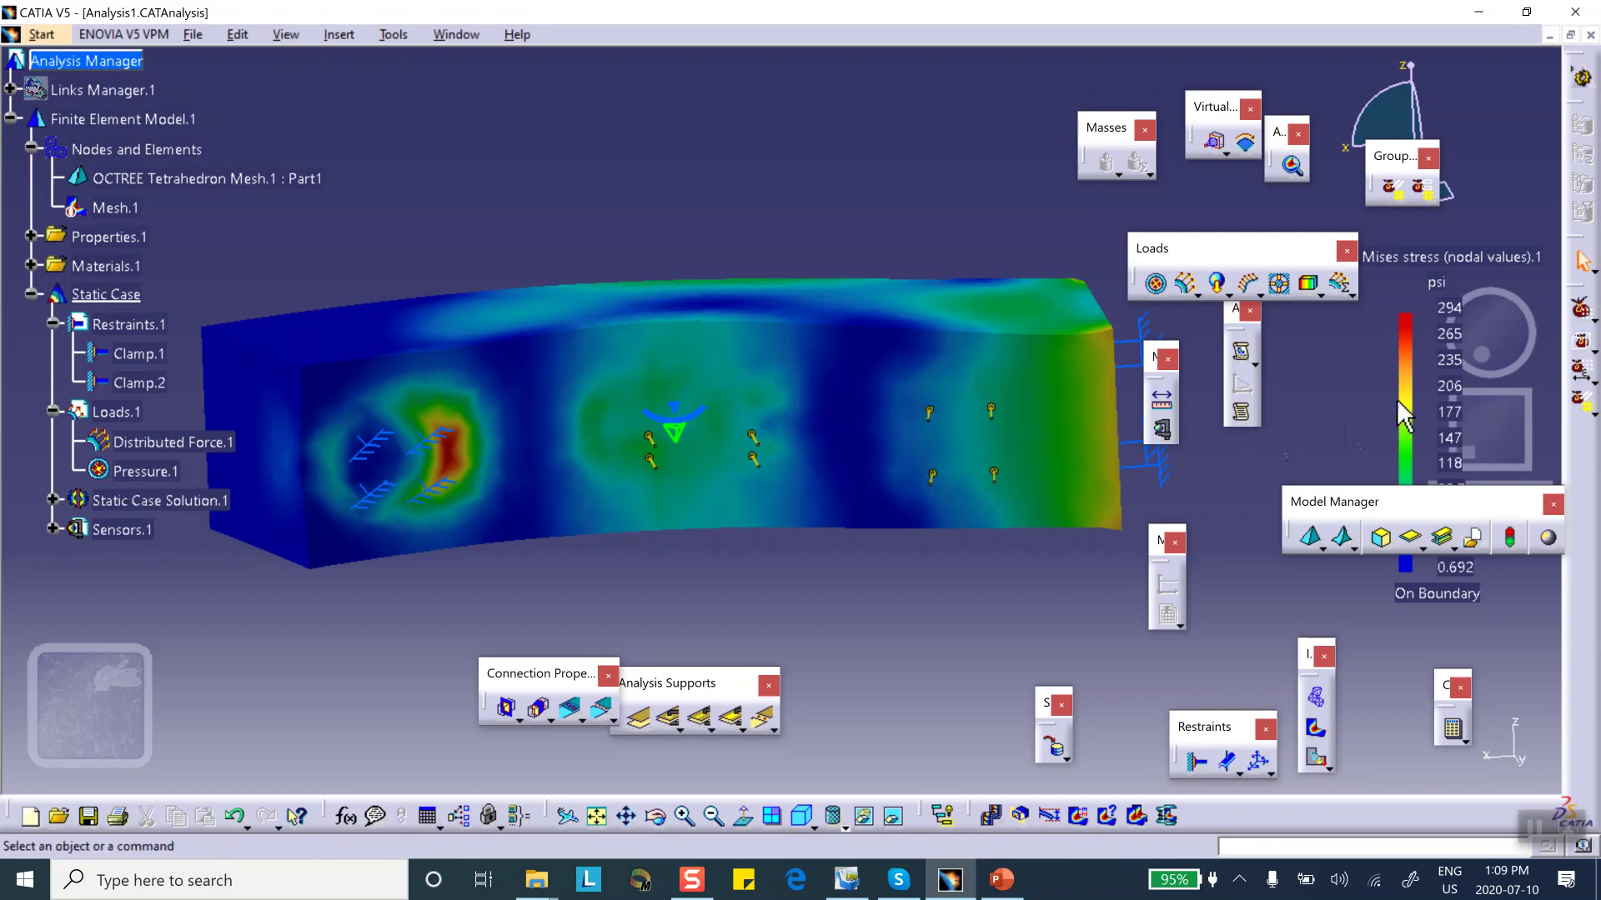
left_click(1420, 358)
middle_click_drag(882, 549, 577, 552)
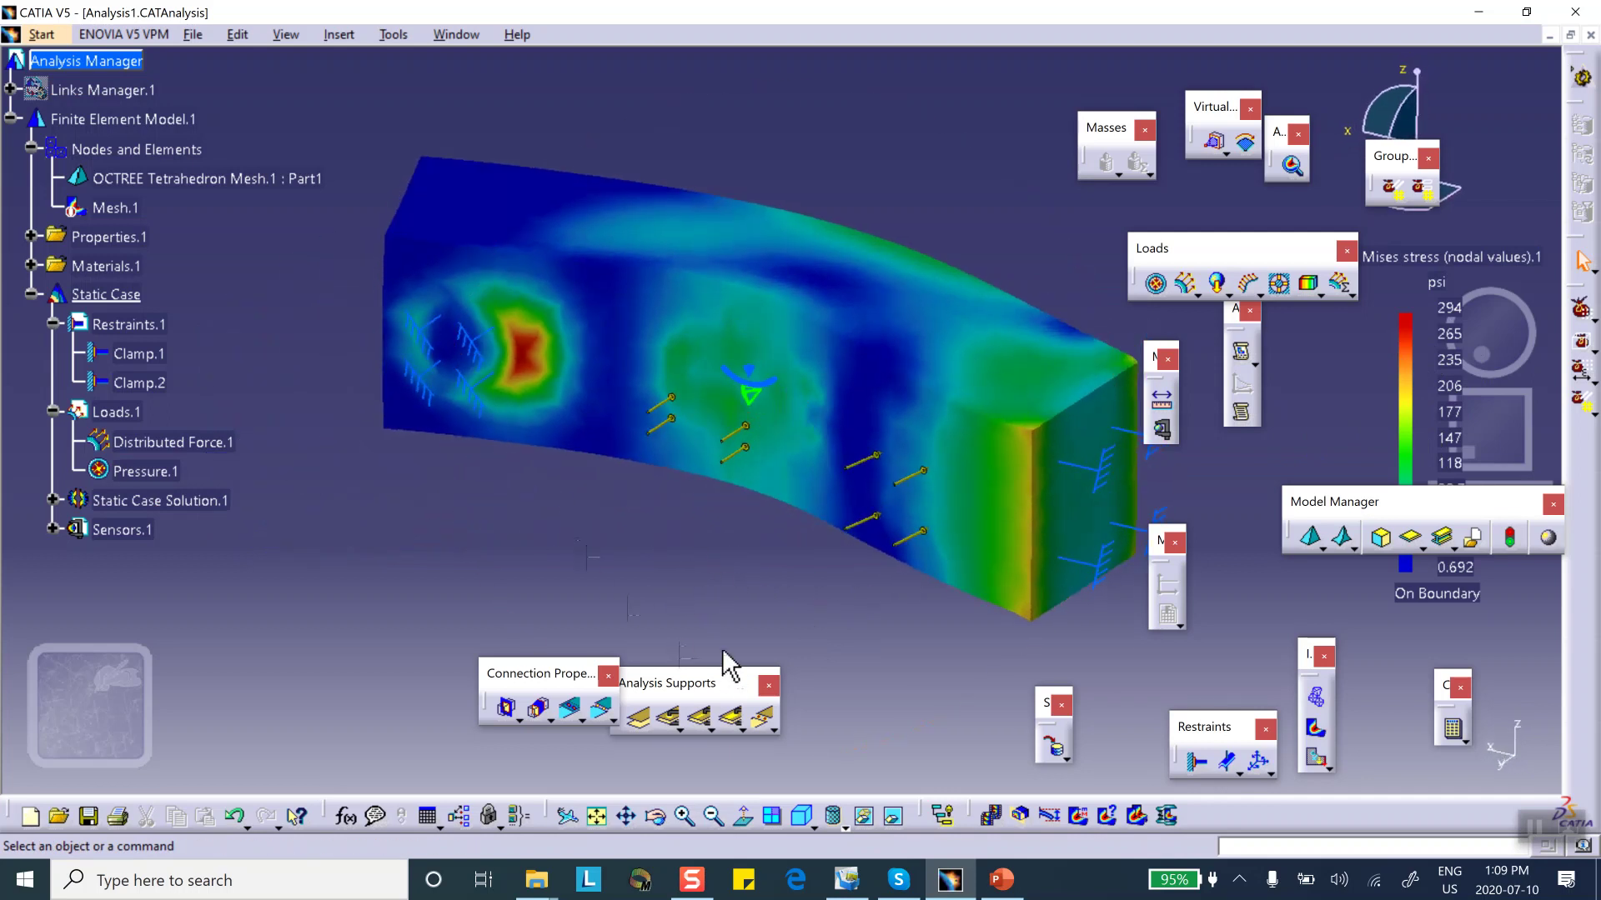
Step: Switch to the winding-part presentation in PowerPoint
left_click(998, 881)
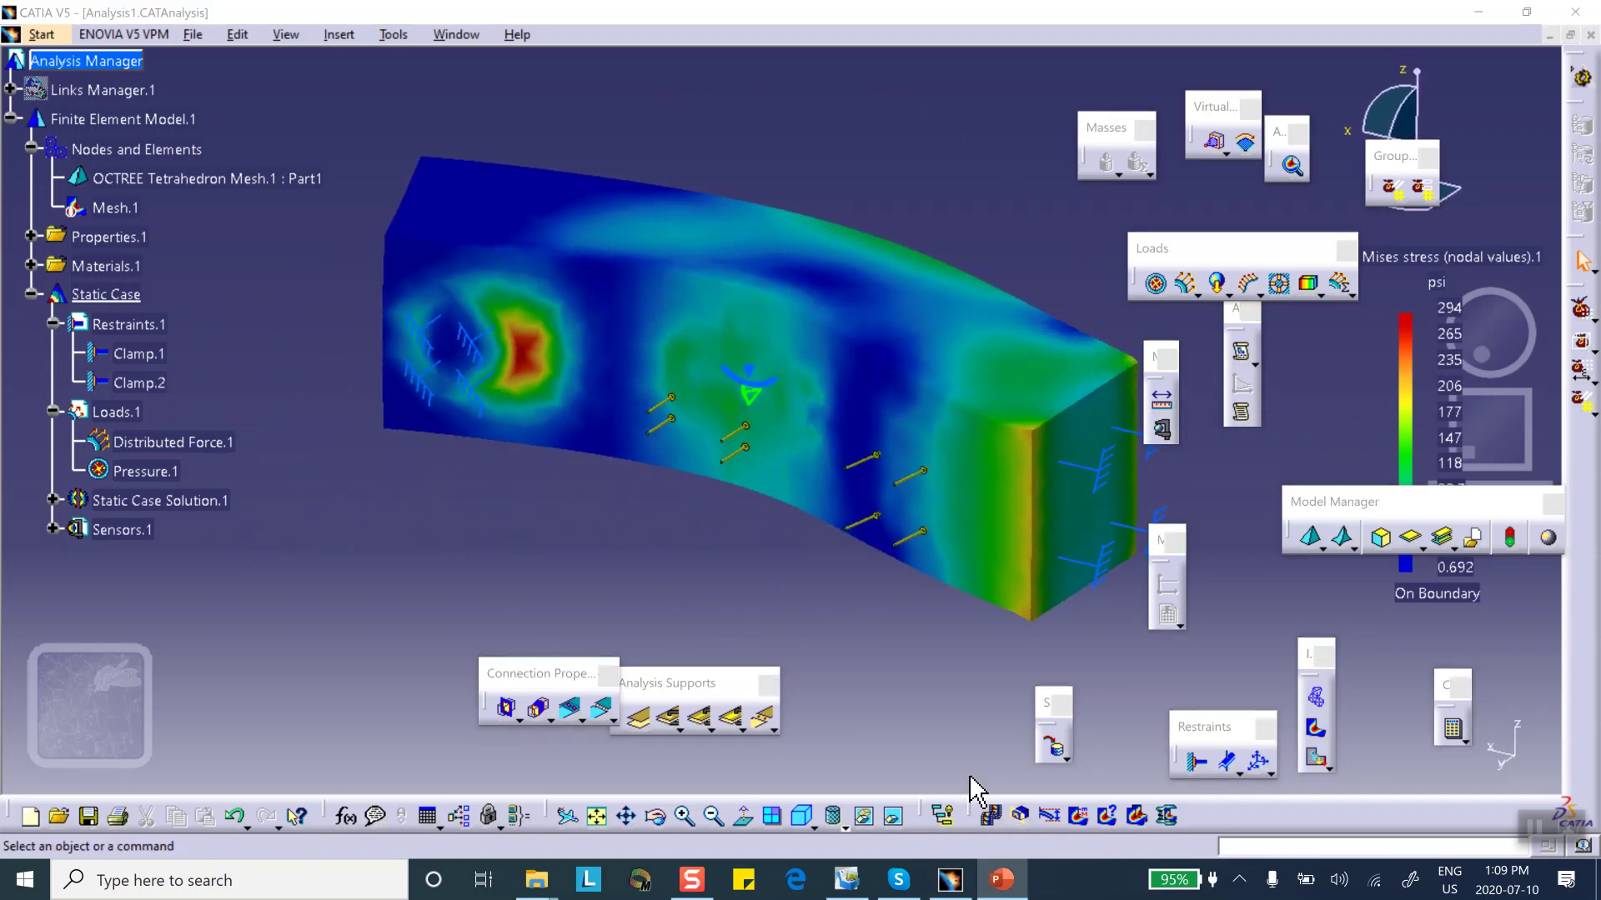